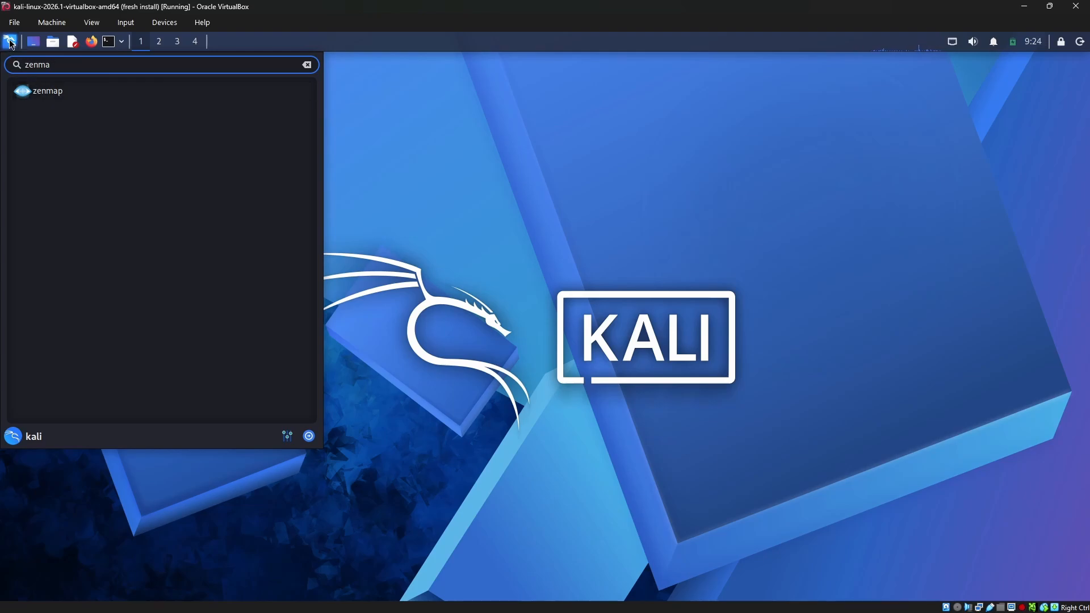
# Launch Zenmap as root by entering the root password, then center its empty scan window
pyautogui.click(73, 96)
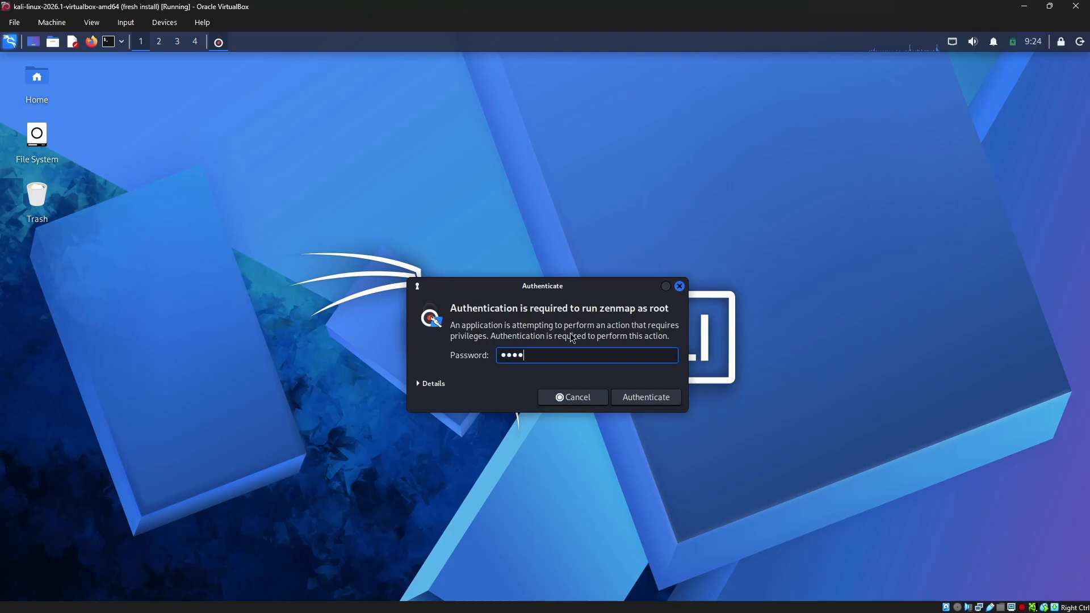
pyautogui.write('kali')
pyautogui.press('Return')
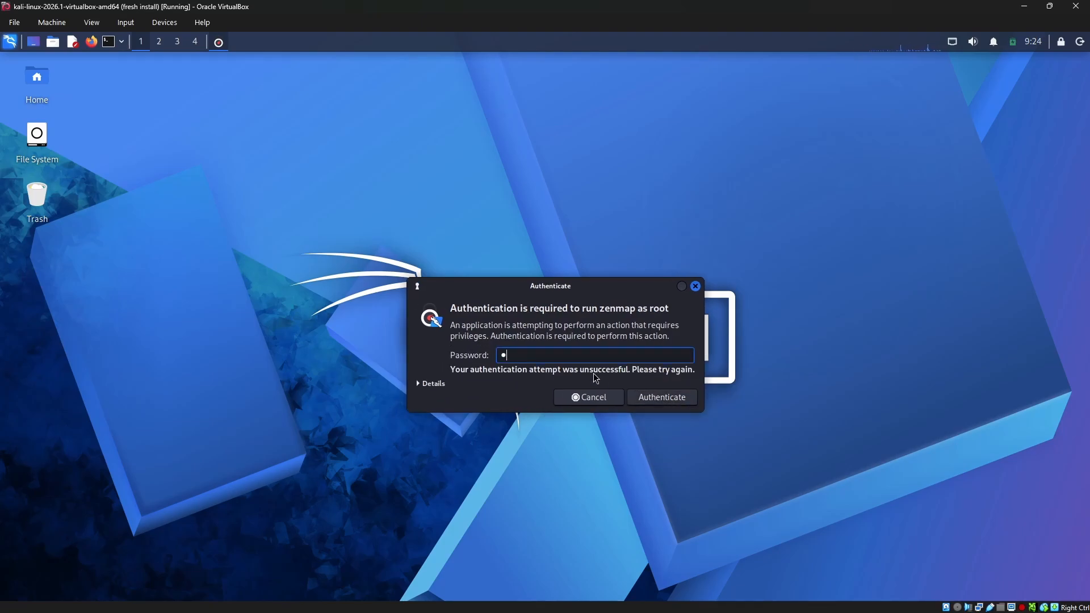
pyautogui.write('kali')
pyautogui.press('Return')
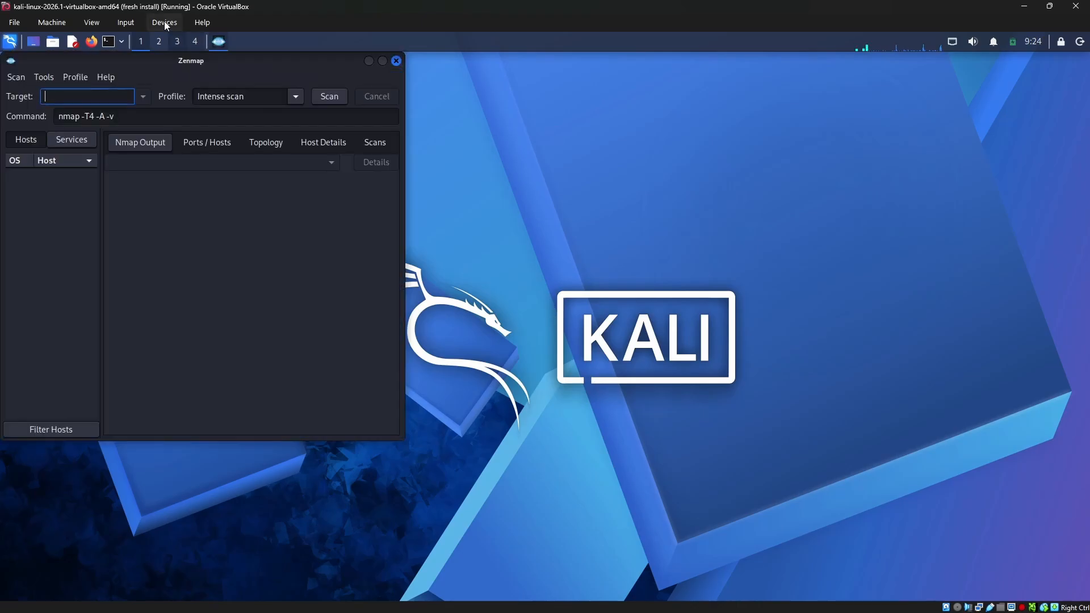
pyautogui.moveTo(185, 68); pyautogui.dragTo(462, 195)
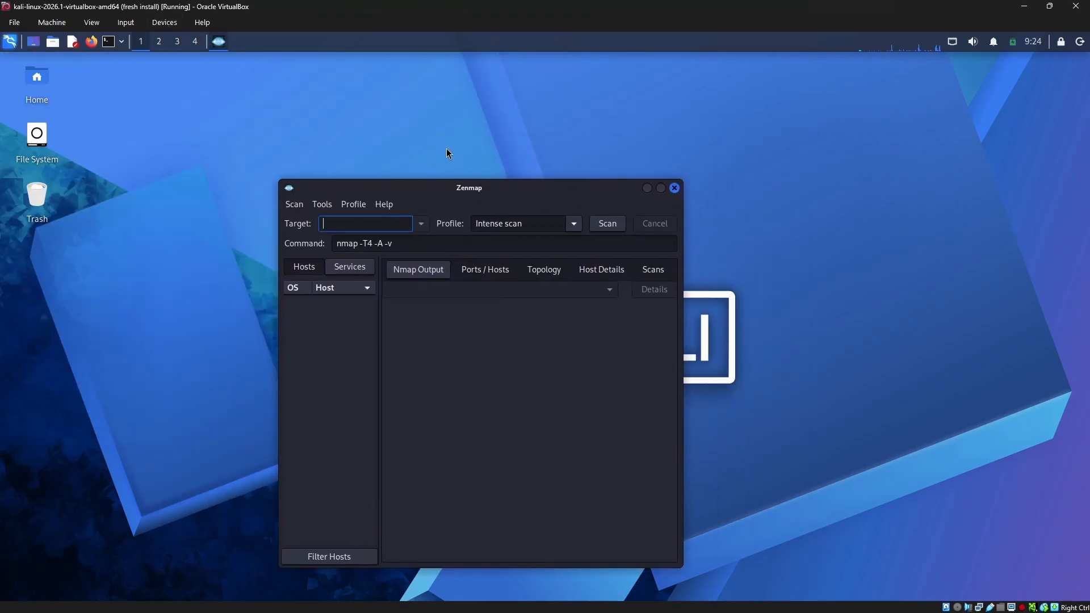
# In a new, enlarged-font terminal, run 'sudo apt install zenmap' and enter the sudo password
pyautogui.click(108, 41)
pyautogui.moveTo(550, 68); pyautogui.dragTo(724, 201)
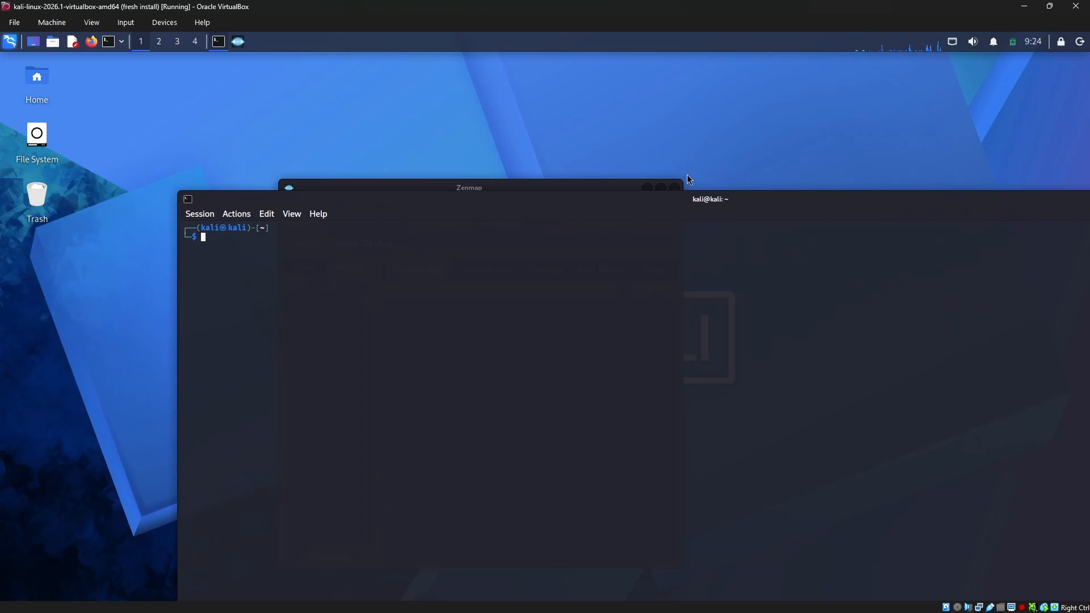
pyautogui.hotkey('ctrl', '+')
pyautogui.hotkey('ctrl', '+')
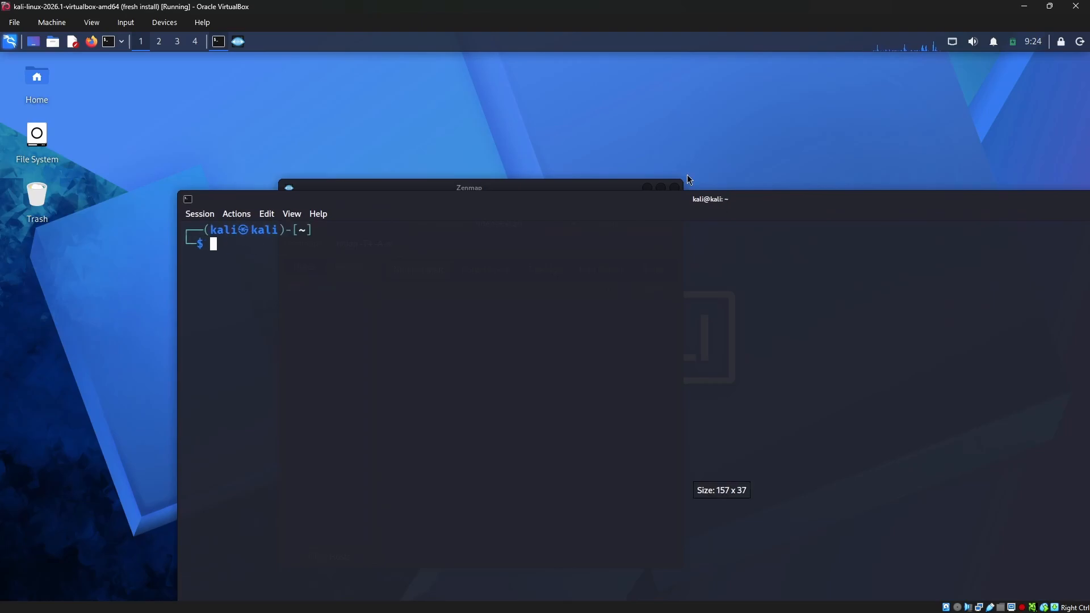
pyautogui.write('sudo apt')
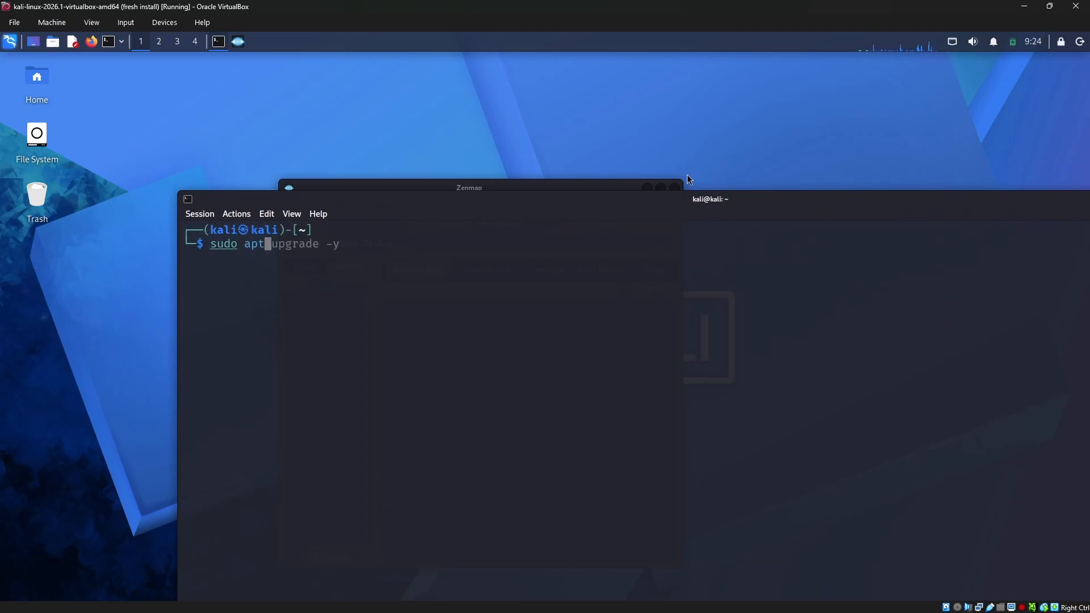
pyautogui.write(' install ')
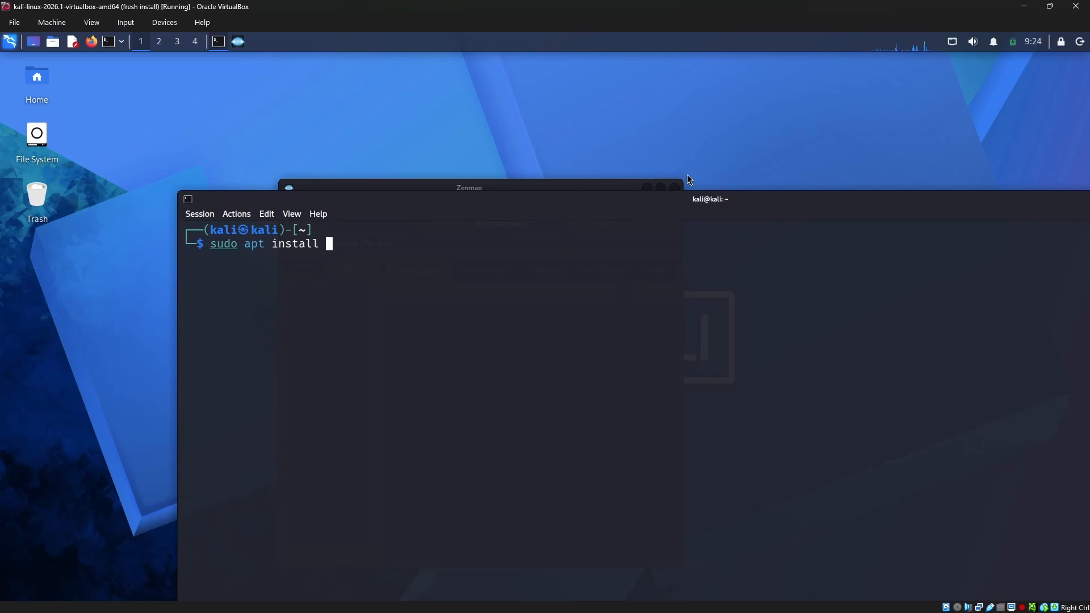
pyautogui.write('zenmap')
pyautogui.press('Return')
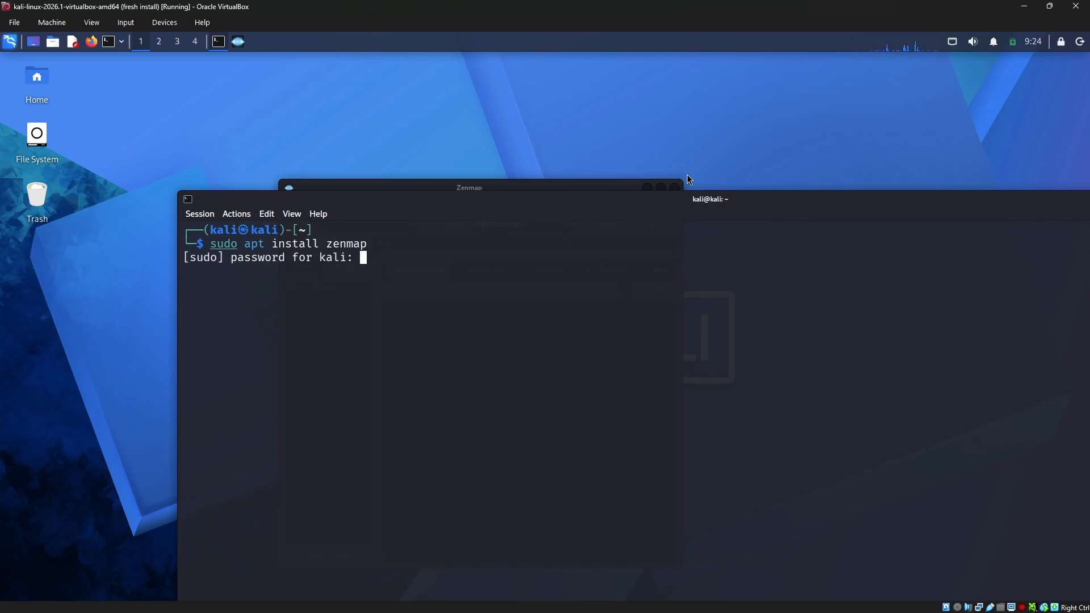
pyautogui.press('Return')
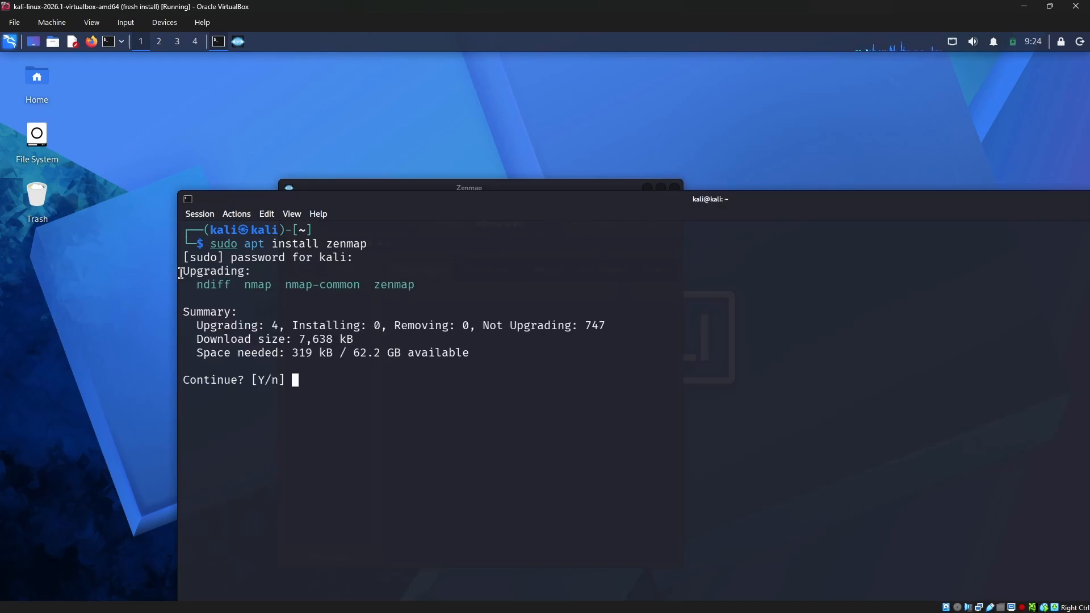
# Confirm the upgrade of zenmap, nmap, ndiff and nmap-common with y, then close the terminal
pyautogui.moveTo(182, 273); pyautogui.dragTo(266, 273)
pyautogui.write('y')
pyautogui.press('Return')
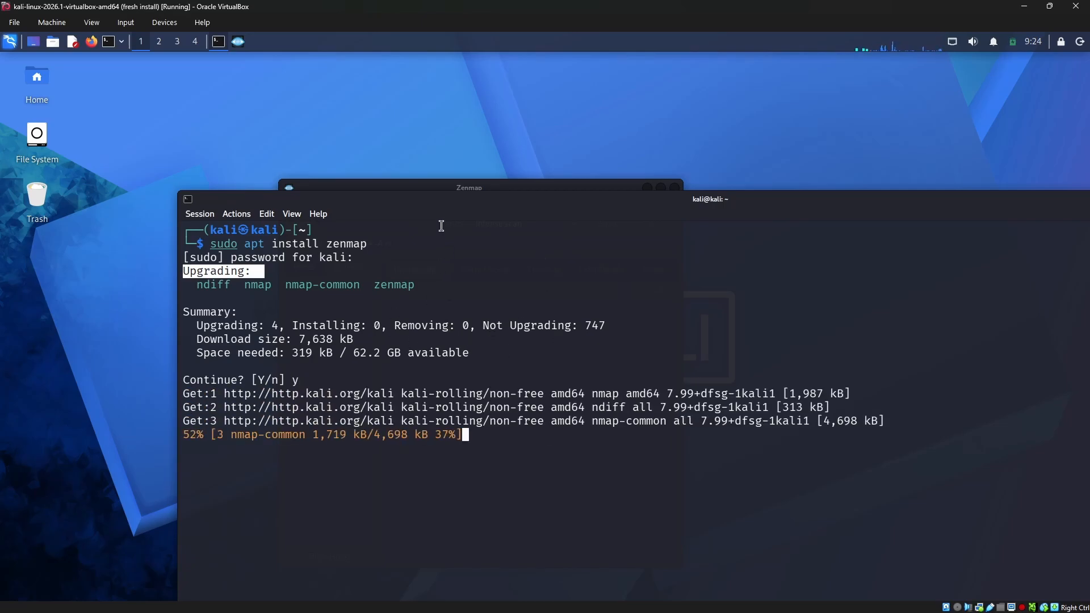
pyautogui.moveTo(437, 199); pyautogui.dragTo(397, 125)
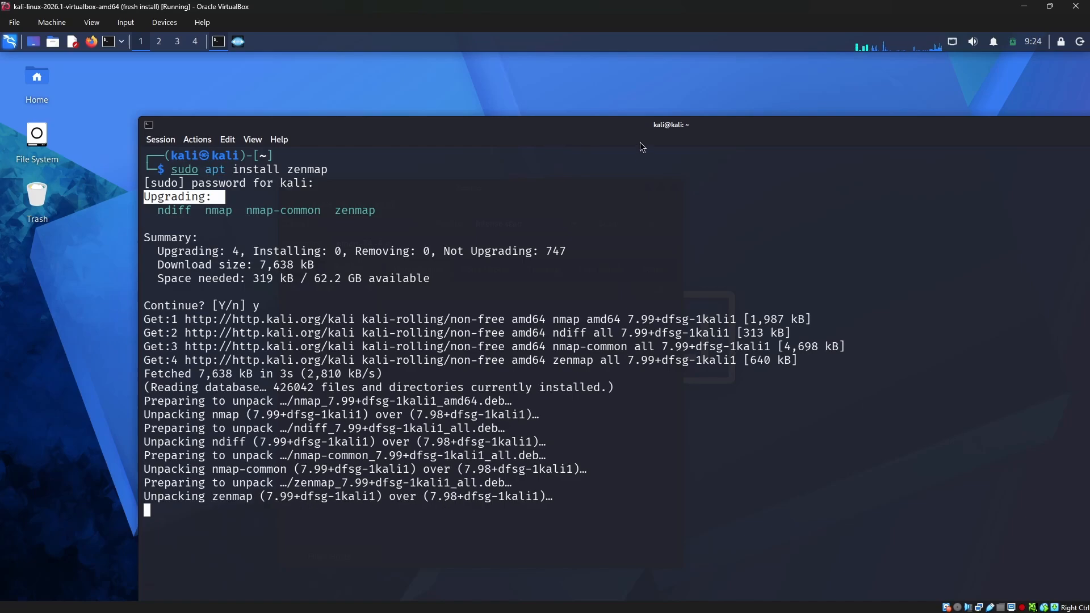
pyautogui.moveTo(650, 126); pyautogui.dragTo(317, 301)
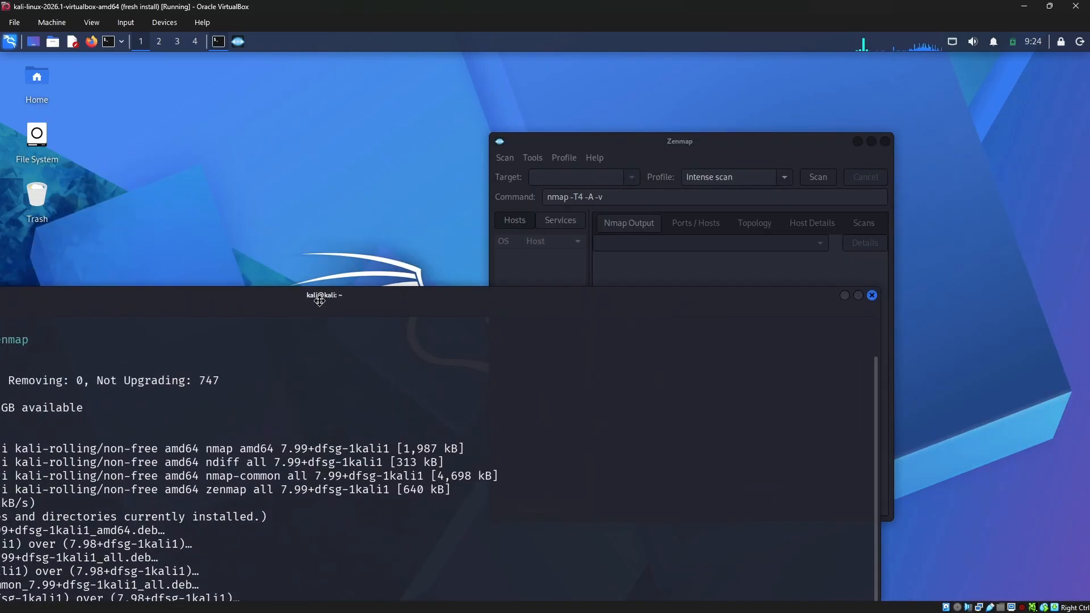
pyautogui.click(869, 295)
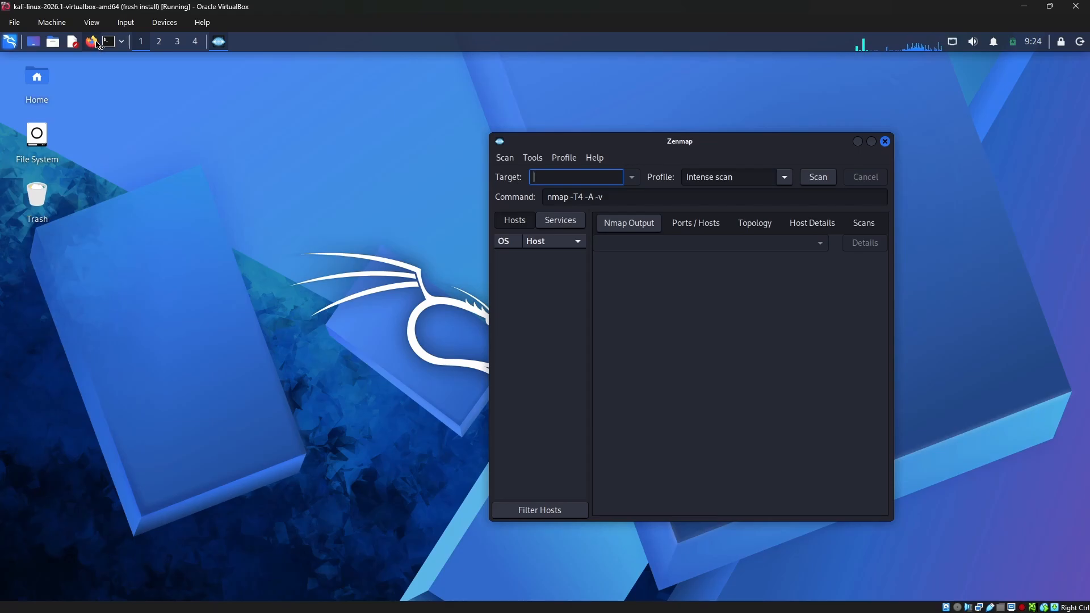
# Open Firefox and search the web for 'zenmap github'
pyautogui.click(99, 43)
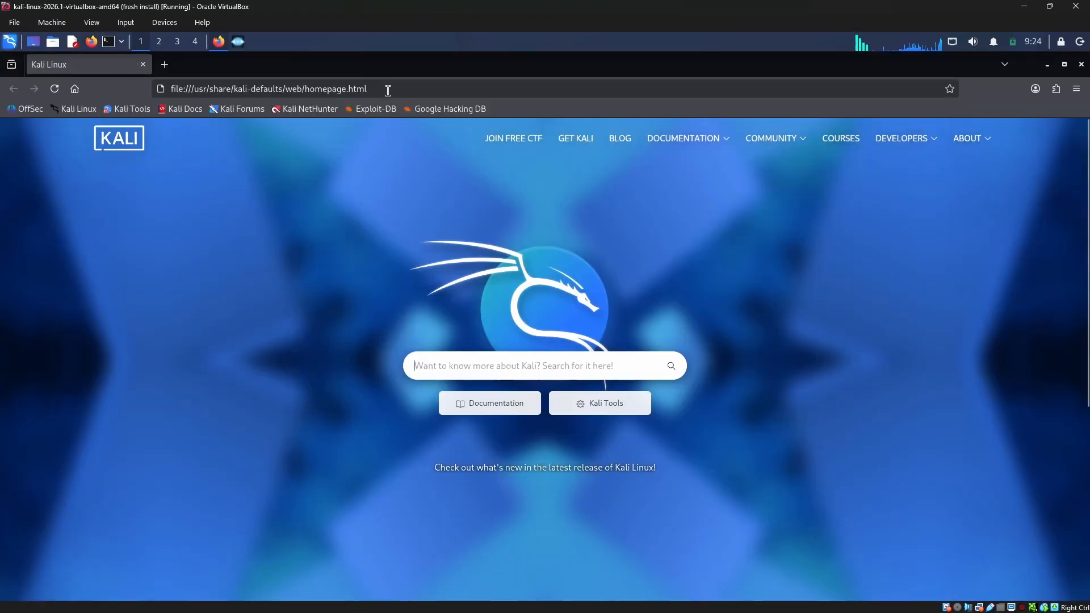
pyautogui.click(374, 77)
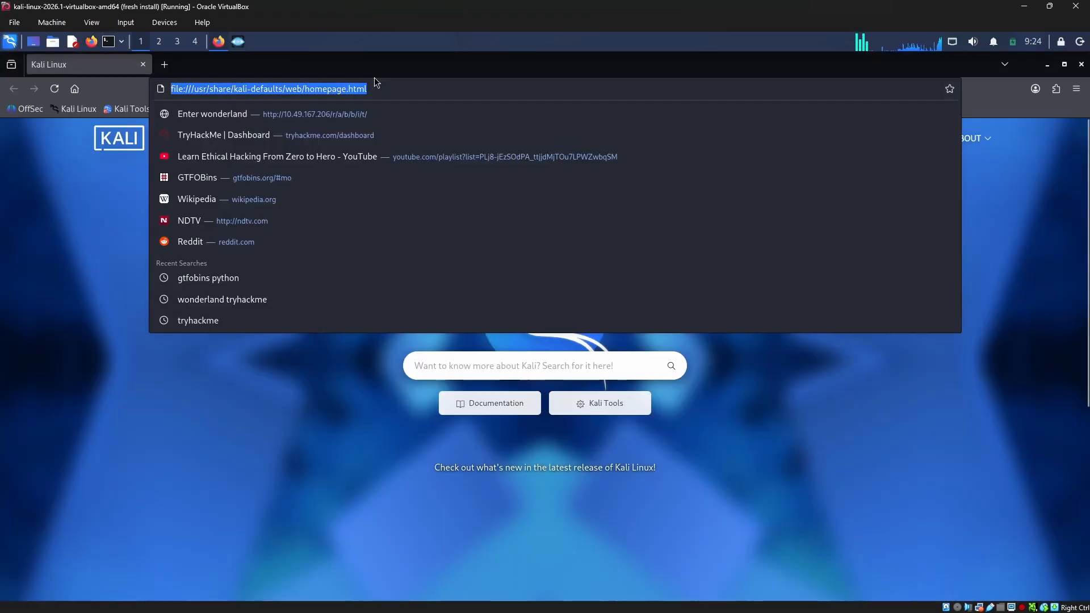
pyautogui.write('zenmap gi')
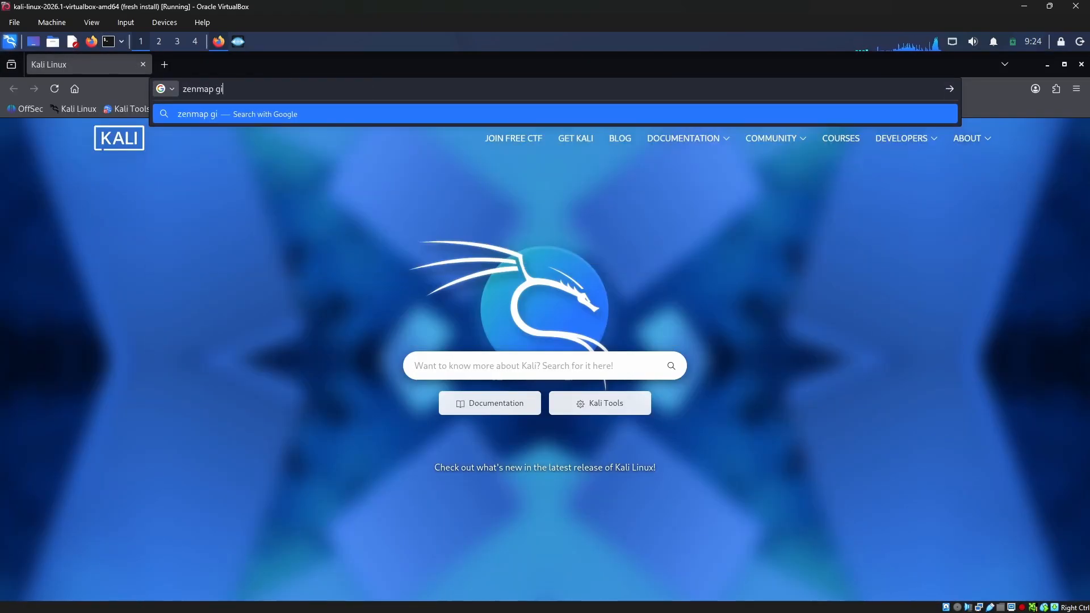
pyautogui.write('thub')
pyautogui.press('Return')
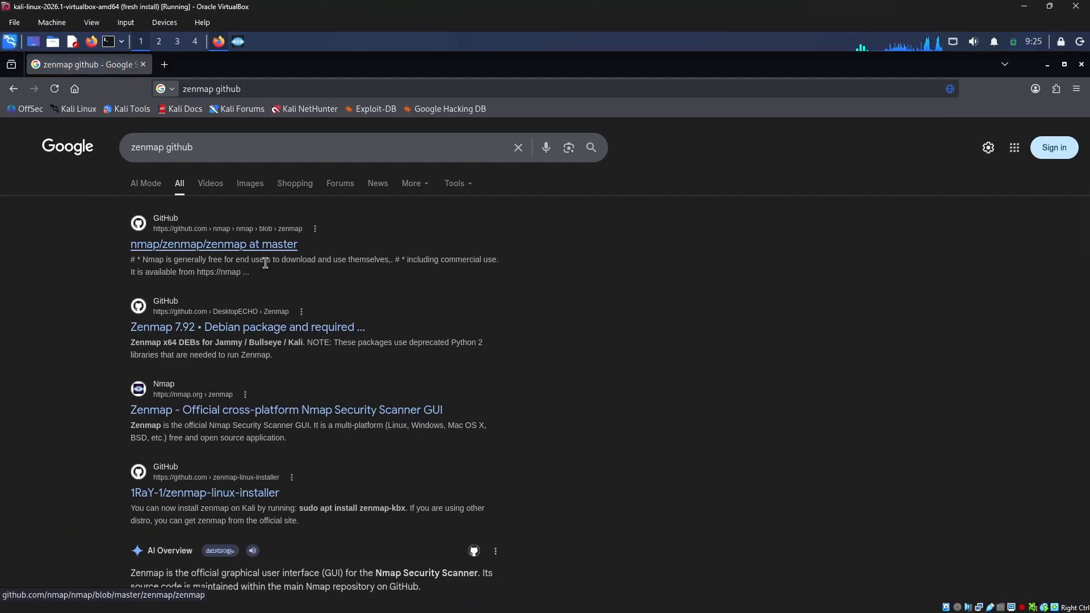
# View the nmap.org Zenmap page and the Nmap download page's Linux RPM section
pyautogui.click(278, 407)
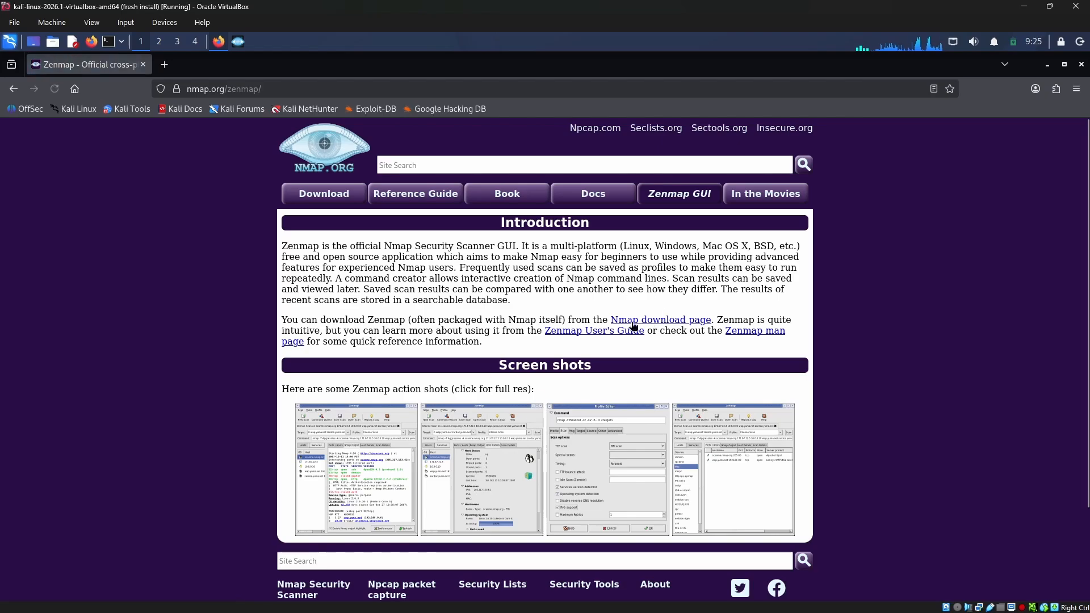
pyautogui.click(667, 321)
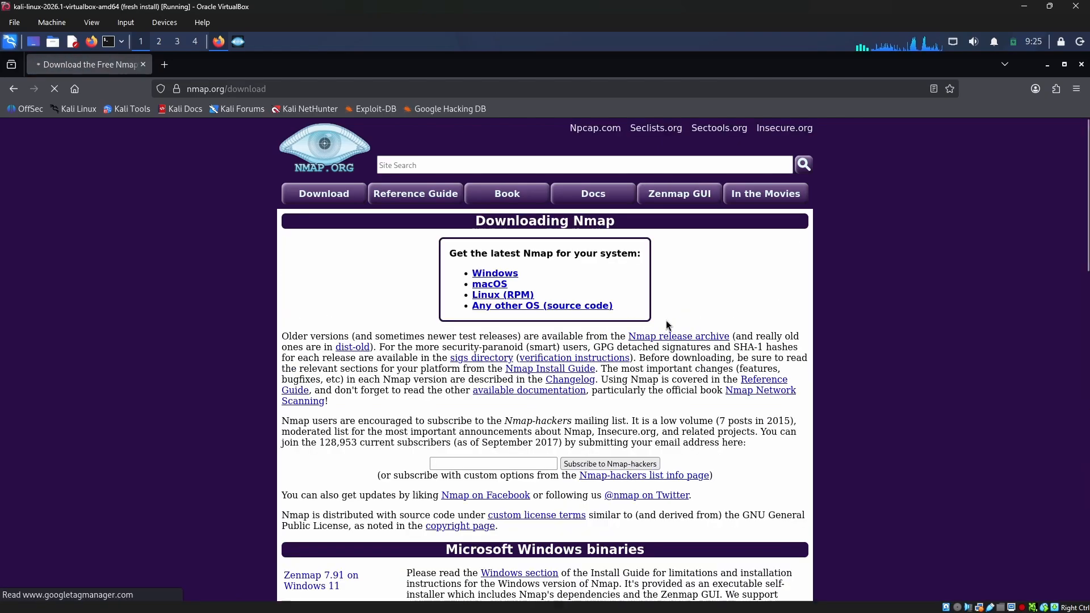
pyautogui.hotkey('alt', 'Left')
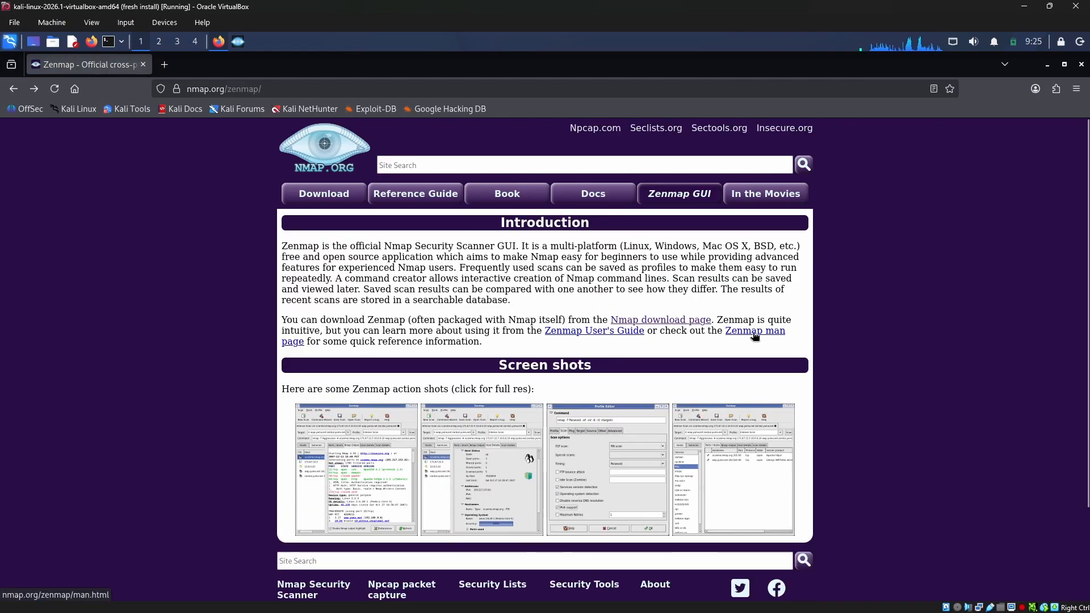
pyautogui.click(694, 197)
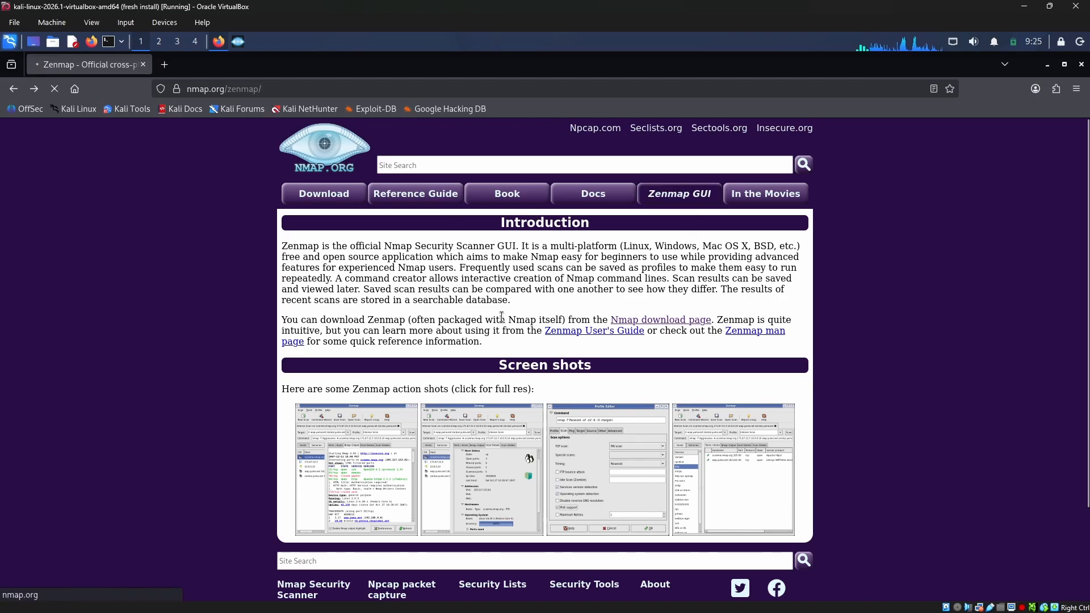
pyautogui.click(633, 321)
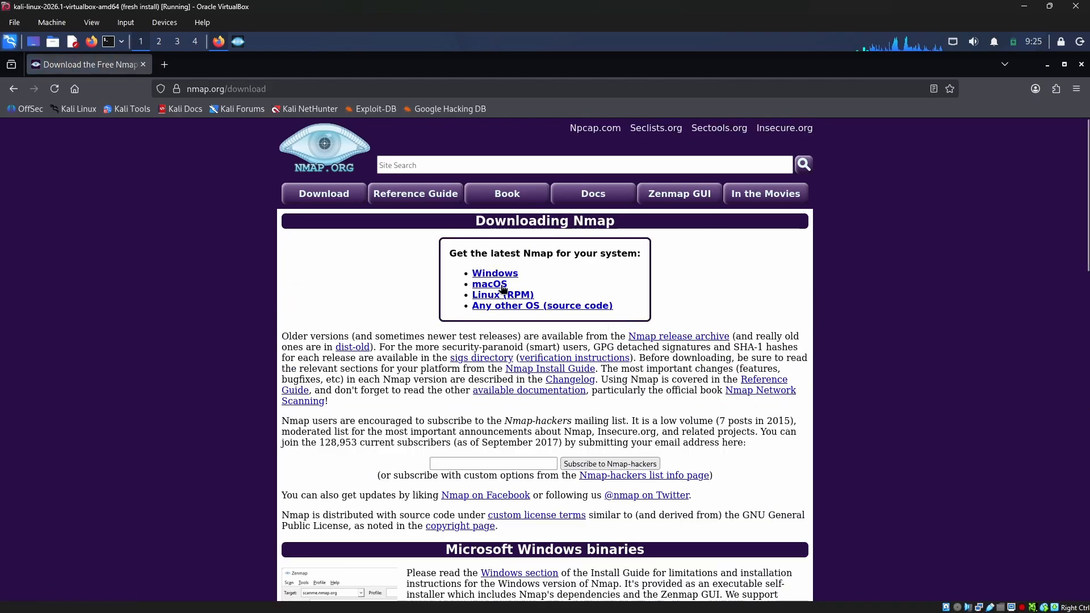
pyautogui.click(489, 298)
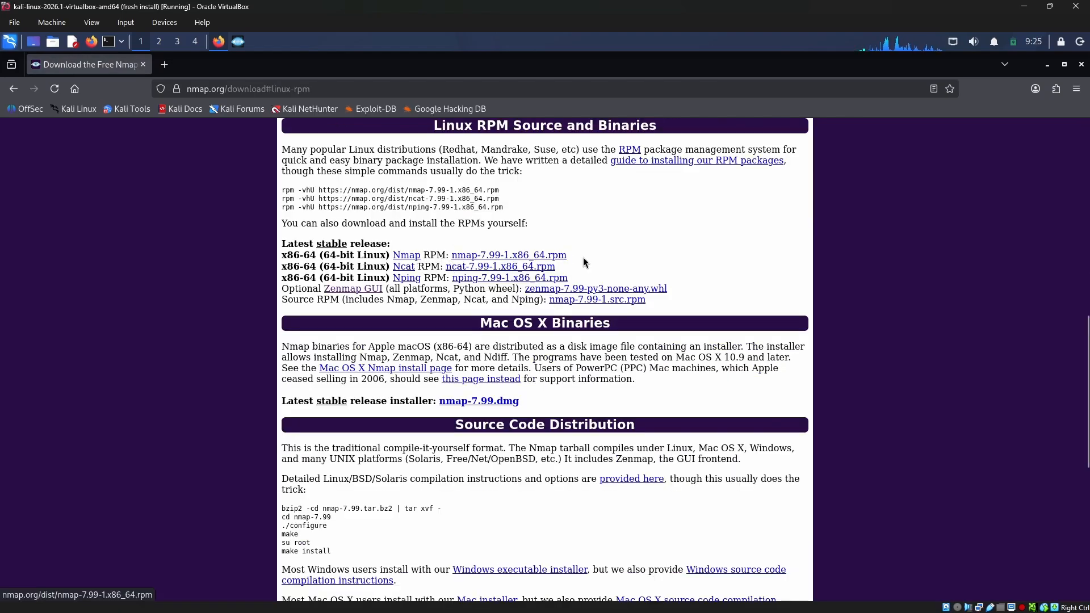
# Browse the nmap/zenmap source file on GitHub, then return to the search results
pyautogui.hotkey('alt', 'Left')
pyautogui.hotkey('alt', 'Left')
pyautogui.hotkey('alt', 'Left')
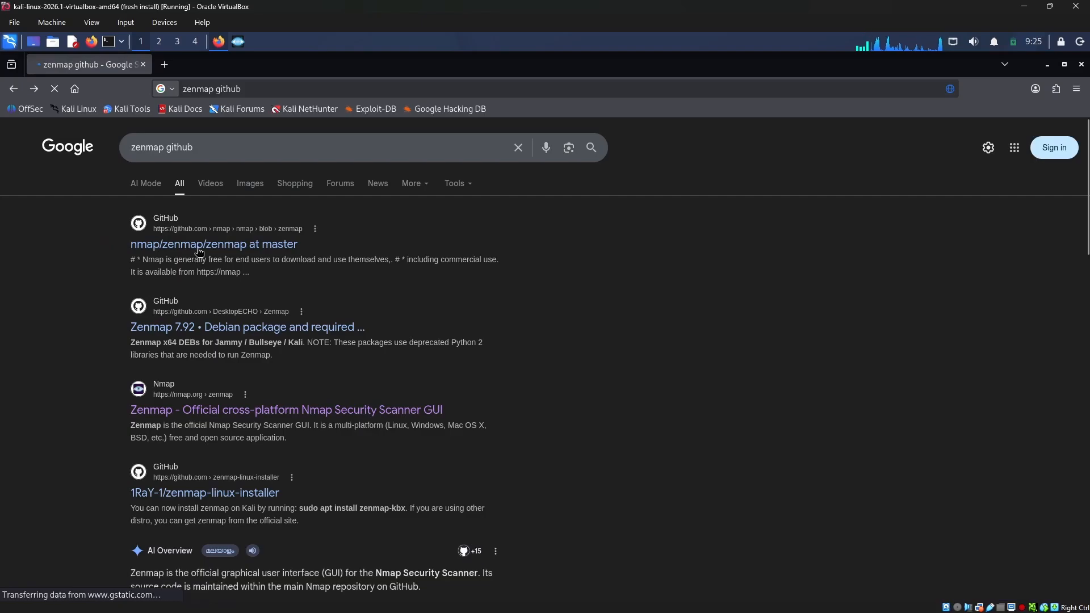
pyautogui.click(197, 250)
pyautogui.scroll(-10, 333, 417)
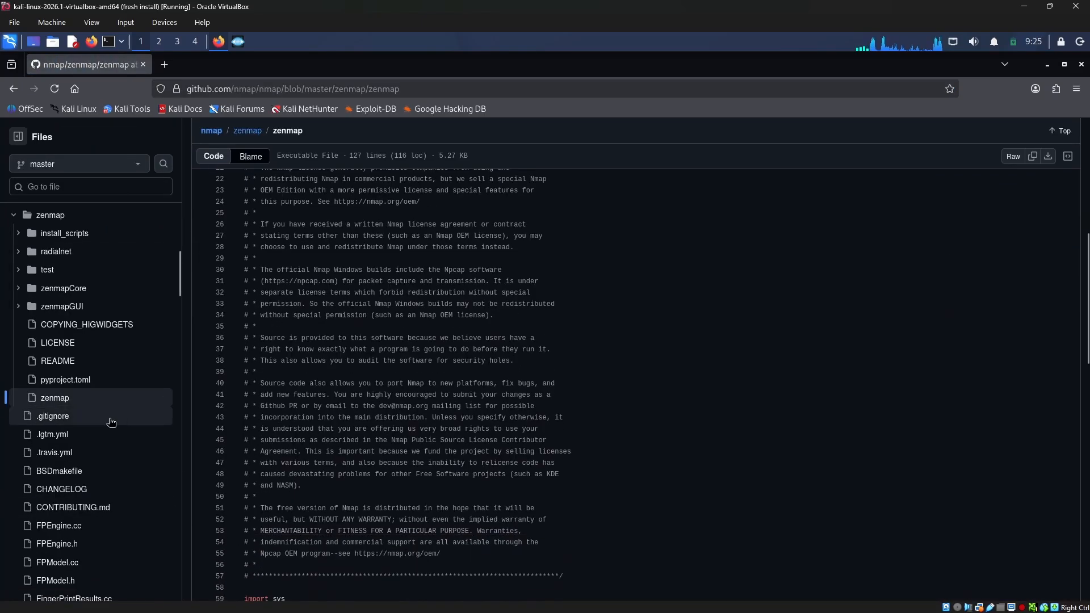
pyautogui.scroll(-4, 333, 417)
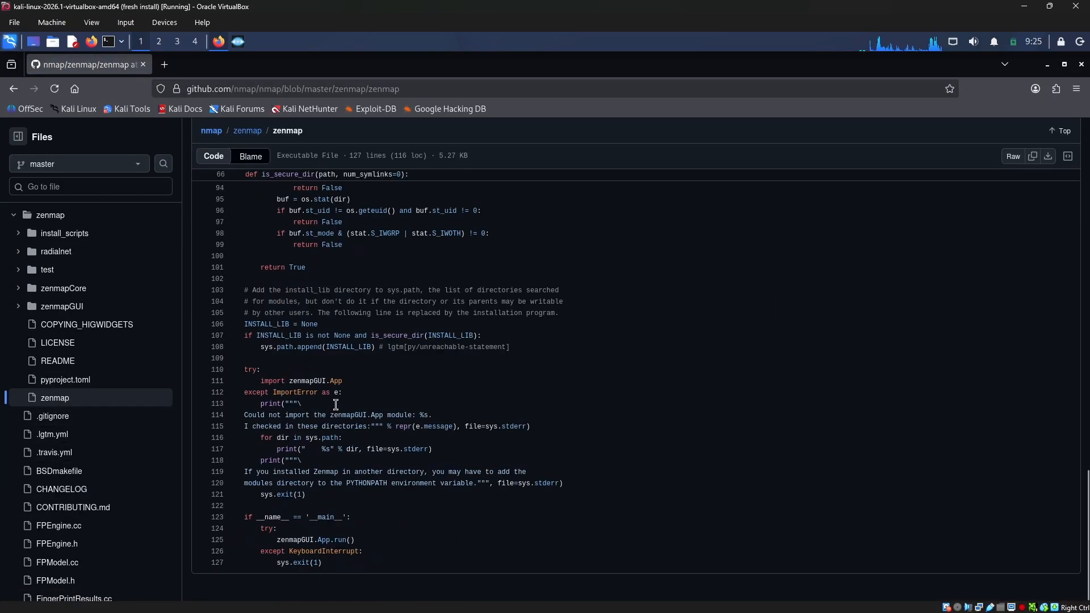
pyautogui.hotkey('alt', 'Left')
pyautogui.scroll(-4, 260, 361)
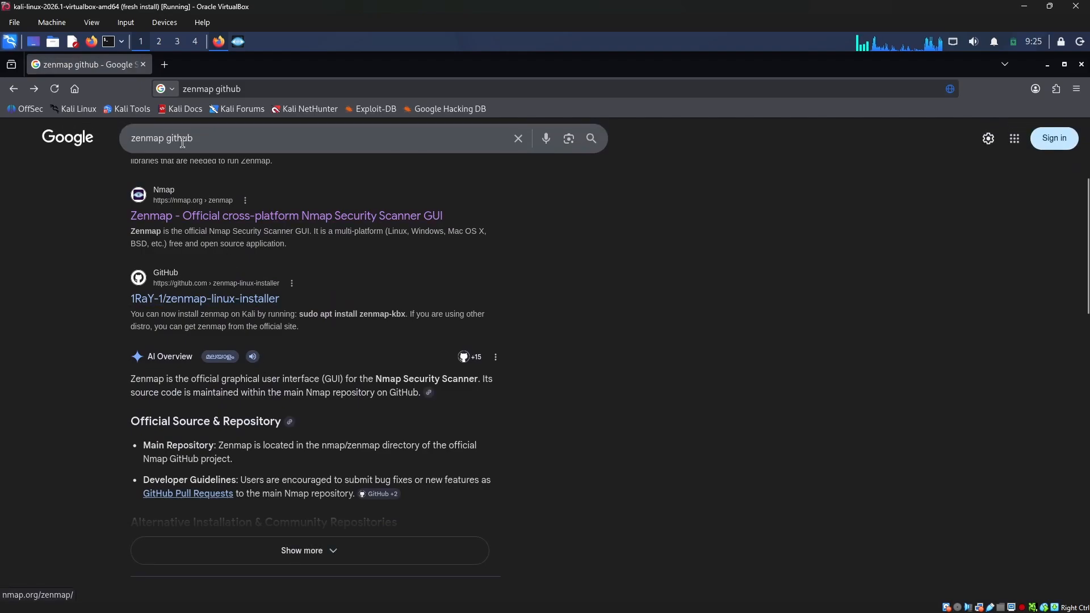
# In a new terminal, compose the command 'sudo apt upgrade -y' without running it
pyautogui.click(108, 41)
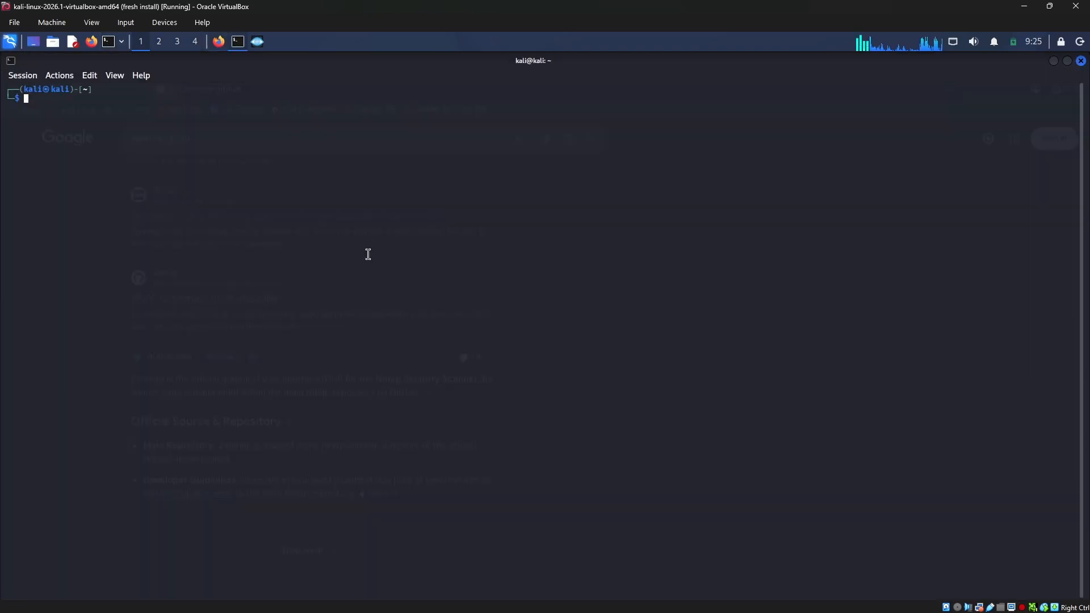
pyautogui.write('sudo ap')
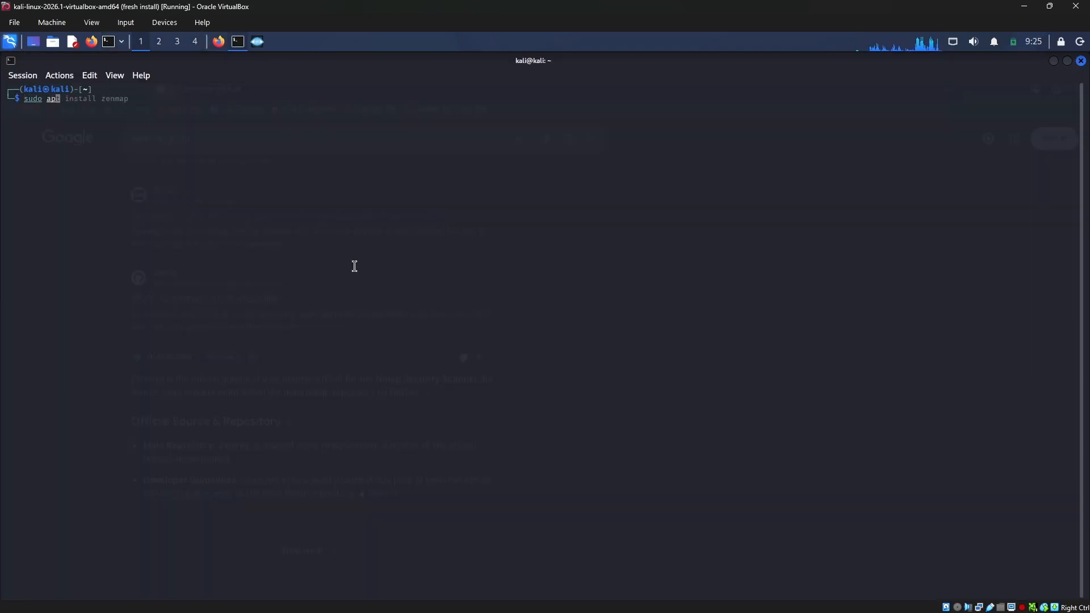
pyautogui.write('t i')
pyautogui.press('BackSpace')
pyautogui.write('upa')
pyautogui.press('Tab')
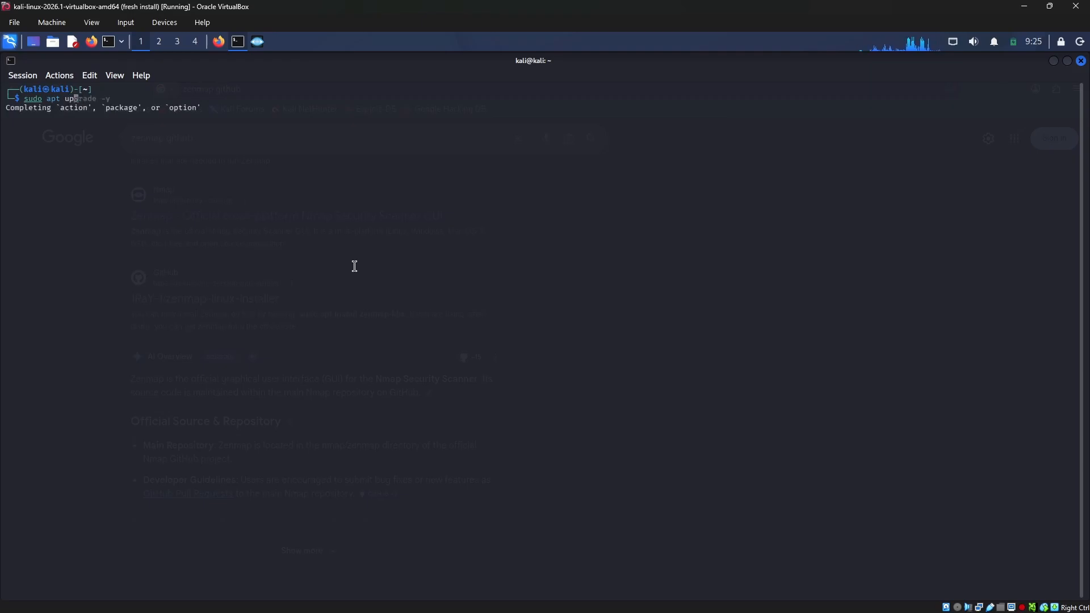
pyautogui.write('date')
pyautogui.press('BackSpace')
pyautogui.press('BackSpace')
pyautogui.press('BackSpace')
pyautogui.press('BackSpace')
pyautogui.press('Right')
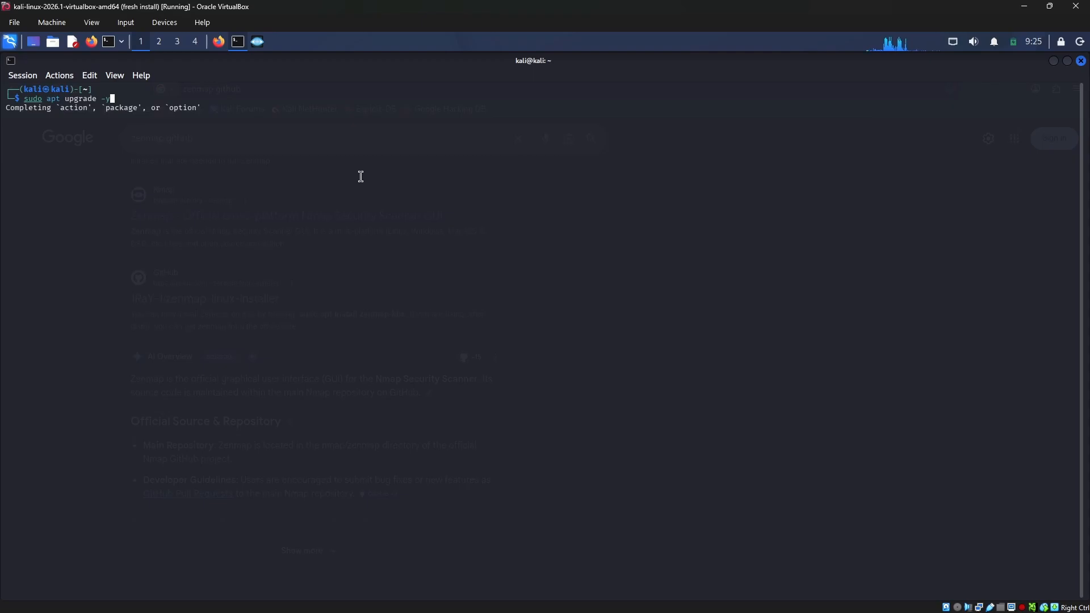
# Close the terminal and Firefox, and move the Zenmap window up and left
pyautogui.click(1081, 61)
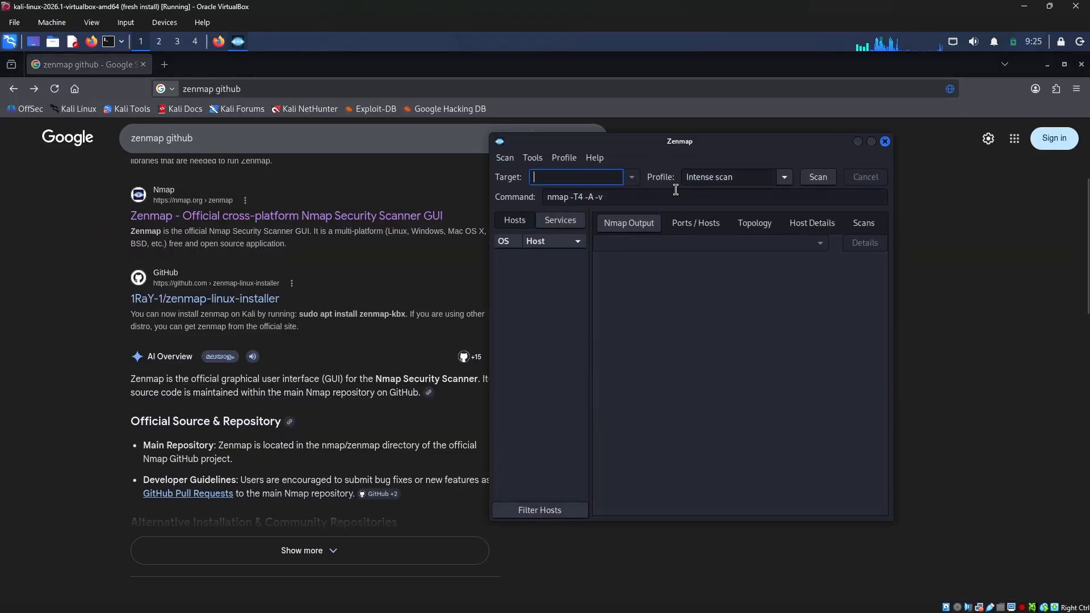
pyautogui.click(1082, 64)
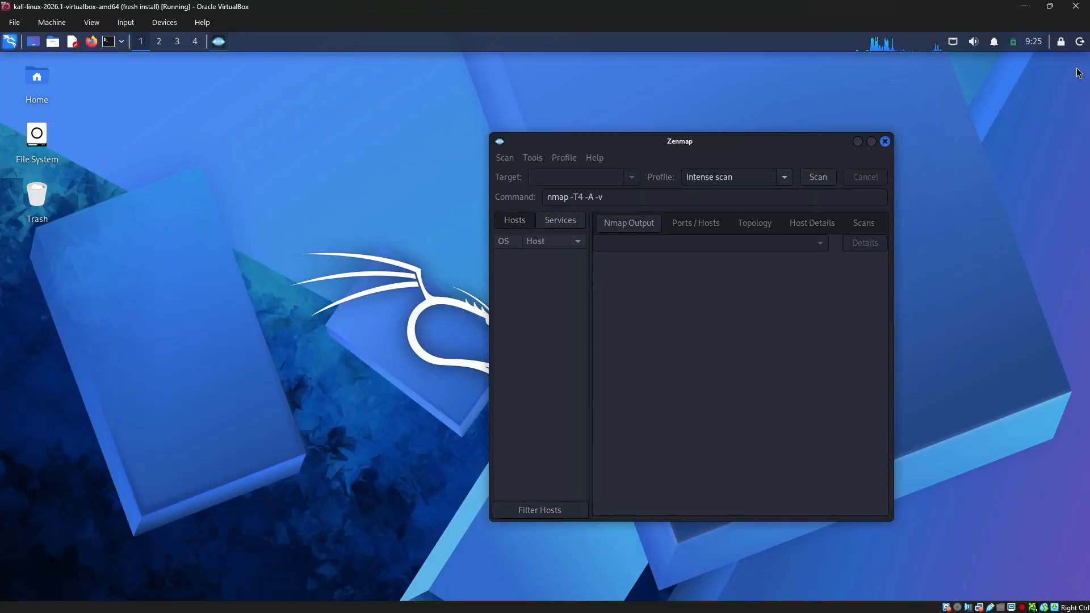
pyautogui.moveTo(755, 149); pyautogui.dragTo(608, 113)
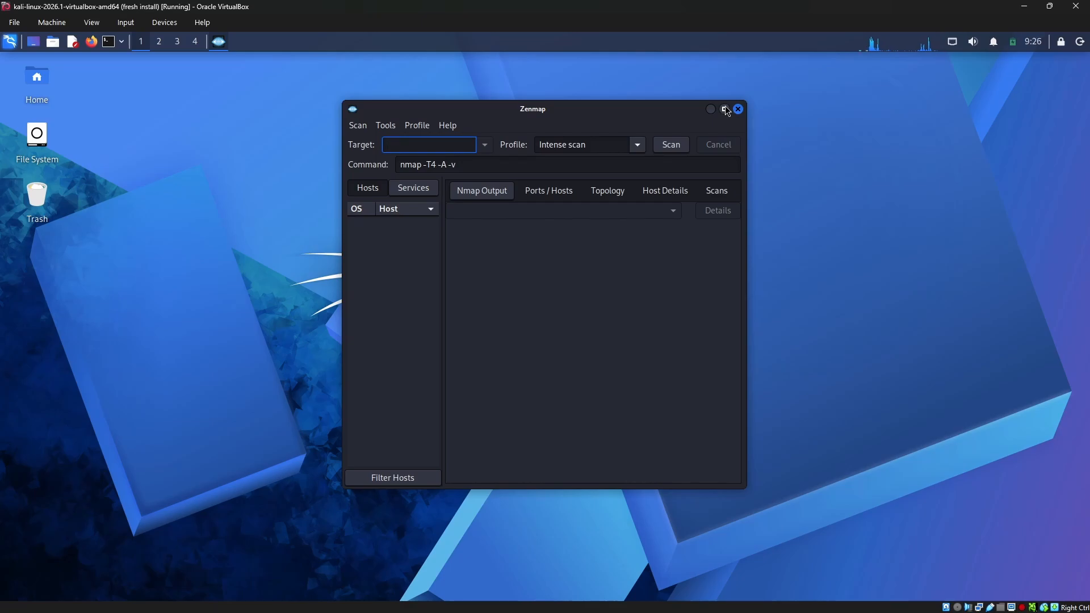
# Run nmap with no target in a new terminal and shrink the terminal window
pyautogui.click(108, 41)
pyautogui.write('nmap')
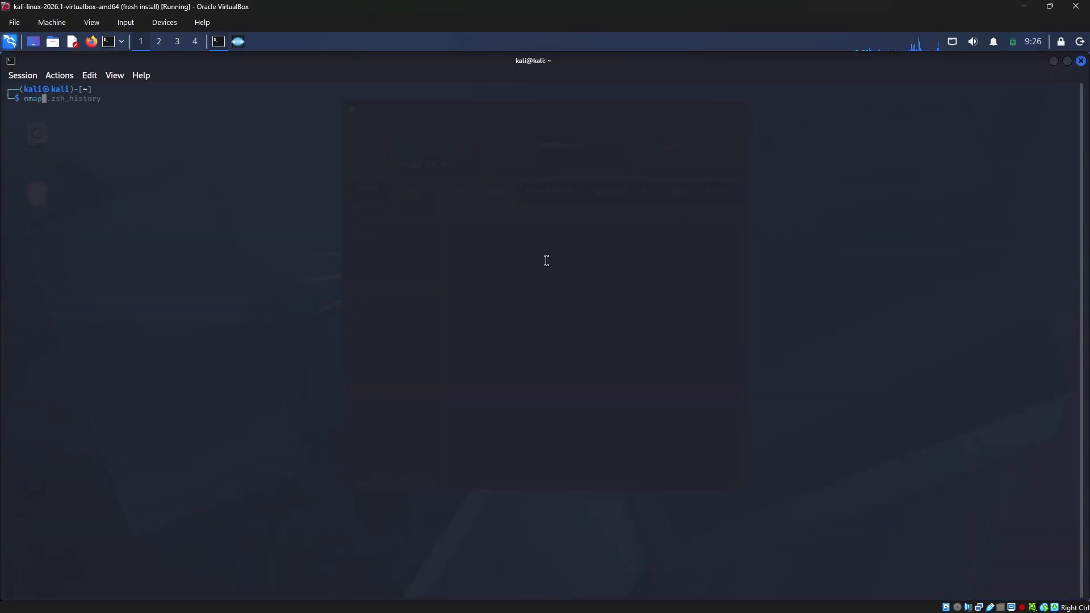
pyautogui.press('Return')
pyautogui.moveTo(528, 69); pyautogui.dragTo(721, 141)
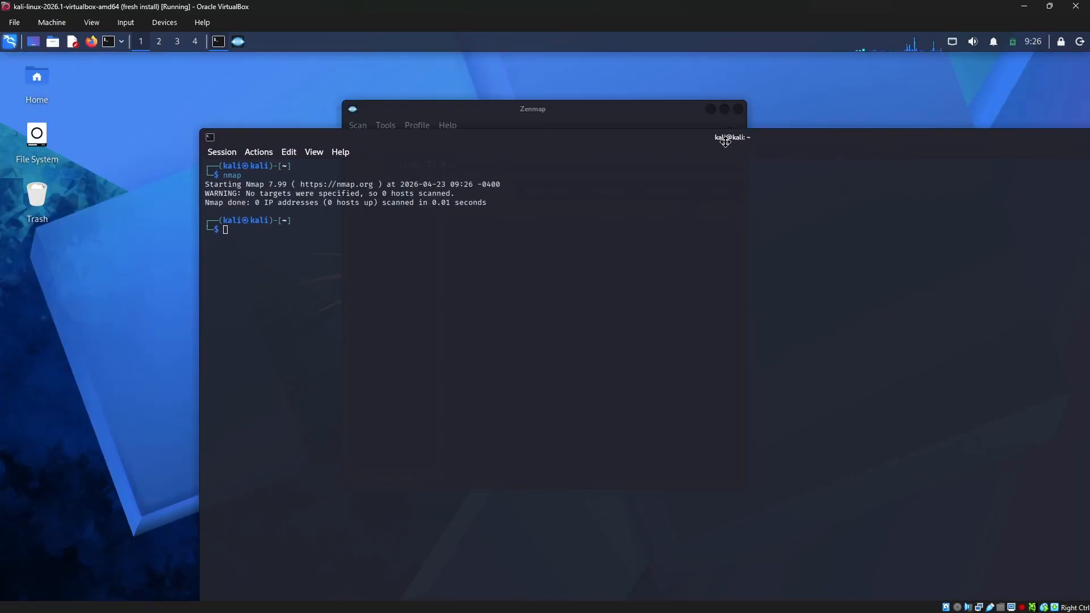
pyautogui.press('Up')
pyautogui.press('Down')
# Read the nmap manual page, highlighting its one-line description, then quit it
pyautogui.write('man nmap')
pyautogui.press('Return')
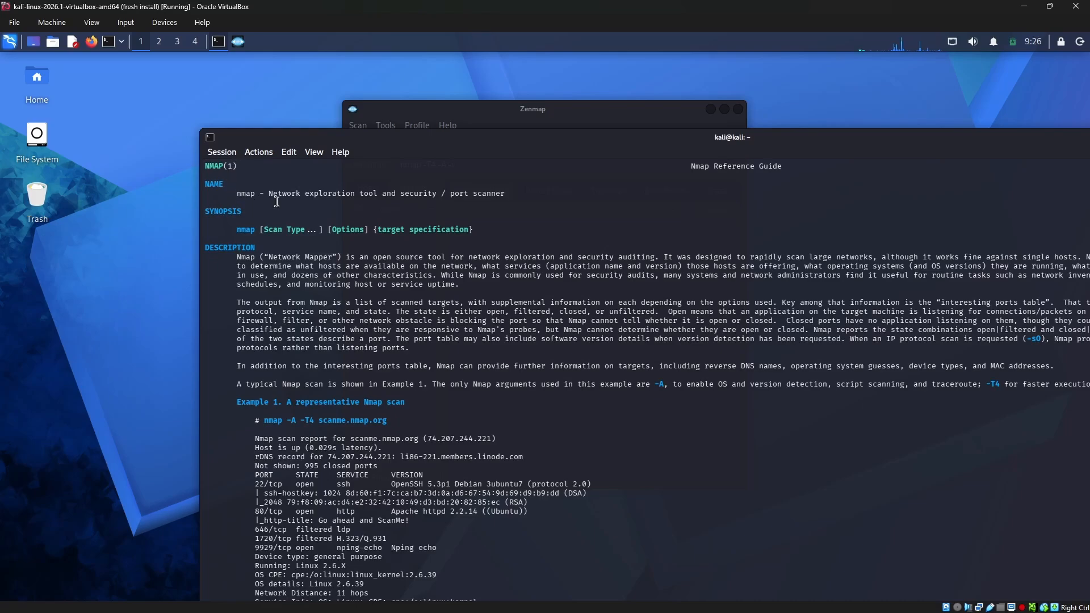
pyautogui.moveTo(264, 197); pyautogui.dragTo(518, 194)
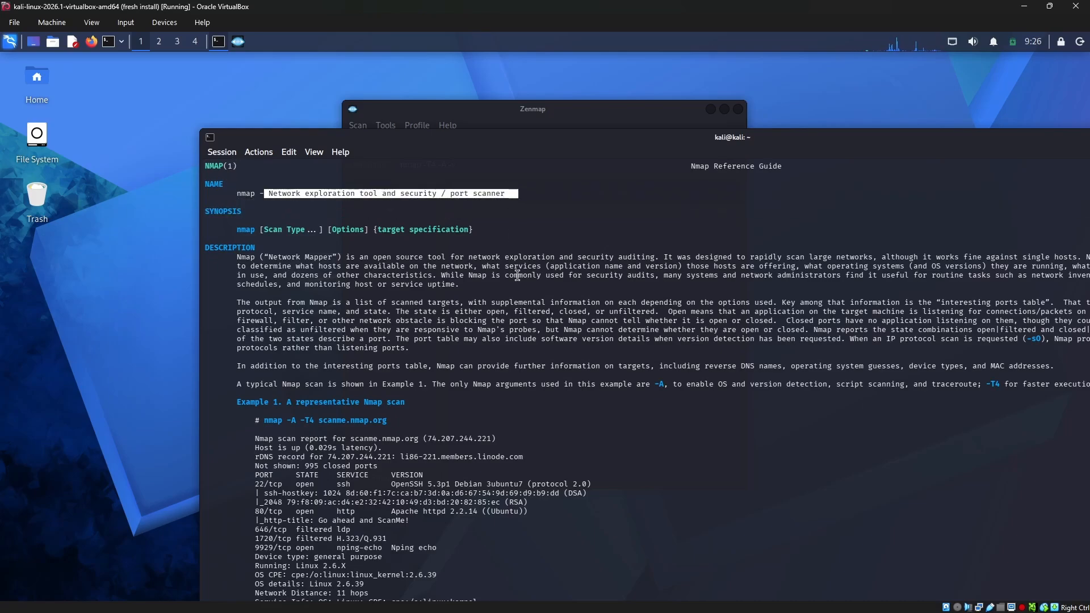
pyautogui.scroll(-14, 505, 314)
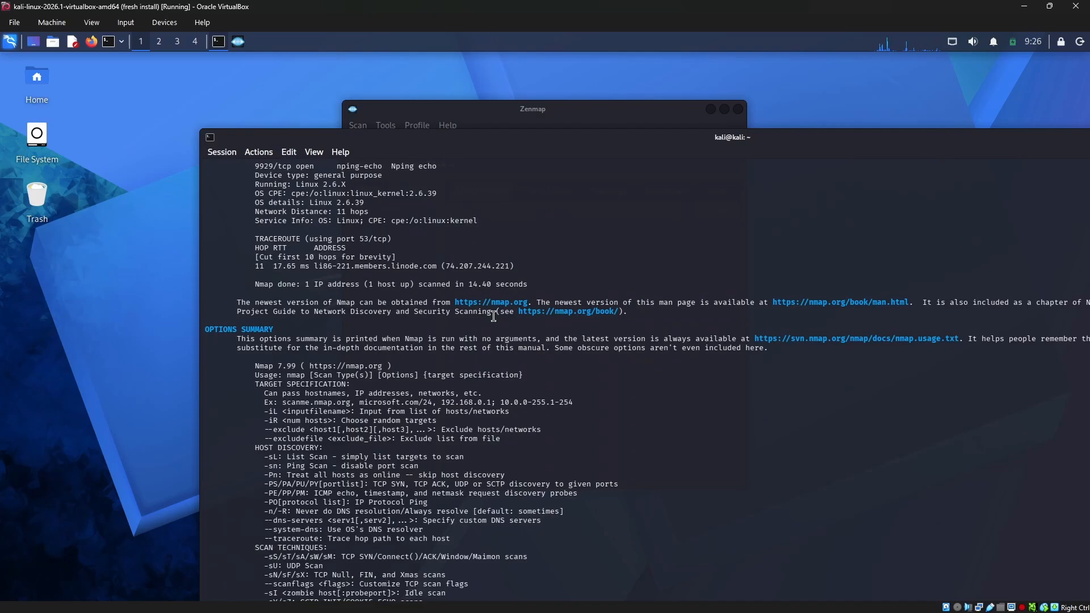
pyautogui.press('q')
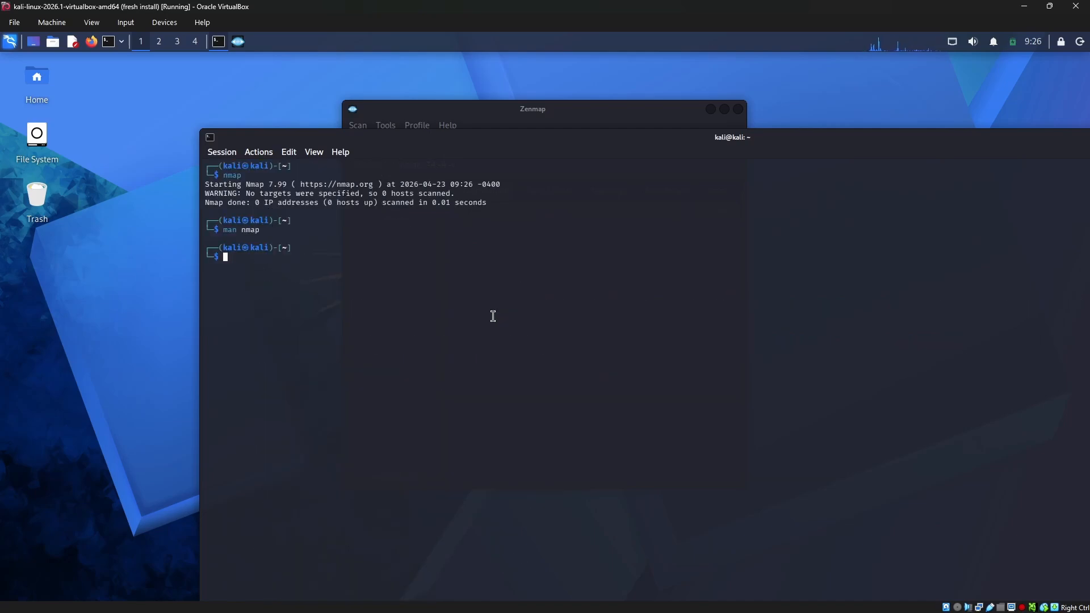
# Read the zenmap manual page maximized, highlighting its description and the -n and --target options
pyautogui.write('man zenmap')
pyautogui.press('Return')
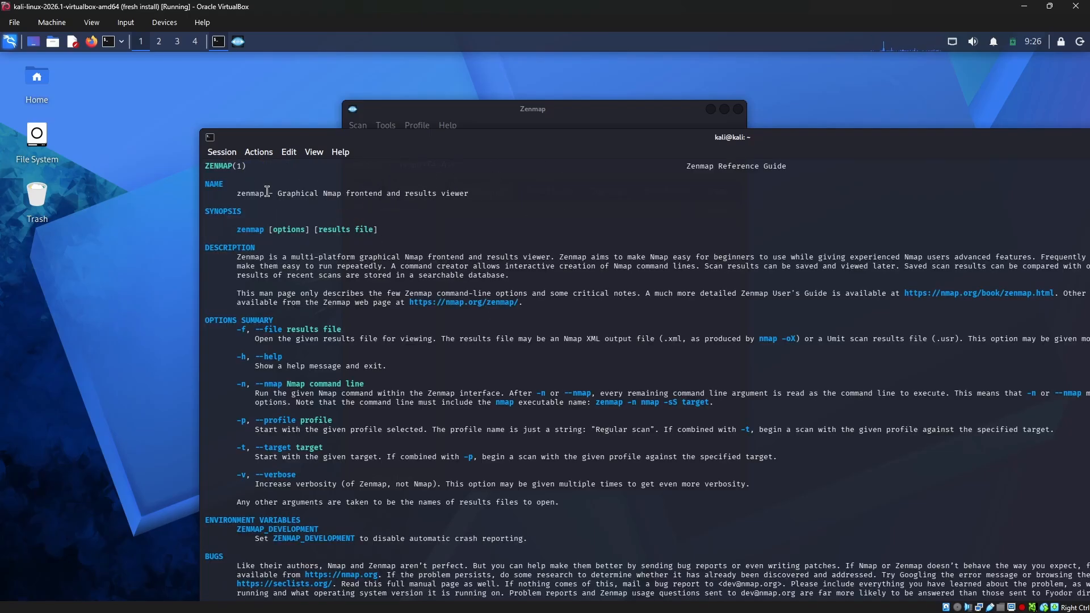
pyautogui.moveTo(270, 192); pyautogui.dragTo(470, 193)
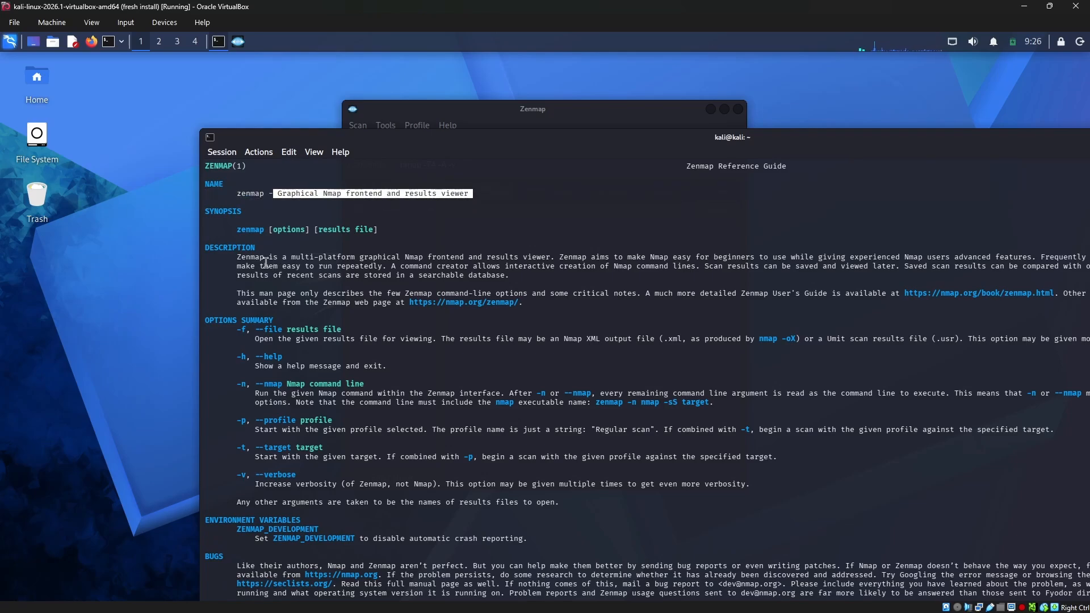
pyautogui.moveTo(233, 256); pyautogui.dragTo(545, 284)
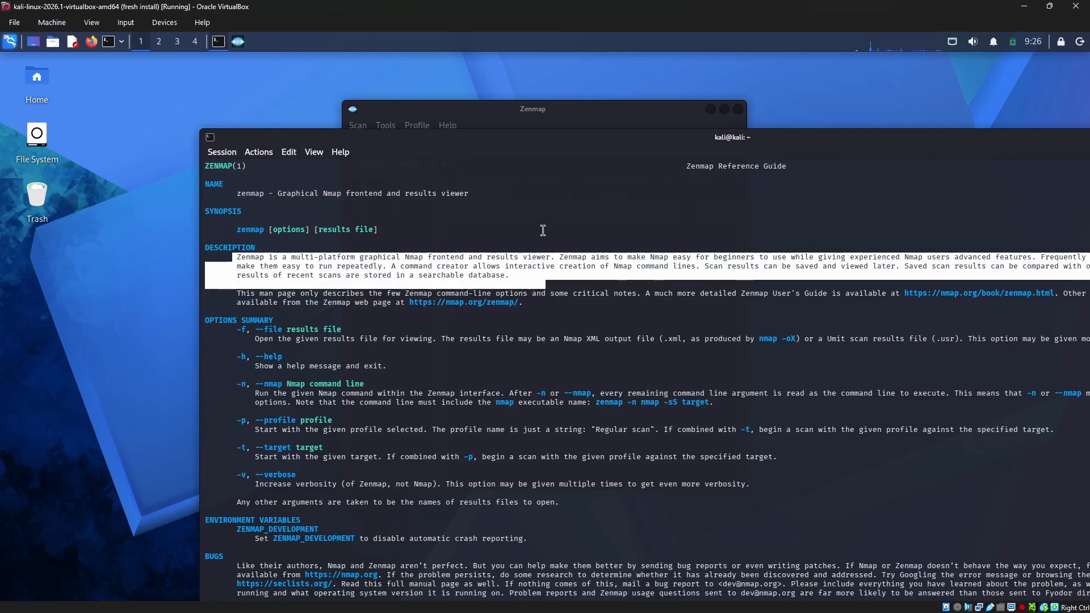
pyautogui.doubleClick(727, 139)
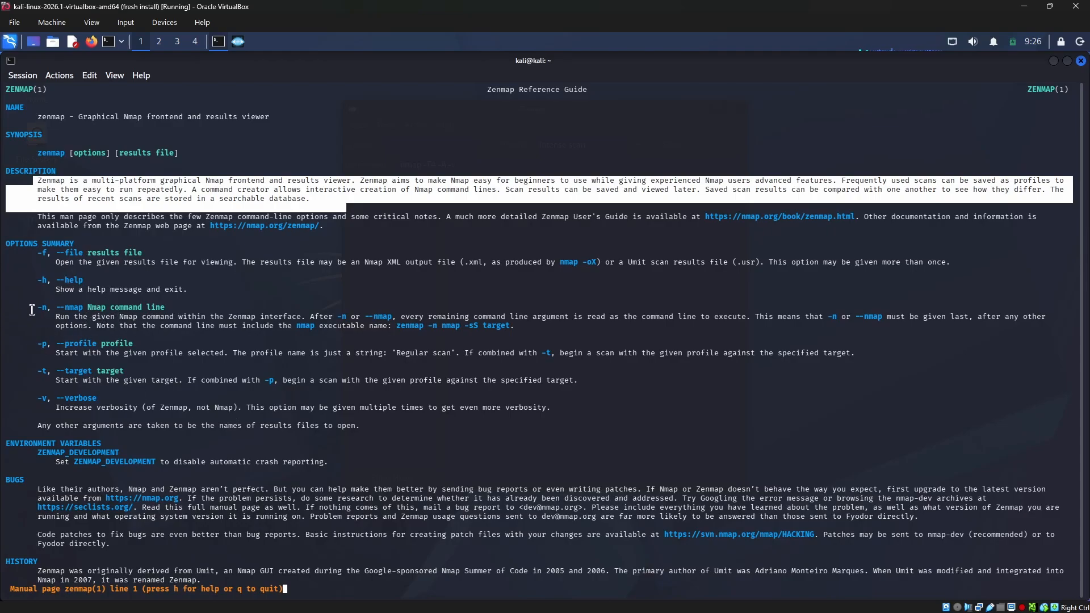
pyautogui.moveTo(33, 307); pyautogui.dragTo(167, 308)
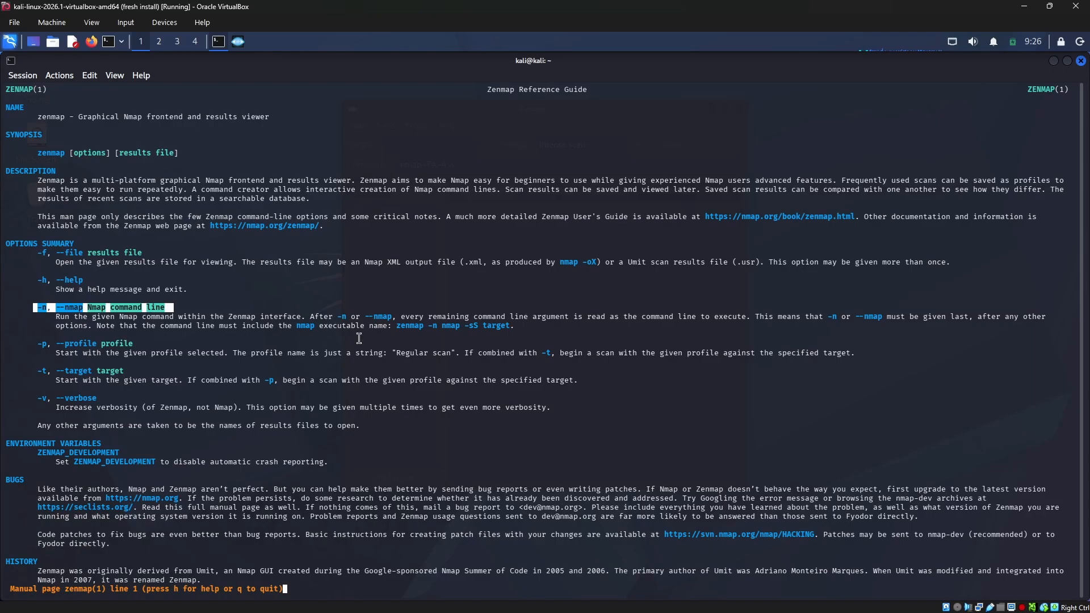
pyautogui.scroll(-4, 359, 338)
pyautogui.moveTo(32, 308); pyautogui.dragTo(145, 300)
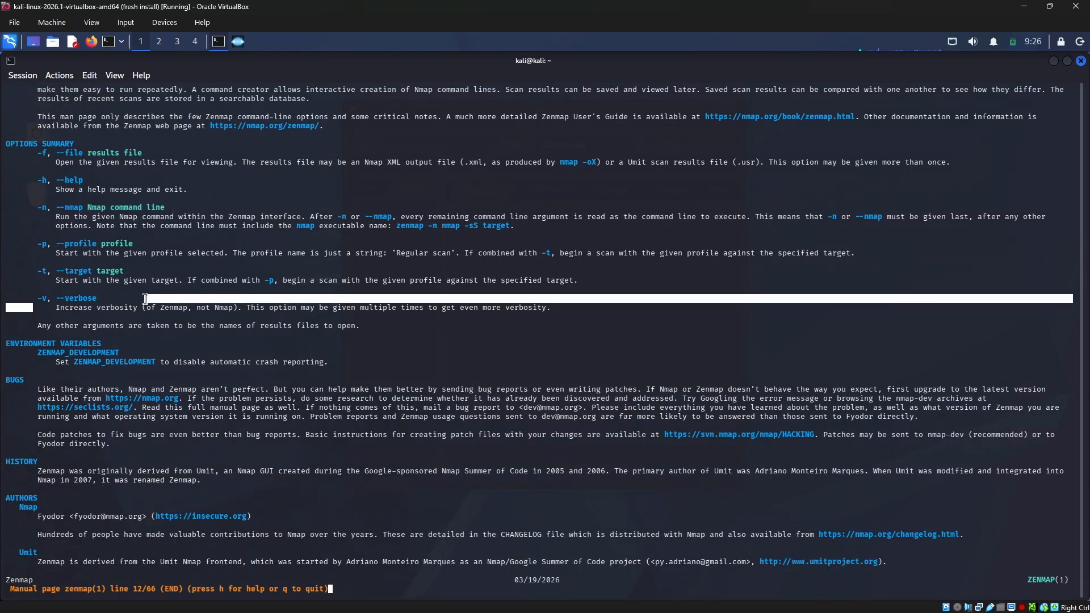
pyautogui.moveTo(51, 271); pyautogui.dragTo(96, 272)
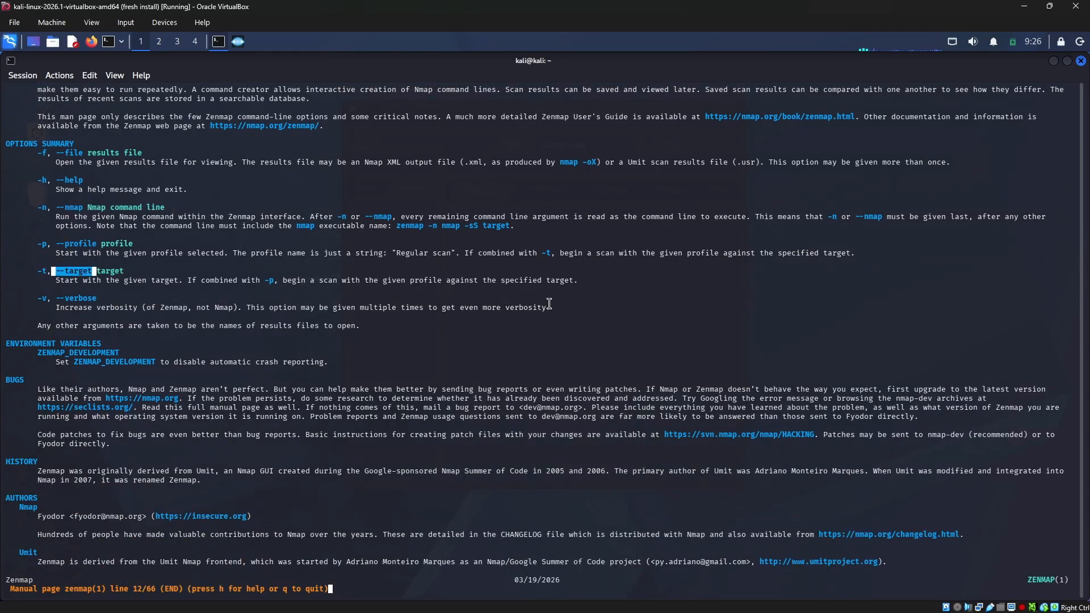
# Launch Zenmap with 'zenmap -n', then close its window
pyautogui.write('q')
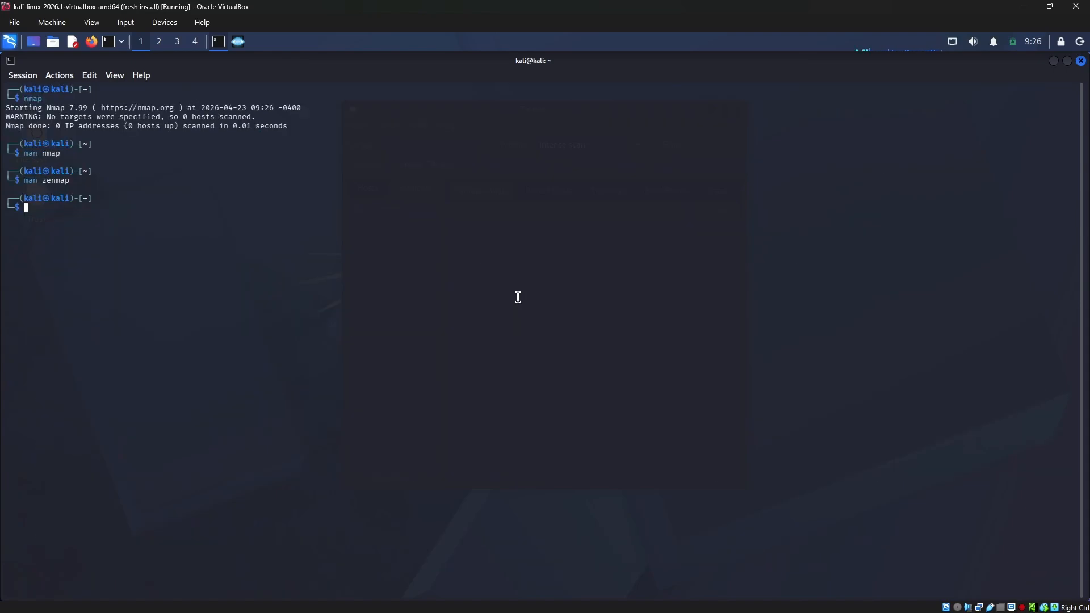
pyautogui.write('man zenm')
pyautogui.press('BackSpace')
pyautogui.press('BackSpace')
pyautogui.press('BackSpace')
pyautogui.press('BackSpace')
pyautogui.write('z')
pyautogui.press('Right')
pyautogui.write('-n')
pyautogui.press('Return')
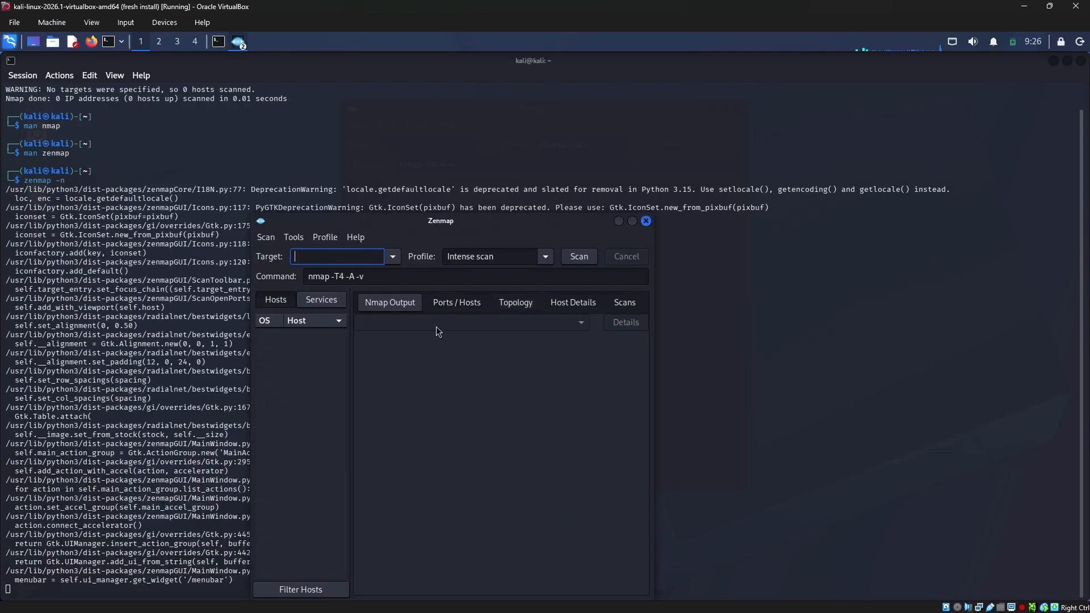
pyautogui.click(646, 221)
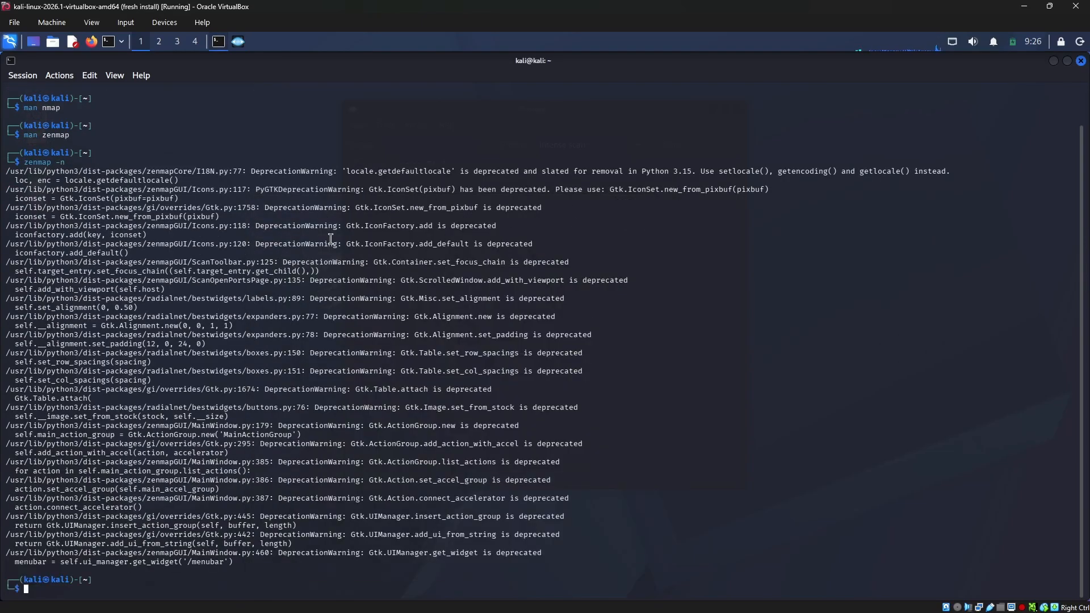
# Relaunch Zenmap with target 192.168.29.13 and check the address in its Target field
pyautogui.press('Up')
pyautogui.hotkey('ctrl', '+')
pyautogui.hotkey('ctrl', '+')
pyautogui.hotkey('ctrl', '+')
pyautogui.hotkey('ctrl', '+')
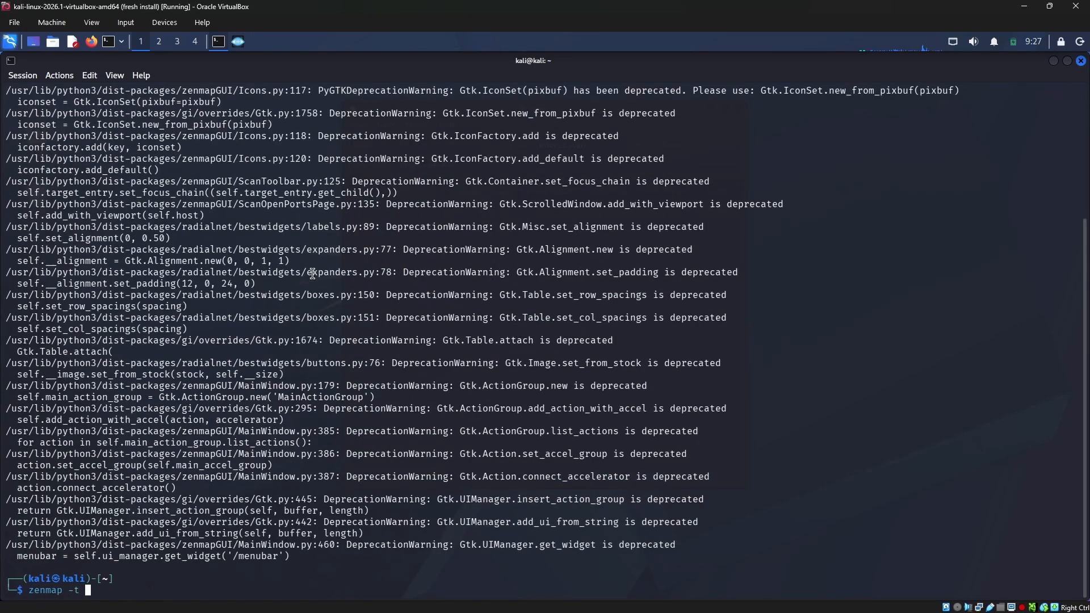
pyautogui.write('1')
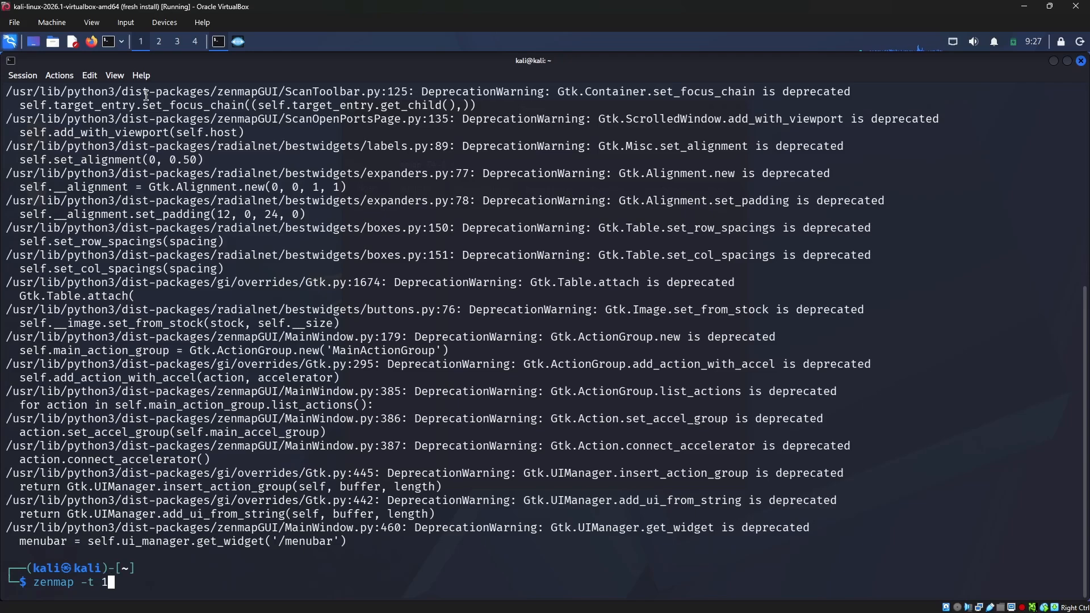
pyautogui.write('92.168.29.13')
pyautogui.press('Return')
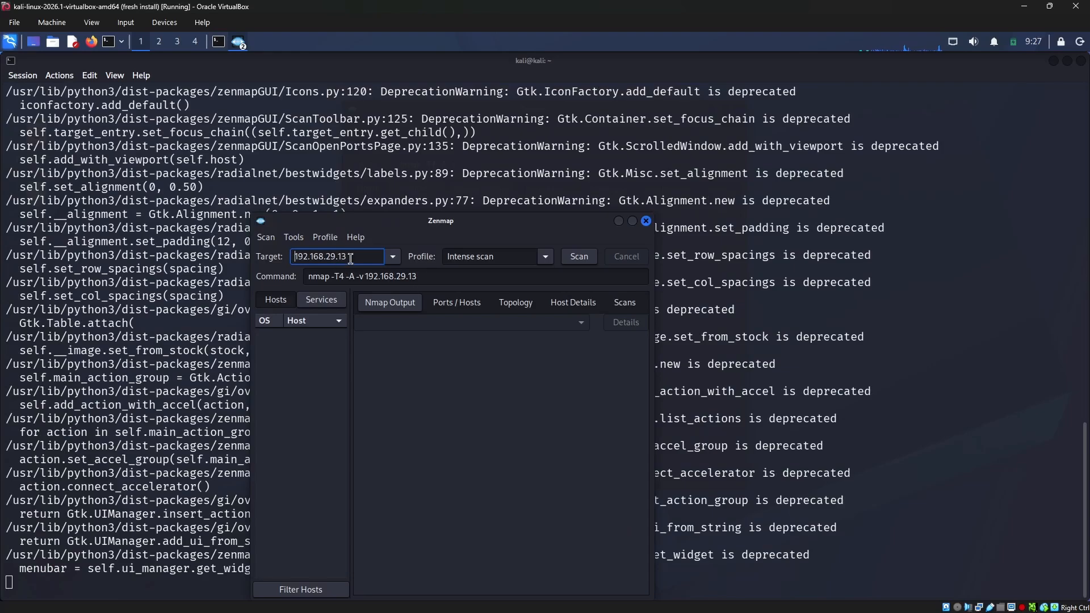
pyautogui.moveTo(351, 259); pyautogui.dragTo(295, 251)
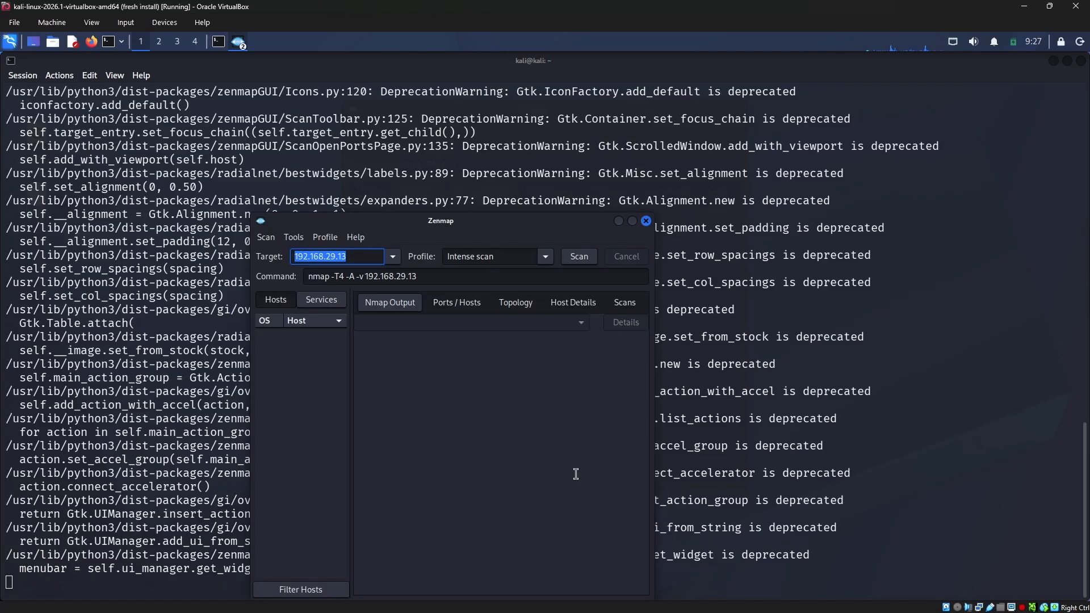
# Bring Zenmap forward, reposition it, reselect the target address, then return to the terminal
pyautogui.moveTo(637, 609)
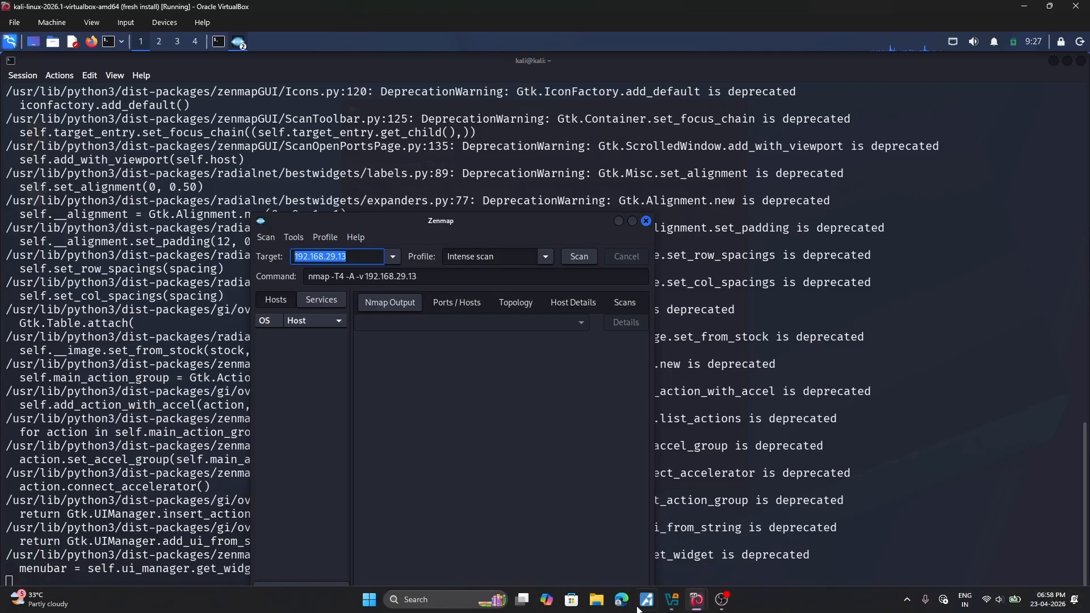
pyautogui.click(1030, 263)
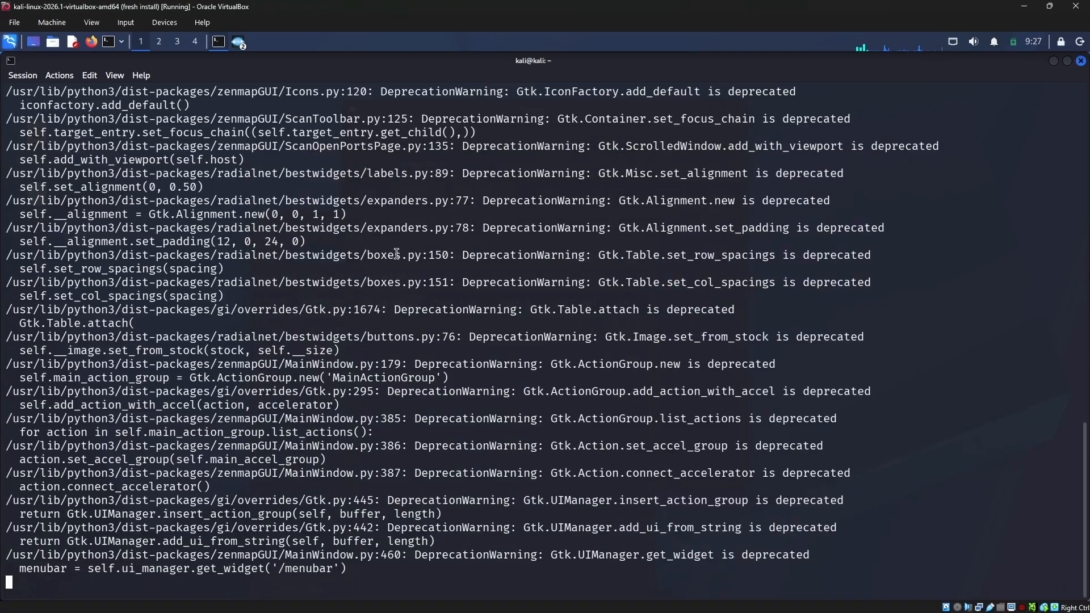
pyautogui.click(238, 43)
pyautogui.click(278, 79)
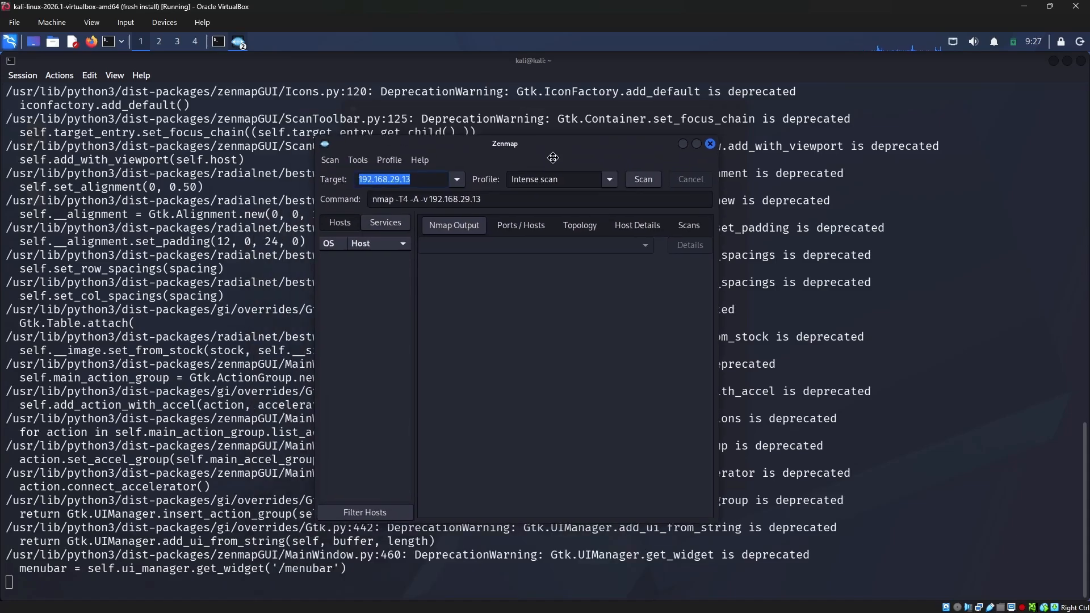
pyautogui.moveTo(553, 158); pyautogui.dragTo(575, 194)
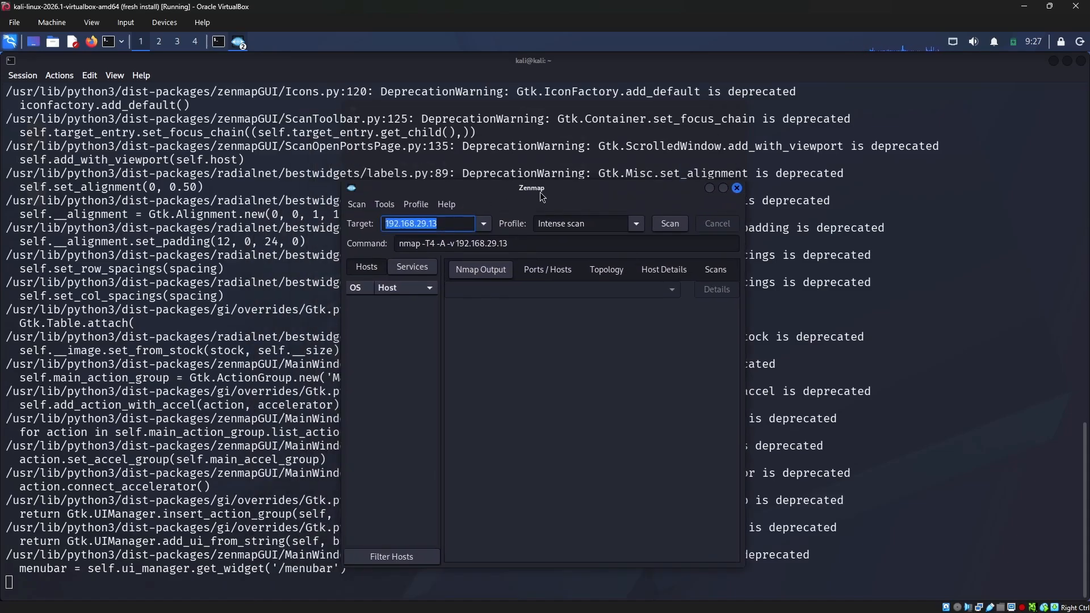
pyautogui.moveTo(539, 192); pyautogui.dragTo(655, 157)
pyautogui.click(559, 188)
pyautogui.moveTo(559, 188); pyautogui.dragTo(499, 188)
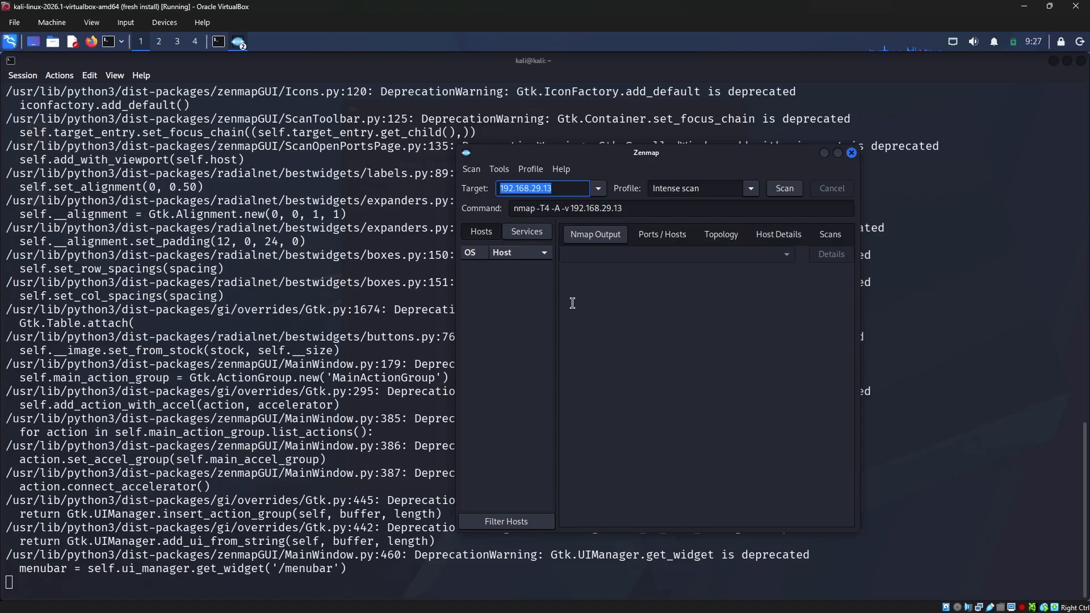
pyautogui.click(380, 291)
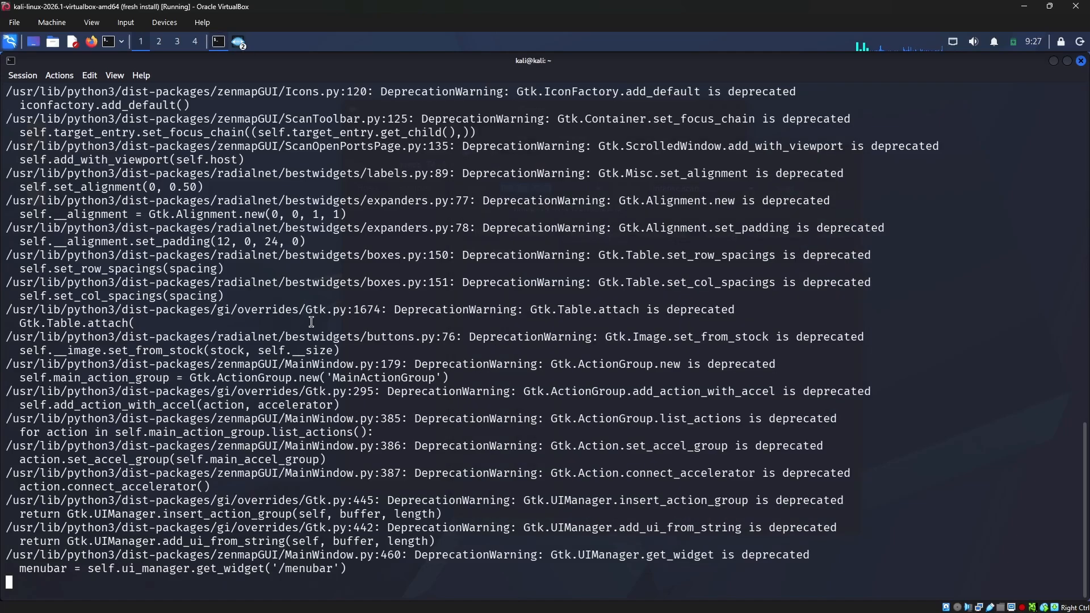
# Stop the running Zenmap with Ctrl+C and reopen the zenmap manual page
pyautogui.scroll(7, 308, 318)
pyautogui.hotkey('ctrl', 'c')
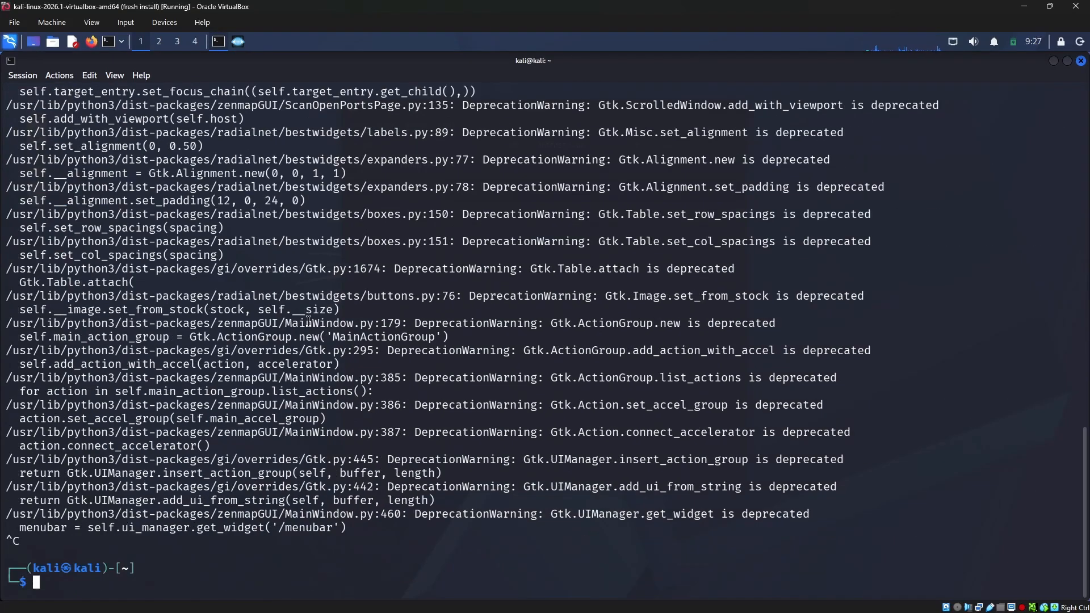
pyautogui.press('Up')
pyautogui.press('Up')
pyautogui.press('Up')
pyautogui.press('Return')
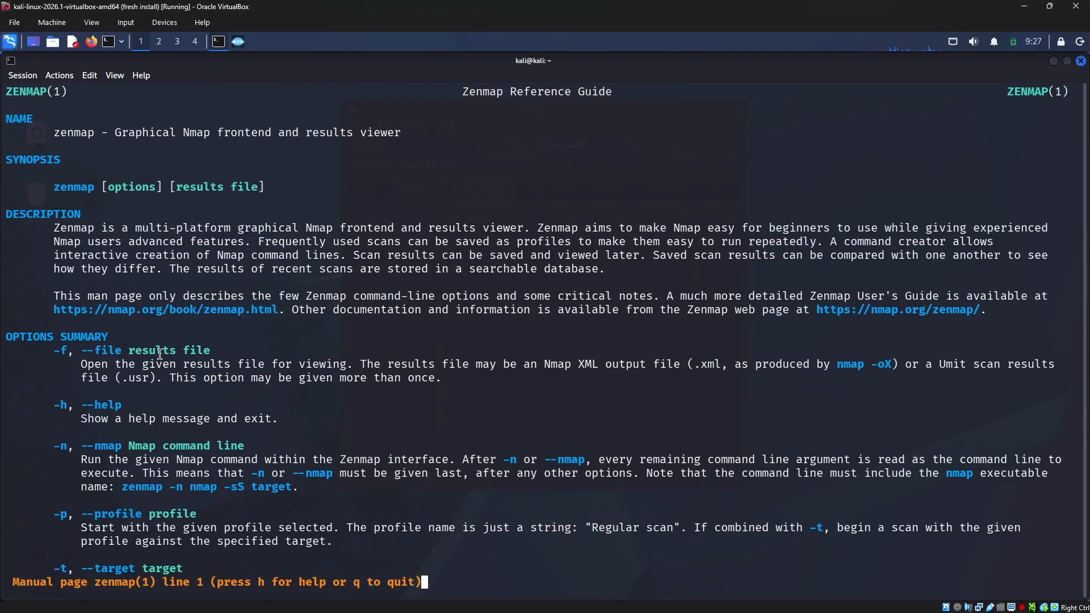
# Highlight the -p profile and -t target option descriptions and the 'Regular scan' example
pyautogui.scroll(-3, 160, 354)
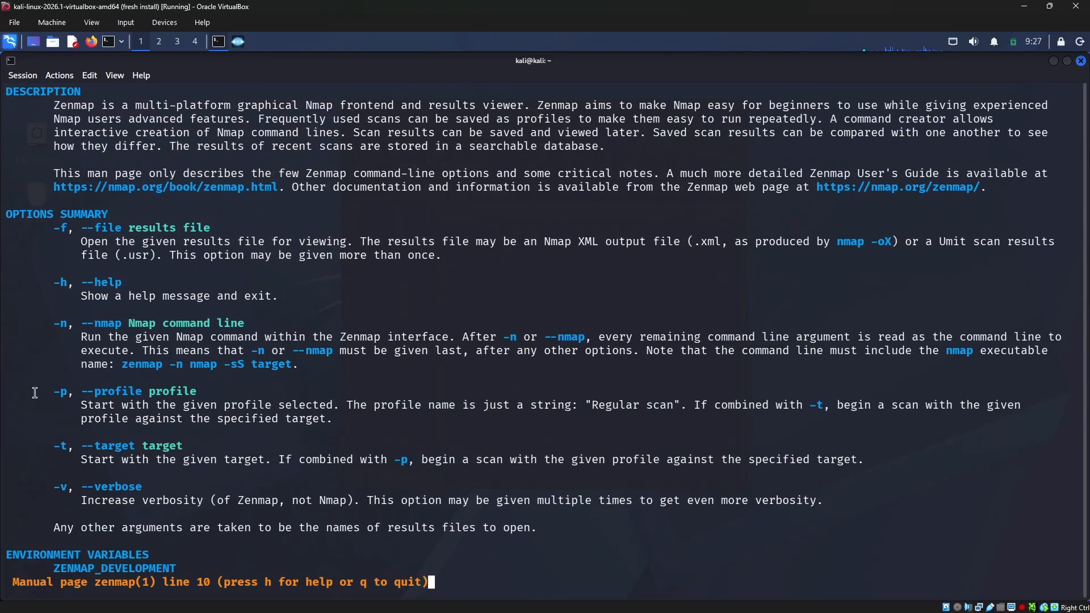
pyautogui.moveTo(35, 393); pyautogui.dragTo(278, 407)
pyautogui.moveTo(34, 482); pyautogui.dragTo(160, 483)
pyautogui.scroll(-3, 204, 416)
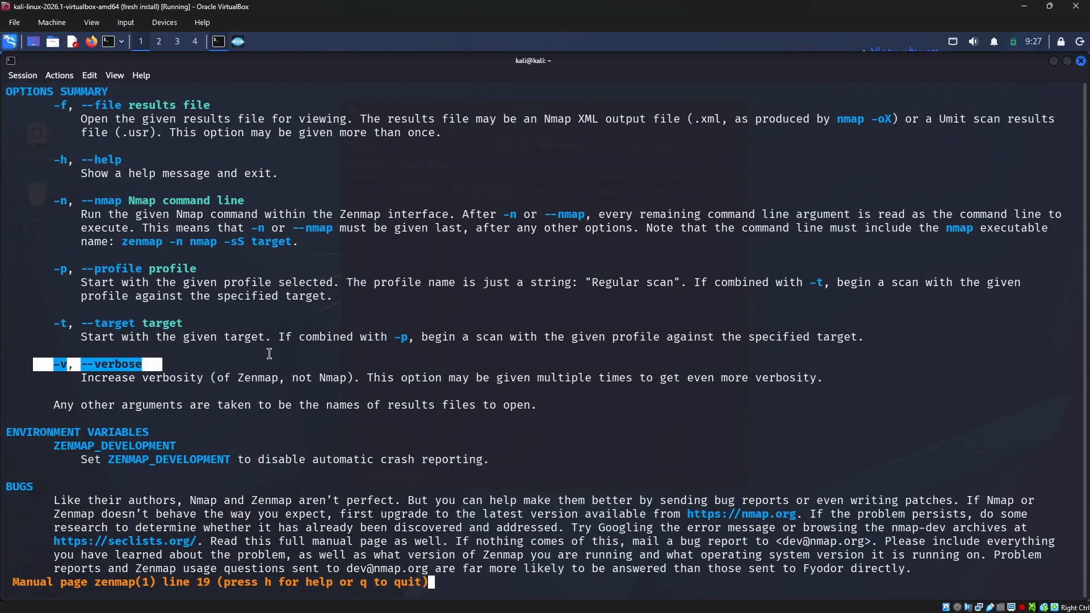
pyautogui.moveTo(72, 336); pyautogui.dragTo(211, 323)
pyautogui.moveTo(211, 322); pyautogui.dragTo(788, 335)
pyautogui.moveTo(85, 283); pyautogui.dragTo(341, 284)
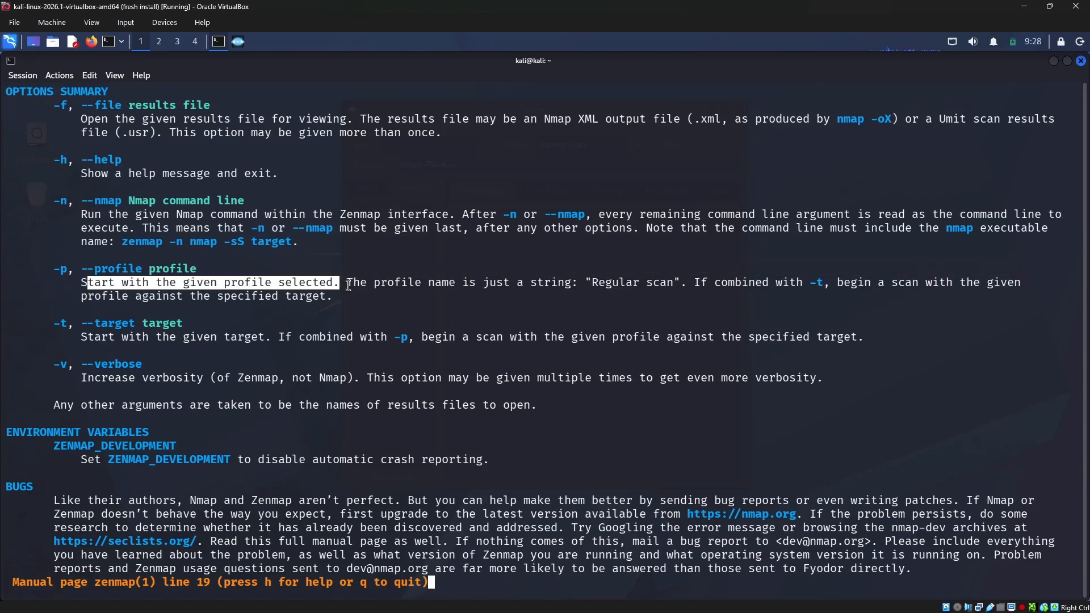
pyautogui.click(379, 289)
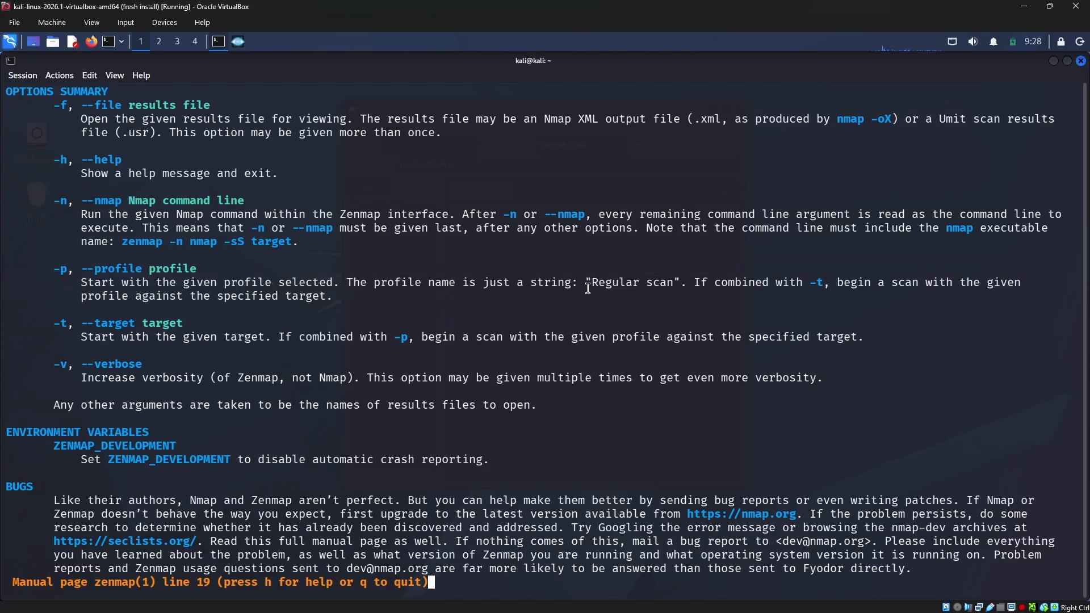
pyautogui.moveTo(589, 289); pyautogui.dragTo(679, 298)
pyautogui.click(878, 282)
# Check Zenmap's Profile list, then copy 'Regular scan' from the manual page
pyautogui.click(238, 43)
pyautogui.click(619, 147)
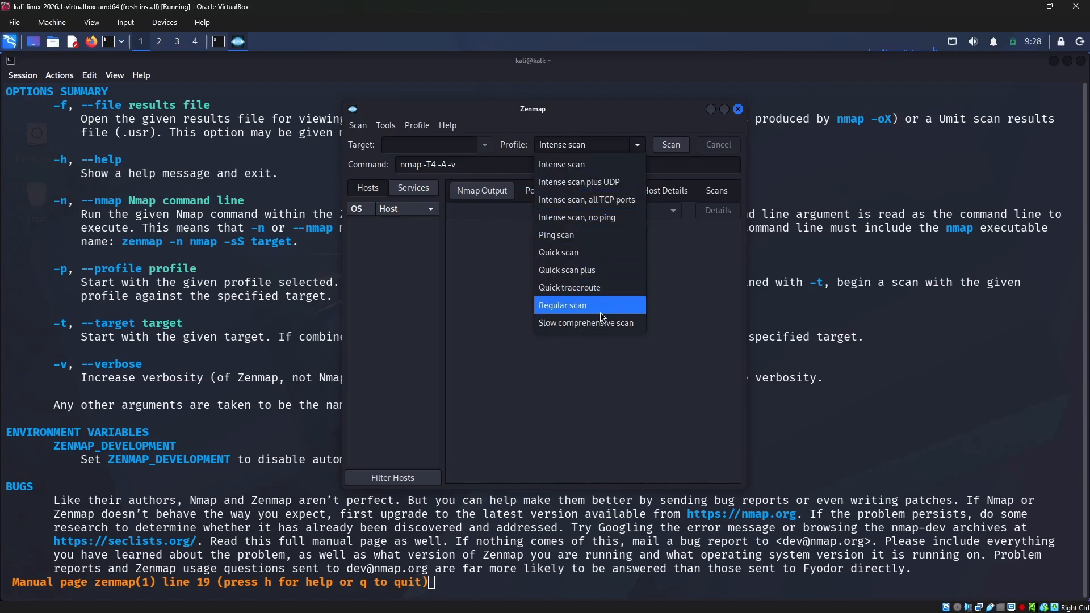
pyautogui.click(751, 287)
pyautogui.click(751, 286)
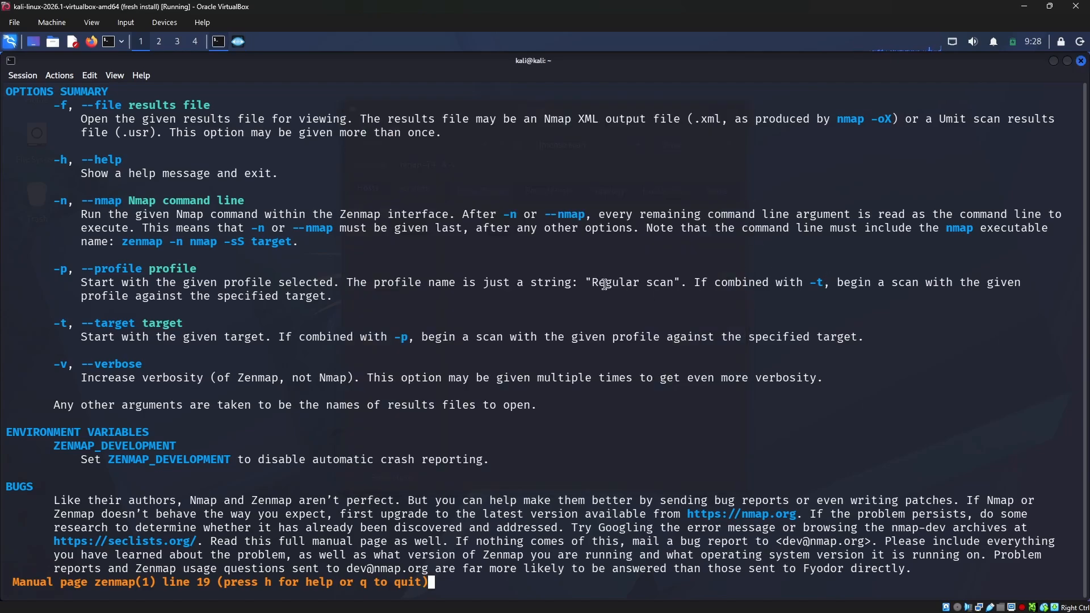
pyautogui.moveTo(592, 284); pyautogui.dragTo(674, 284)
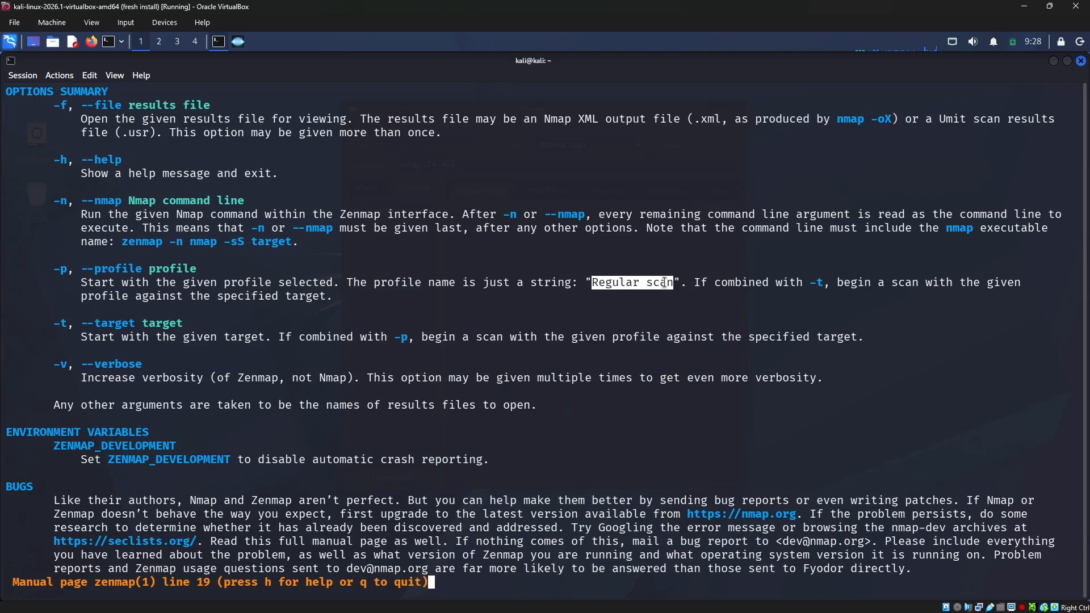
pyautogui.rightClick(662, 283)
pyautogui.click(679, 294)
# Run 'zenmap -t 192.168.29.13 -p Regular scan' and dismiss the file loading error
pyautogui.write('q')
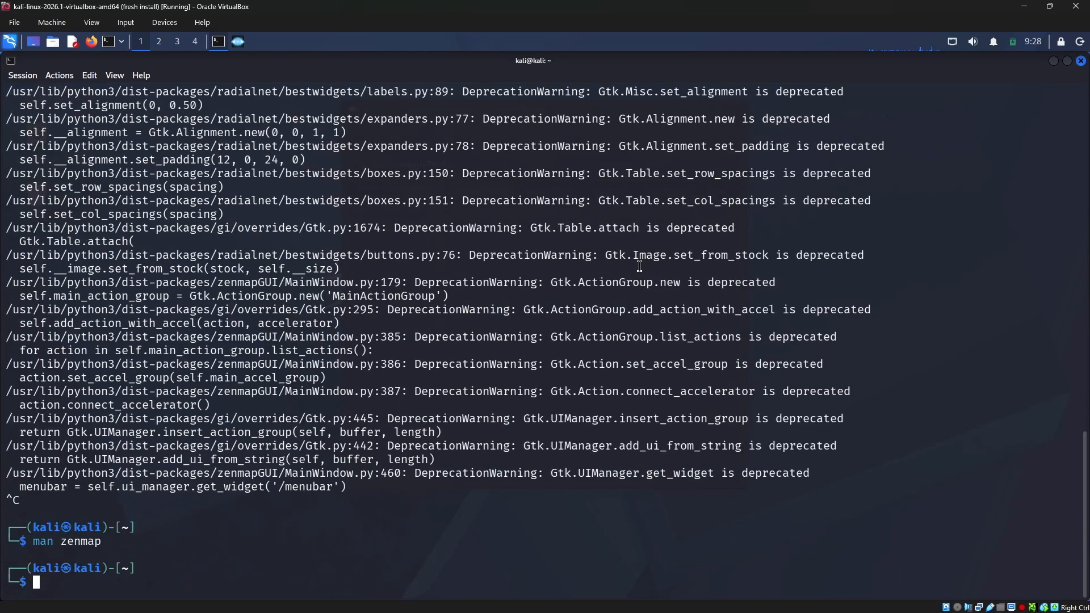
pyautogui.write('zenmap -t')
pyautogui.press('Right')
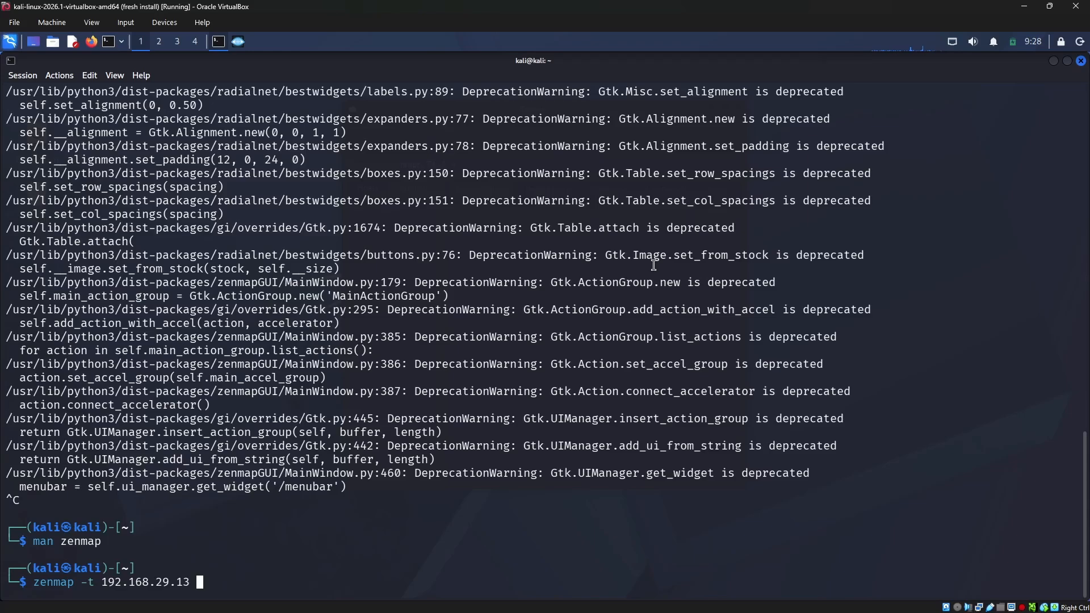
pyautogui.write('-p Regular scan')
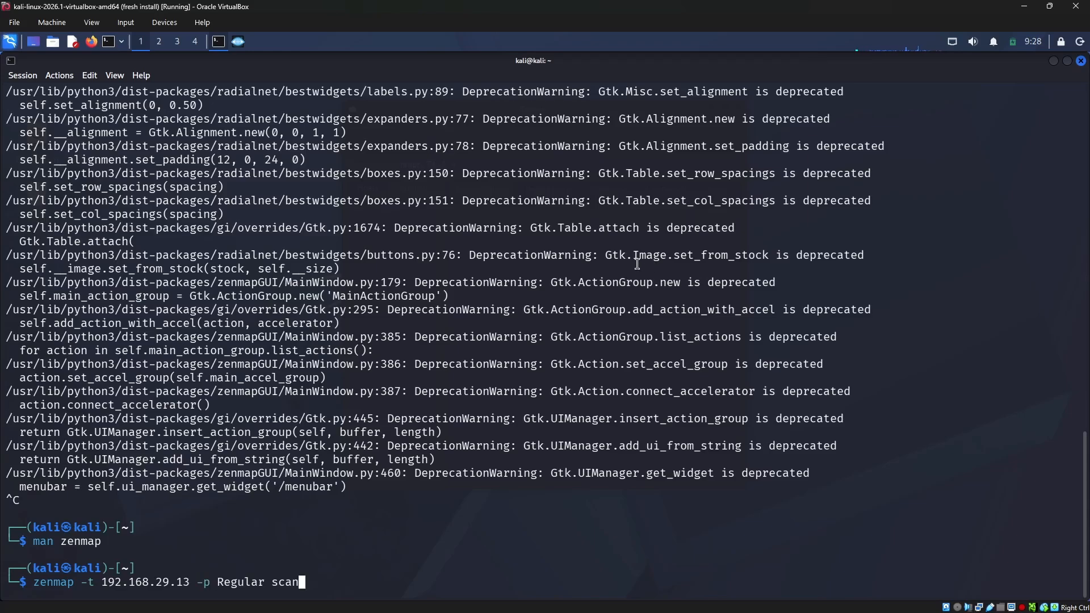
pyautogui.press('Return')
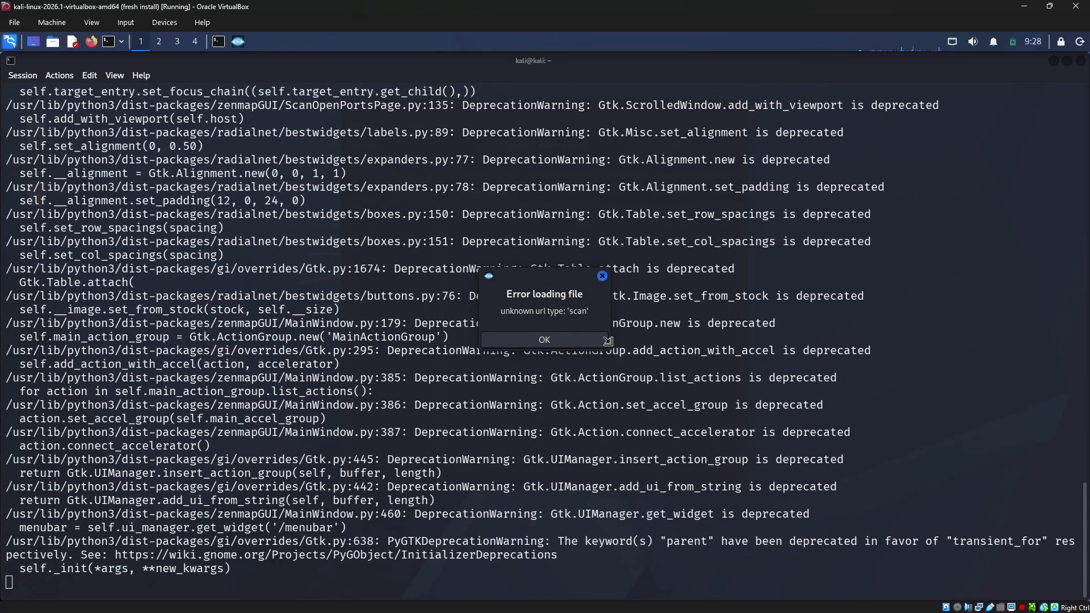
pyautogui.click(601, 344)
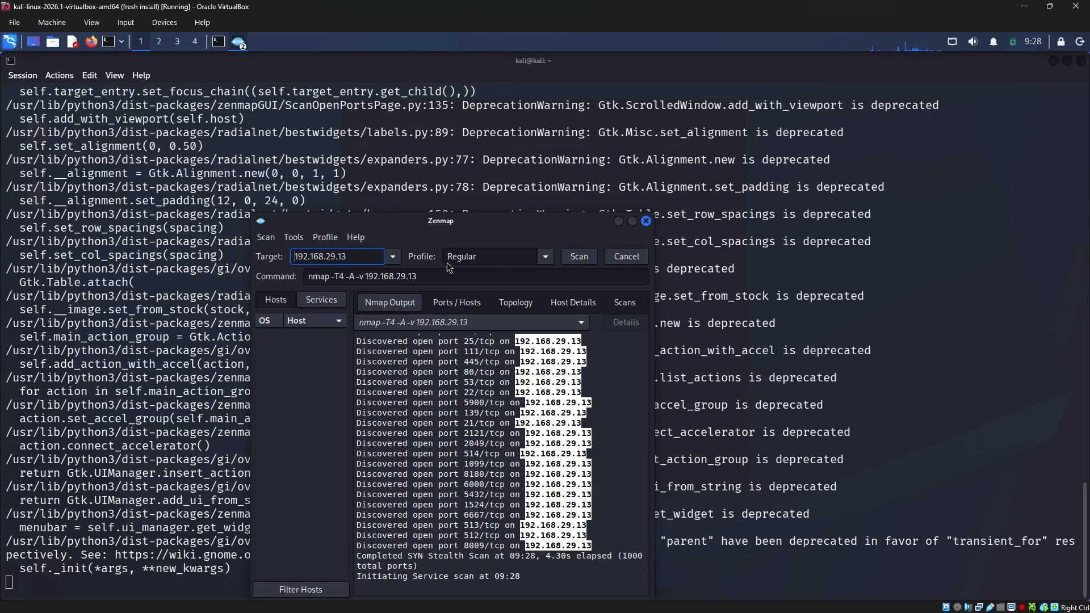
# Maximize and restore the scanning Zenmap window, then return to the terminal
pyautogui.click(636, 224)
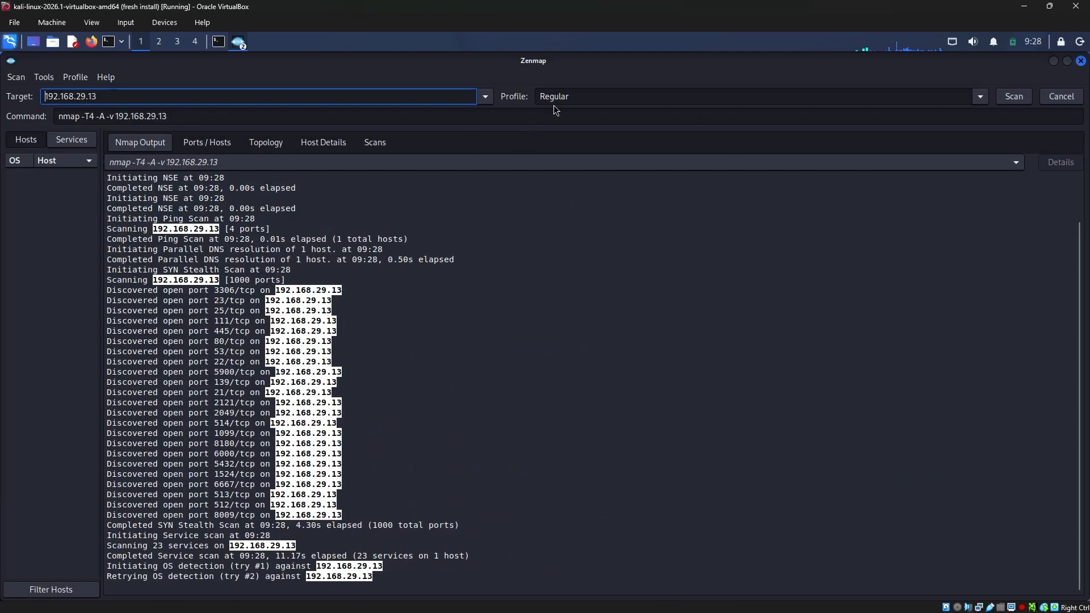
pyautogui.moveTo(546, 63); pyautogui.dragTo(507, 128)
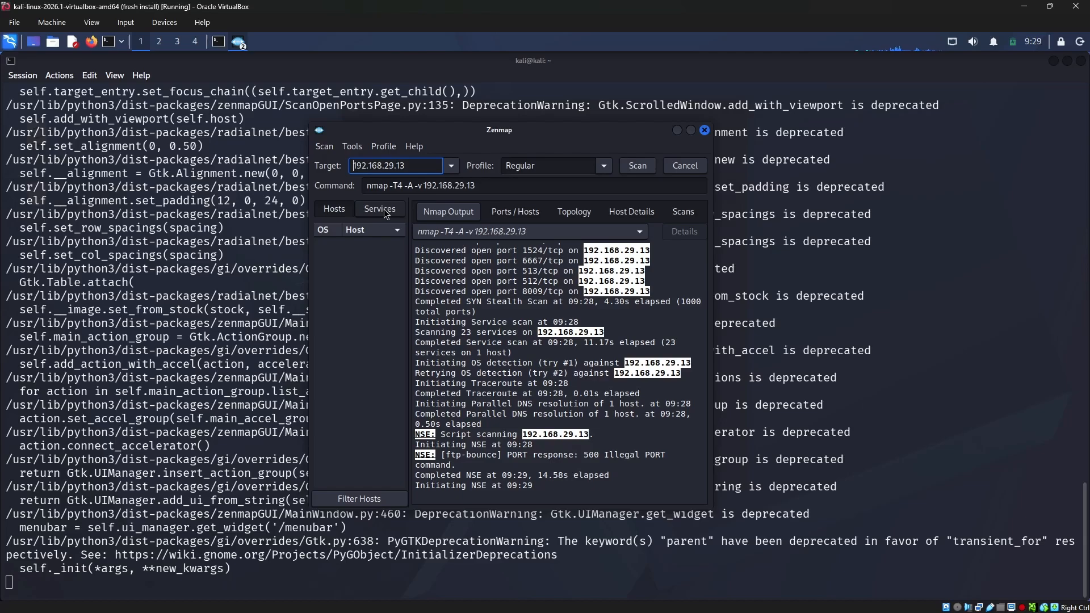
pyautogui.click(229, 271)
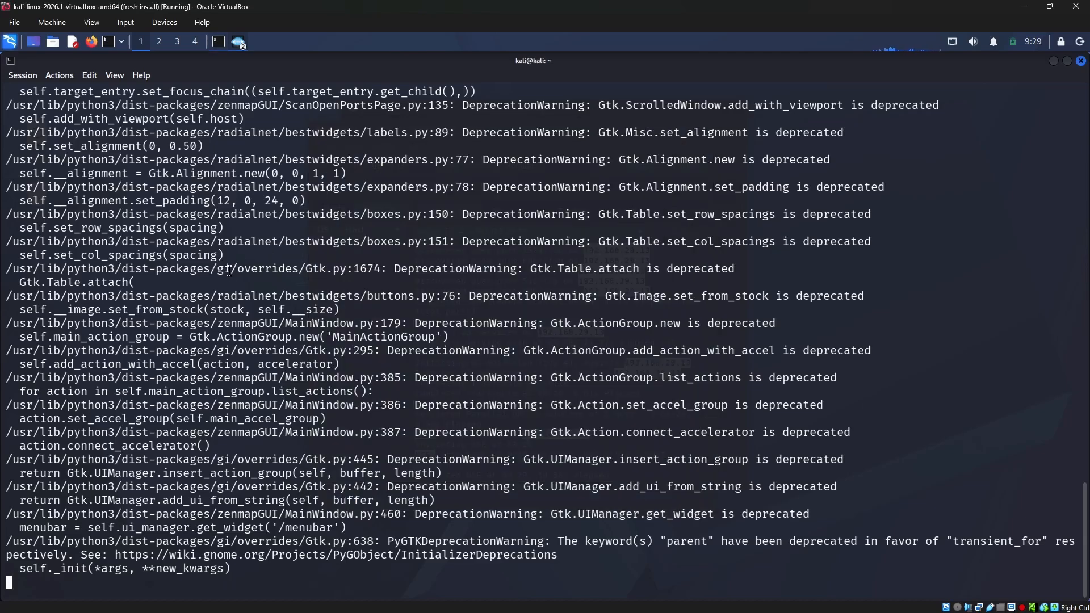
# In a new terminal tab, run 'zenmap -h' and highlight the -f RESULT_FILES option
pyautogui.click(23, 75)
pyautogui.click(40, 90)
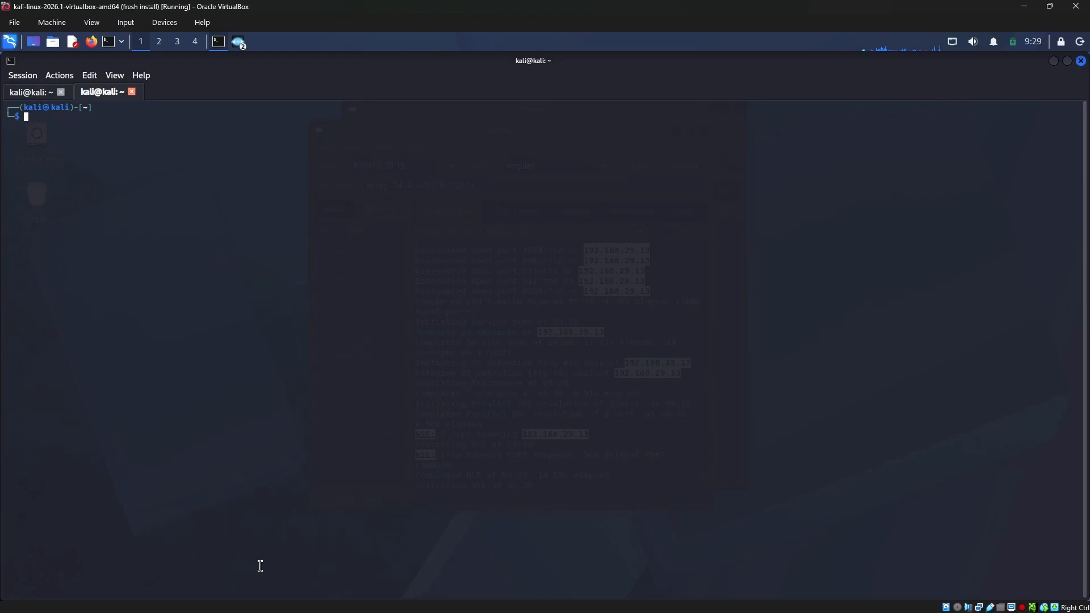
pyautogui.hotkey('ctrl', '+')
pyautogui.hotkey('ctrl', '+')
pyautogui.hotkey('ctrl', '+')
pyautogui.hotkey('ctrl', '+')
pyautogui.write('z')
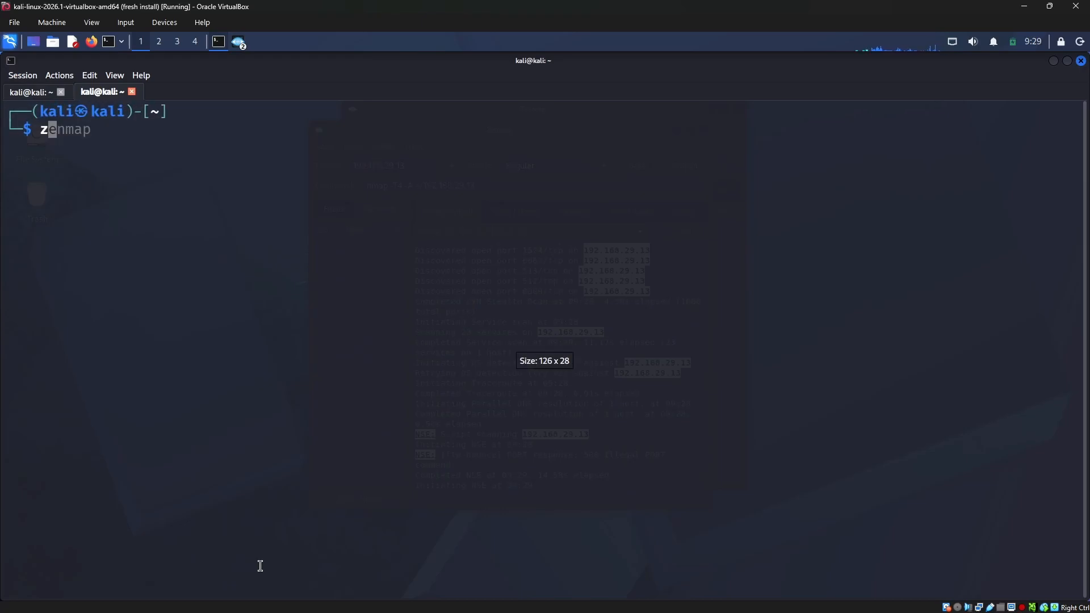
pyautogui.write('enmap -h')
pyautogui.press('Return')
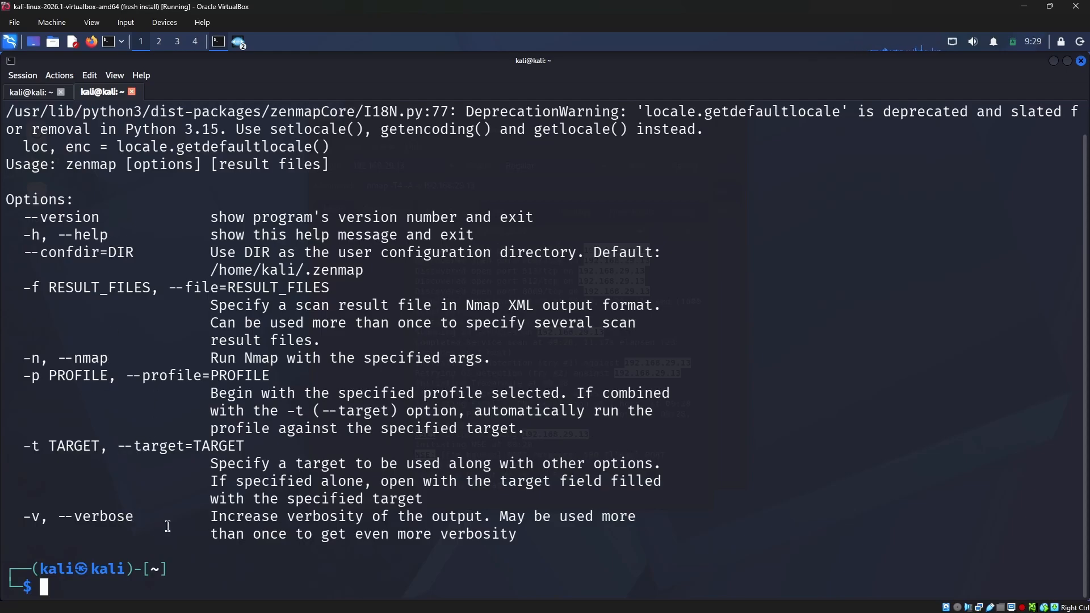
pyautogui.scroll(1, 90, 333)
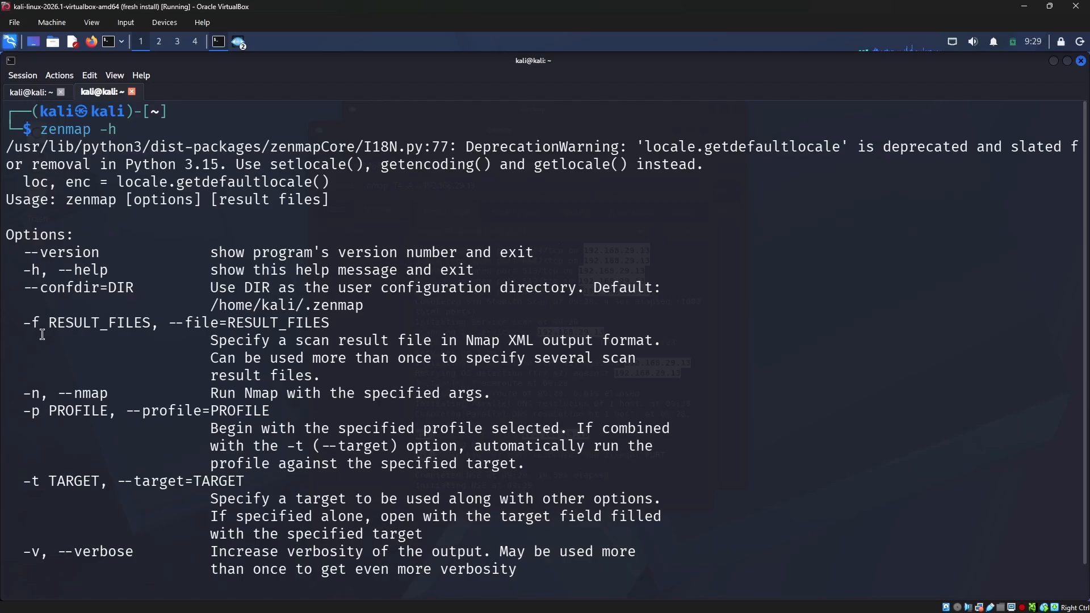
pyautogui.moveTo(43, 328); pyautogui.dragTo(662, 376)
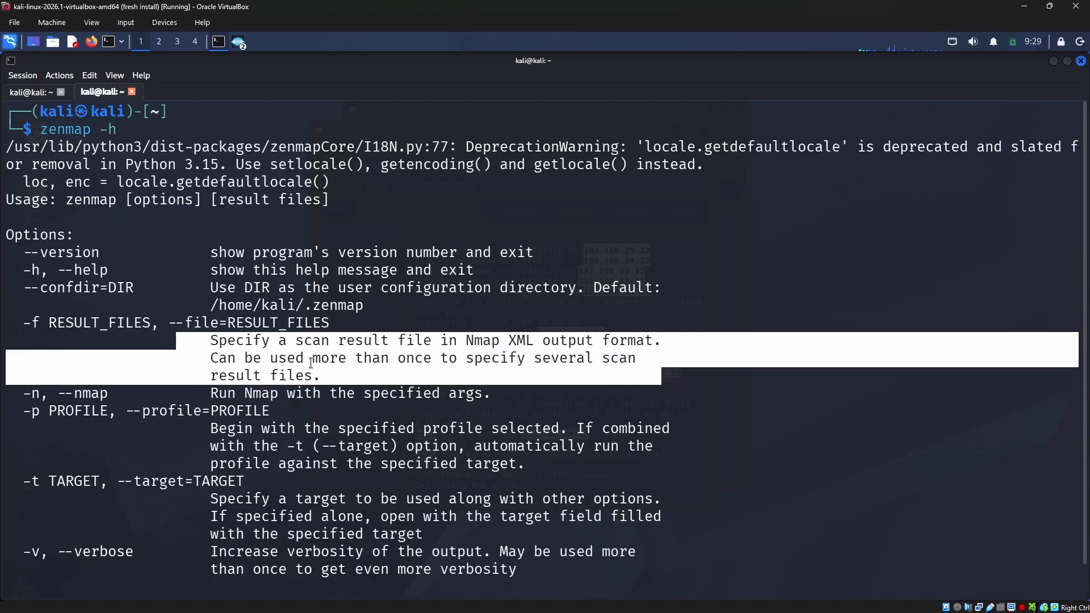
# Return to the first terminal tab and bring the running Zenmap scan window forward
pyautogui.press('Up')
pyautogui.press('Up')
pyautogui.press('Up')
pyautogui.press('Up')
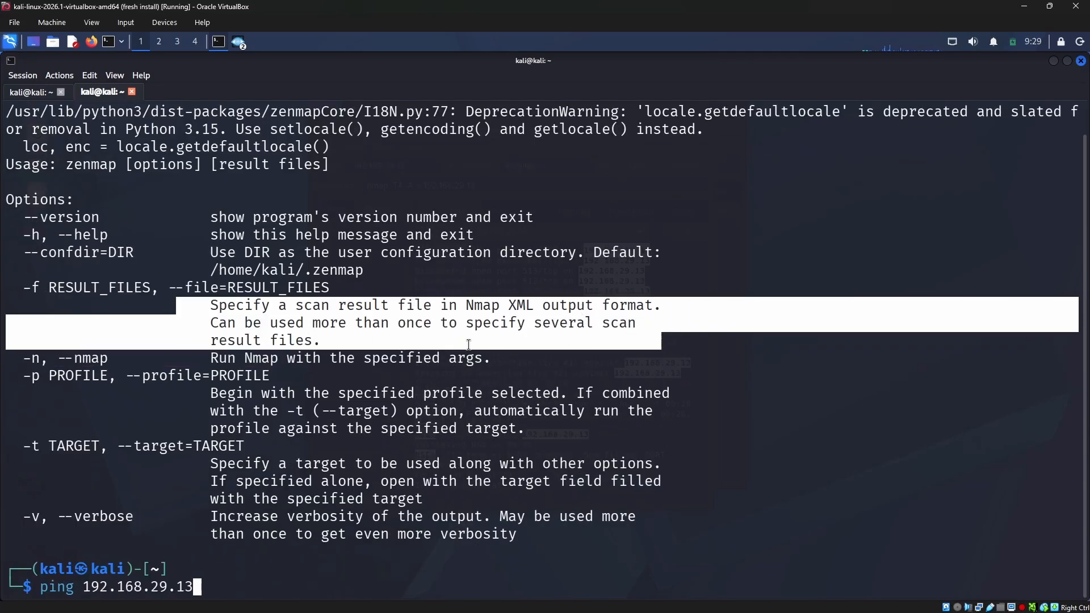
pyautogui.click(31, 94)
pyautogui.click(239, 43)
pyautogui.click(271, 83)
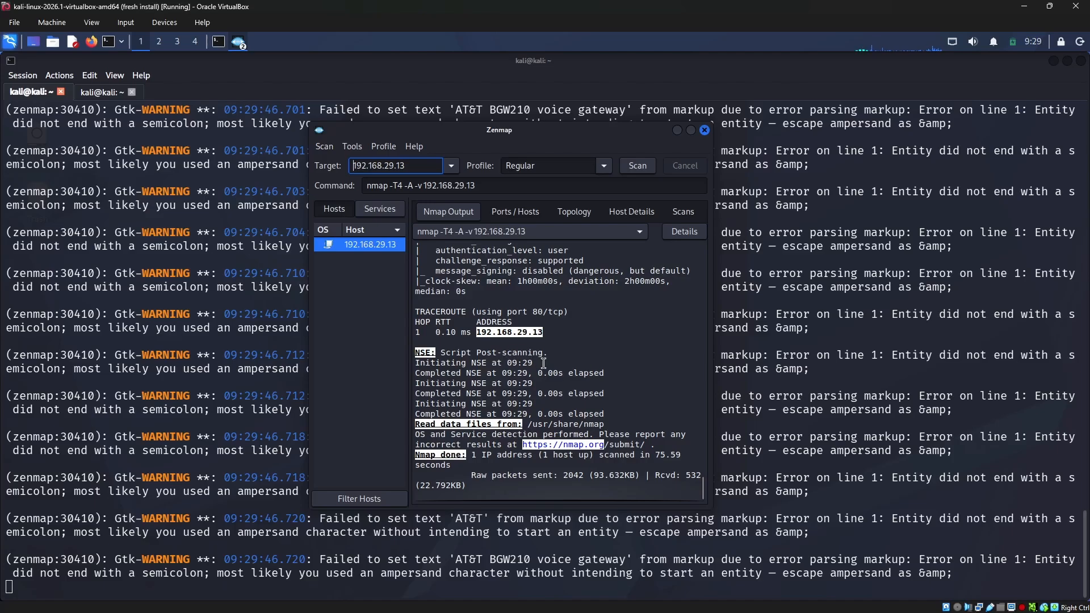
# Review the Nmap output, then close Zenmap without saving the scan
pyautogui.scroll(10, 544, 364)
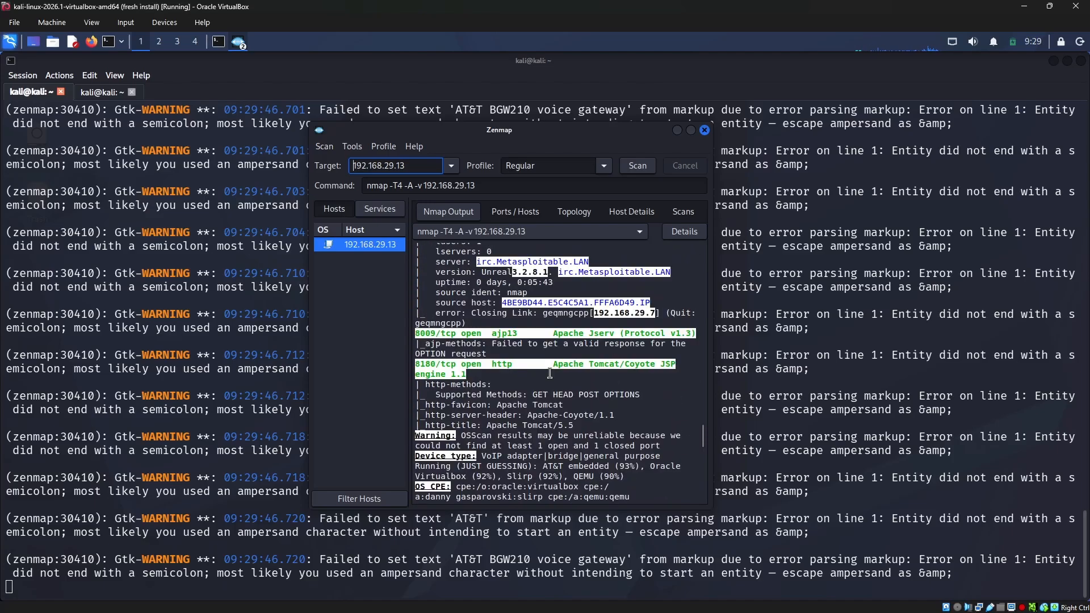
pyautogui.scroll(10, 550, 372)
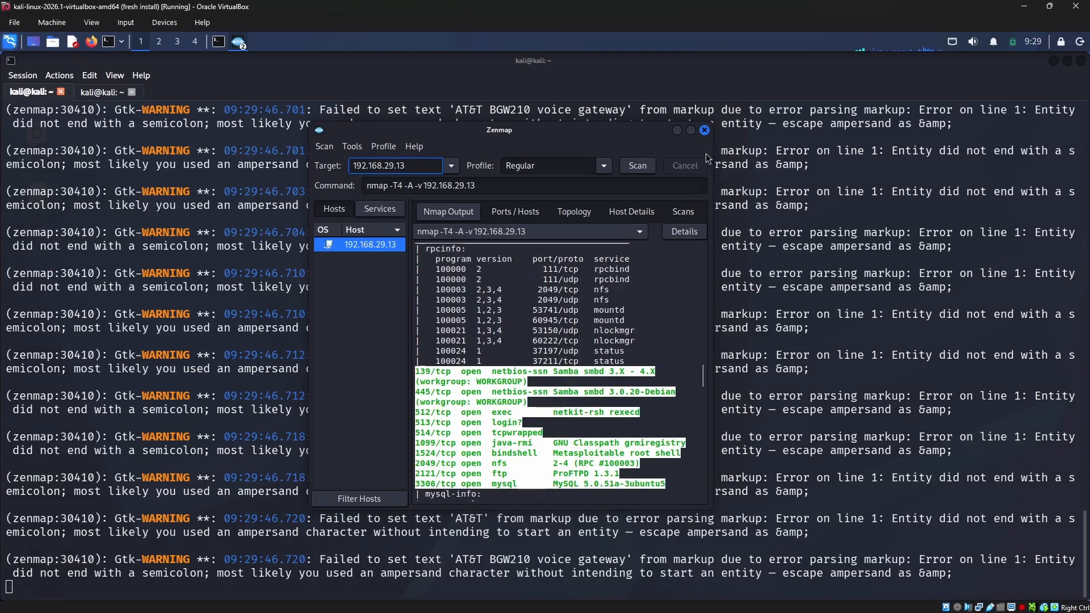
pyautogui.click(705, 130)
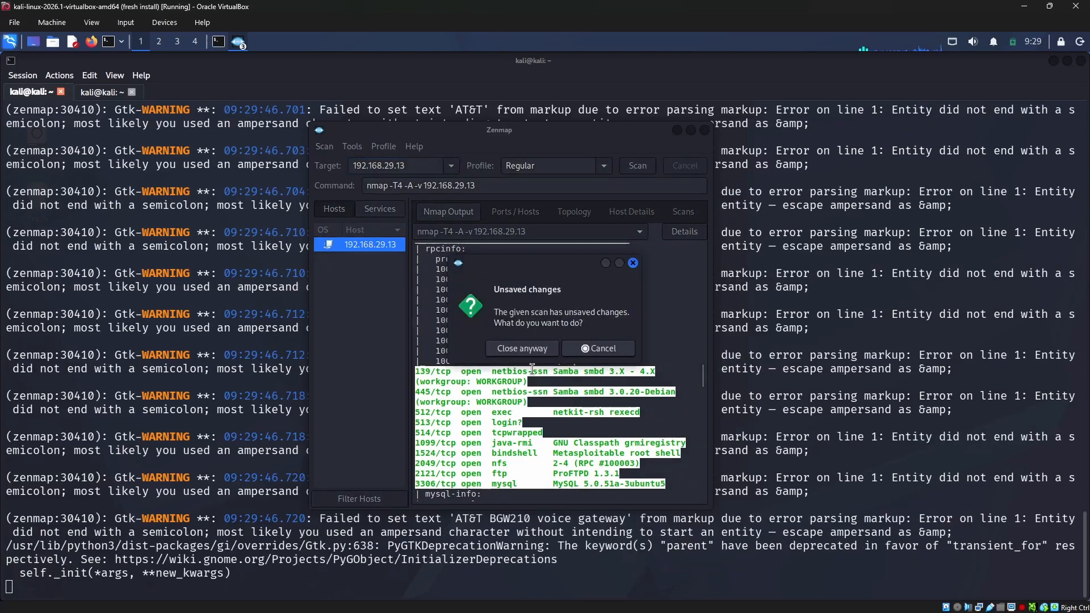
pyautogui.click(522, 348)
# Edit the previous command to quote "Regular scan" and append '-f file'
pyautogui.press('Up')
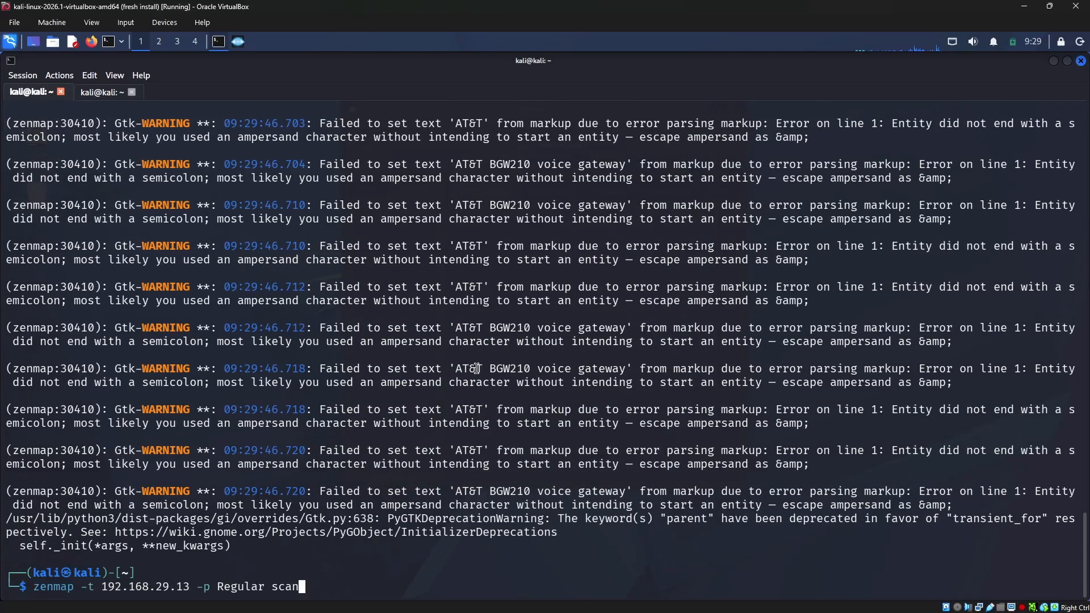
pyautogui.write('"')
pyautogui.press('Left')
pyautogui.press('Left')
pyautogui.press('Left')
pyautogui.press('Left')
pyautogui.press('Left')
pyautogui.press('Left')
pyautogui.press('Left')
pyautogui.press('Left')
pyautogui.press('Left')
pyautogui.press('Left')
pyautogui.press('Left')
pyautogui.press('Left')
pyautogui.press('Left')
pyautogui.write('"')
pyautogui.press('Right')
pyautogui.press('Right')
pyautogui.press('Right')
pyautogui.press('Right')
pyautogui.press('Right')
pyautogui.press('Right')
pyautogui.press('Right')
pyautogui.press('Right')
pyautogui.press('Right')
pyautogui.press('Right')
pyautogui.press('Right')
pyautogui.press('Right')
pyautogui.press('Right')
pyautogui.write('-f file.xml')
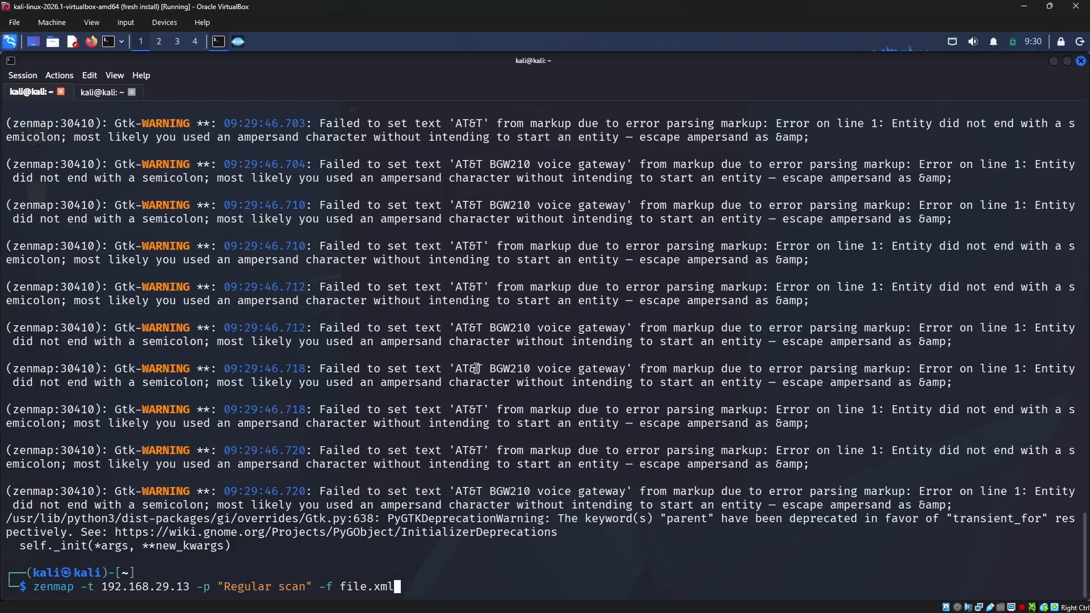
pyautogui.press('BackSpace')
pyautogui.press('BackSpace')
pyautogui.press('BackSpace')
pyautogui.press('BackSpace')
# Run zenmap with the -f results file option, dismiss the loading error, and close the new Zenmap window
pyautogui.press('Return')
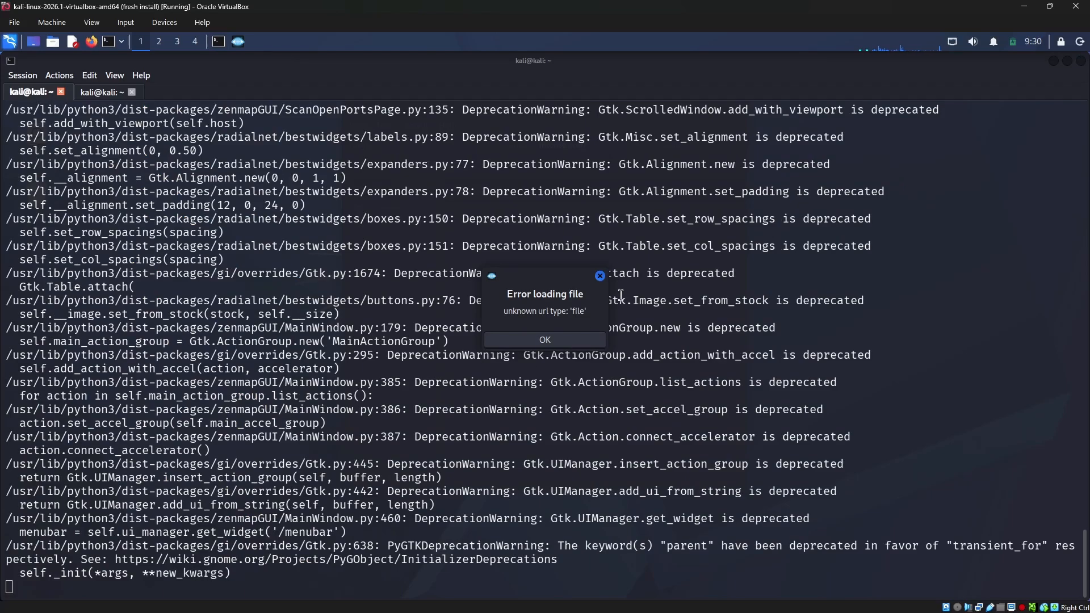
pyautogui.click(543, 337)
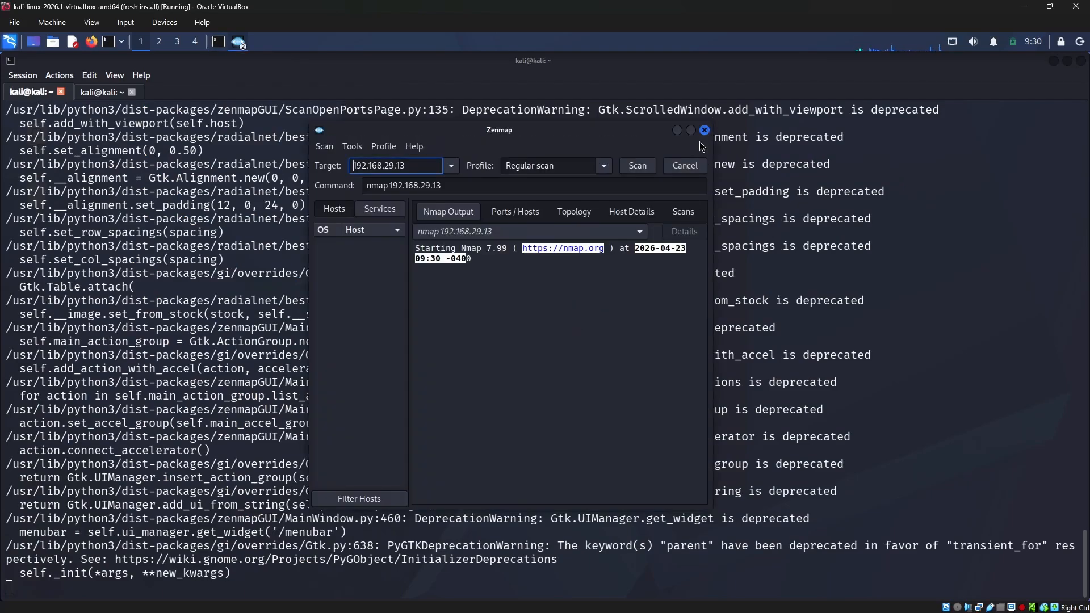
pyautogui.click(704, 130)
pyautogui.click(575, 348)
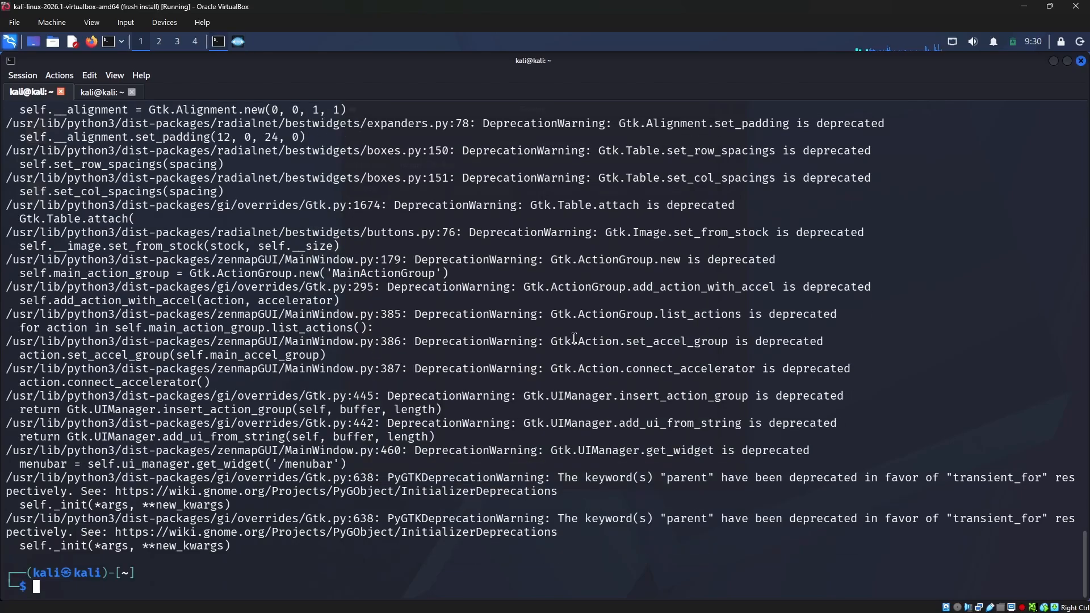
# Rerun the zenmap command with file.xml, dismiss the load error, and return to the help tab
pyautogui.press('Up')
pyautogui.write('.xml')
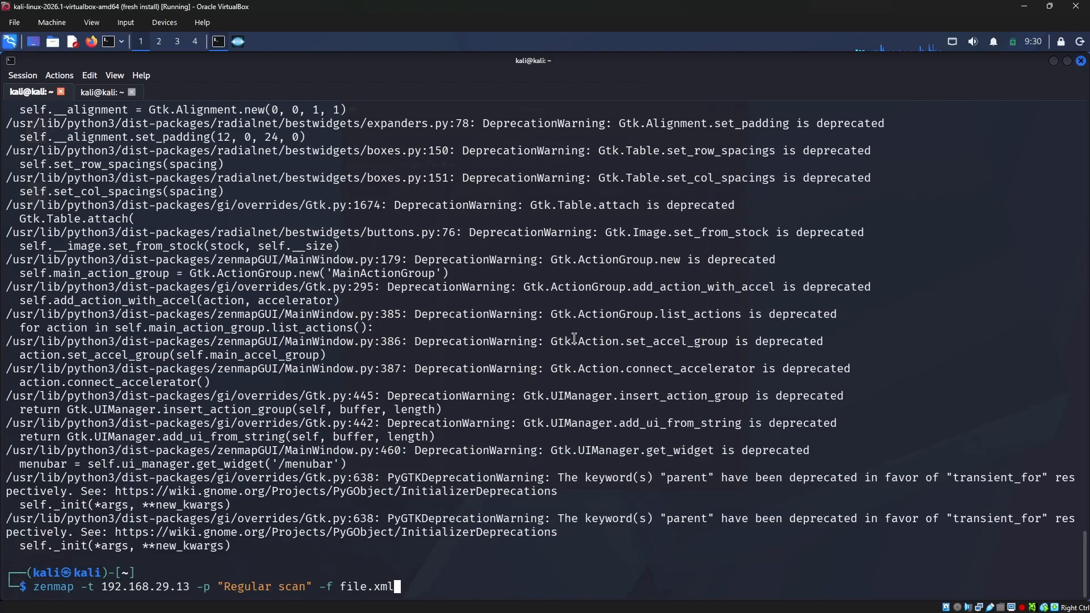
pyautogui.press('Return')
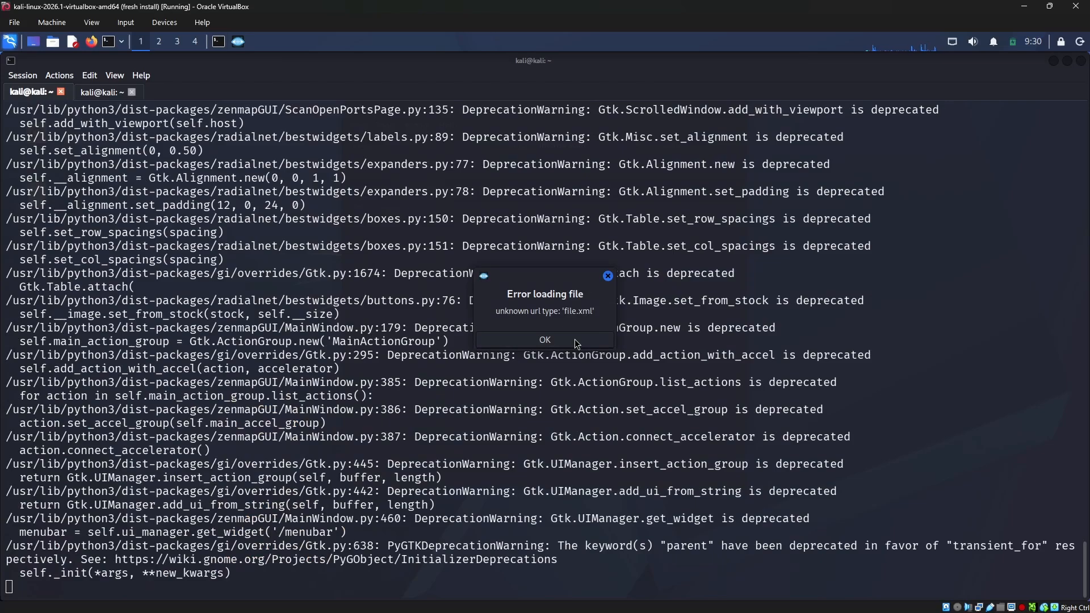
pyautogui.click(575, 339)
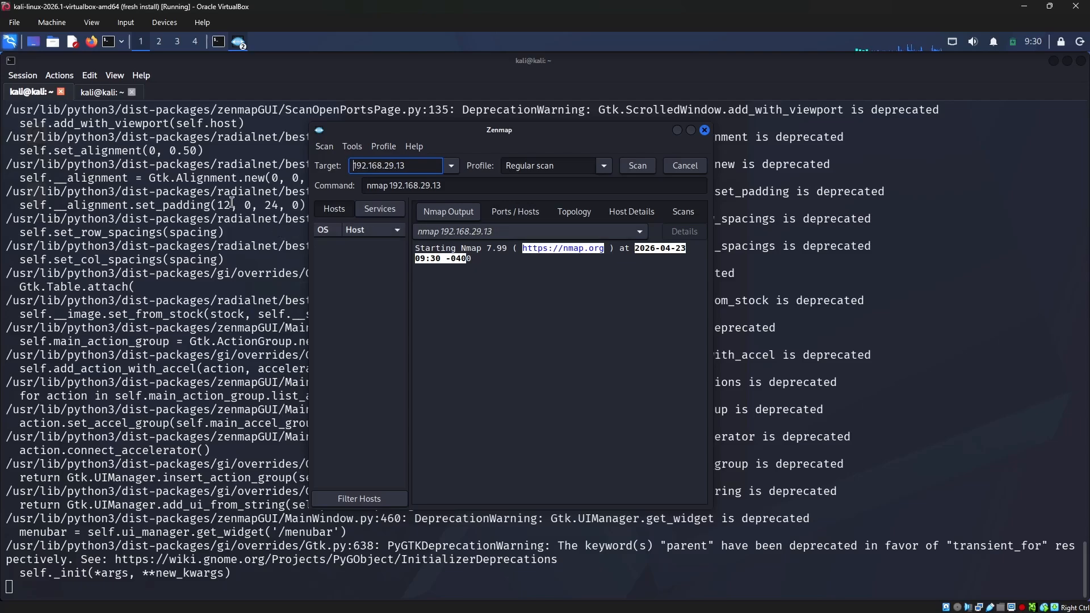
pyautogui.click(91, 93)
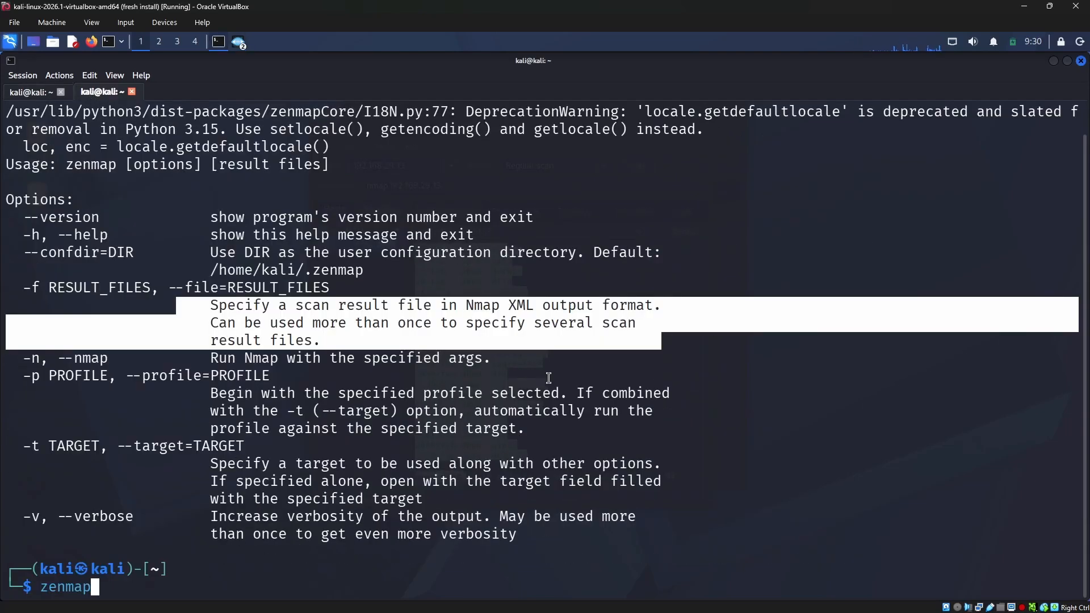
# List the home folder with ls to find aa.xml, then bring the Zenmap scan results forward
pyautogui.press('BackSpace')
pyautogui.press('BackSpace')
pyautogui.press('BackSpace')
pyautogui.press('BackSpace')
pyautogui.press('BackSpace')
pyautogui.press('BackSpace')
pyautogui.write('ls')
pyautogui.press('Return')
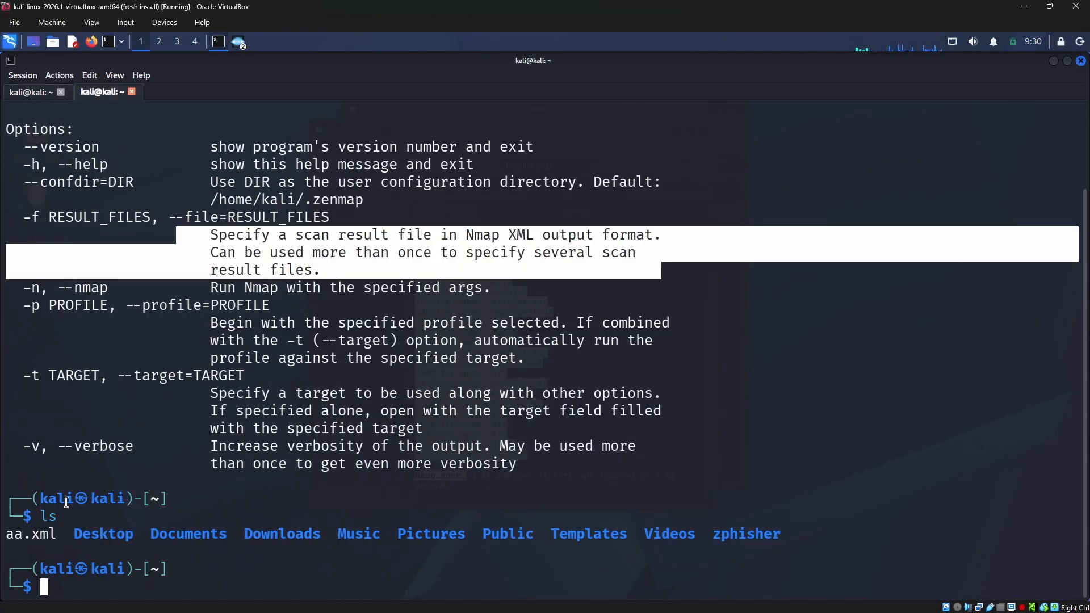
pyautogui.click(227, 44)
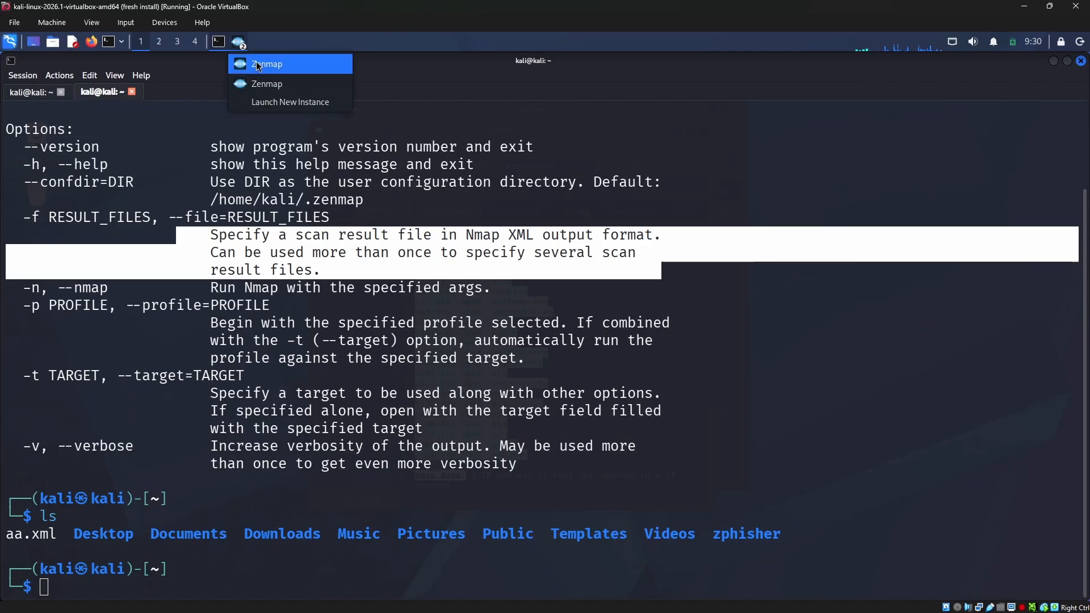
pyautogui.click(268, 77)
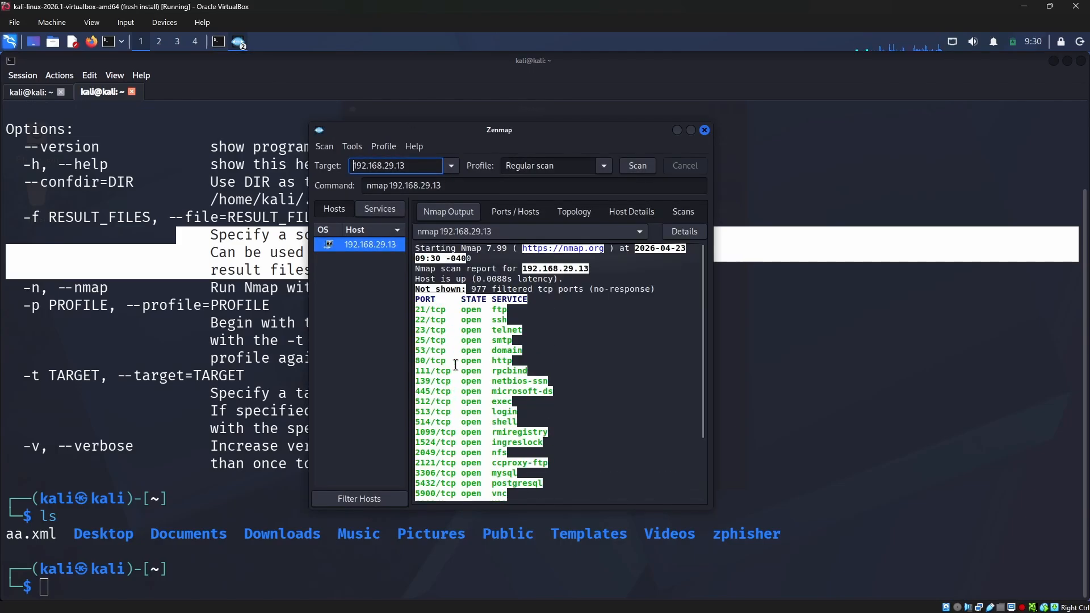
# Highlight RESULT_FILES and --file in the -f help line, then switch to the tab running zenmap
pyautogui.click(119, 247)
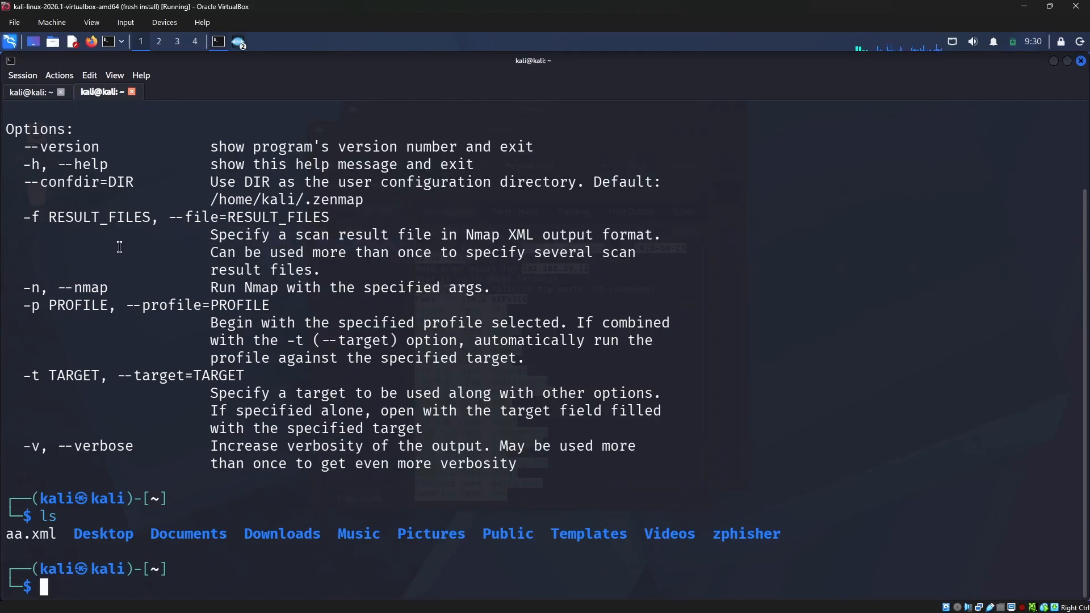
pyautogui.doubleClick(85, 219)
pyautogui.doubleClick(199, 223)
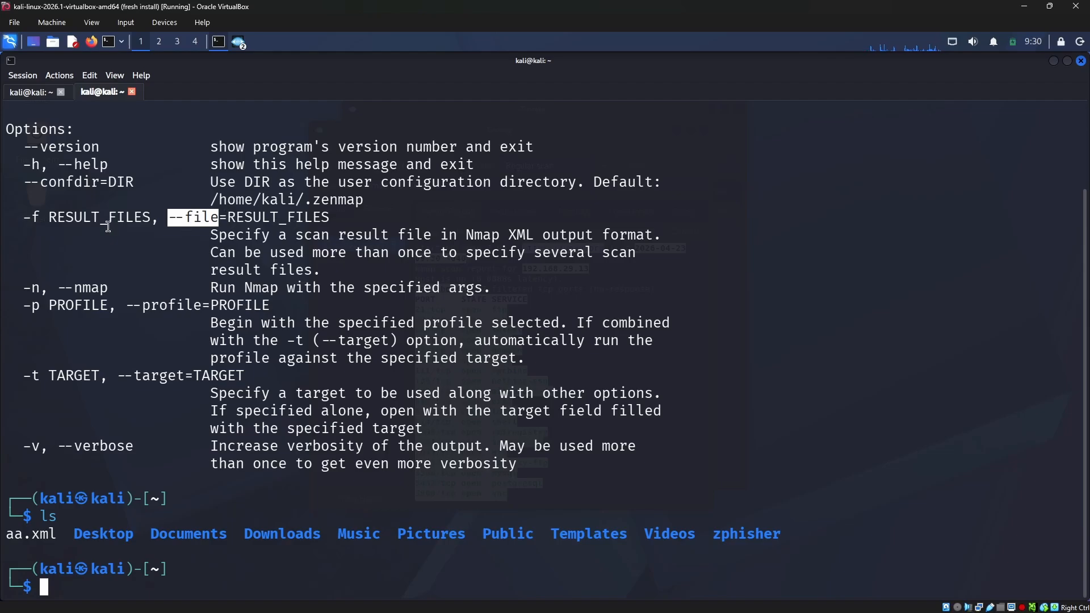
pyautogui.doubleClick(243, 218)
pyautogui.click(50, 98)
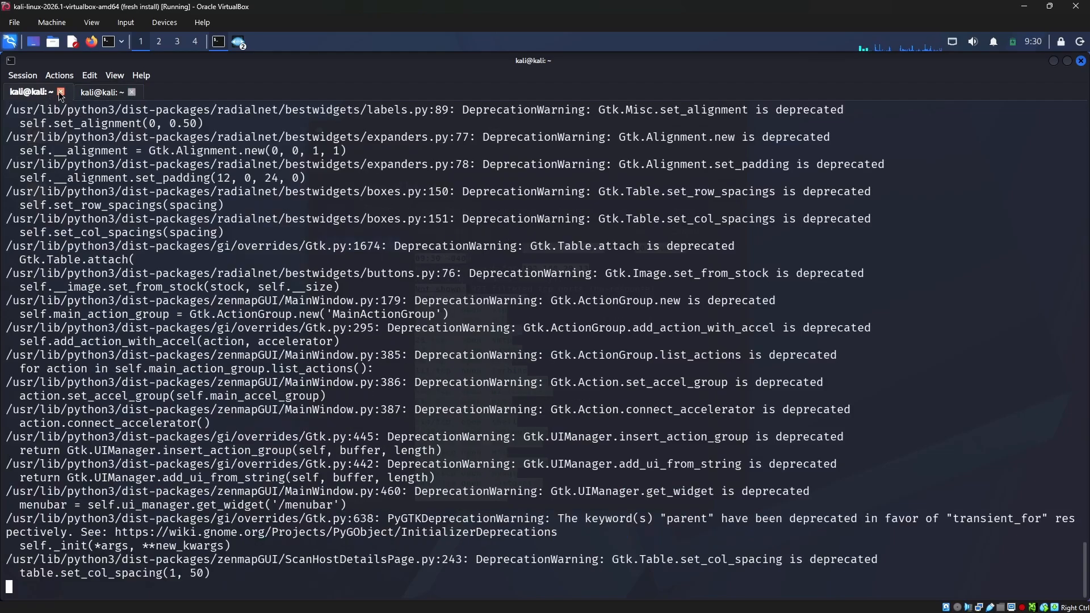
# Stop zenmap and relaunch the 192.168.29.13 Regular scan using -f=file.xml
pyautogui.hotkey('ctrl', 'c')
pyautogui.press('Up')
pyautogui.press('Left')
pyautogui.press('Left')
pyautogui.press('Left')
pyautogui.press('Left')
pyautogui.press('Left')
pyautogui.press('Left')
pyautogui.press('Left')
pyautogui.press('Left')
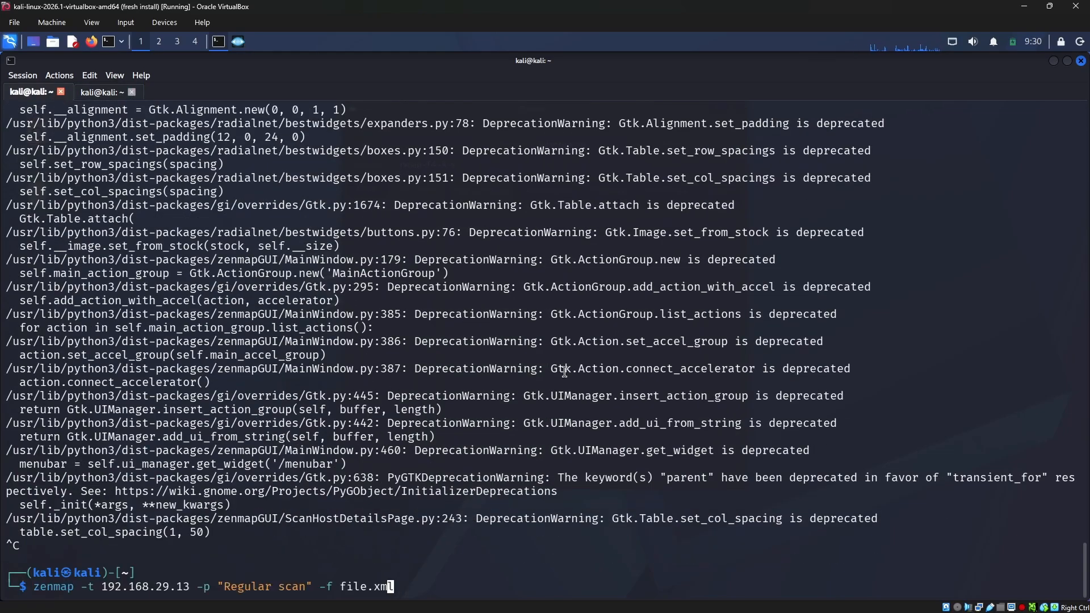
pyautogui.press('BackSpace')
pyautogui.write('=')
pyautogui.press('Return')
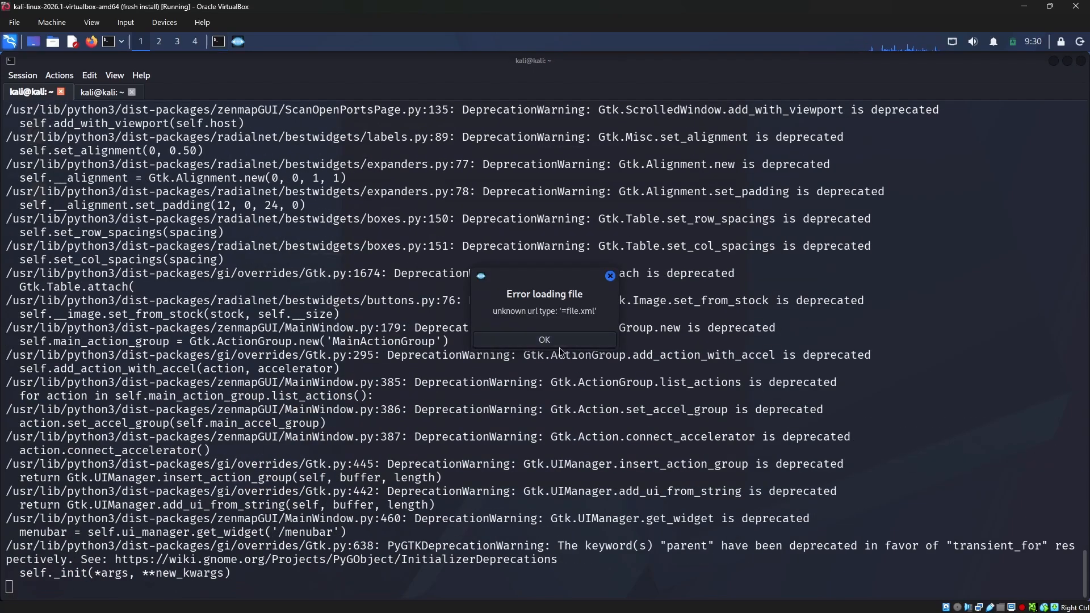
# Dismiss the '=file.xml' load error and scroll back through the terminal's deprecation warnings
pyautogui.click(560, 344)
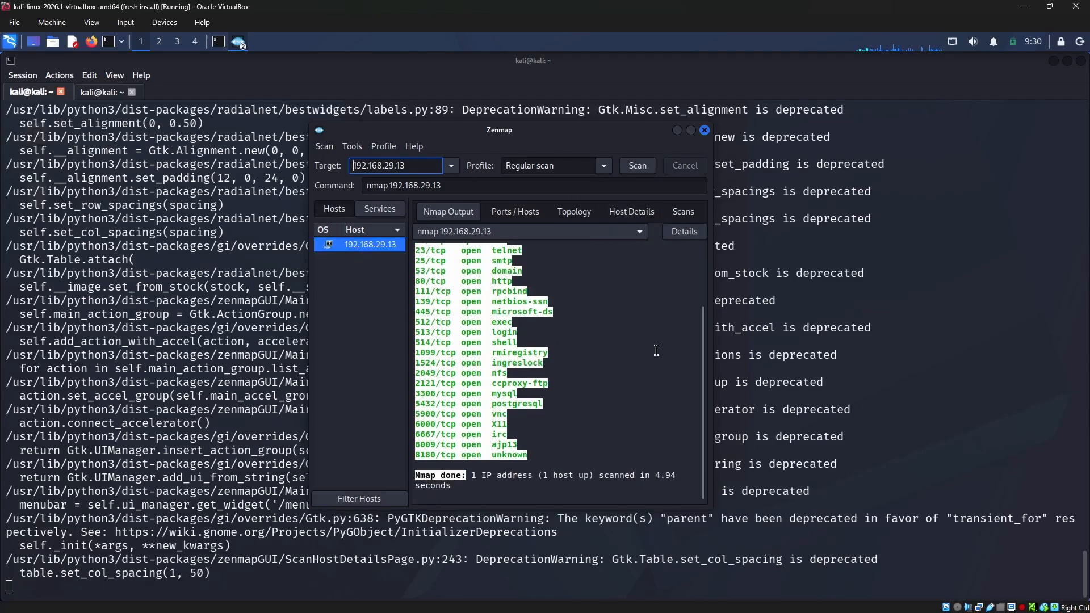
pyautogui.scroll(10, 536, 361)
pyautogui.click(207, 308)
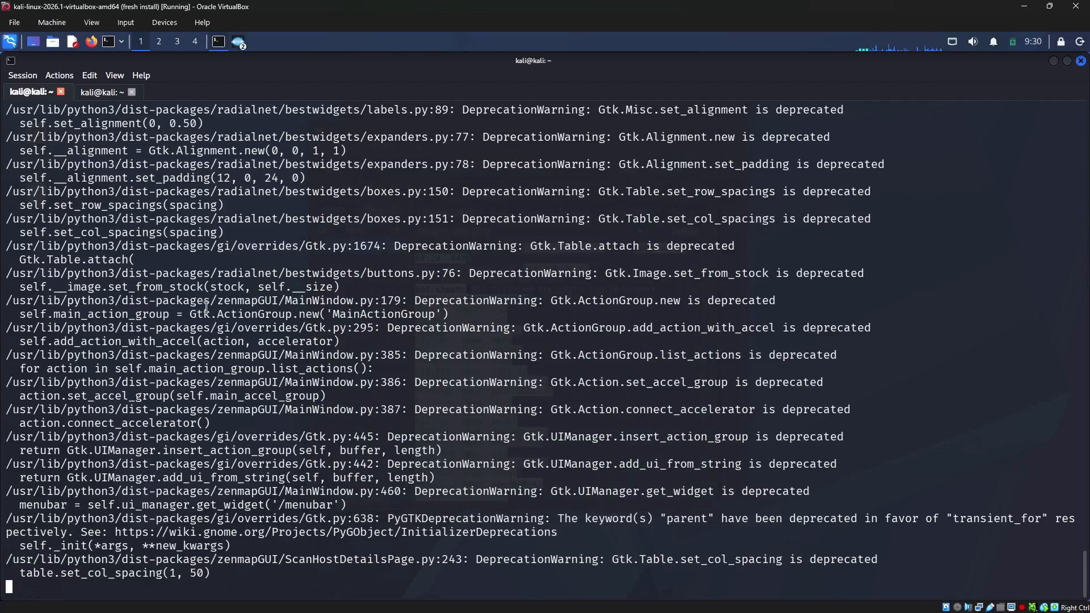
pyautogui.scroll(8, 333, 210)
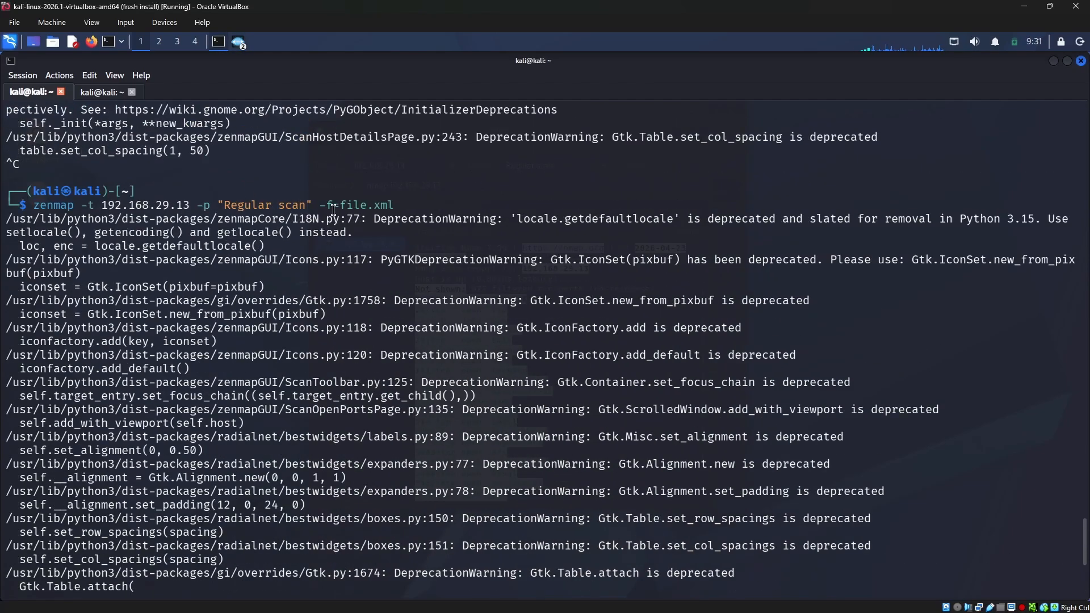
pyautogui.click(98, 93)
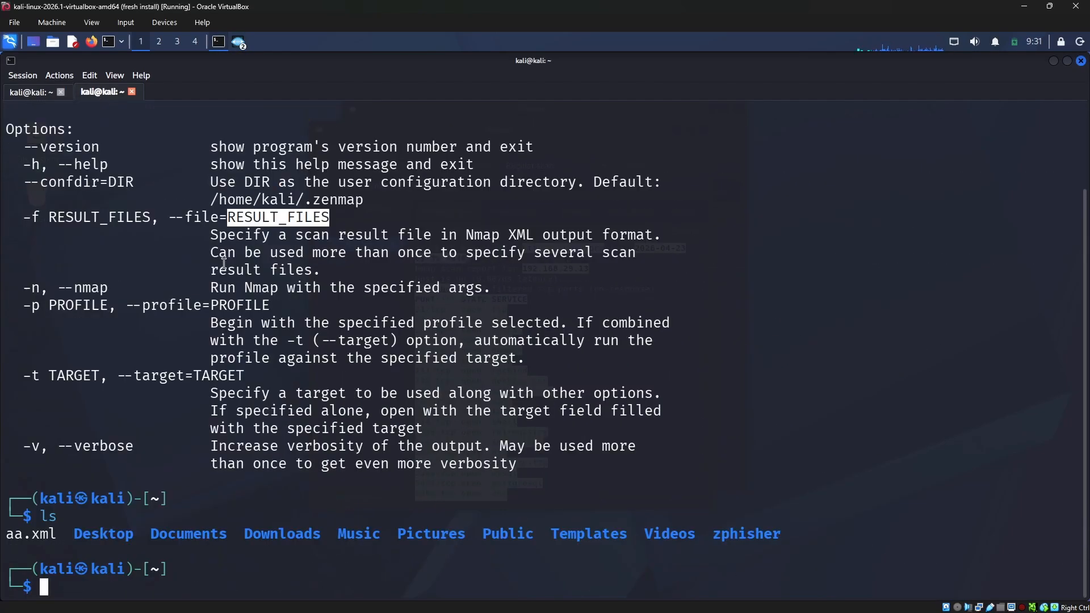
pyautogui.doubleClick(188, 225)
pyautogui.tripleClick(36, 219)
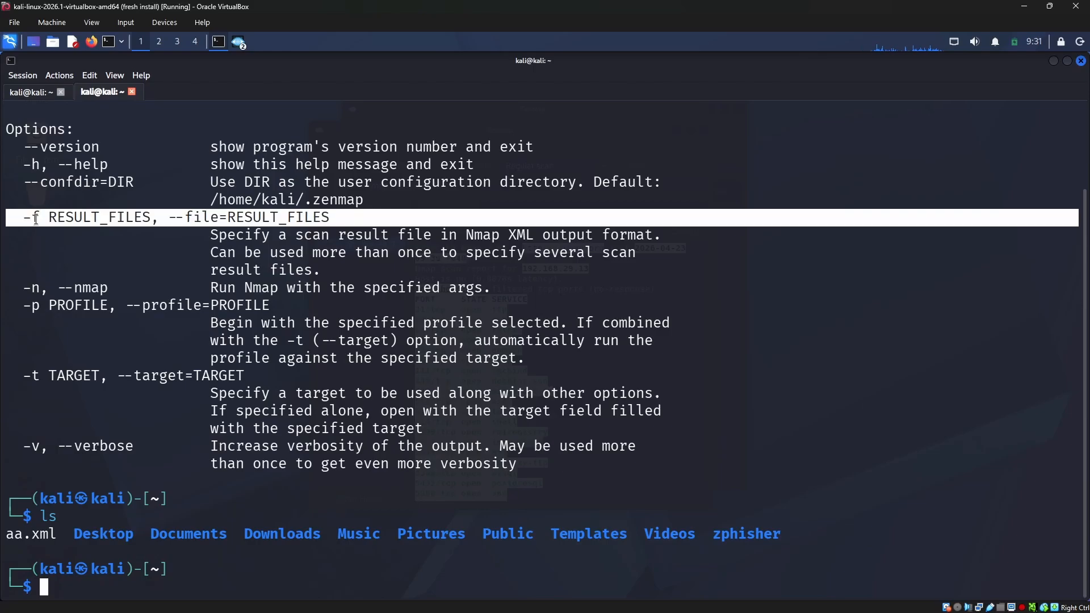
pyautogui.doubleClick(94, 223)
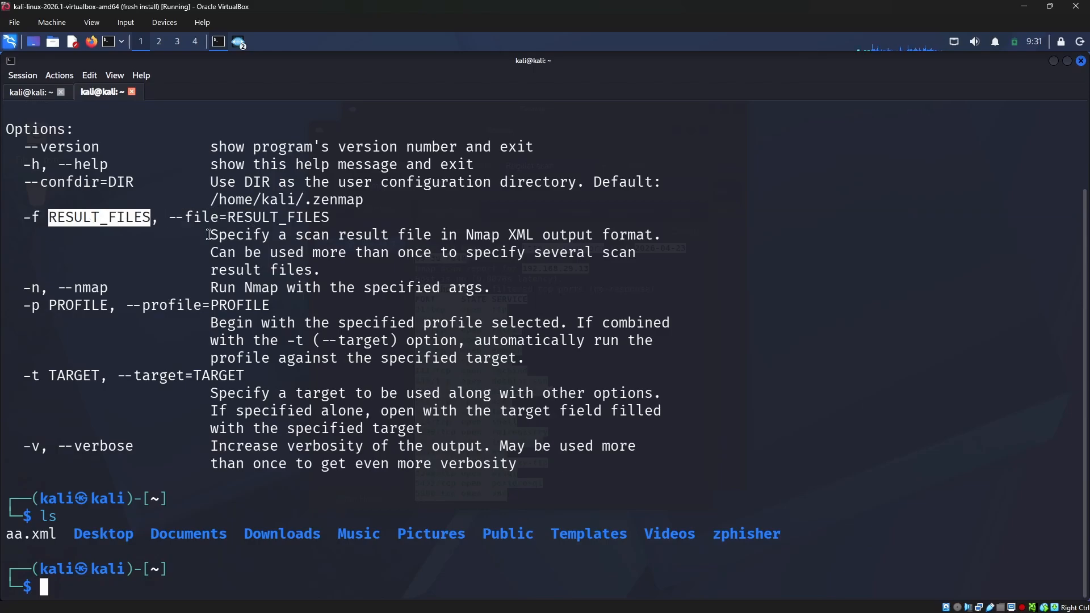
pyautogui.moveTo(207, 235); pyautogui.dragTo(669, 233)
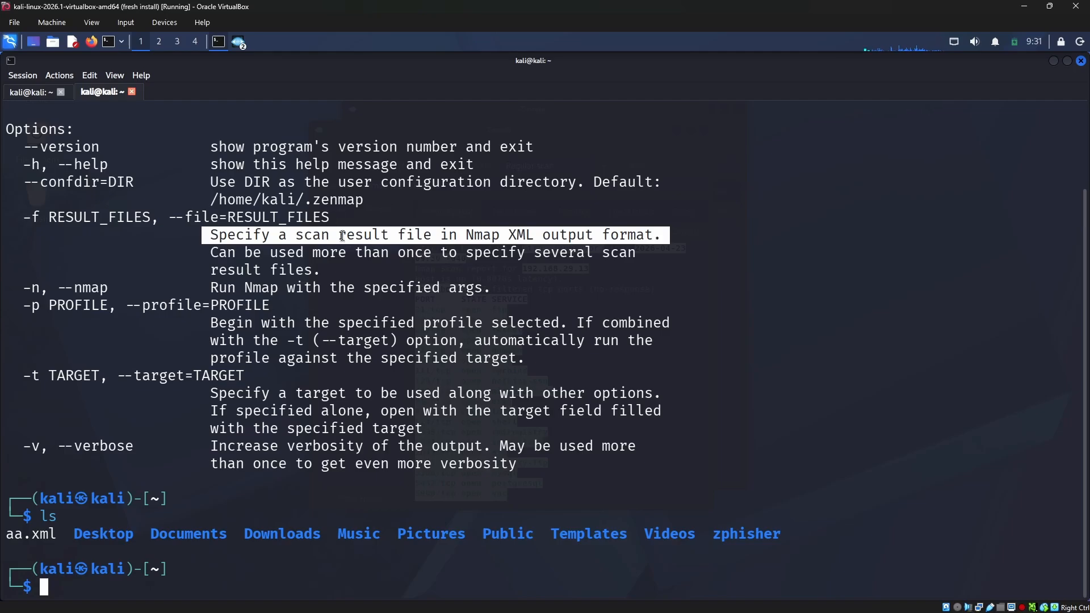
pyautogui.moveTo(217, 256); pyautogui.dragTo(644, 256)
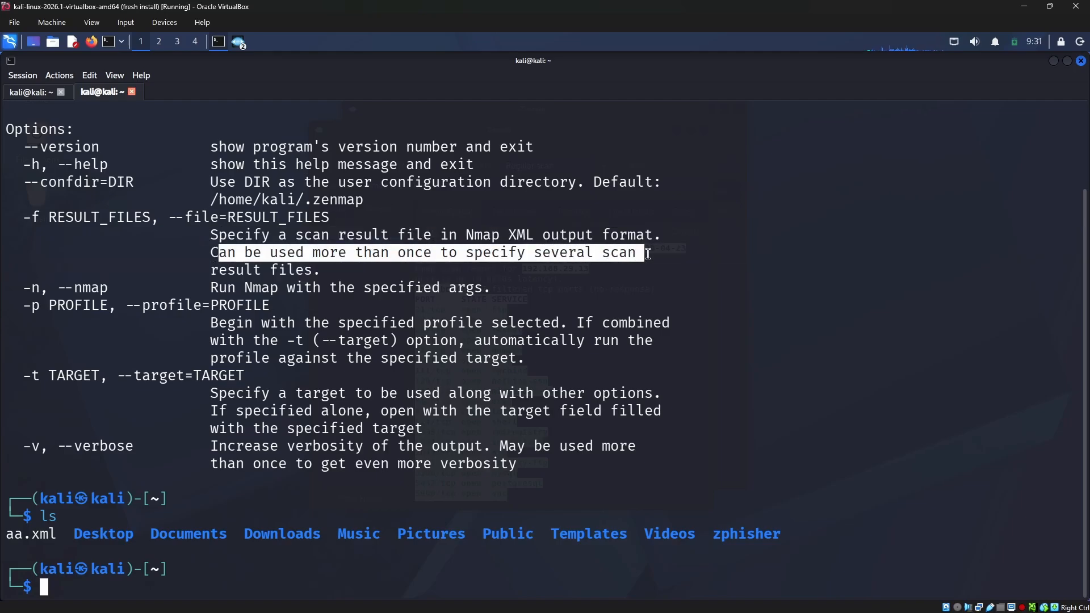
pyautogui.moveTo(372, 271); pyautogui.dragTo(215, 271)
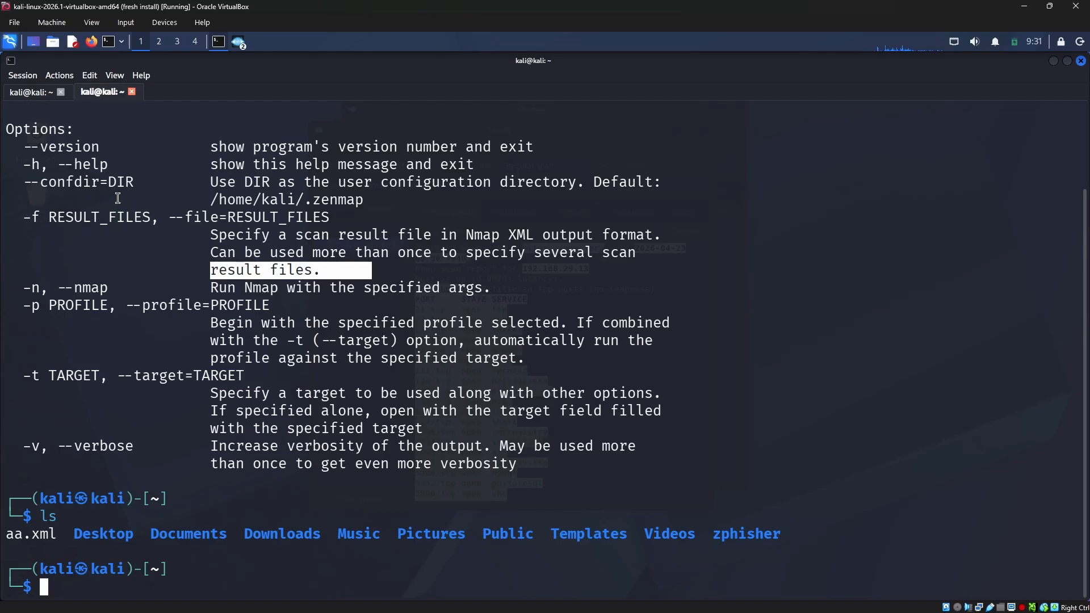
pyautogui.click(34, 92)
# Stop zenmap and relaunch it with -f=aa.xml instead of file.xml
pyautogui.press('Up')
pyautogui.hotkey('ctrl', 'c')
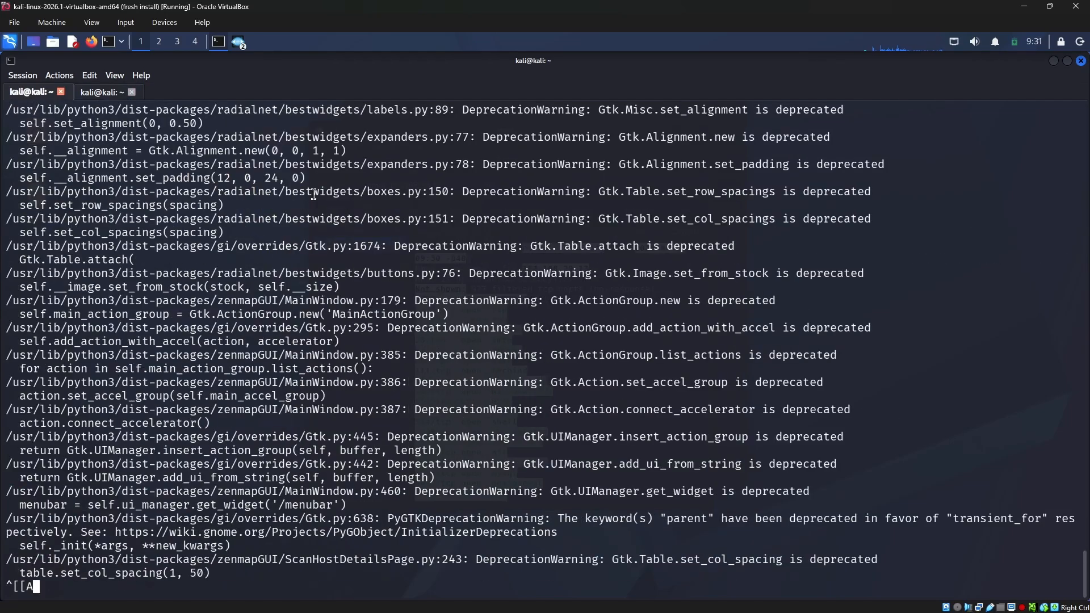
pyautogui.press('Up')
pyautogui.press('BackSpace')
pyautogui.press('BackSpace')
pyautogui.press('BackSpace')
pyautogui.press('BackSpace')
pyautogui.press('BackSpace')
pyautogui.press('BackSpace')
pyautogui.press('BackSpace')
pyautogui.press('BackSpace')
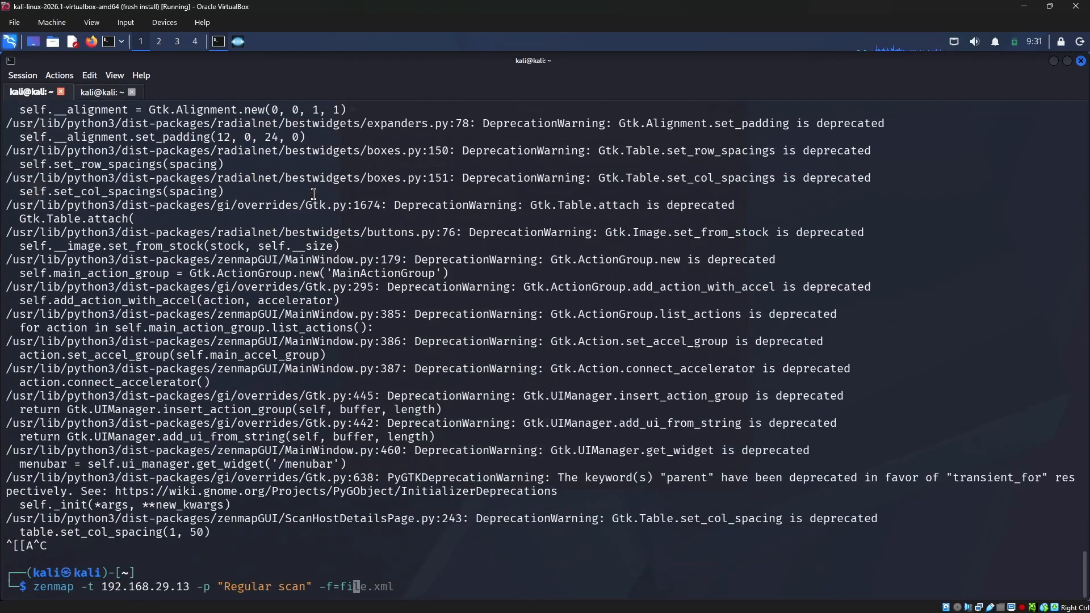
pyautogui.write('aa.xml')
pyautogui.press('Return')
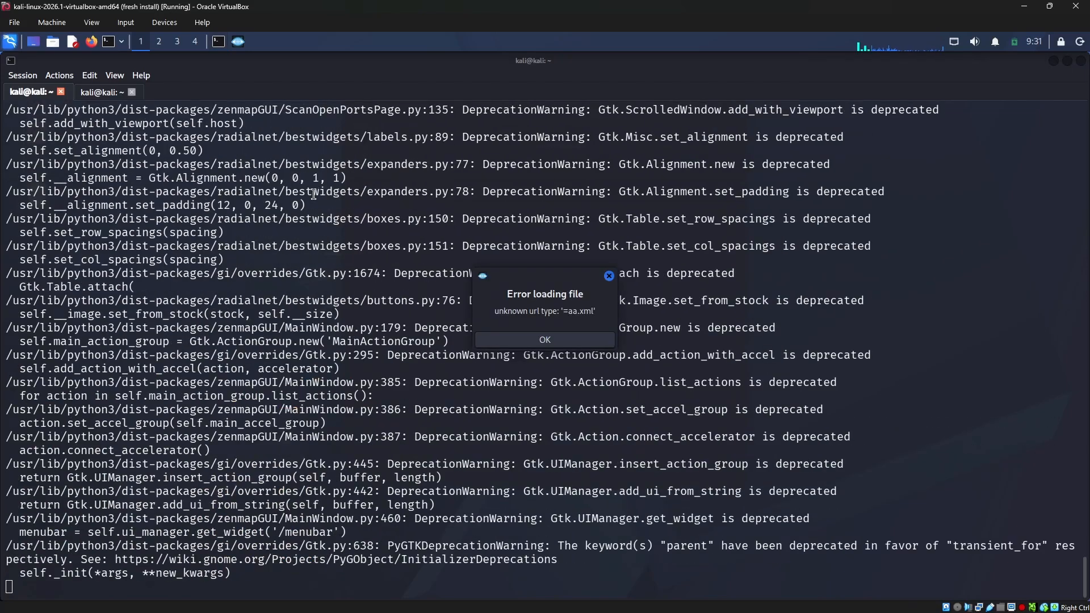
# Dismiss the '=aa.xml' load error and close Zenmap without saving the scan
pyautogui.click(548, 344)
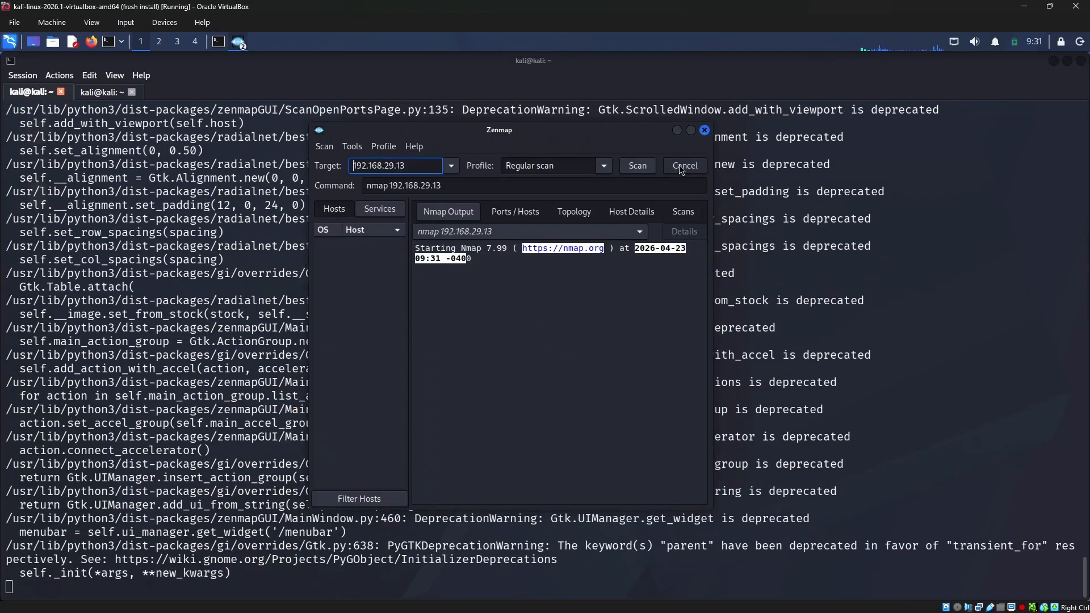
pyautogui.click(704, 132)
pyautogui.click(521, 348)
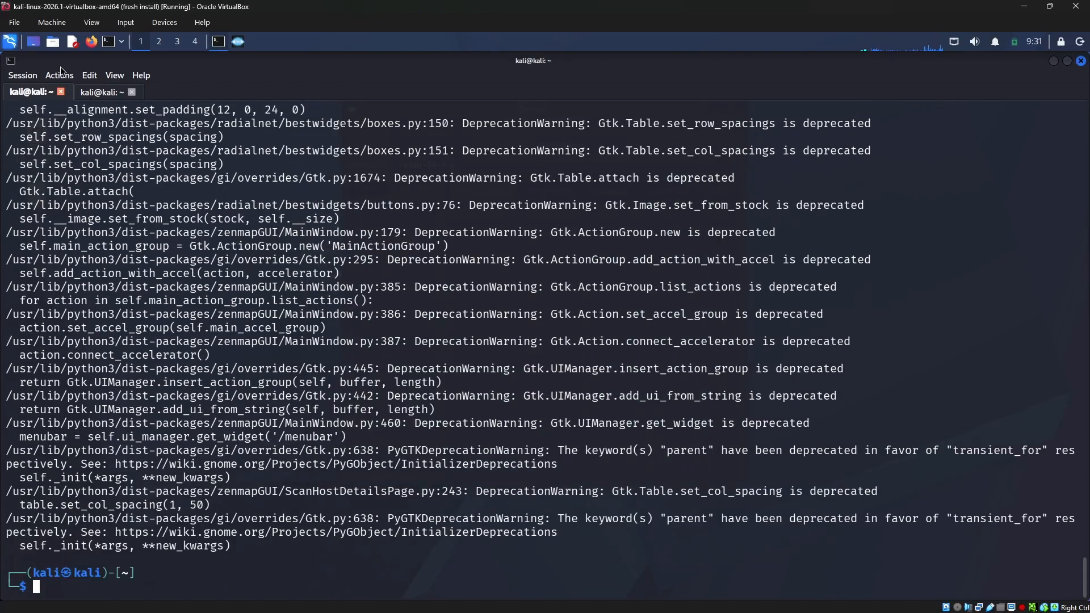
# Copy the -f option's XML scan result file description from the zenmap help output
pyautogui.click(104, 92)
pyautogui.moveTo(17, 221); pyautogui.dragTo(401, 265)
pyautogui.rightClick(281, 232)
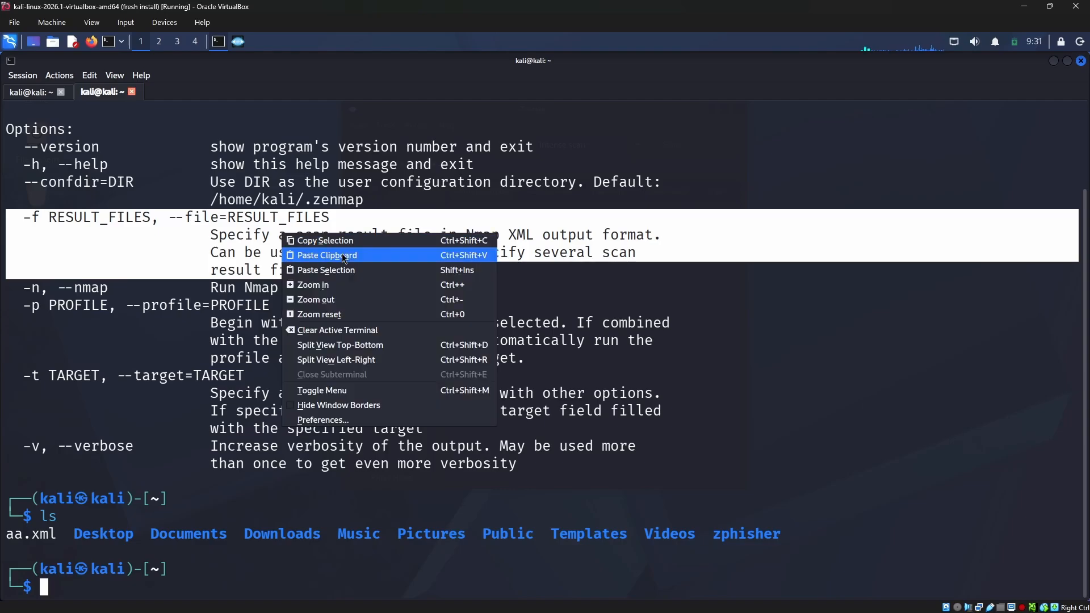
pyautogui.click(335, 241)
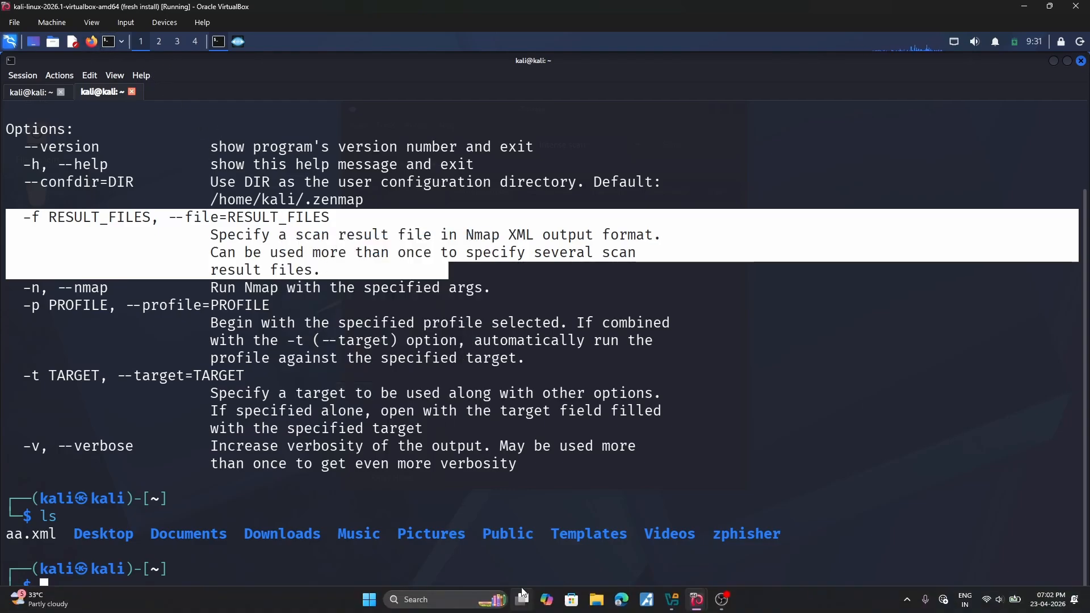
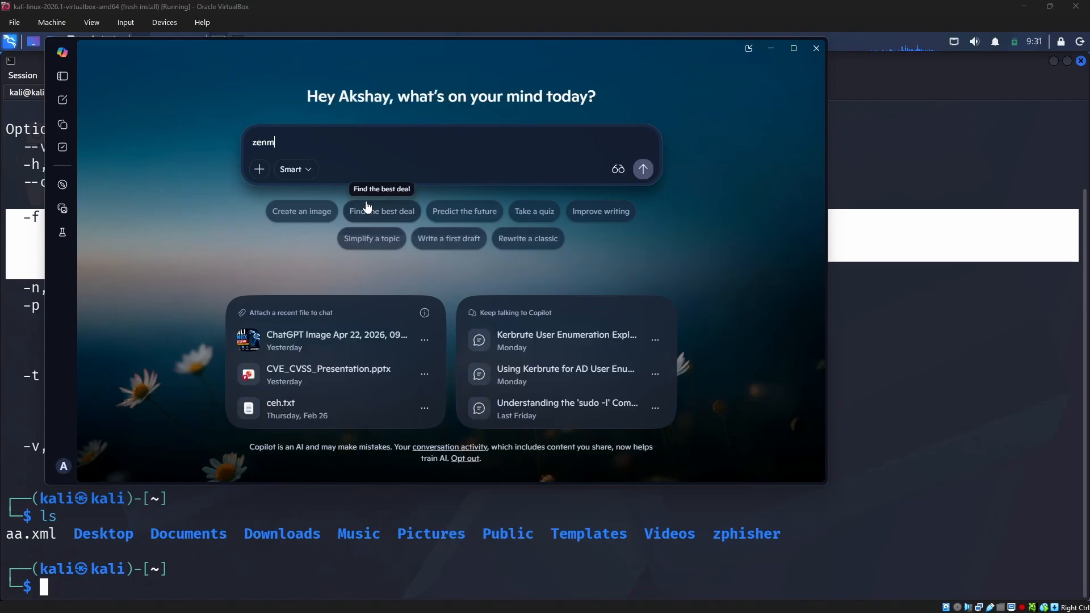
# Ask Copilot to explain zenmap's -f option from the pasted help text, then minimise Copilot
pyautogui.write('-f RESULT_FILES, --file=RESULT_FILES Specify a scan result file in Nmap XML output format. Can be used more than once to specify several scan result files.')
pyautogui.press('Return')
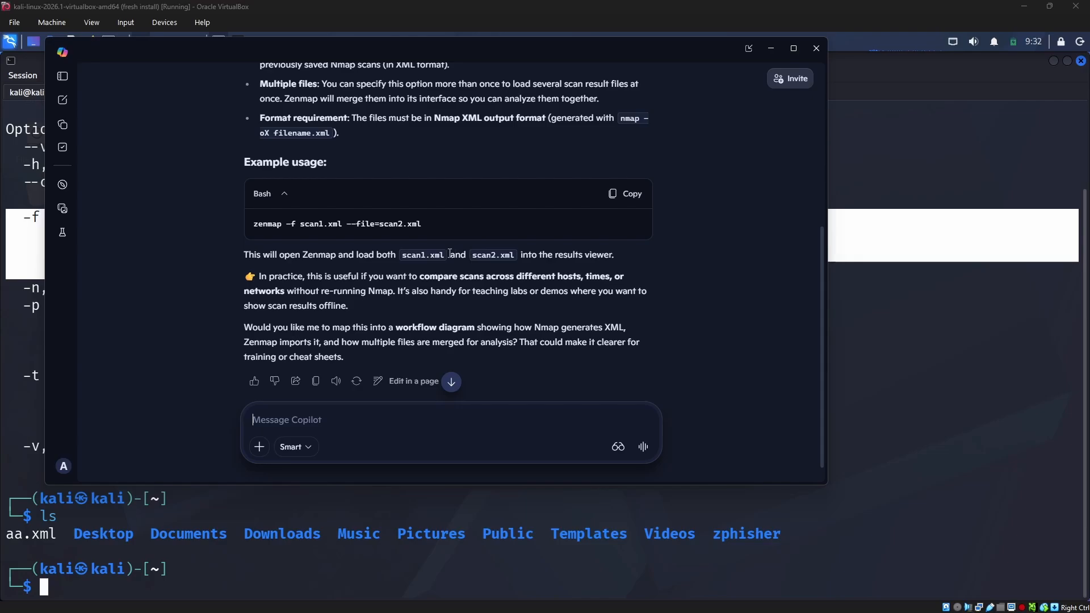
pyautogui.click(768, 55)
# Bring Zenmap forward, reposition its window, and enter 192.168.29.13 as the scan target
pyautogui.click(150, 443)
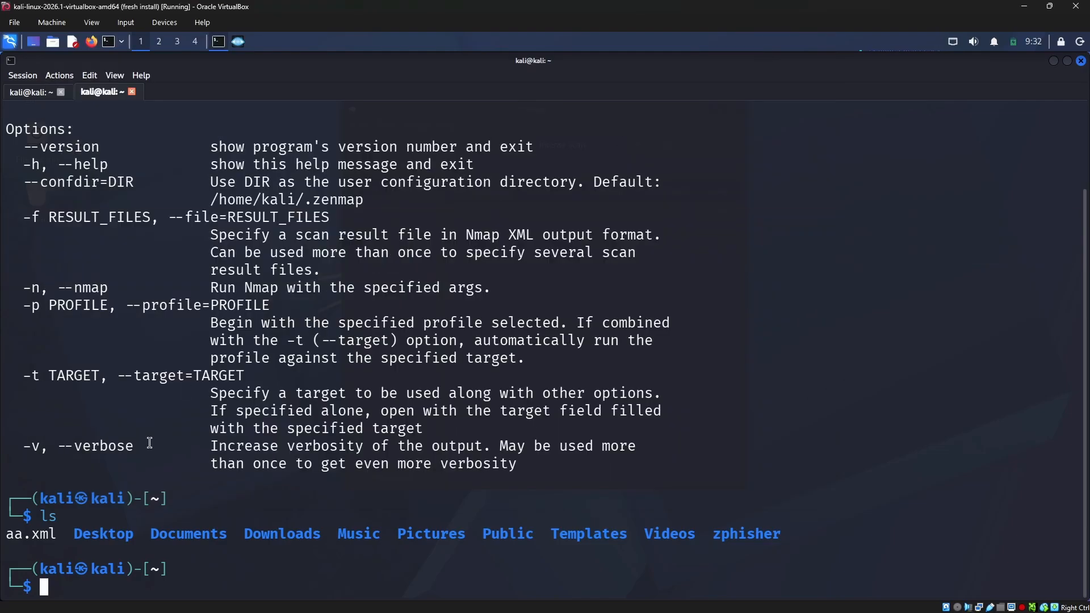
pyautogui.click(240, 44)
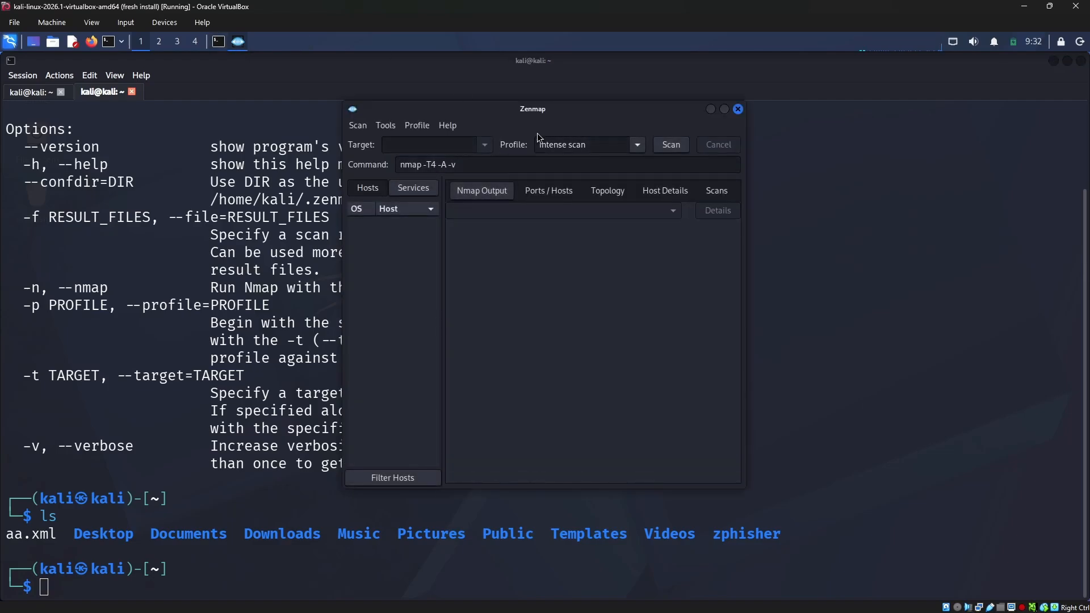
pyautogui.moveTo(559, 116); pyautogui.dragTo(532, 183)
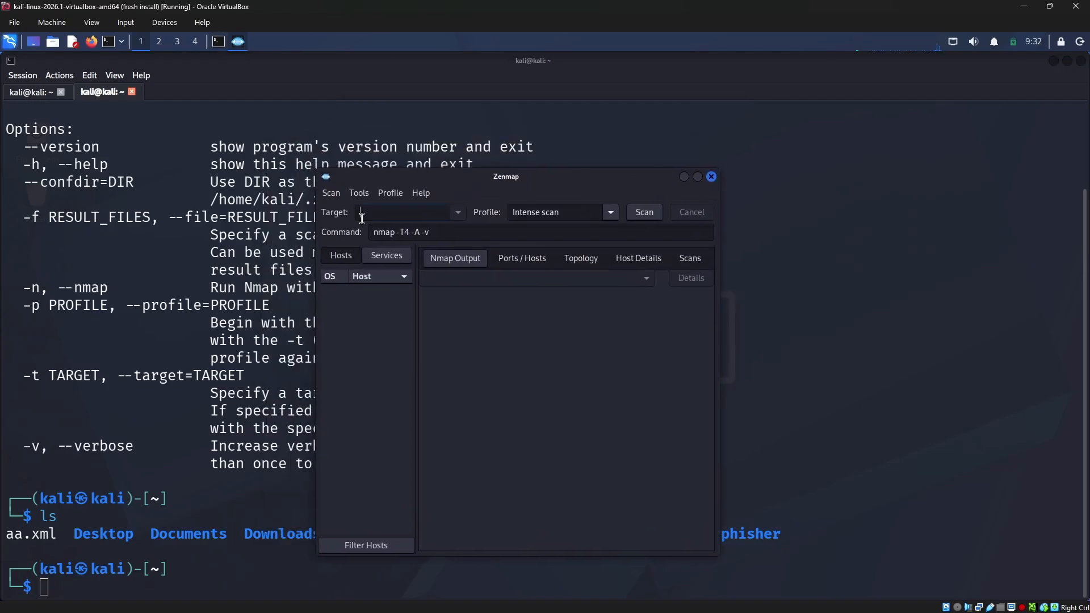
pyautogui.click(438, 214)
pyautogui.write('192.168')
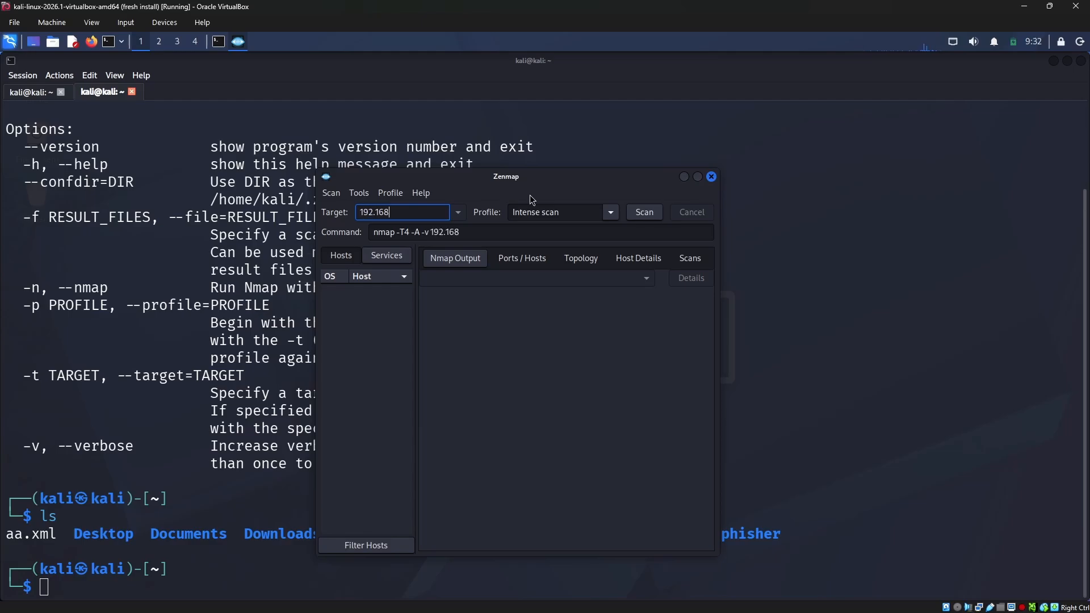
pyautogui.write('.29.13')
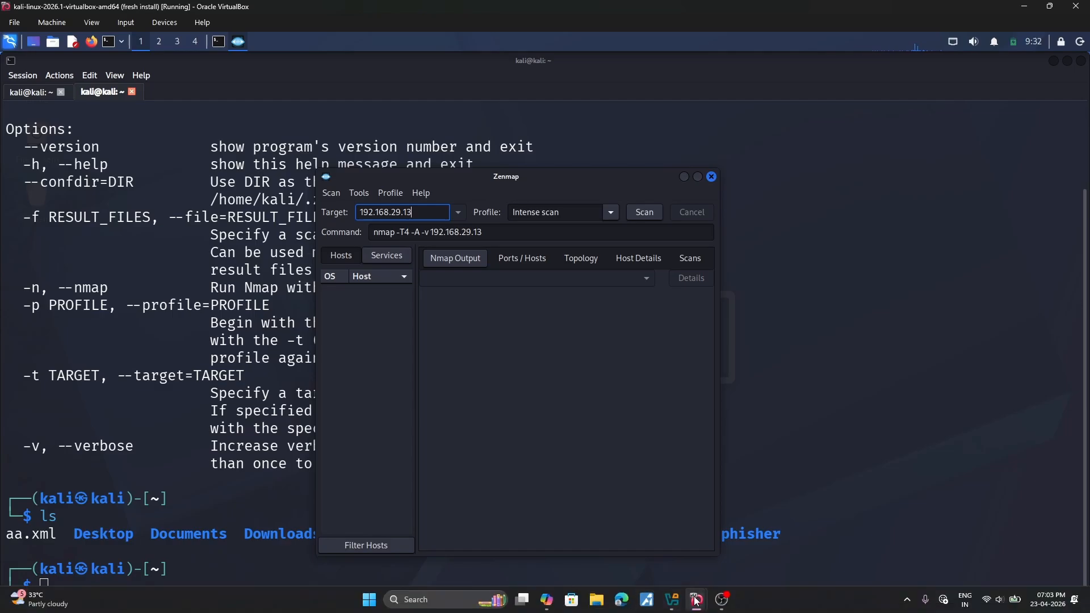
# Check that the Metasploitable VM's ifconfig shows 192.168.29.13, then minimise it and return to Zenmap's profiles
pyautogui.moveTo(696, 599)
pyautogui.click(738, 511)
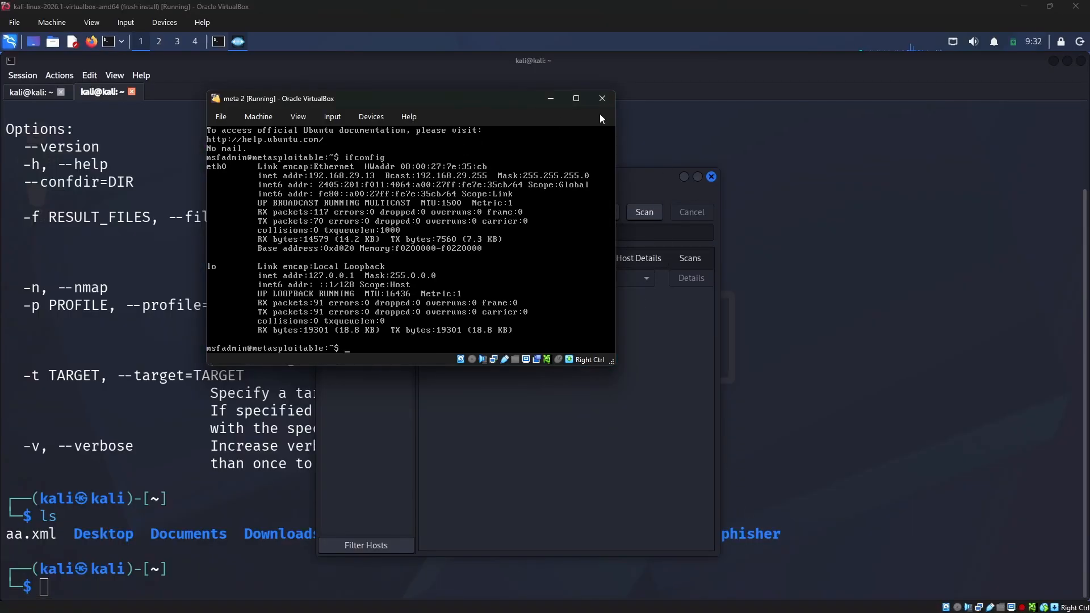
pyautogui.click(550, 103)
pyautogui.click(611, 214)
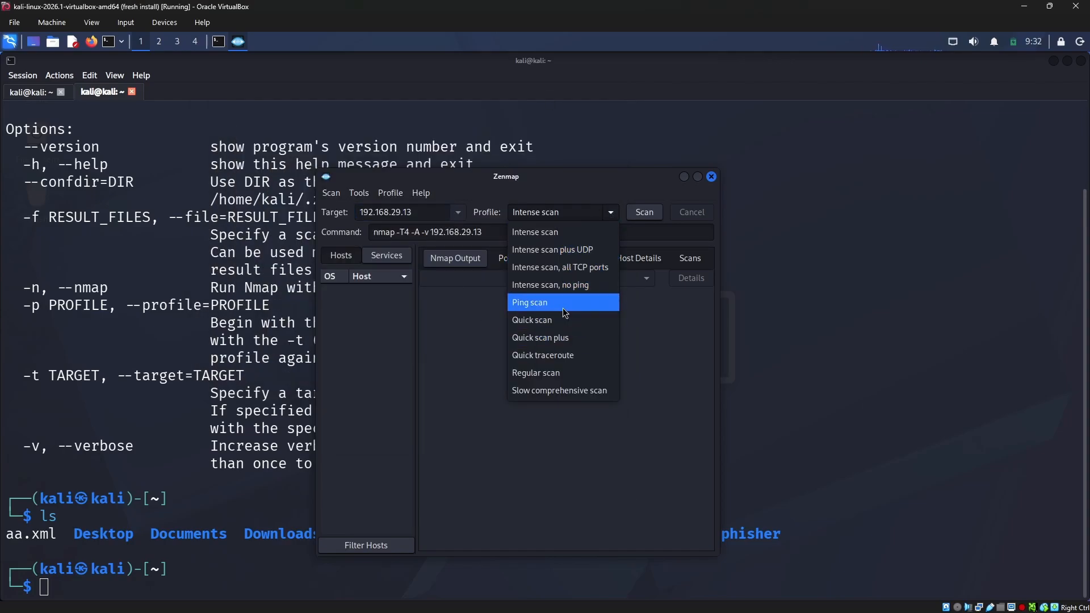
# Run a Quick scan (nmap -T4 -F) on 192.168.29.13, maximise, and highlight the open ports
pyautogui.click(555, 320)
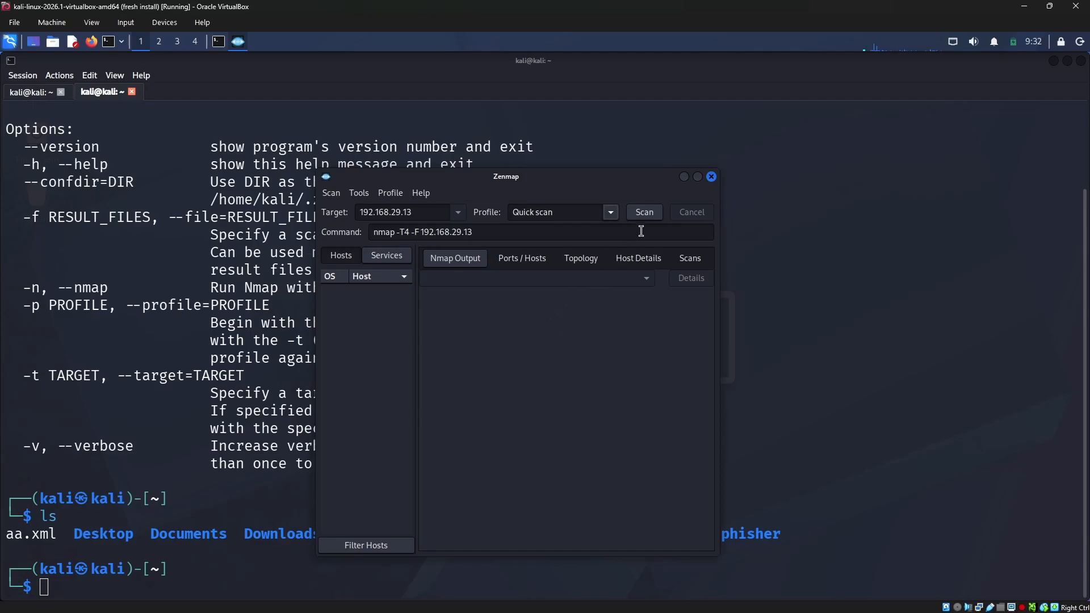
pyautogui.click(651, 216)
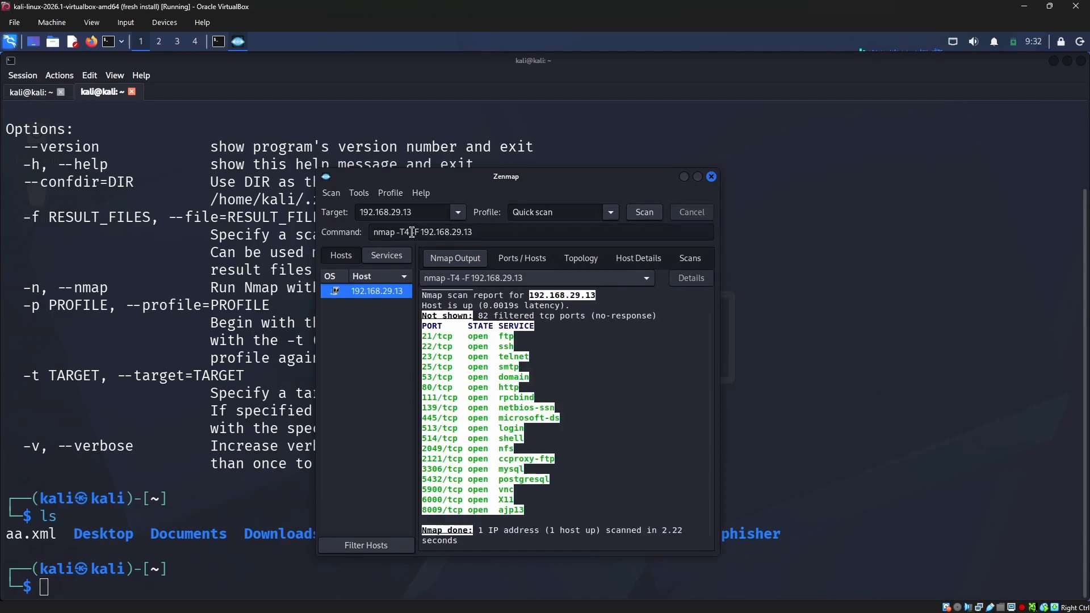
pyautogui.moveTo(411, 233); pyautogui.dragTo(424, 233)
pyautogui.doubleClick(682, 181)
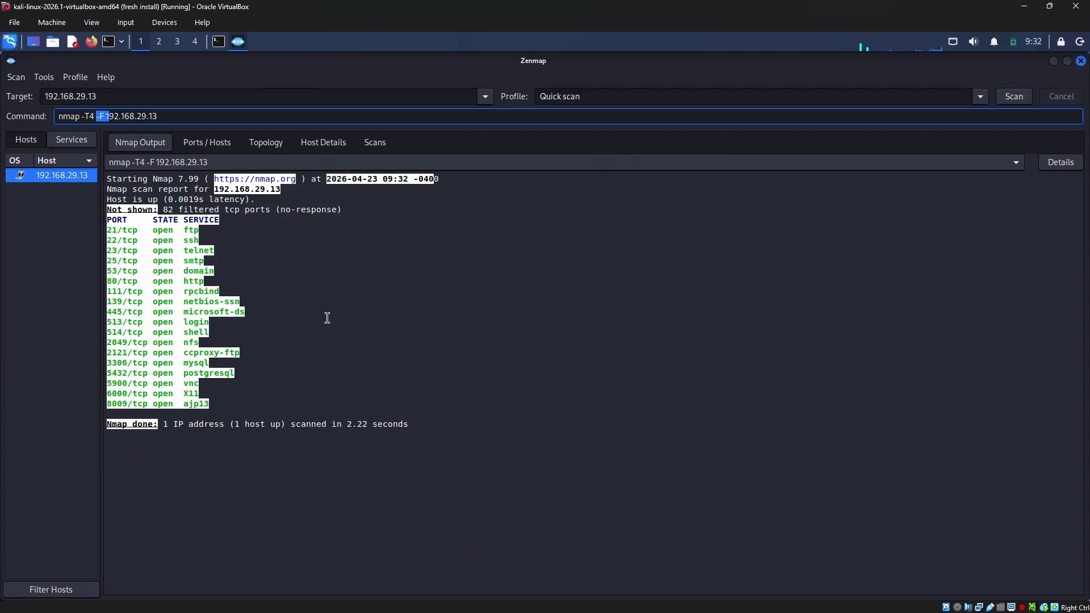
pyautogui.moveTo(159, 209); pyautogui.dragTo(211, 213)
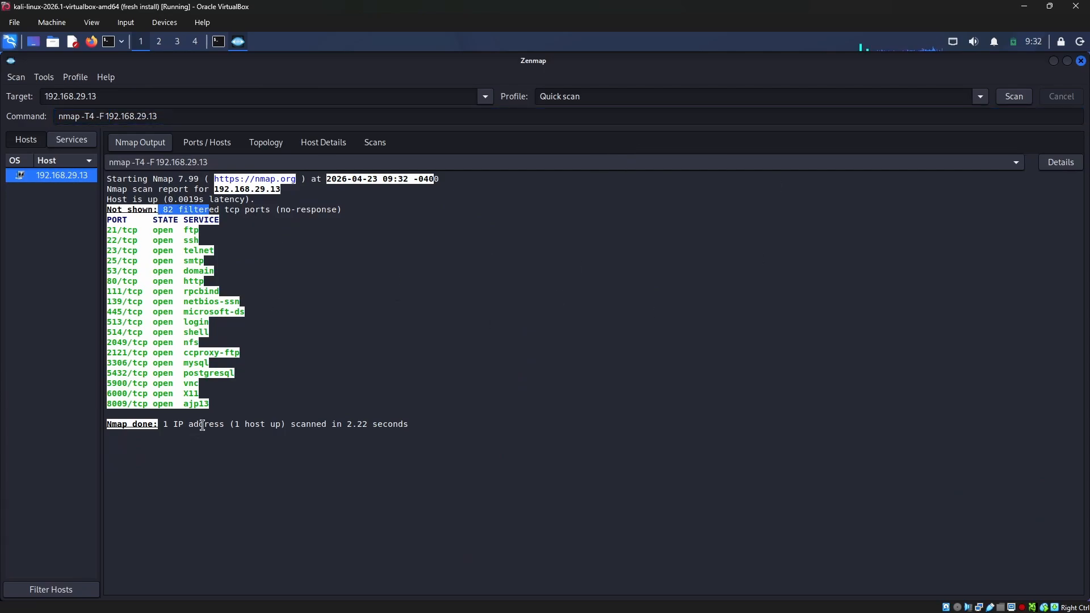
pyautogui.moveTo(219, 403); pyautogui.dragTo(87, 228)
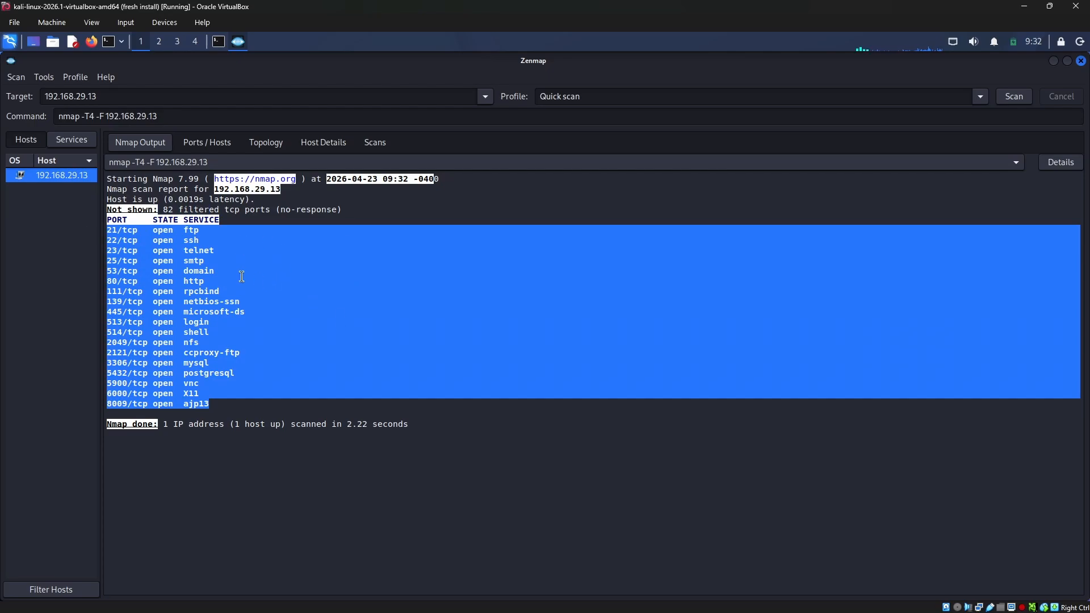
# Sort the hosts list by host and by OS, then switch the side panel to Services
pyautogui.click(76, 162)
pyautogui.click(17, 163)
pyautogui.click(63, 144)
# Check the ports for ftp, http (80), mysql, postgresql, shell and ssh (22)
pyautogui.click(53, 226)
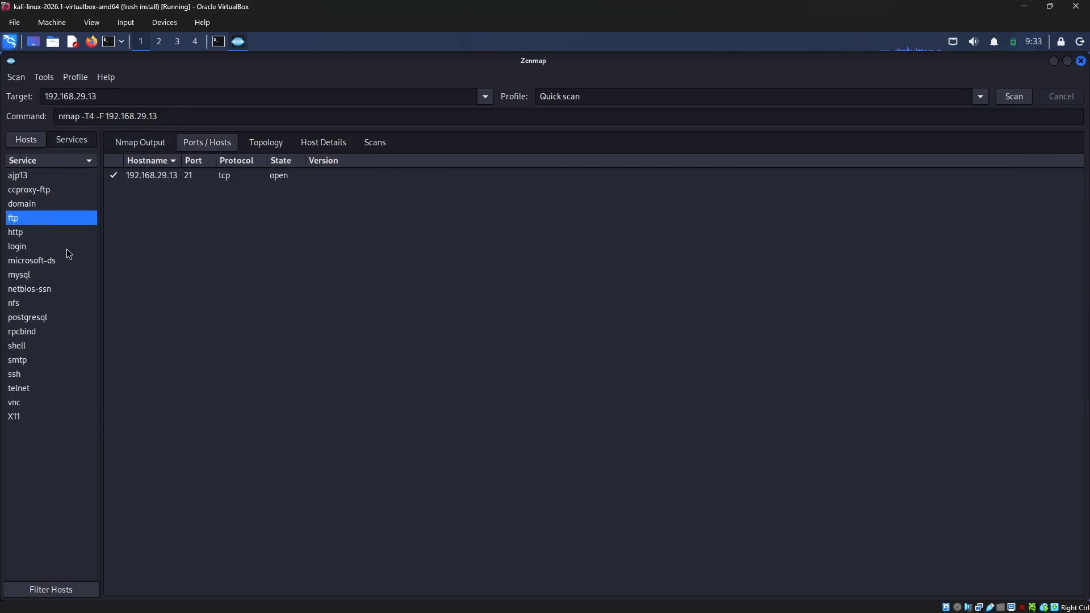
pyautogui.click(24, 234)
pyautogui.click(194, 181)
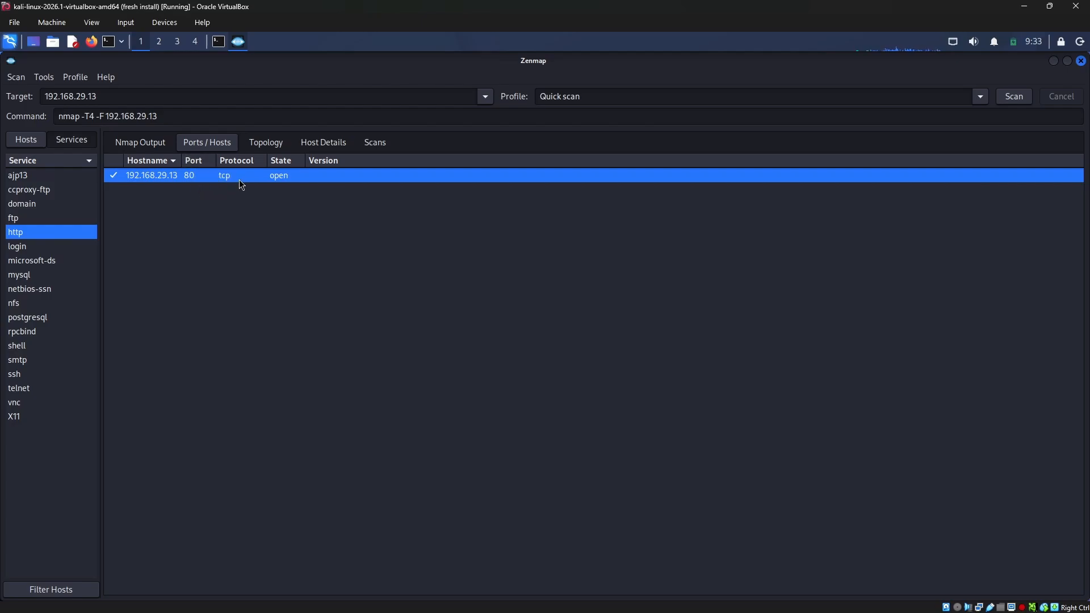
pyautogui.click(51, 275)
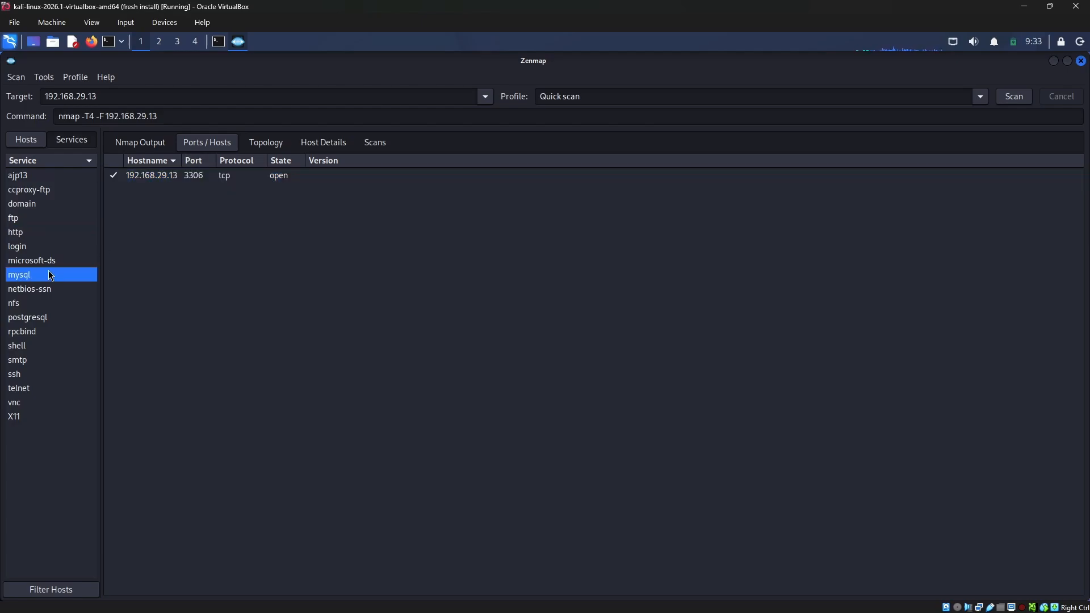
pyautogui.click(31, 319)
pyautogui.click(29, 346)
pyautogui.click(25, 374)
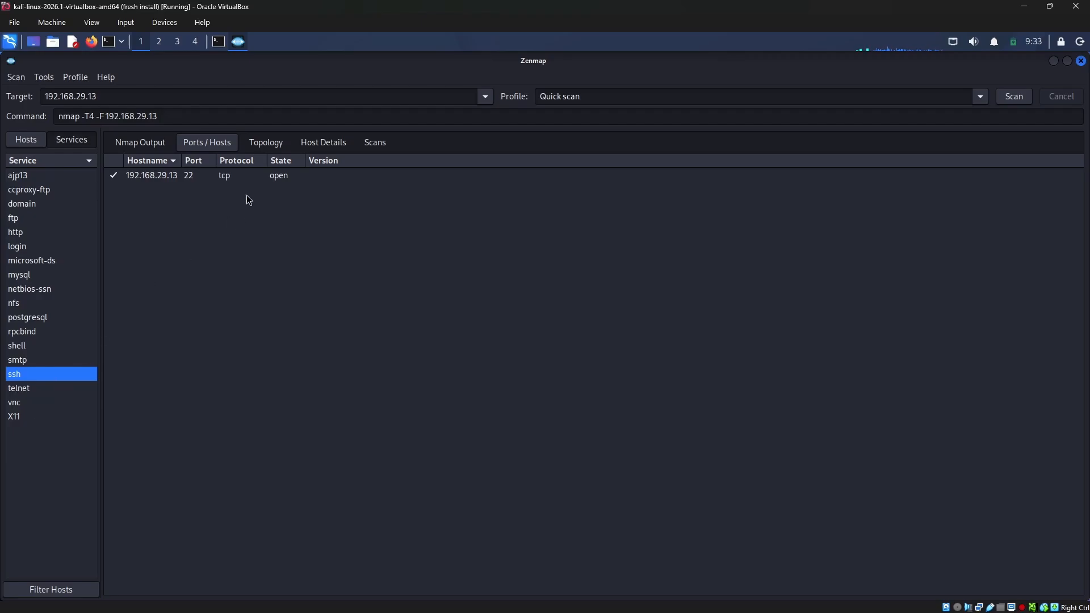
pyautogui.click(191, 176)
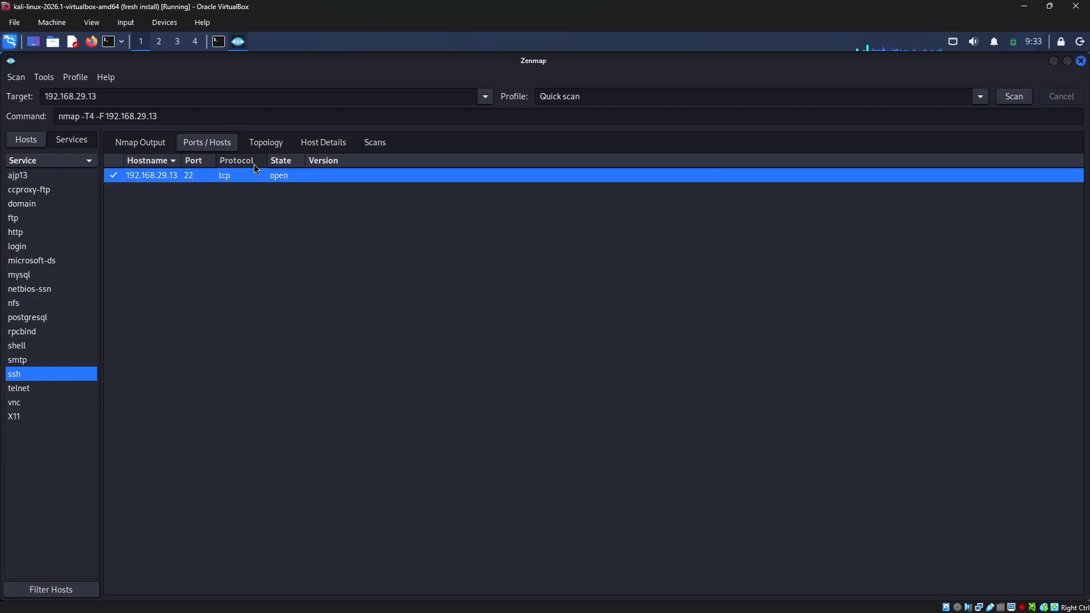
# Move from Nmap Output through Ports / Hosts to the network topology graph
pyautogui.click(156, 143)
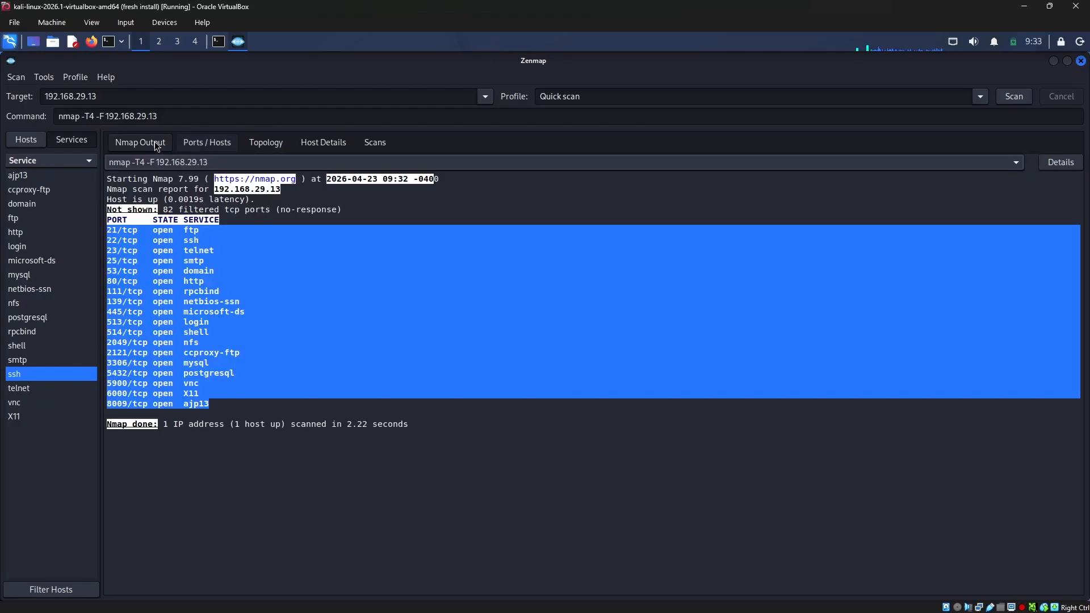
pyautogui.click(199, 145)
pyautogui.click(271, 147)
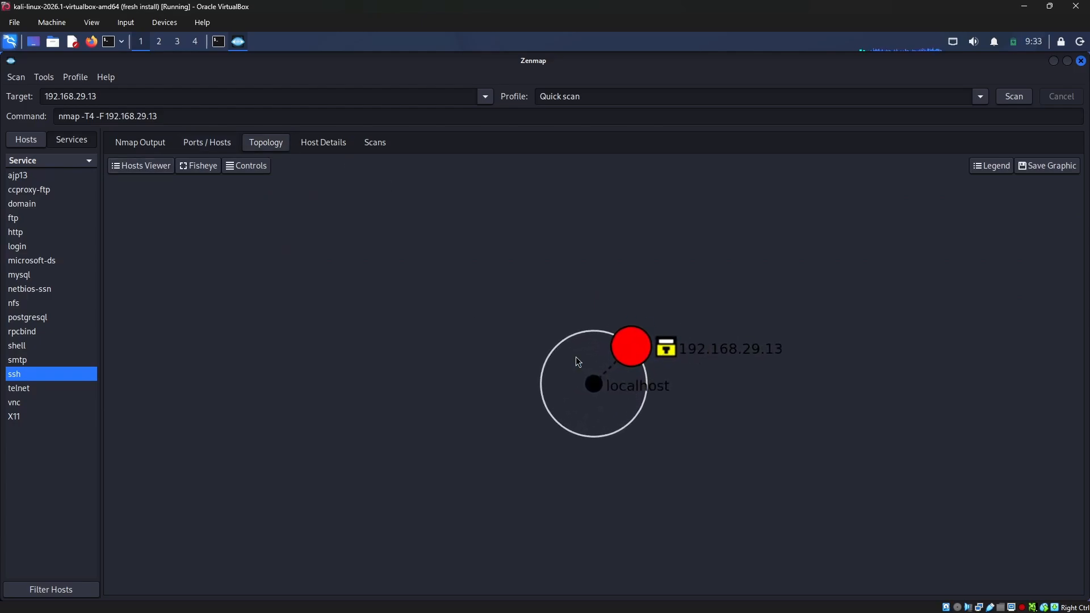
# Centre the topology on 192.168.29.13, review its host details and the scans list, and restore the Hosts panel
pyautogui.click(620, 357)
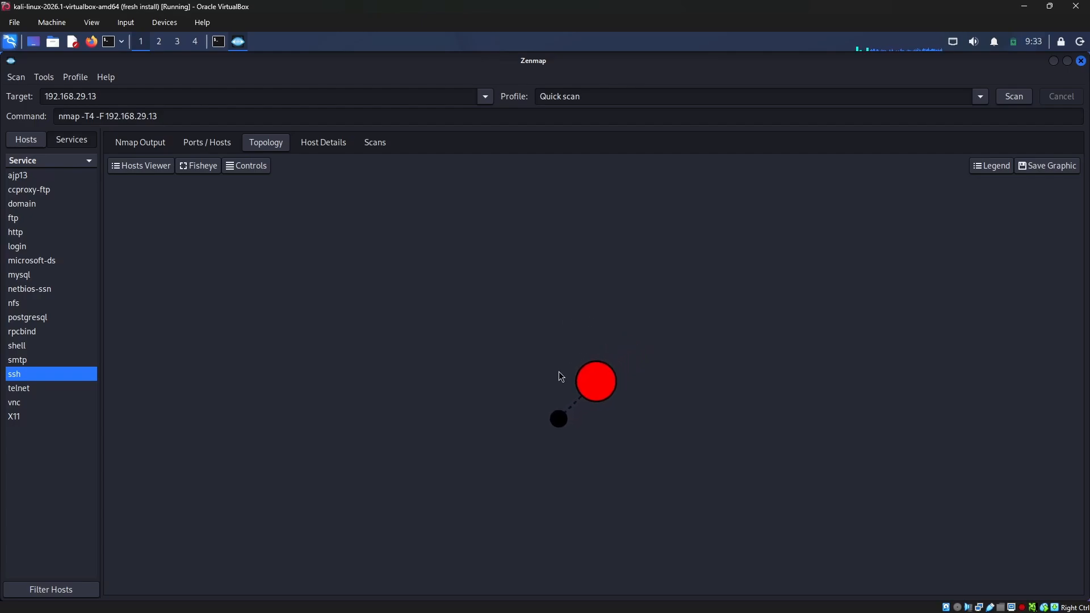
pyautogui.click(321, 143)
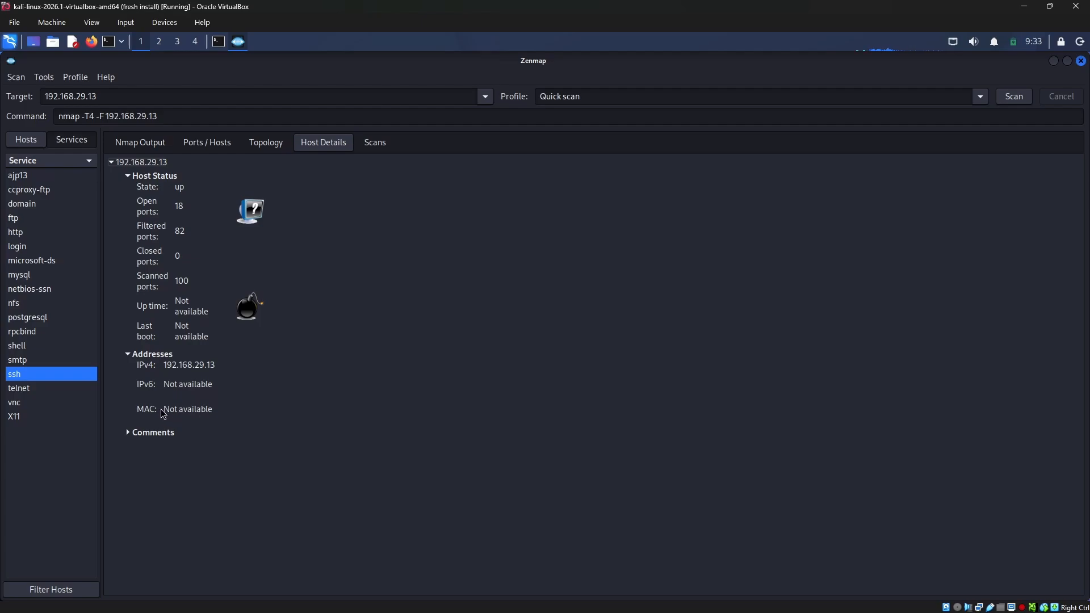
pyautogui.click(129, 433)
pyautogui.click(265, 142)
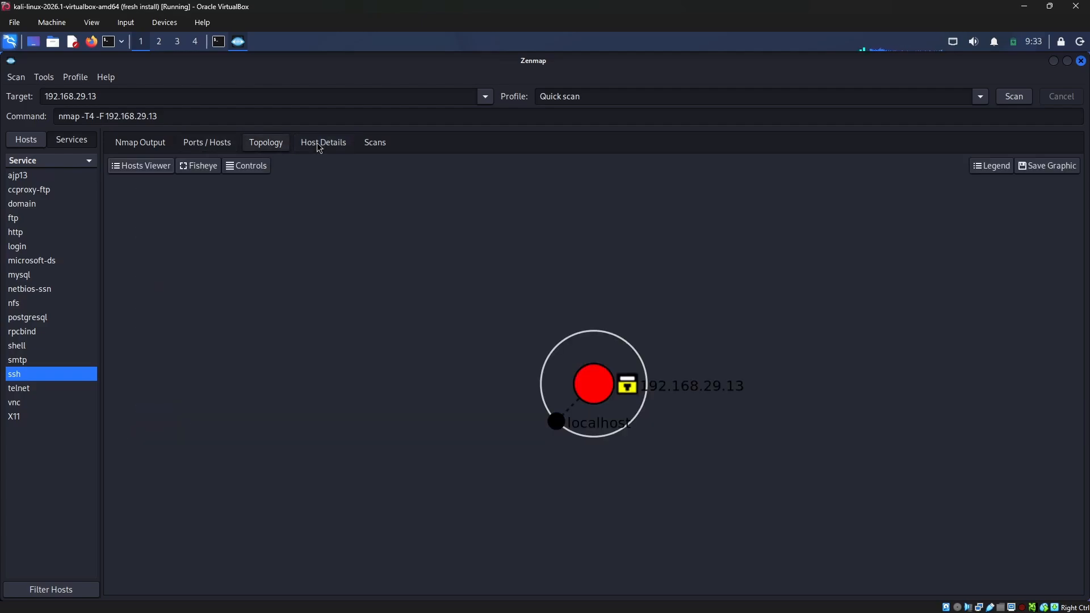
pyautogui.click(375, 142)
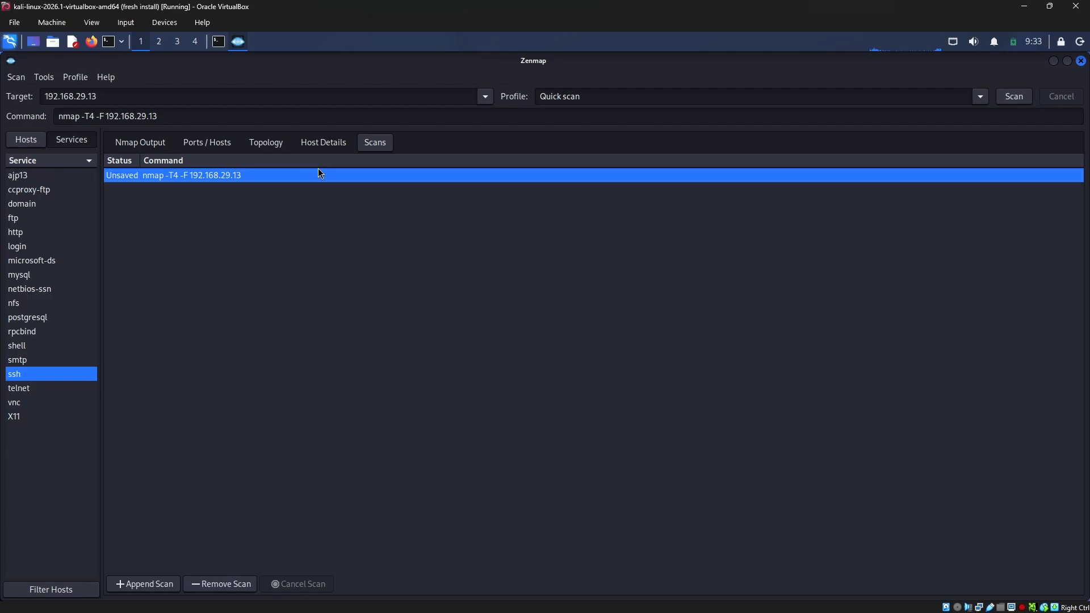
pyautogui.click(77, 141)
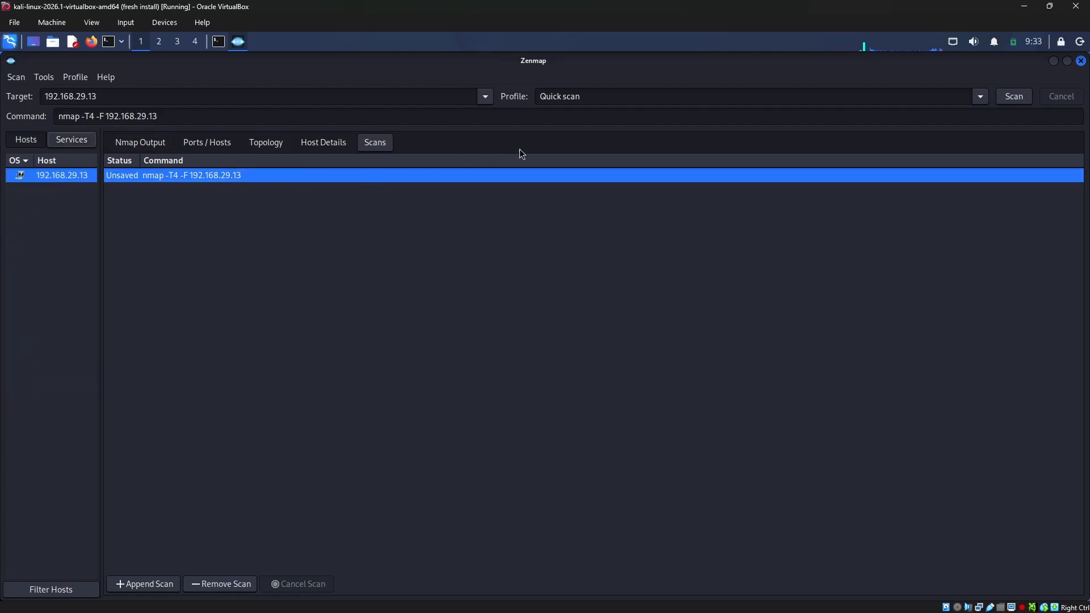
pyautogui.click(980, 97)
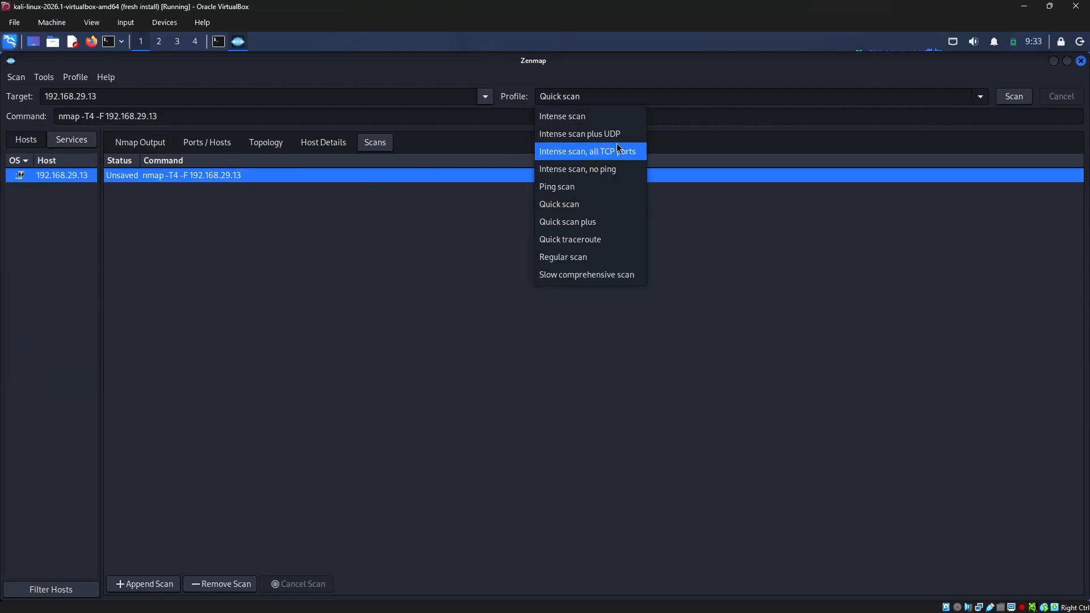
# Start an Intense scan (nmap -T4 -A -v) of 192.168.29.13
pyautogui.click(593, 117)
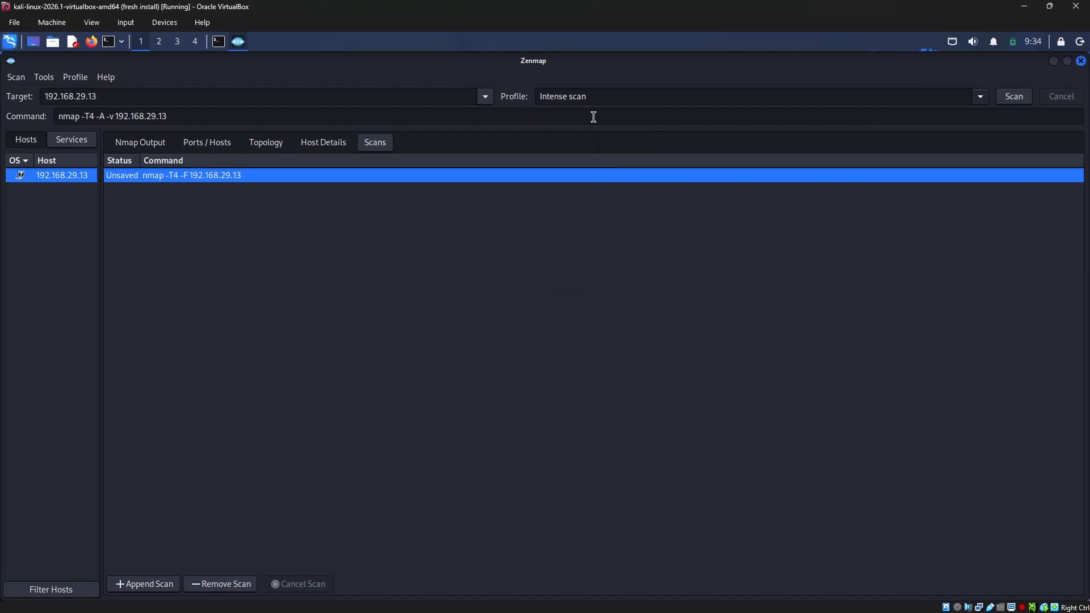
pyautogui.click(1019, 102)
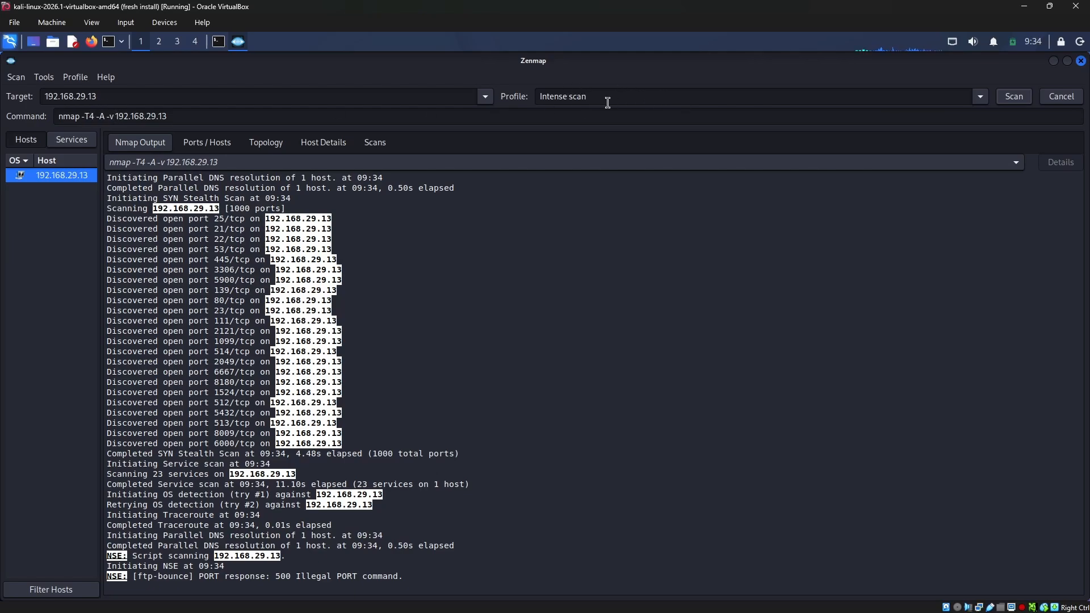
# Leave the profile unchanged and highlight the nmap command and its -T4 timing option
pyautogui.click(986, 96)
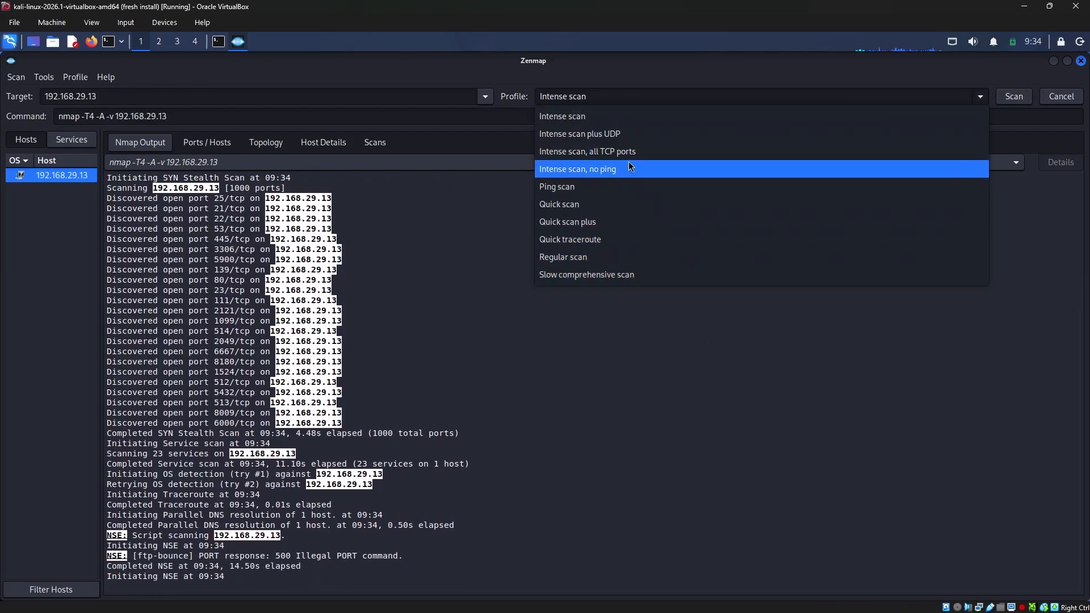
pyautogui.click(633, 343)
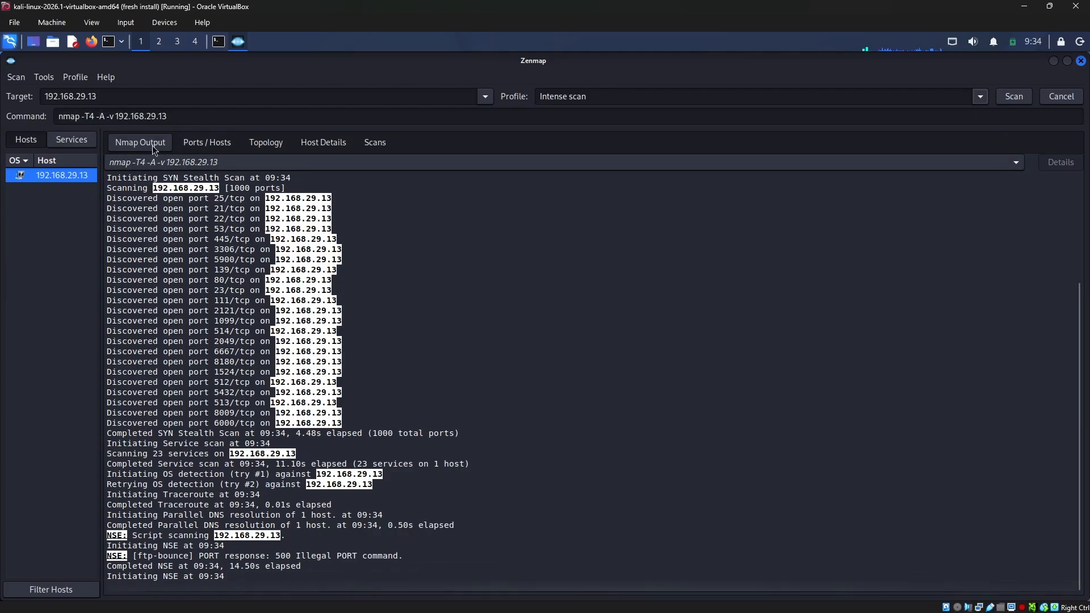
pyautogui.moveTo(195, 122); pyautogui.dragTo(46, 114)
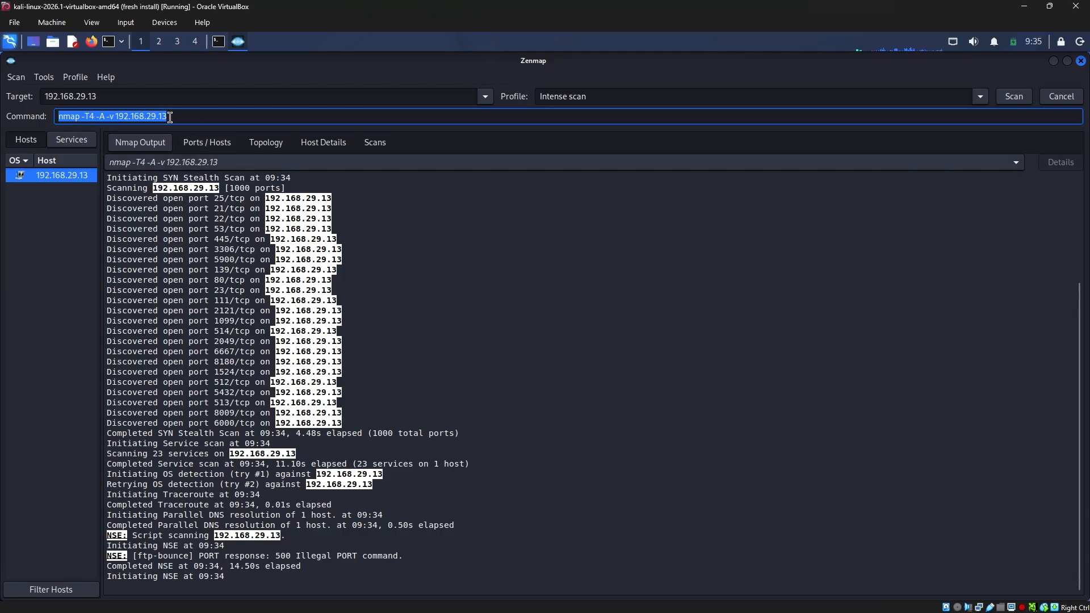
pyautogui.click(111, 117)
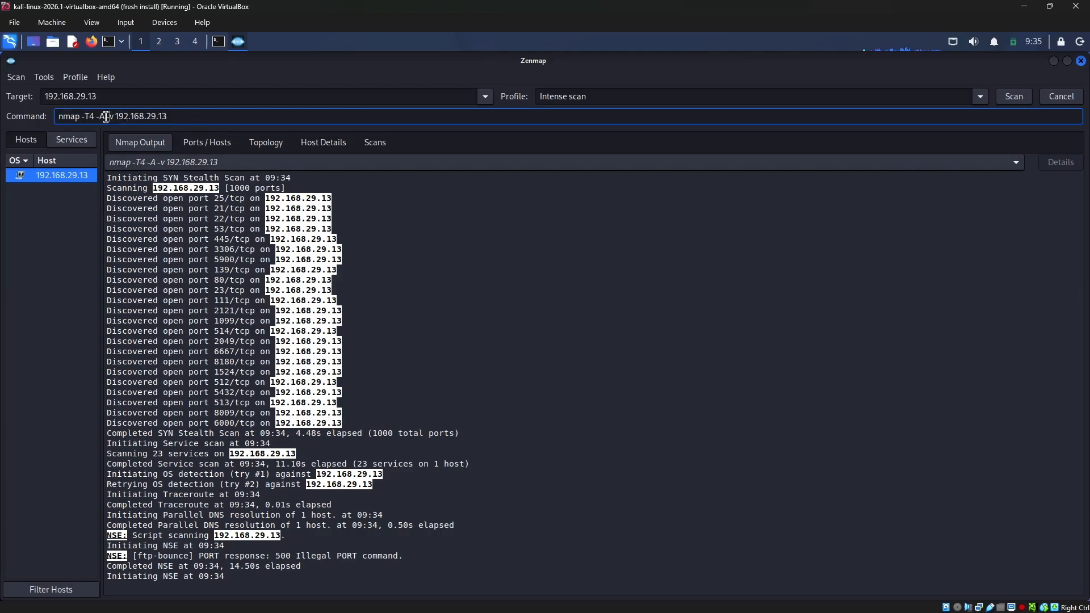
pyautogui.moveTo(100, 117); pyautogui.dragTo(84, 117)
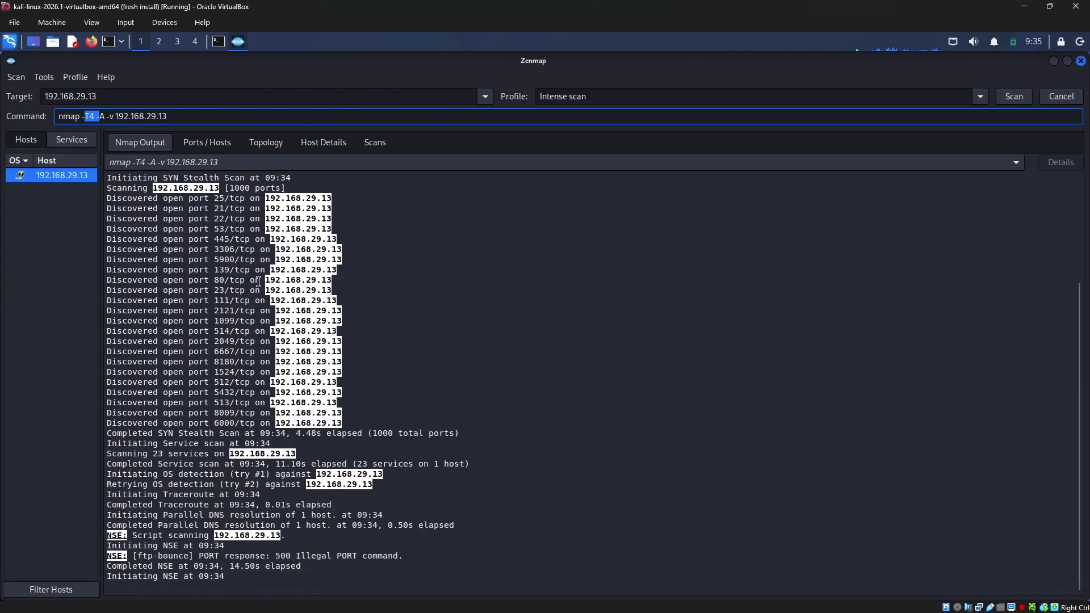
# Step through Ports / Hosts, Topology and Host Details to the Scans list showing both scans
pyautogui.click(206, 143)
pyautogui.click(265, 143)
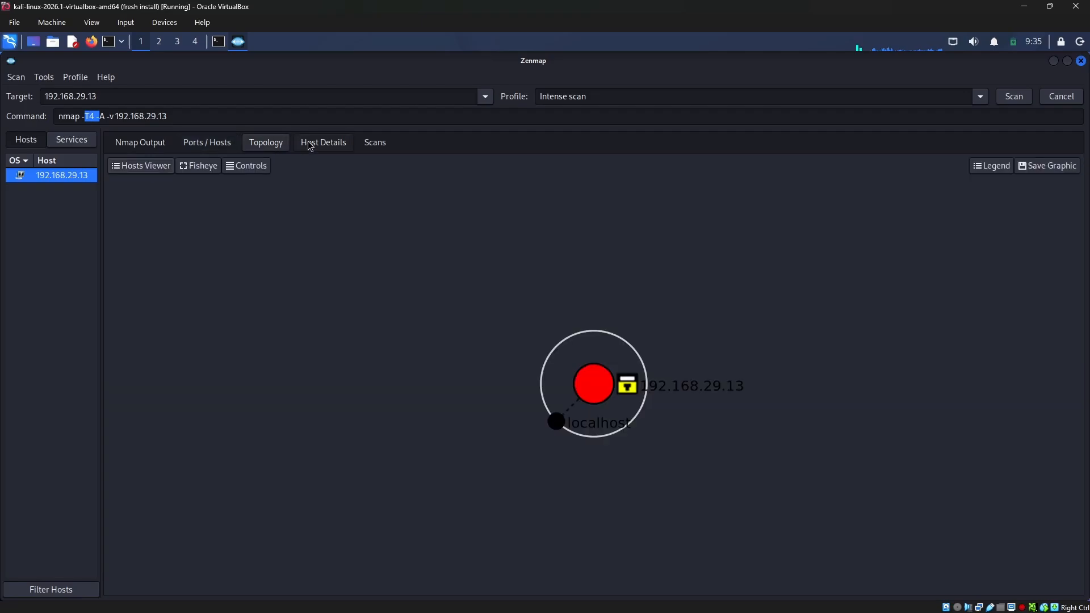
pyautogui.click(318, 144)
pyautogui.click(379, 144)
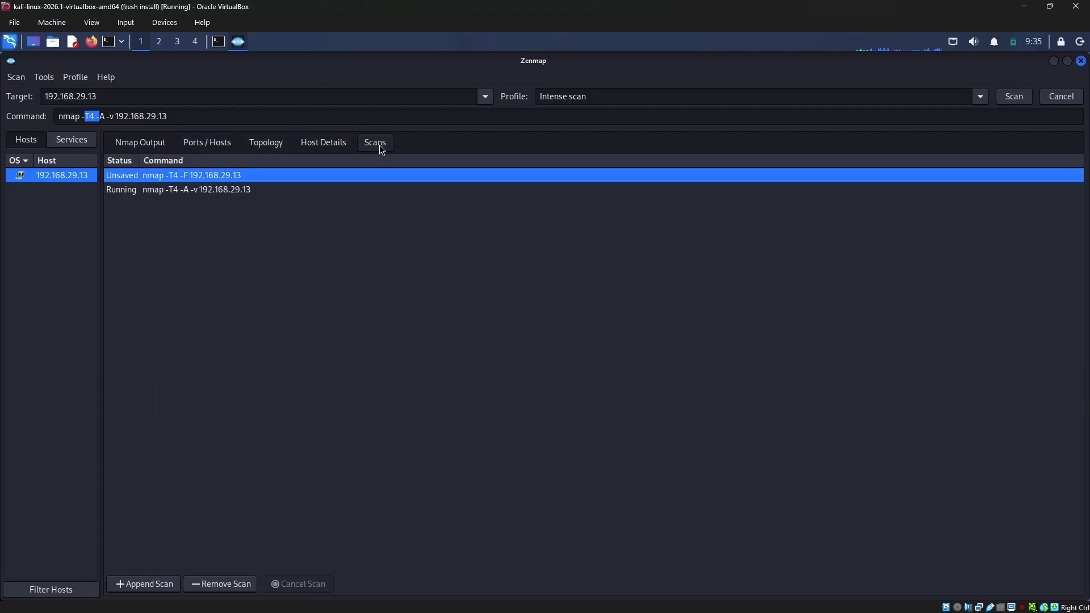
# Return to Nmap Output, open two extra windows via Scan > New Window, and close both
pyautogui.click(163, 143)
pyautogui.click(12, 78)
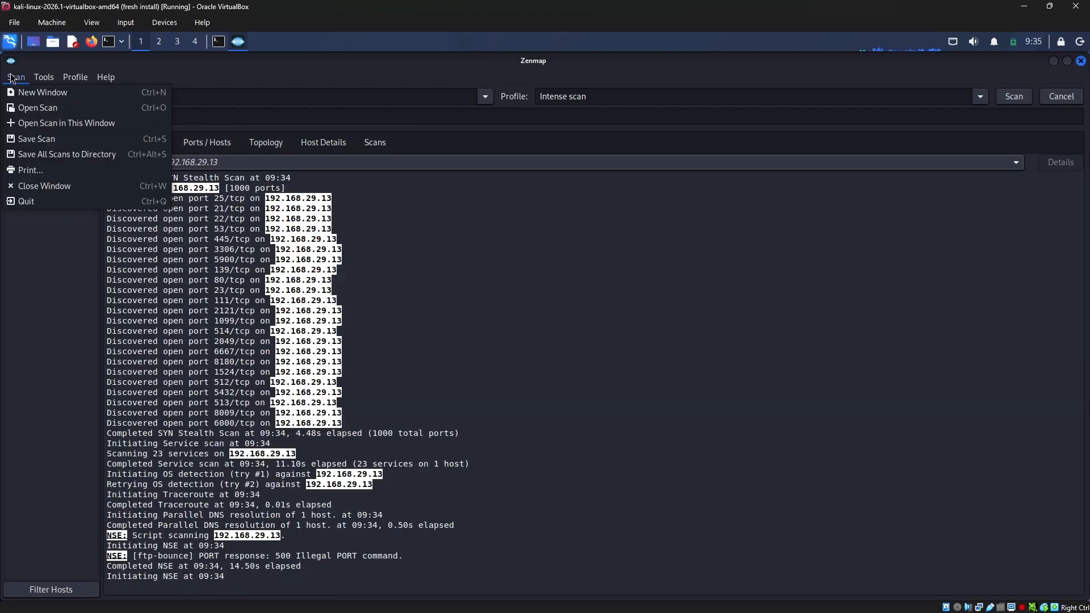
pyautogui.click(25, 92)
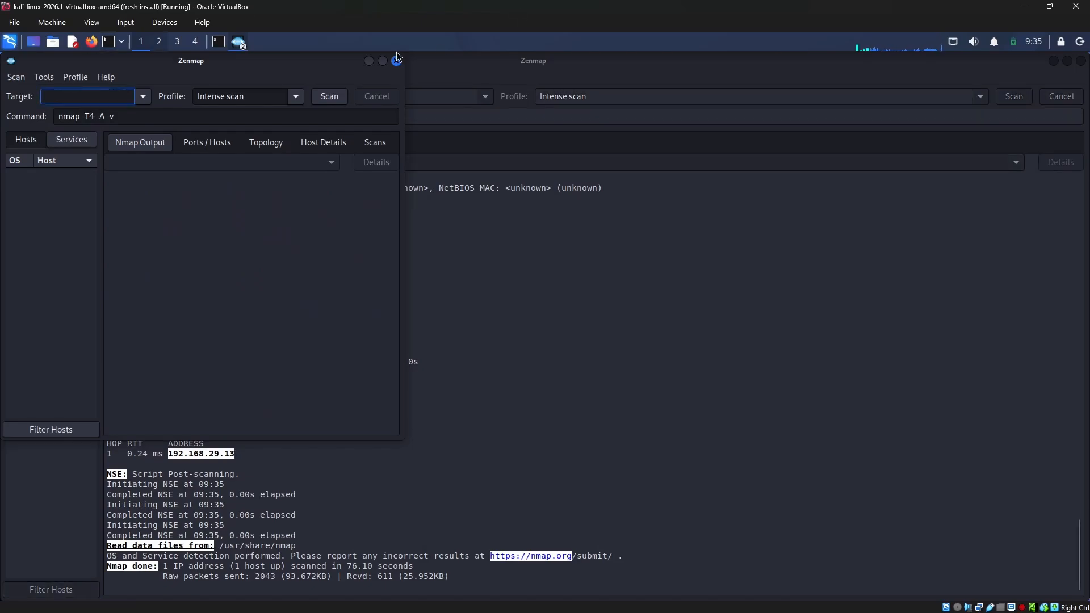
pyautogui.moveTo(225, 61); pyautogui.dragTo(557, 129)
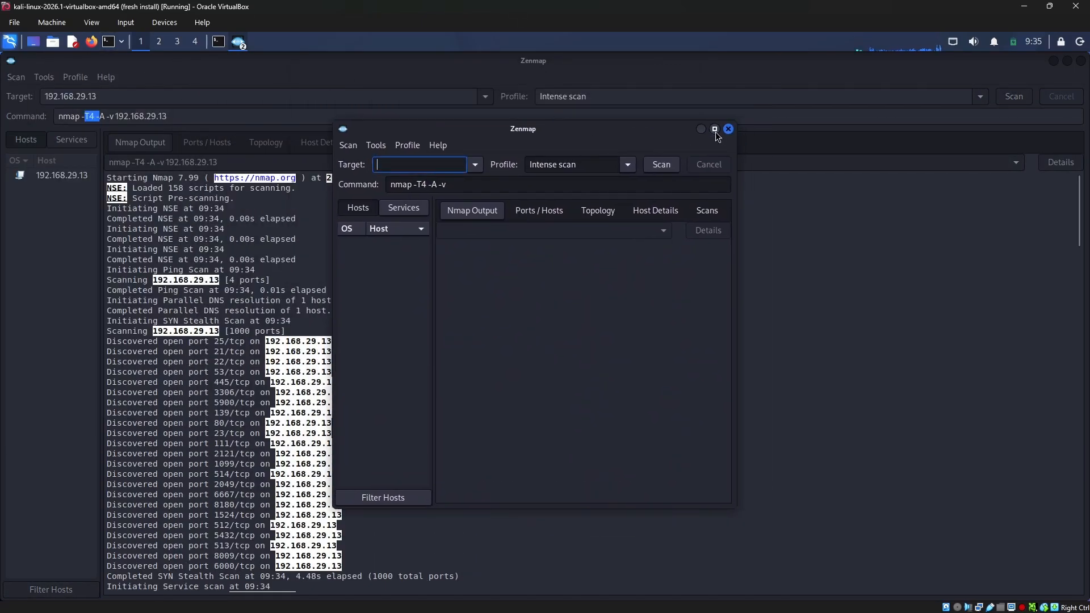
pyautogui.click(341, 145)
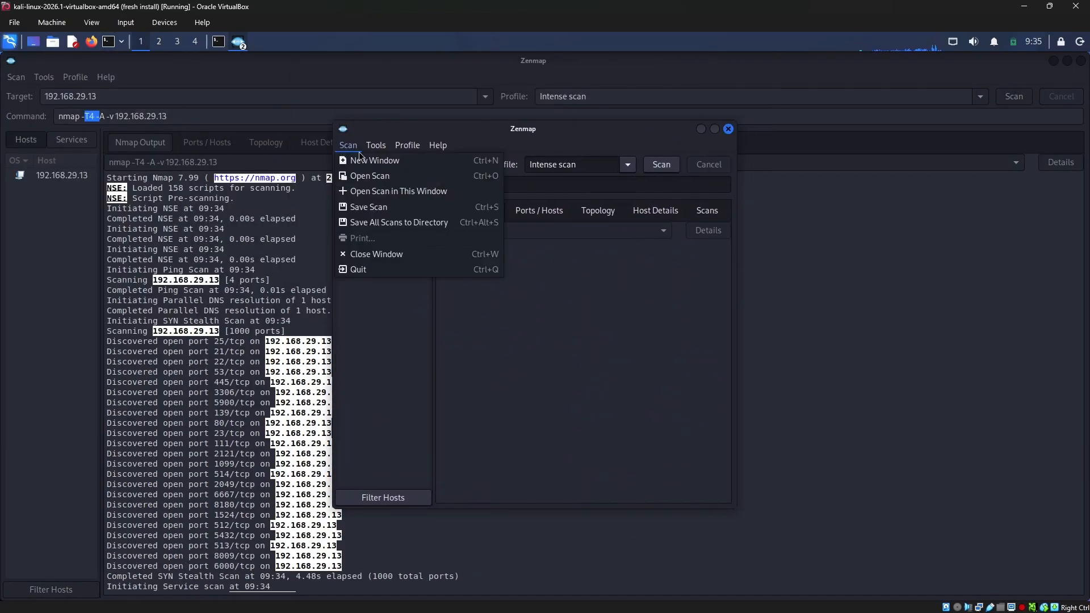
pyautogui.click(370, 163)
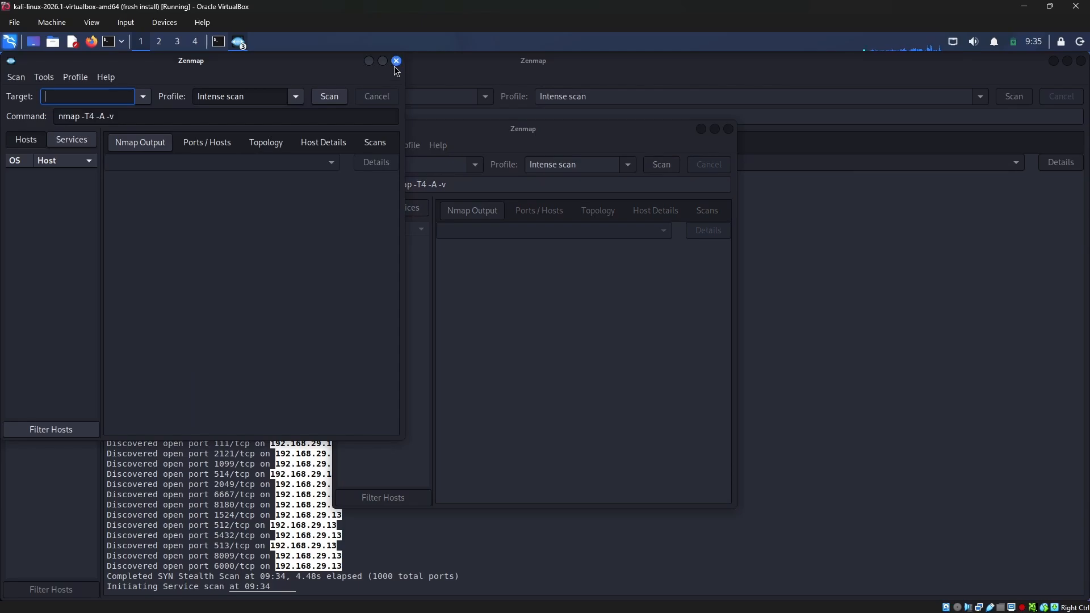
pyautogui.click(395, 64)
pyautogui.click(729, 130)
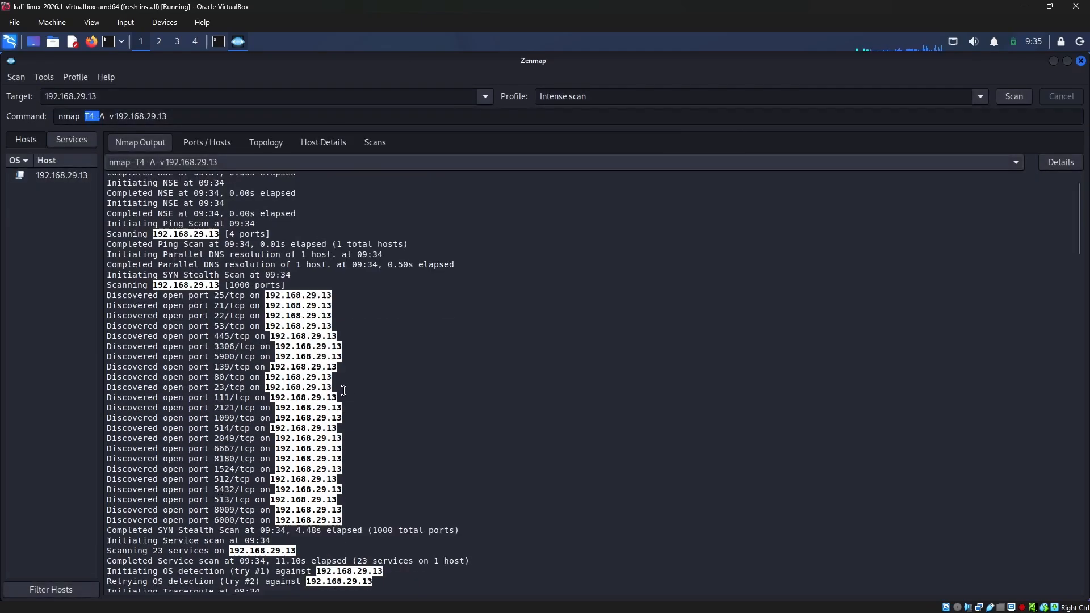
# Scroll the finished intense scan output down to the OS detection details
pyautogui.scroll(-16, 344, 391)
pyautogui.scroll(5, 341, 396)
pyautogui.scroll(-20, 334, 389)
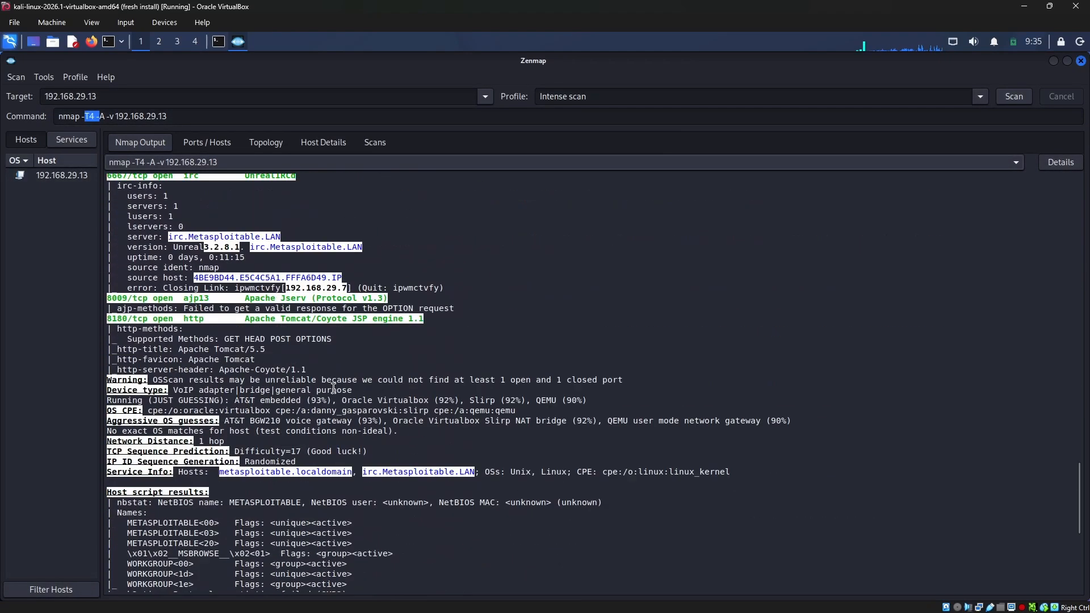
pyautogui.scroll(-10, 334, 388)
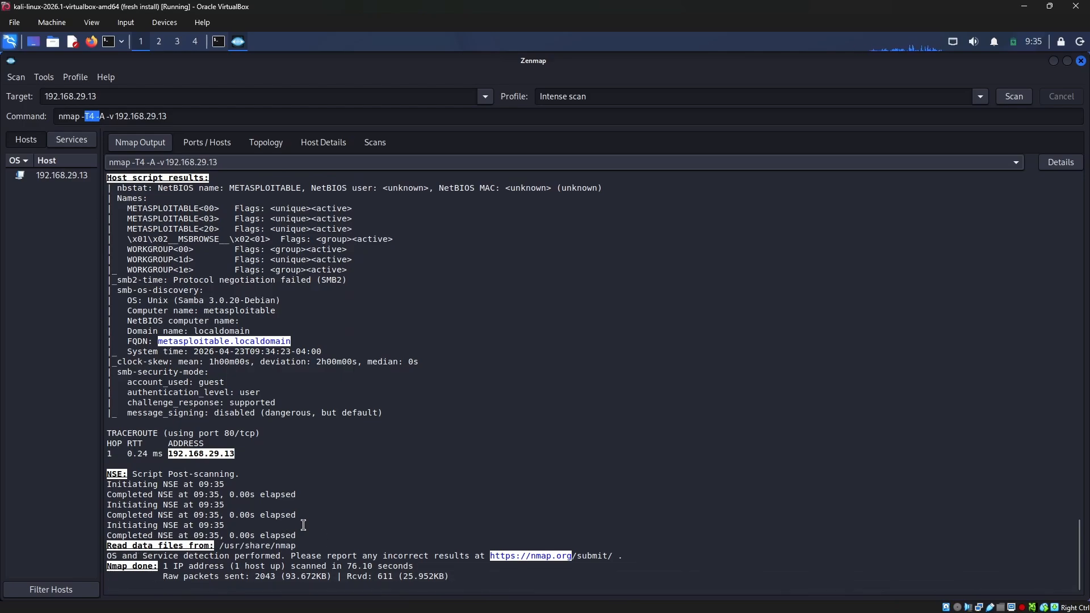
# List results by service and check the X11, tcpwrapped, smtp, login and irc ports
pyautogui.scroll(6, 316, 389)
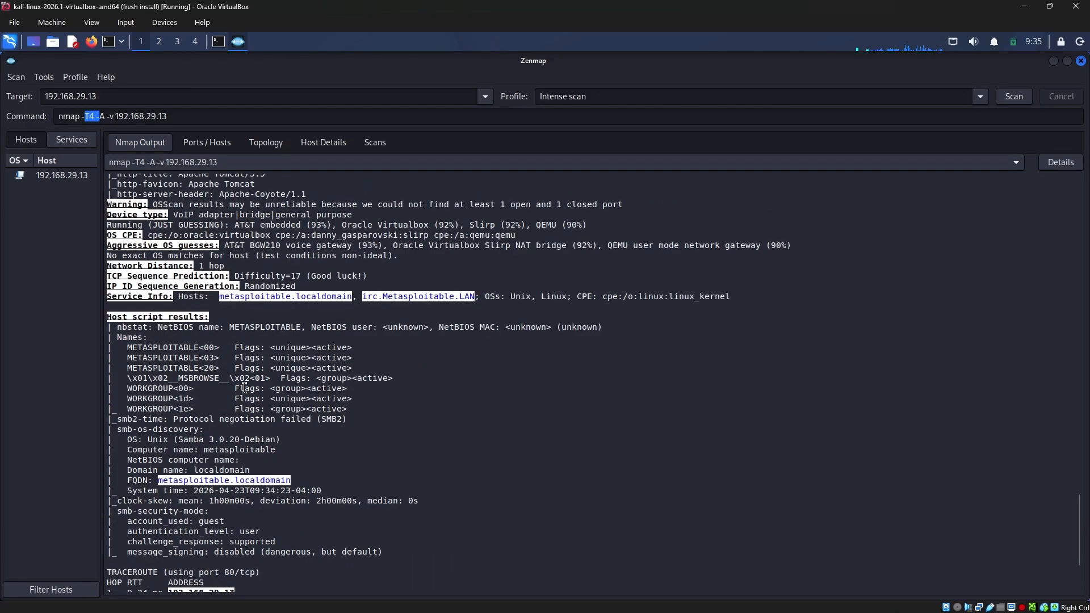
pyautogui.scroll(8, 335, 366)
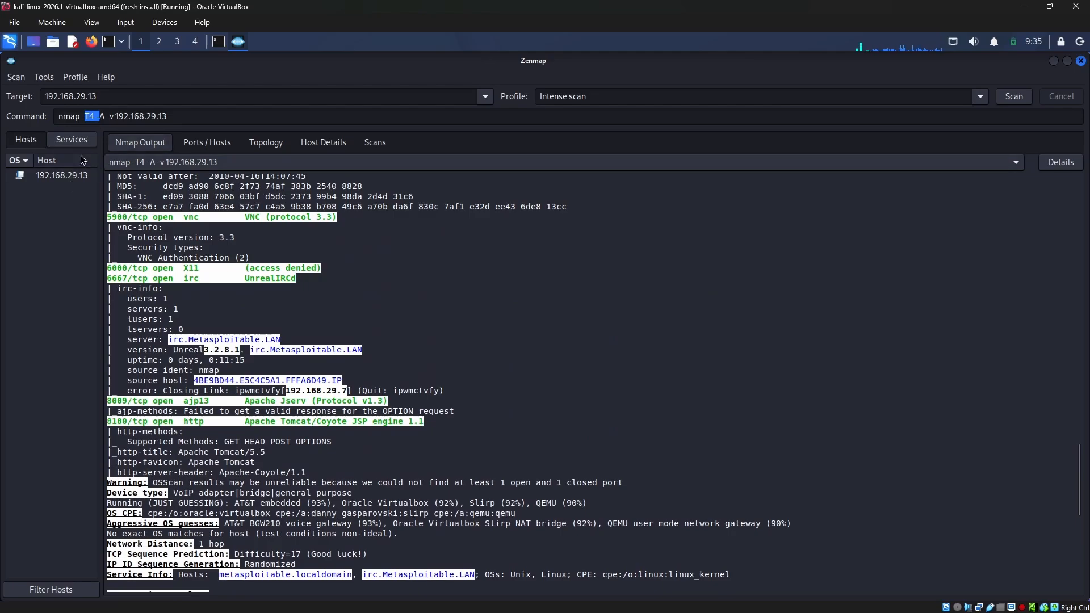
pyautogui.click(67, 146)
pyautogui.click(36, 441)
pyautogui.click(41, 402)
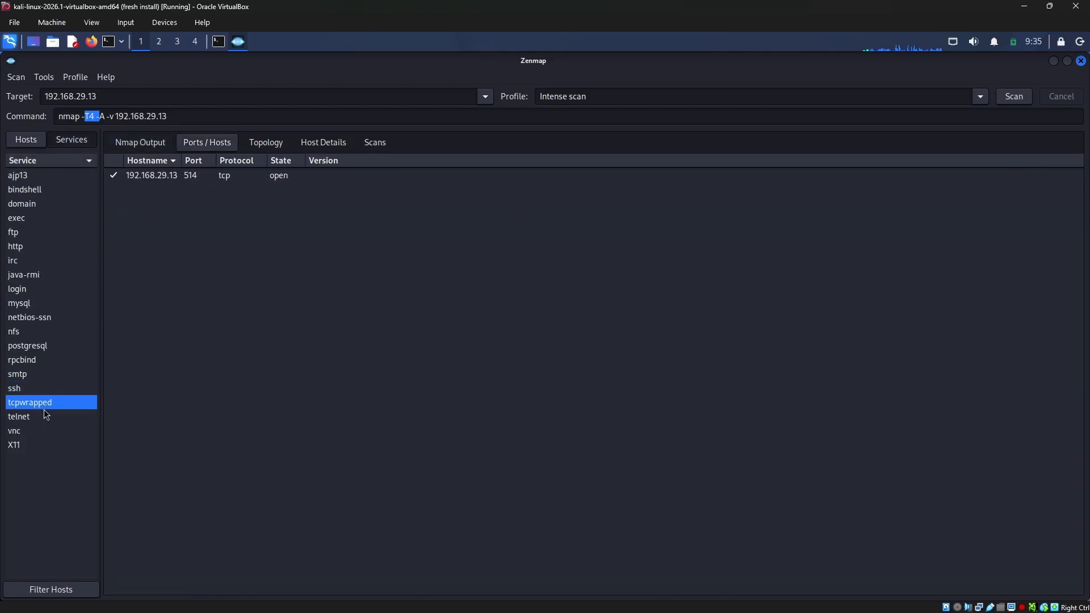
pyautogui.click(46, 374)
pyautogui.click(62, 289)
pyautogui.click(53, 261)
# Inspect http on ports 80 (Apache httpd) and 8180 (Tomcat), then show the topology graph
pyautogui.click(68, 246)
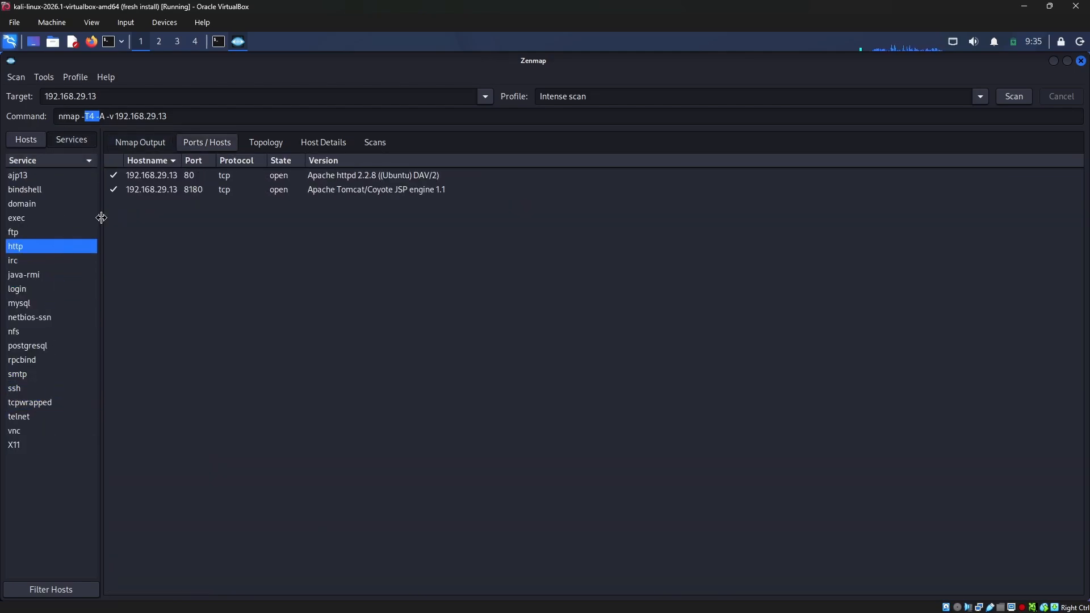
pyautogui.click(370, 177)
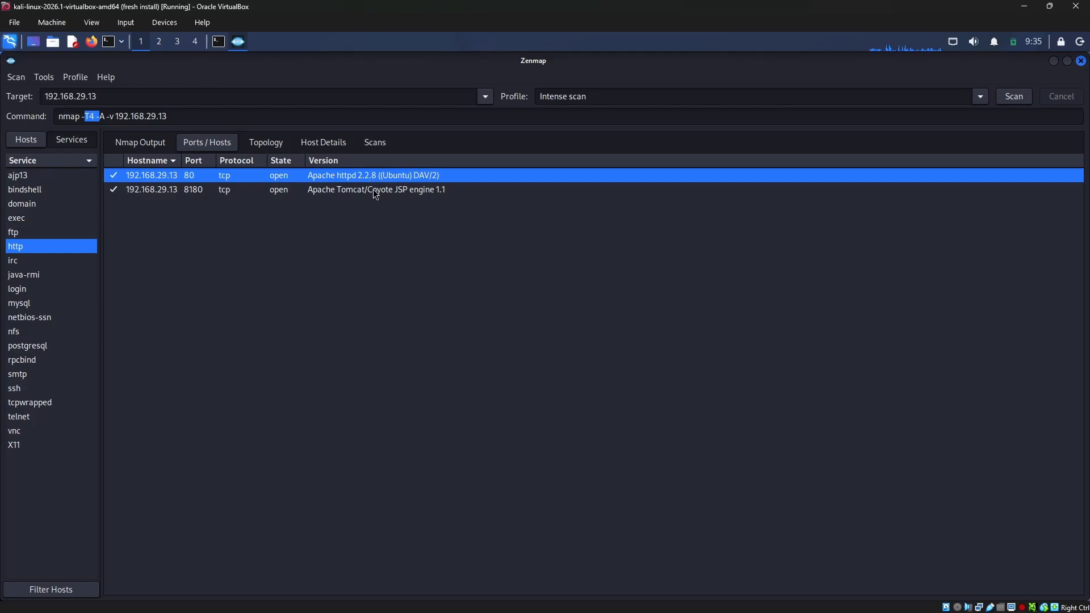
pyautogui.click(376, 191)
pyautogui.click(266, 143)
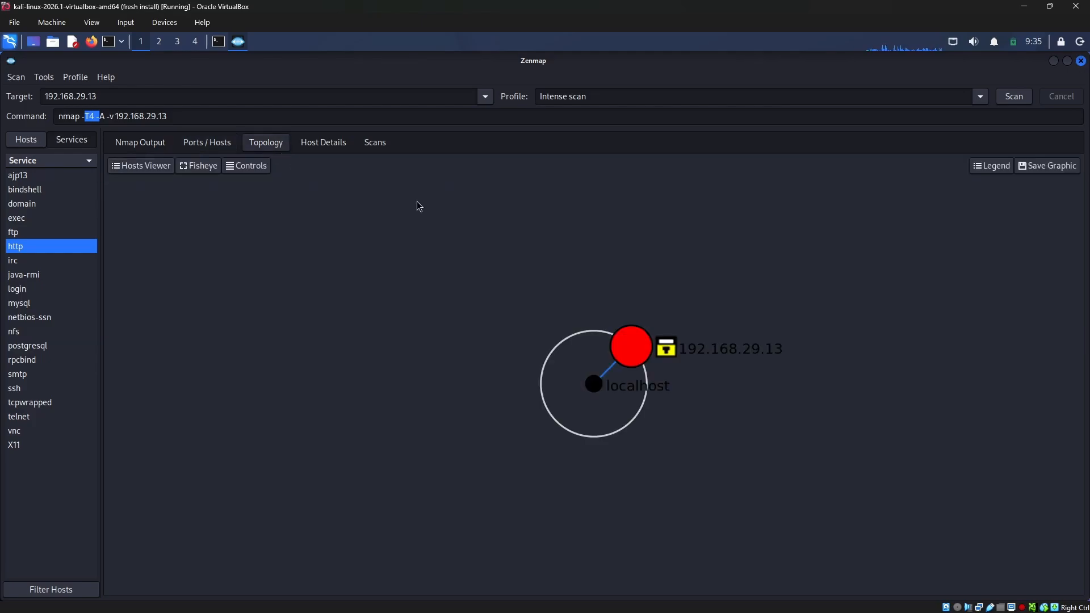
# Turn on fisheye and the topology controls, then show host details for 192.168.29.13
pyautogui.click(193, 166)
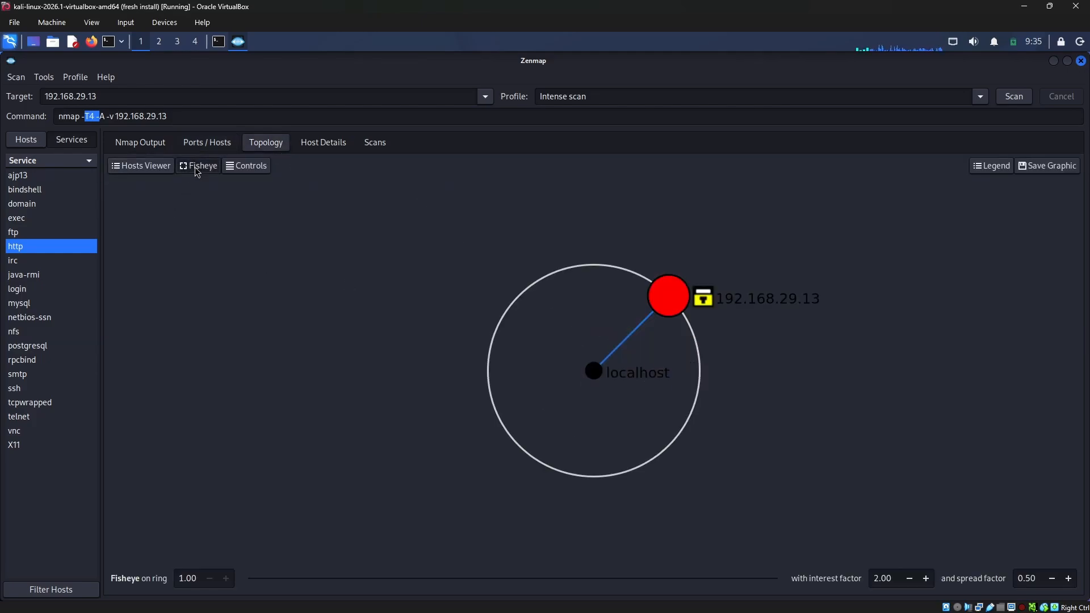
pyautogui.click(246, 166)
pyautogui.click(324, 142)
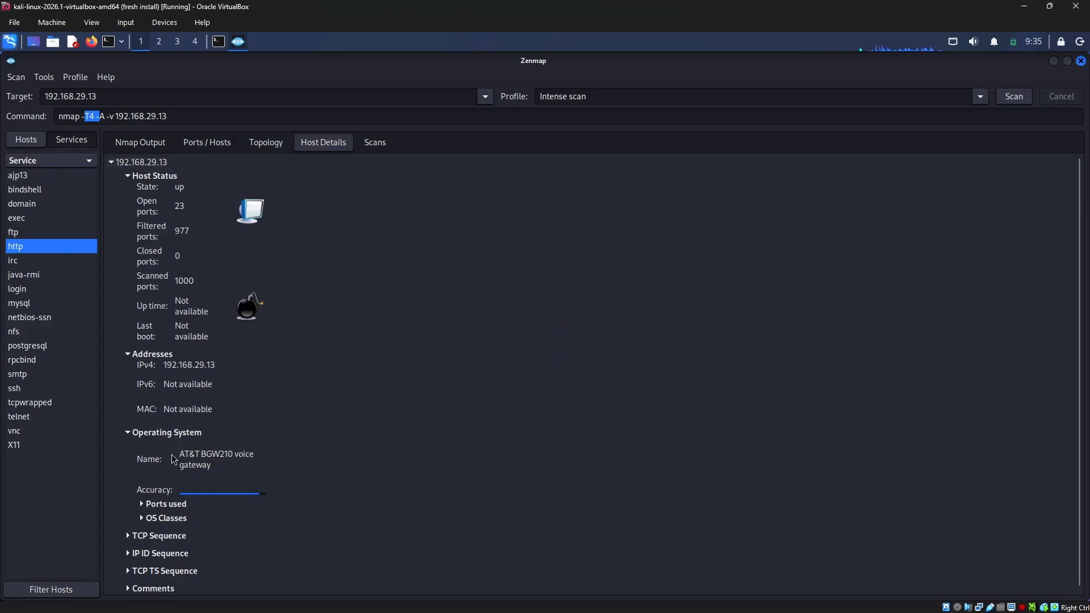
# Expand the Ports used, OS Classes, TCP Sequence, IP ID Sequence and TCP TS Sequence sections
pyautogui.scroll(-1, 200, 470)
pyautogui.click(145, 500)
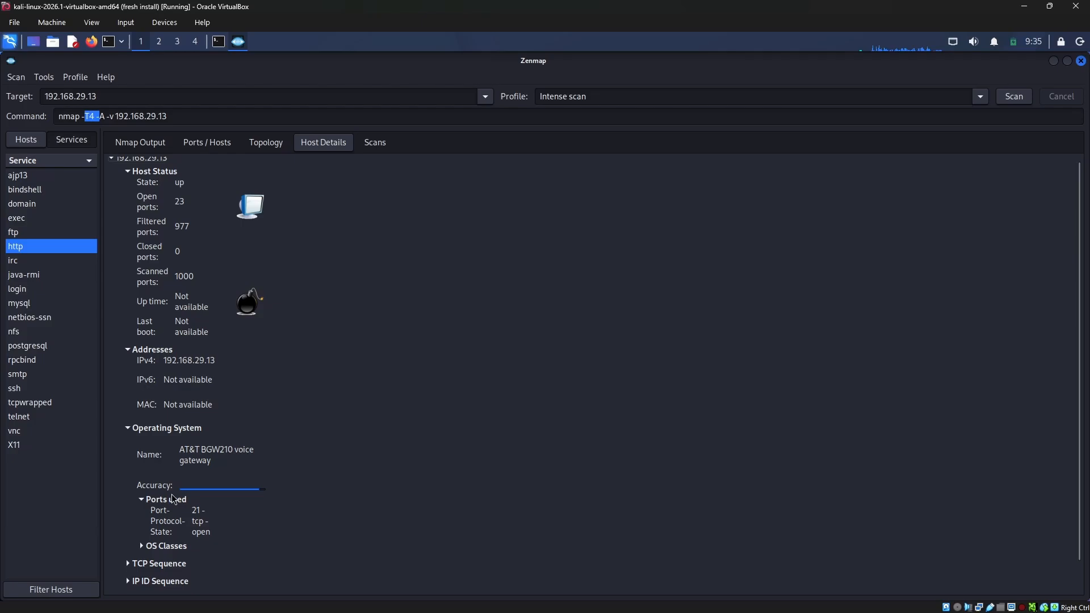
pyautogui.click(150, 546)
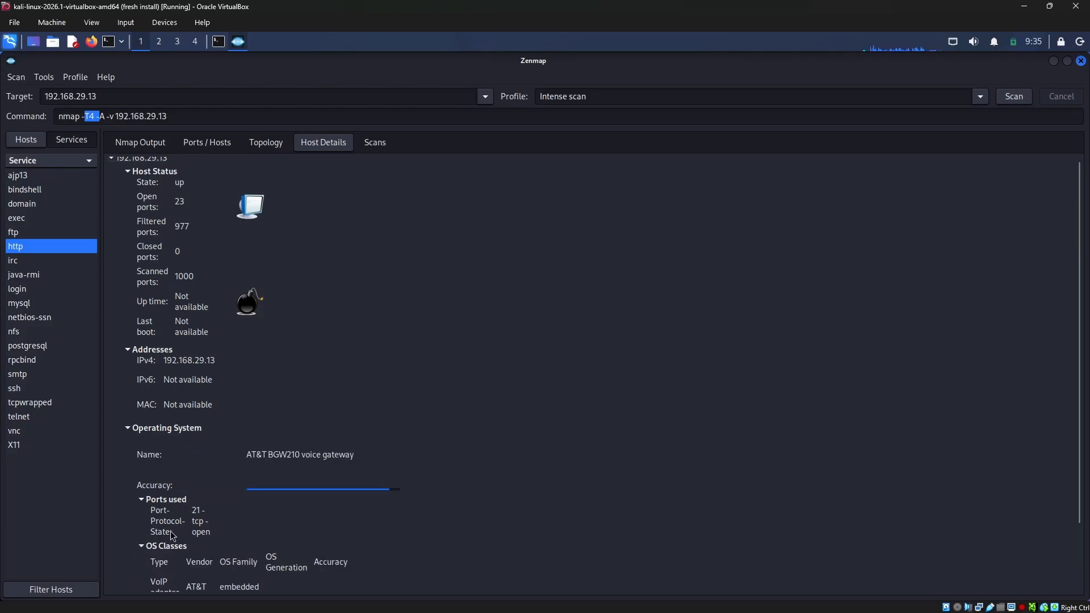
pyautogui.scroll(-3, 139, 542)
pyautogui.click(129, 532)
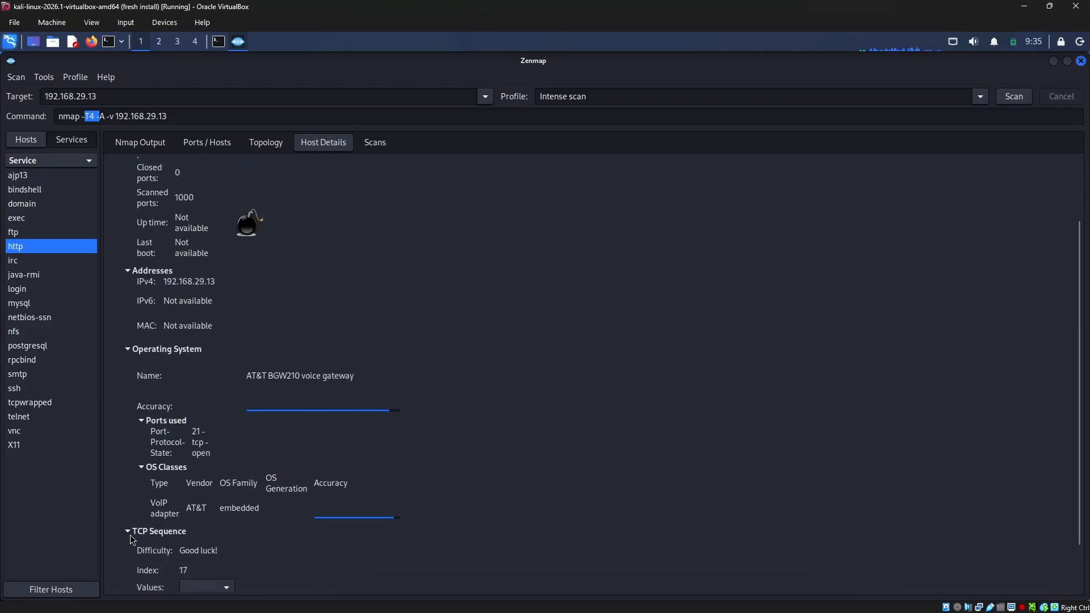
pyautogui.scroll(-2, 131, 539)
pyautogui.click(128, 562)
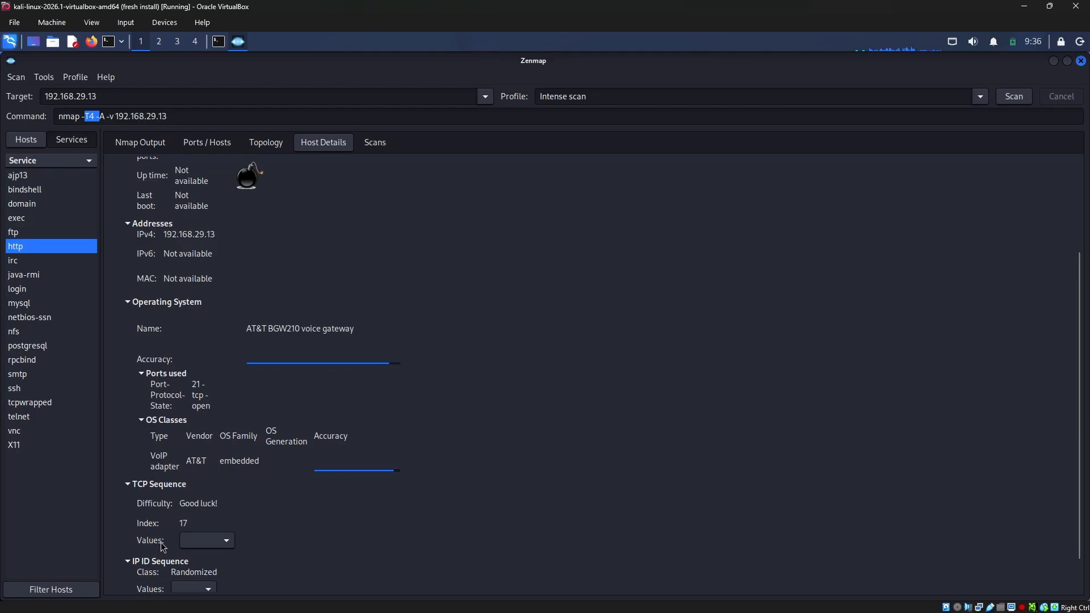
pyautogui.scroll(-2, 162, 542)
pyautogui.scroll(-1, 190, 553)
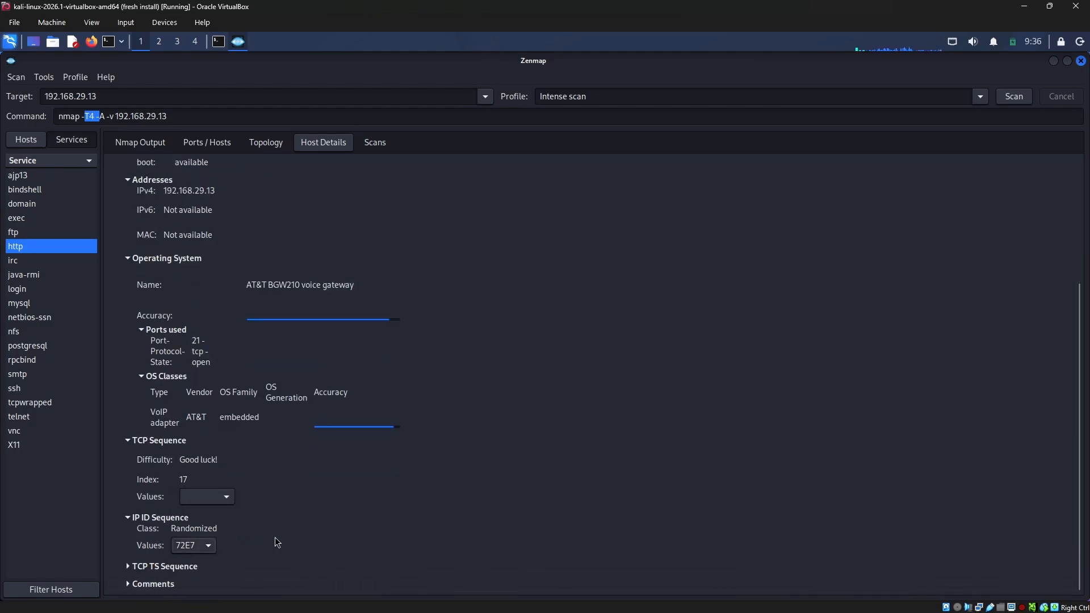
pyautogui.click(145, 568)
pyautogui.scroll(-2, 137, 579)
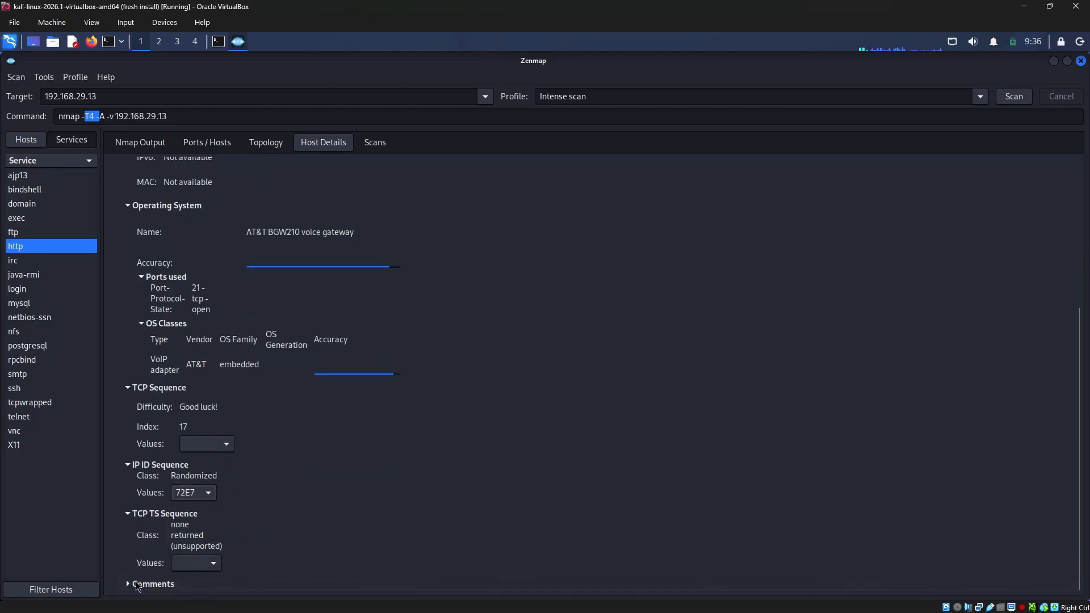
pyautogui.scroll(-1, 180, 548)
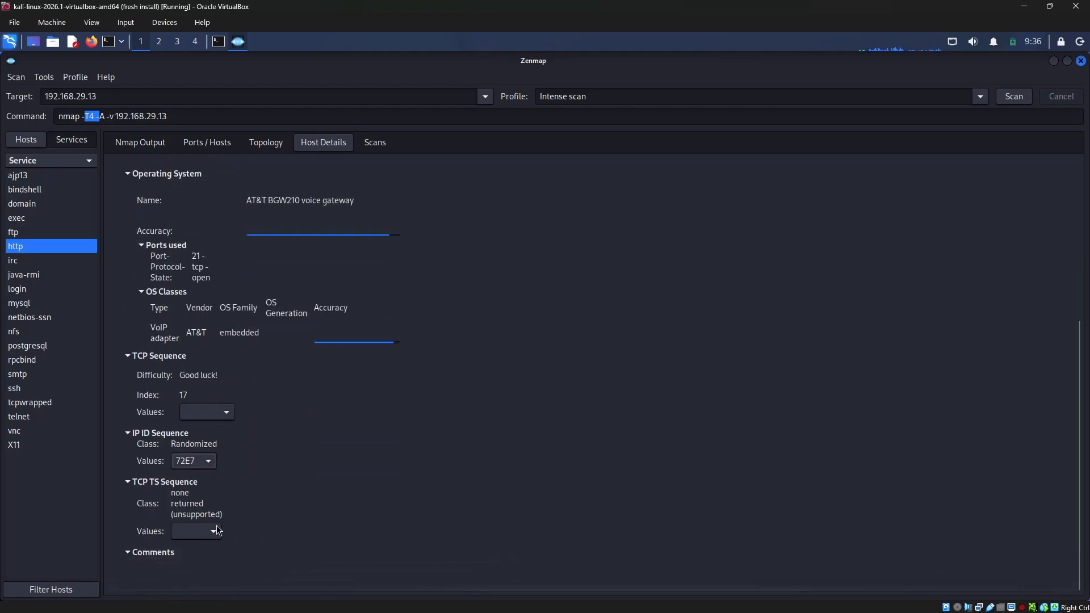
# Look through the Scans, Host Details, Topology, Ports, Nmap Output, Hosts and Services views
pyautogui.click(379, 144)
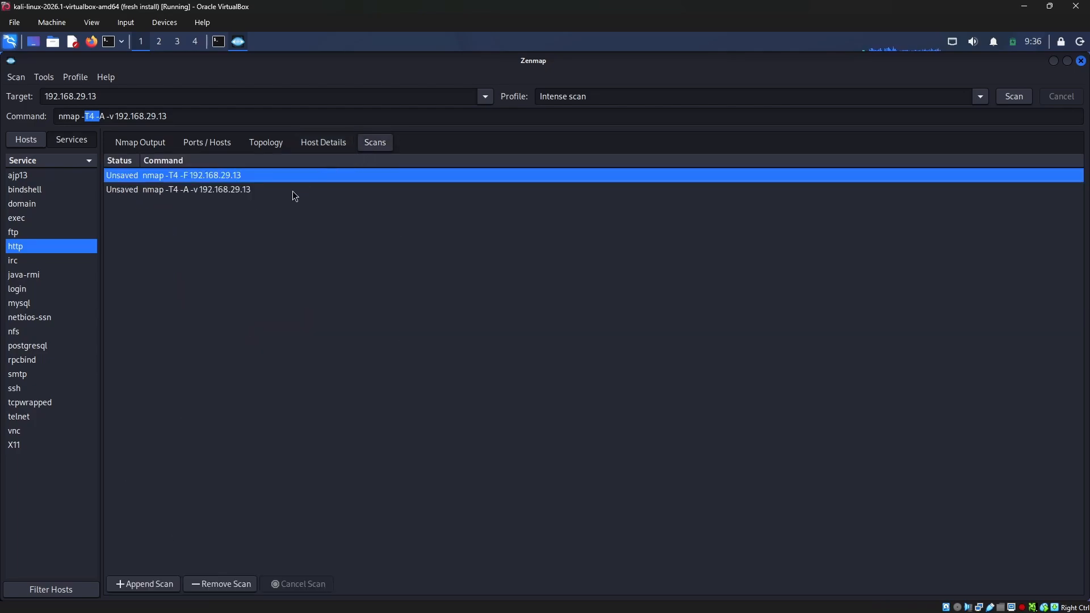
pyautogui.click(324, 143)
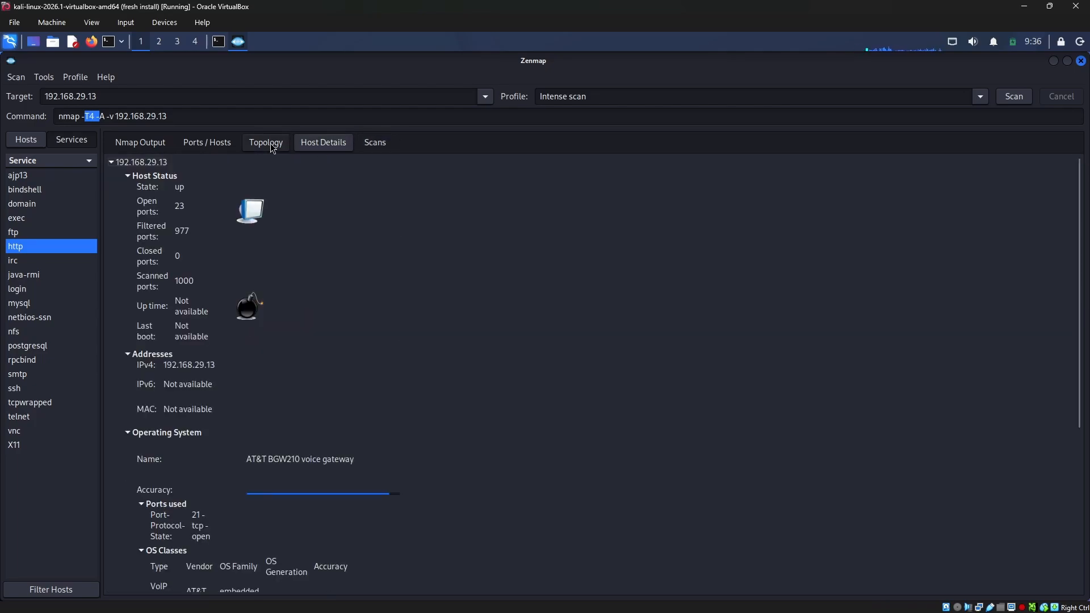
pyautogui.click(248, 148)
pyautogui.click(216, 147)
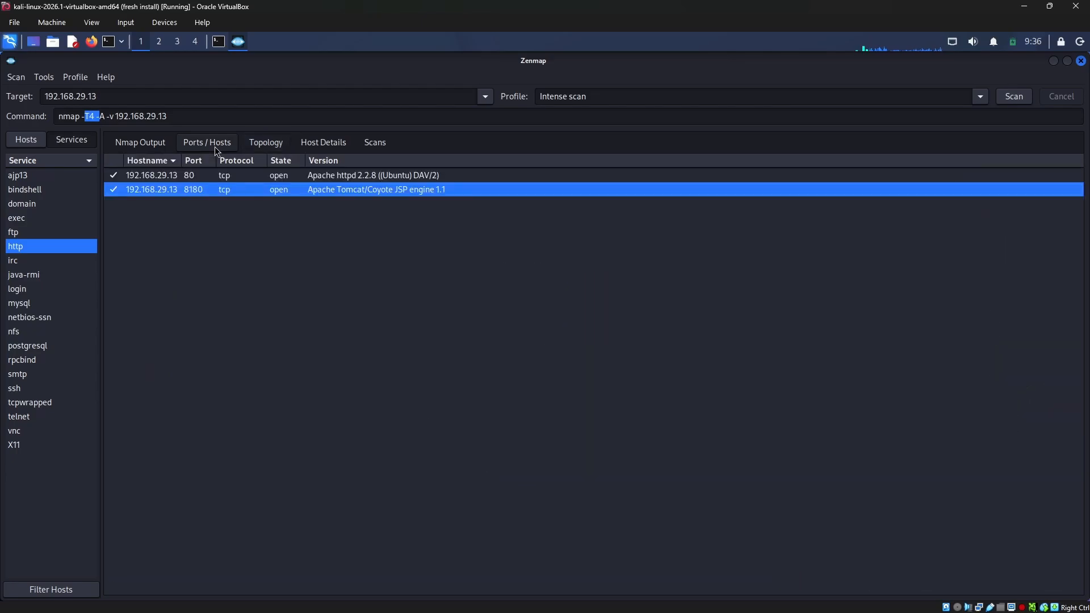
pyautogui.click(261, 144)
pyautogui.click(140, 141)
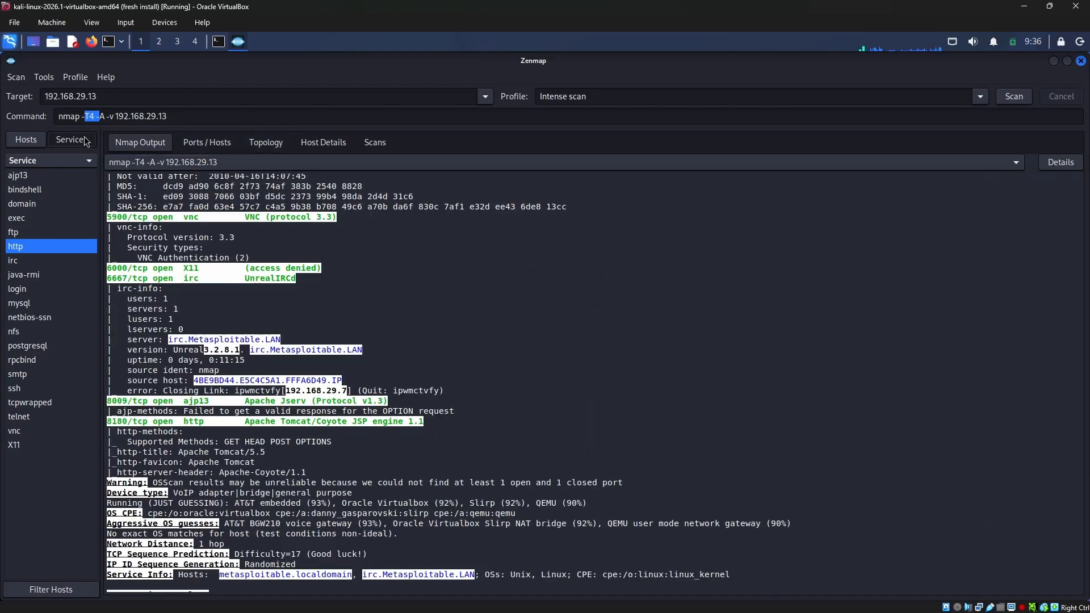
pyautogui.click(27, 143)
pyautogui.click(72, 140)
# Choose the nmap -T4 -A -v 192.168.29.13 scan as the one to save and confirm
pyautogui.click(22, 76)
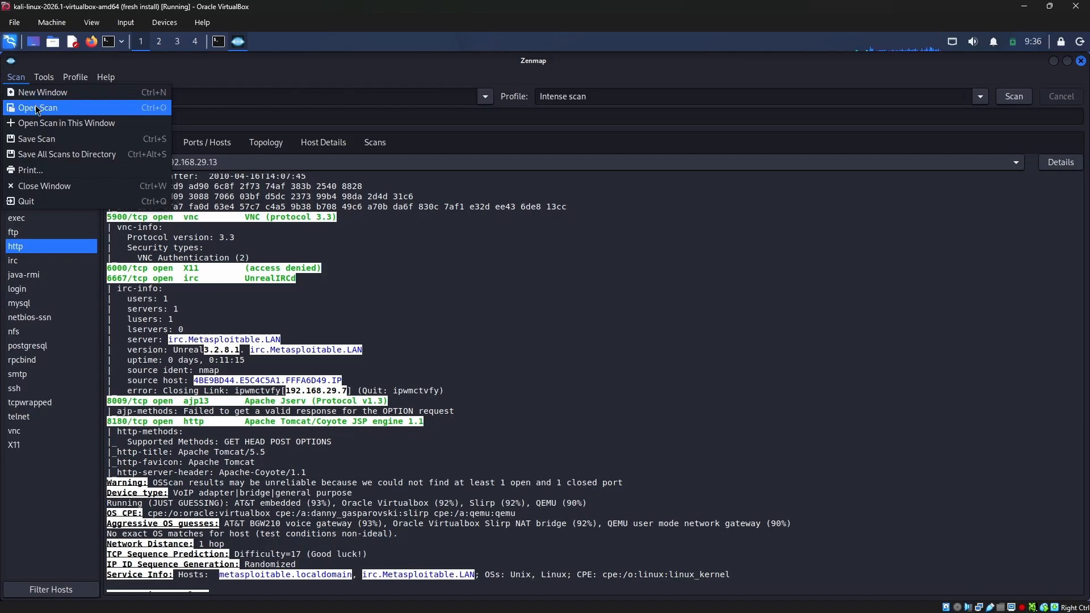
pyautogui.click(49, 142)
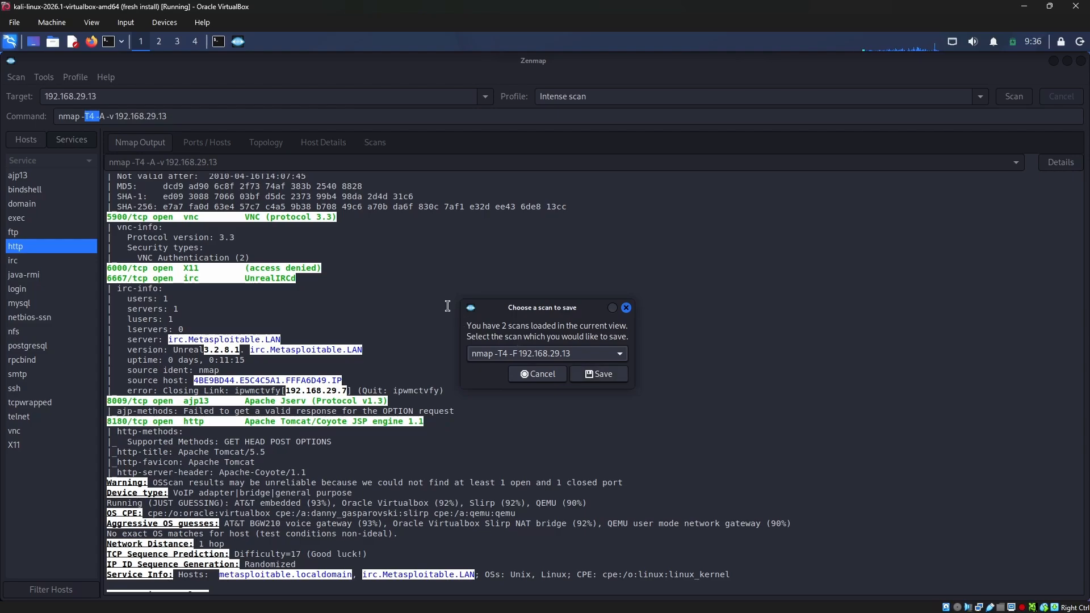
pyautogui.click(592, 352)
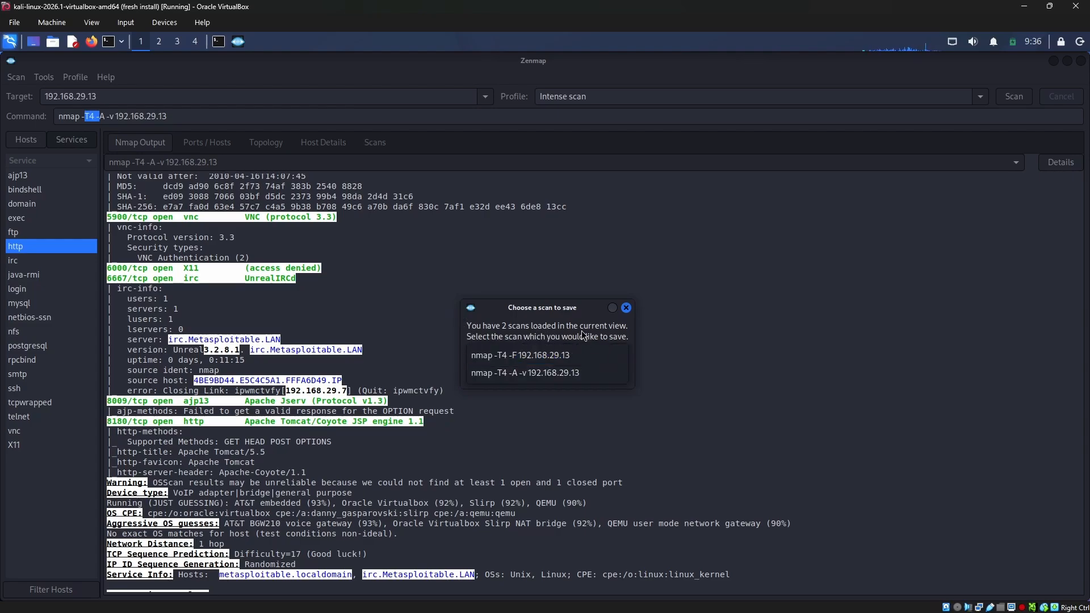
pyautogui.click(556, 372)
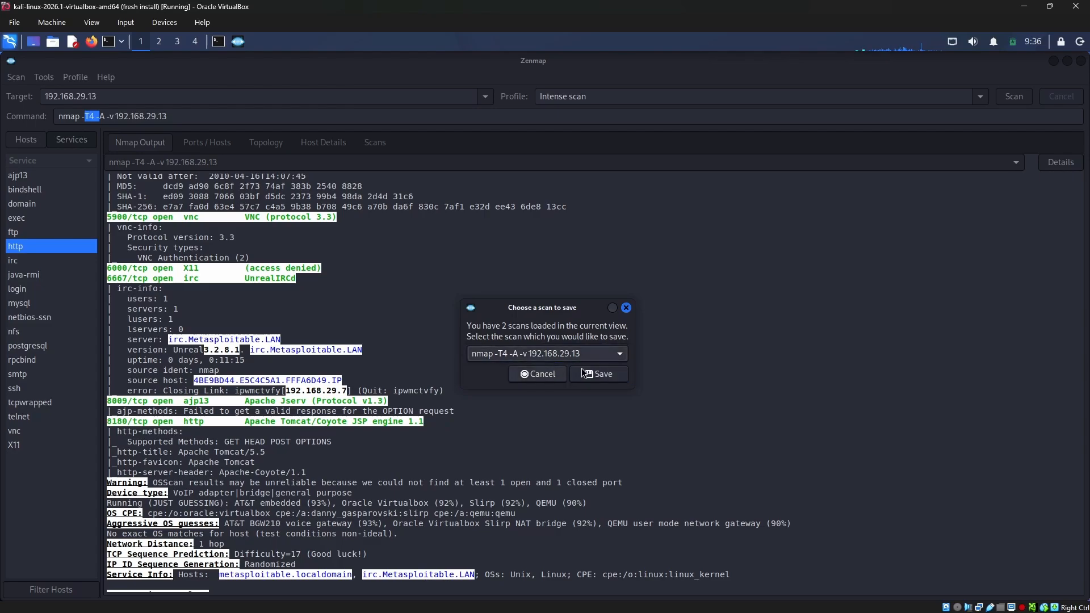
pyautogui.click(590, 377)
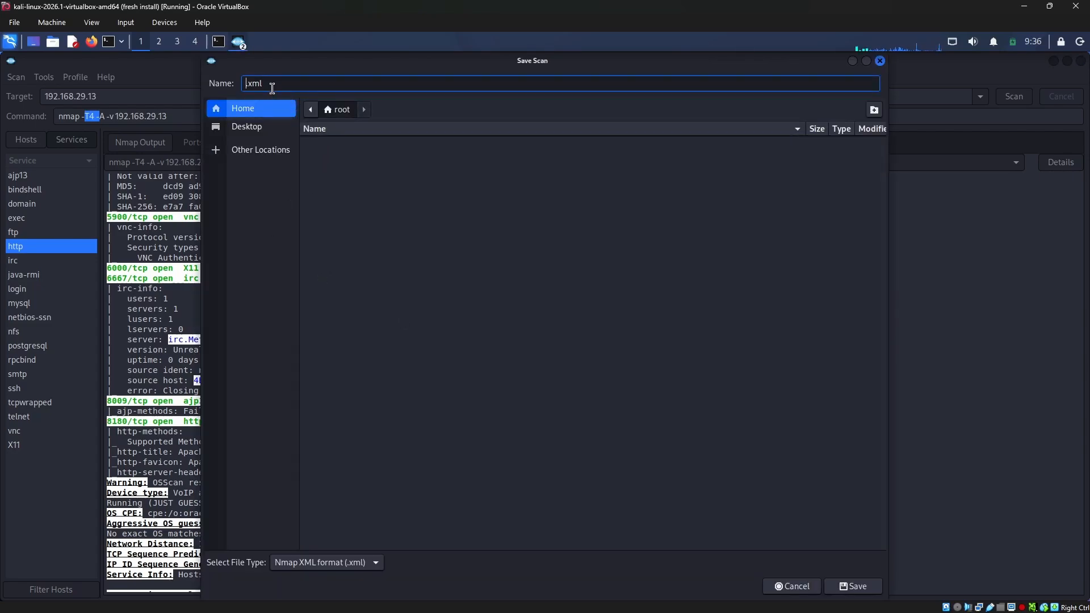
# Save the scan in Nmap XML format as /home/kali/file.xml
pyautogui.write('file')
pyautogui.click(312, 113)
pyautogui.click(329, 114)
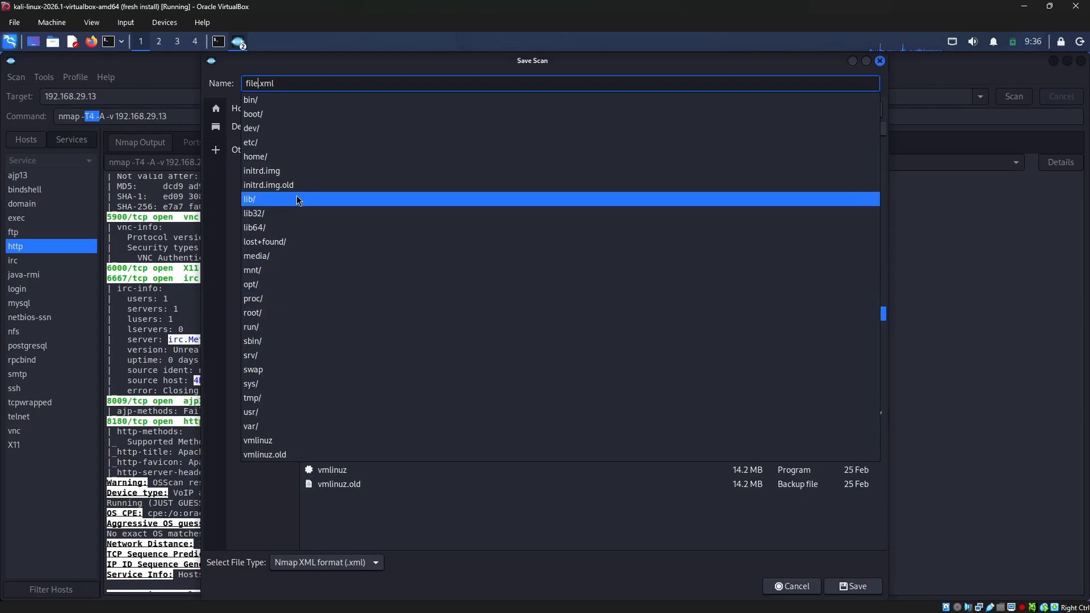
pyautogui.click(278, 156)
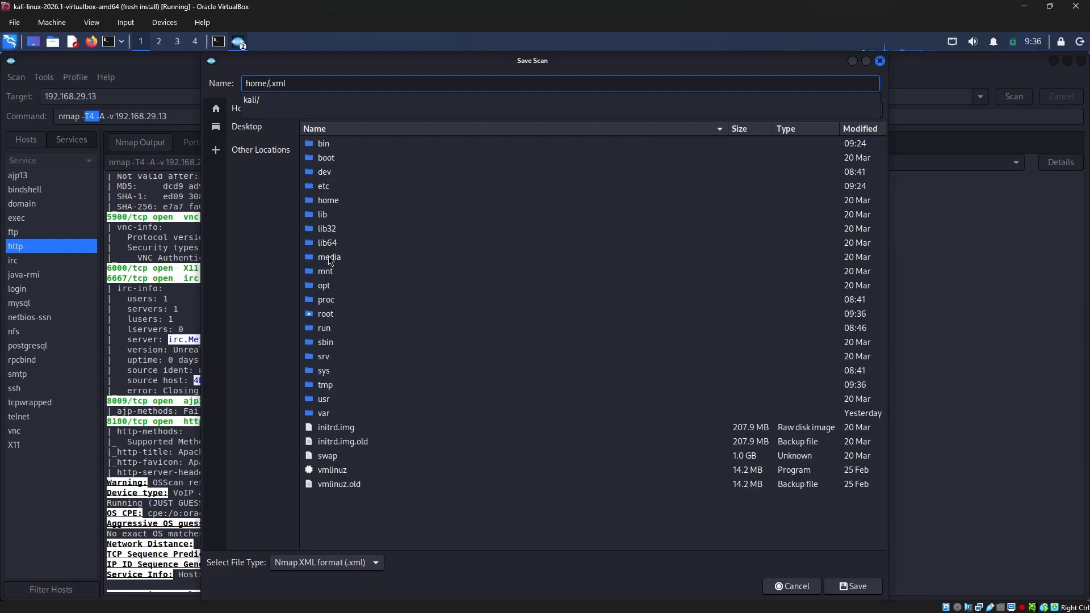
pyautogui.click(334, 283)
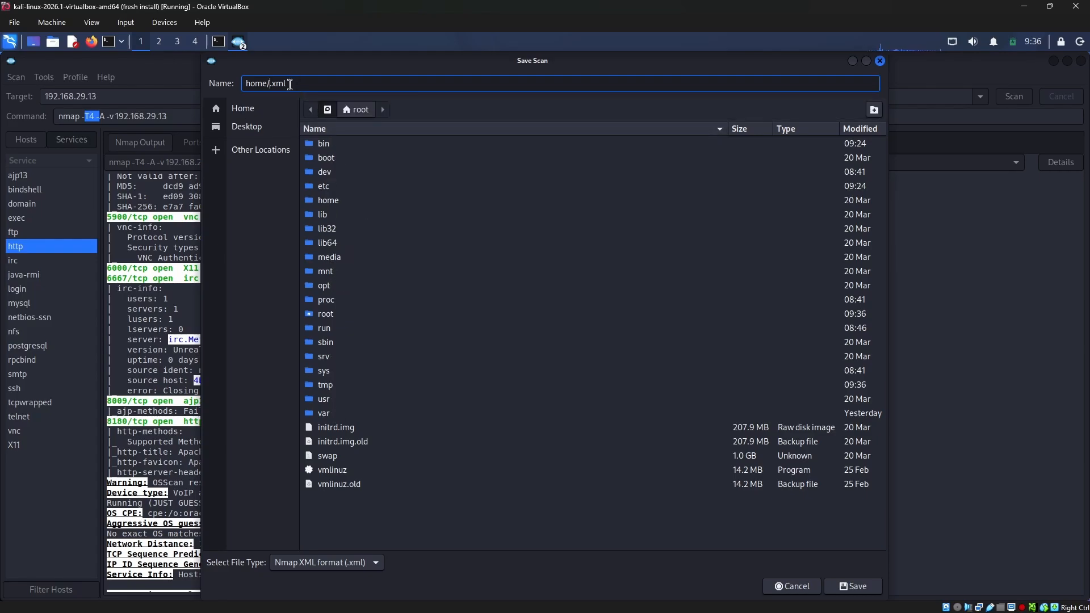
pyautogui.write('kali/file')
pyautogui.press('Return')
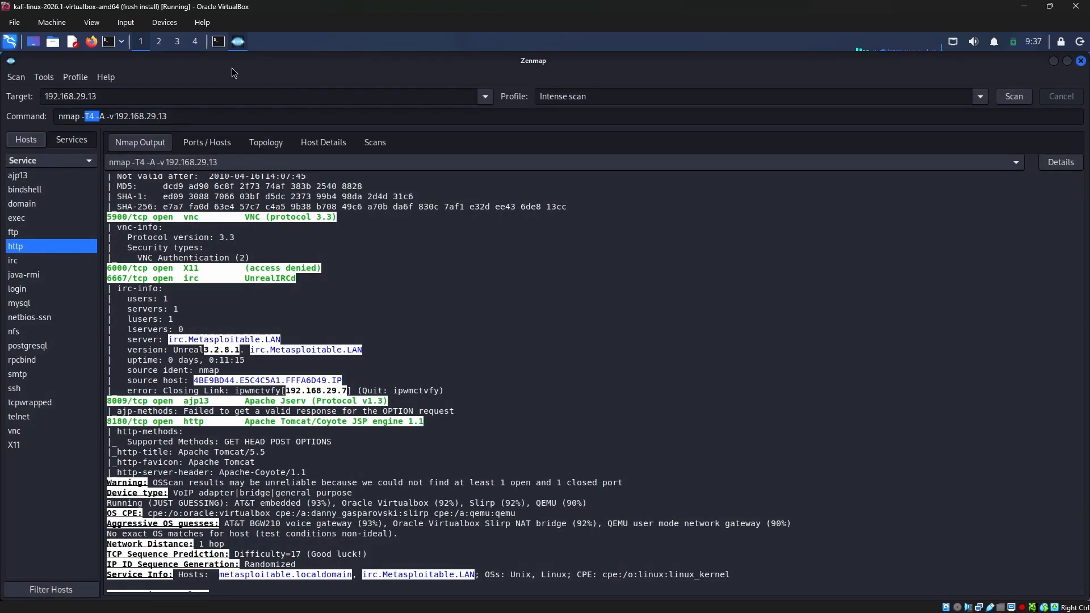
# Check in the file manager that file.xml sits in the kali home folder
pyautogui.click(52, 41)
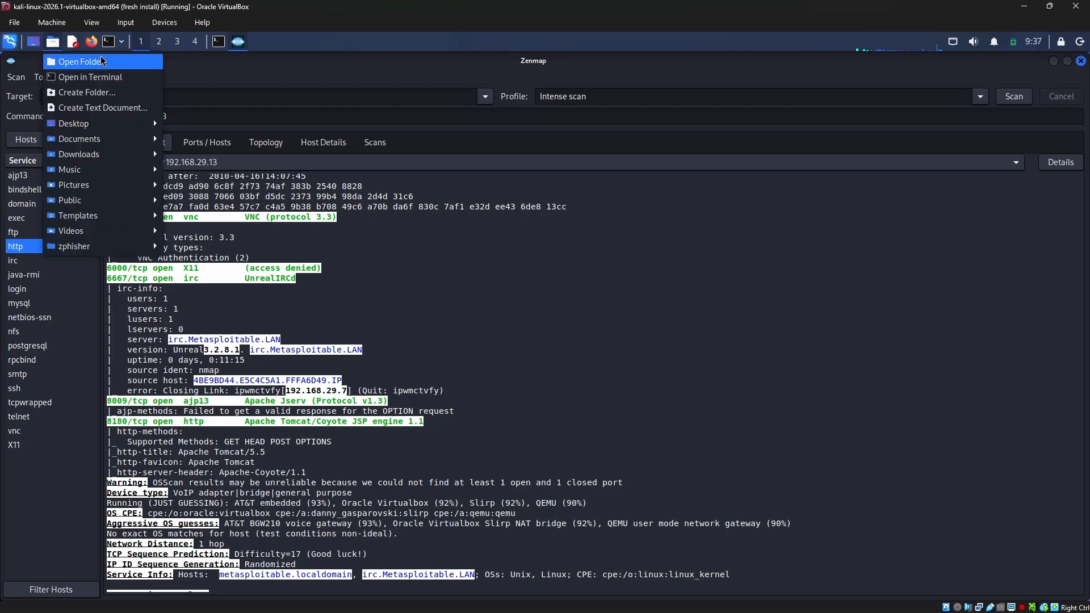
pyautogui.click(69, 63)
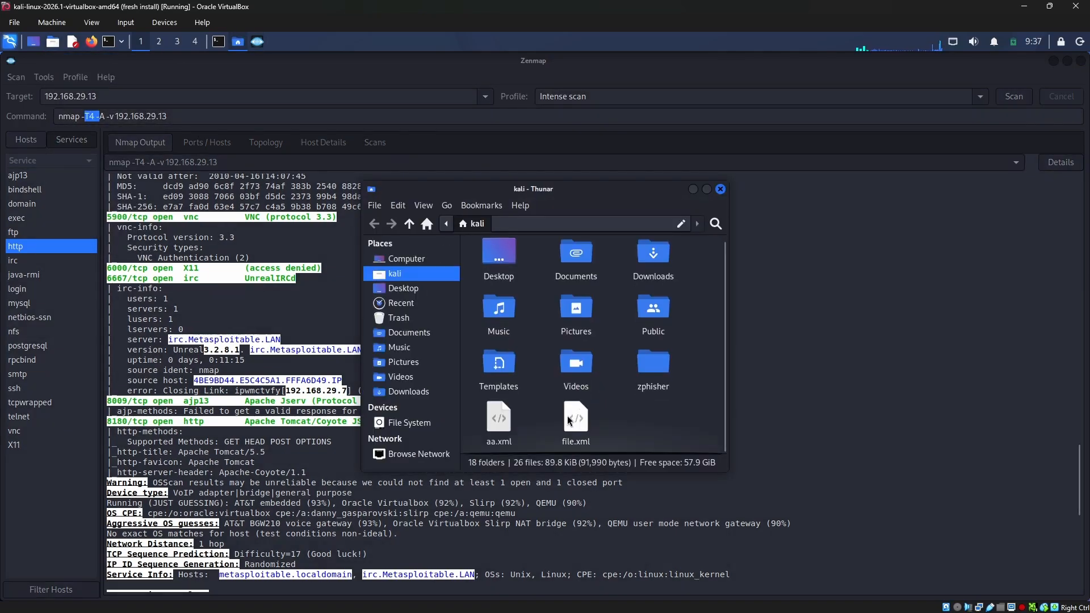
pyautogui.click(570, 417)
pyautogui.click(662, 438)
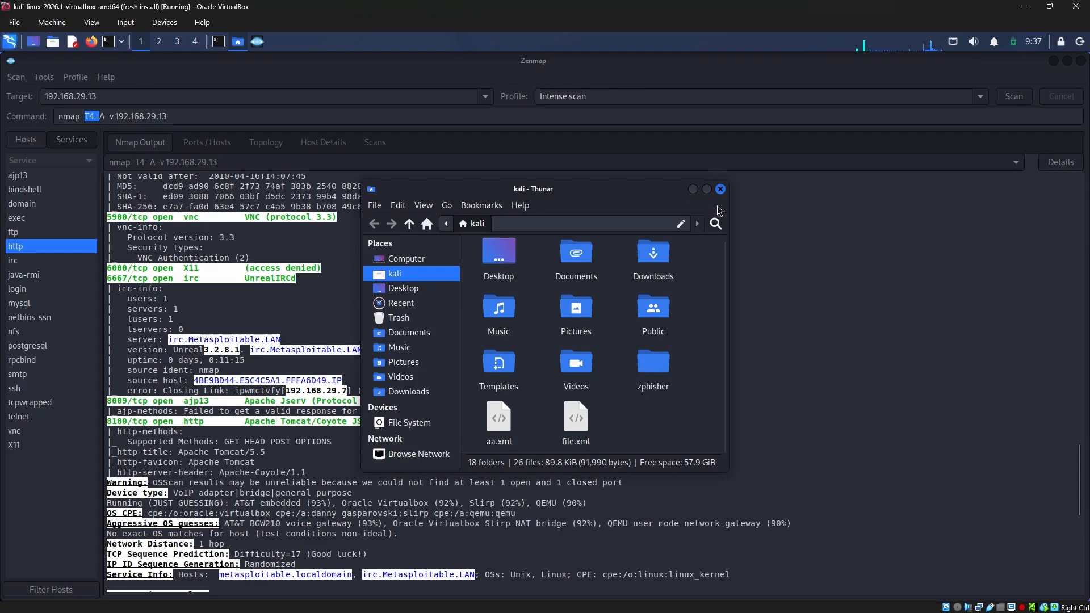
# Close the file manager, then close Zenmap without keeping unsaved changes
pyautogui.click(720, 189)
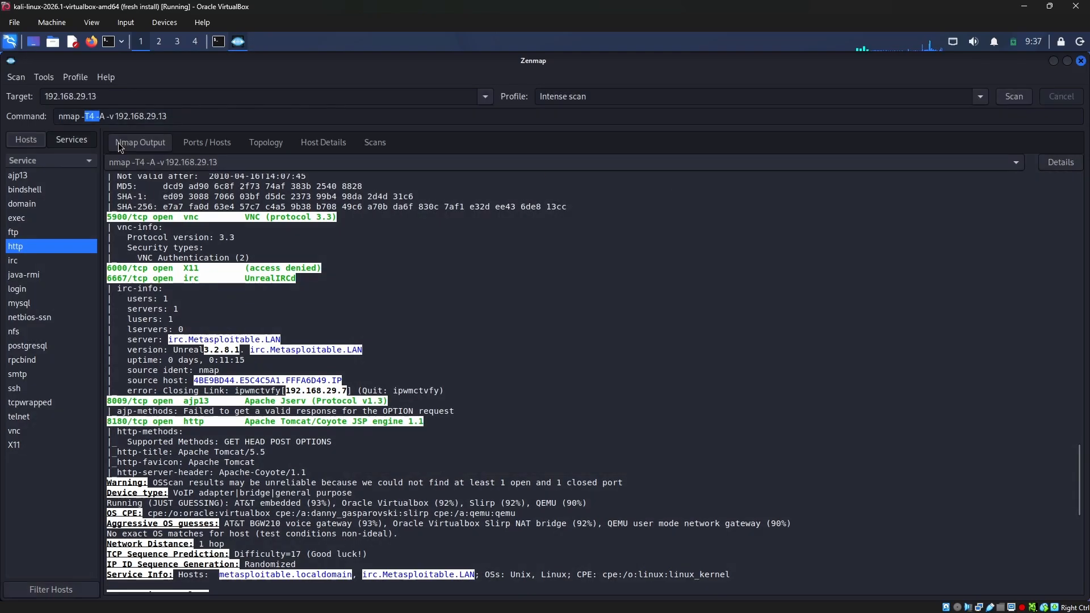
pyautogui.click(1080, 60)
pyautogui.click(523, 348)
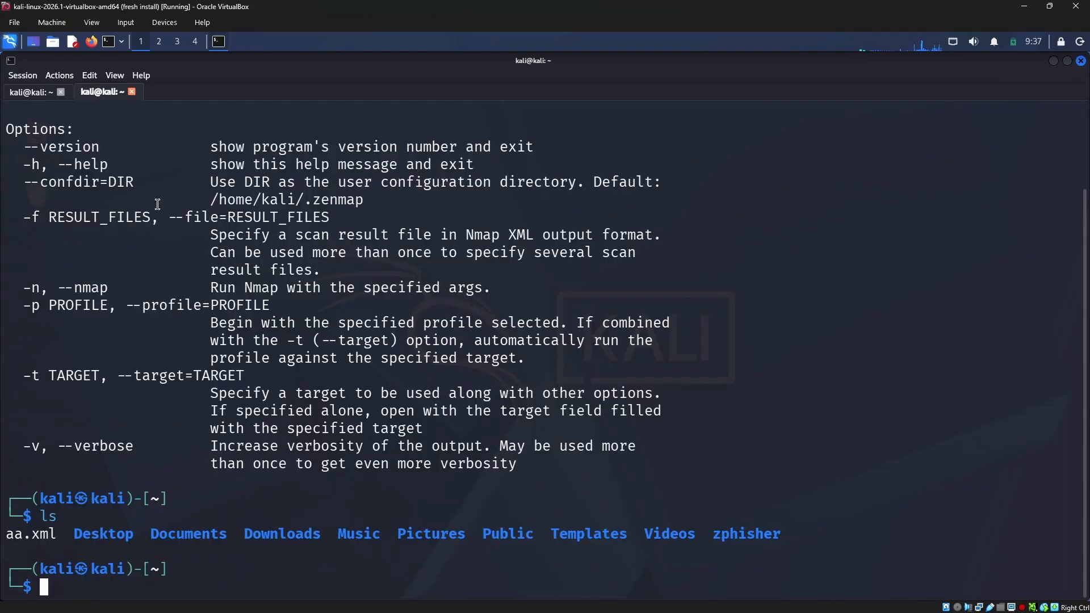
# Launch Zenmap as root via the 'zenm' menu search, entering the password, and reposition its window
pyautogui.click(9, 42)
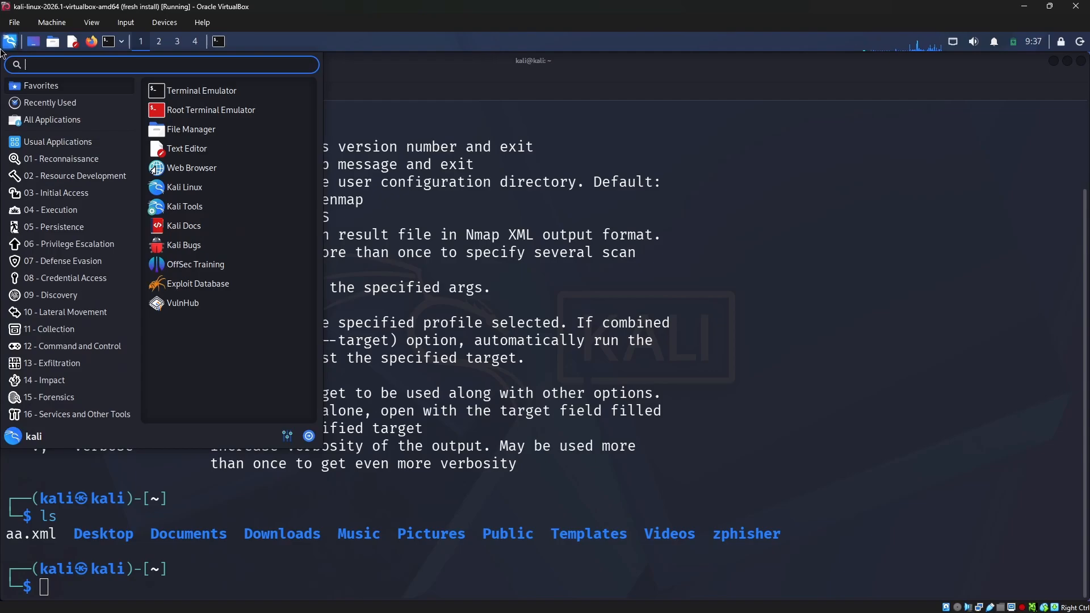
pyautogui.write('zenm')
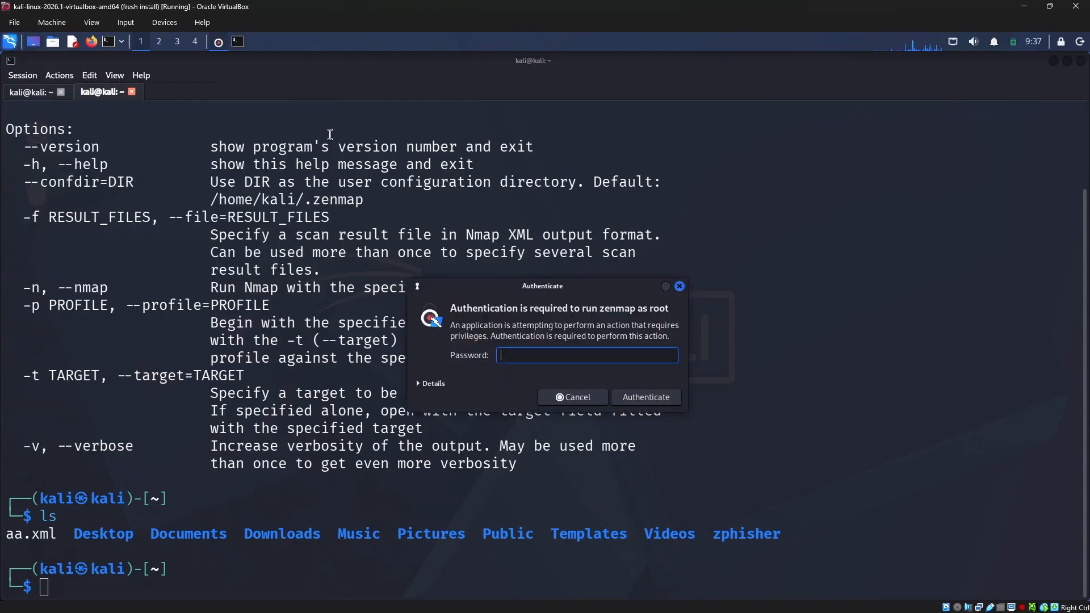
pyautogui.write('i')
pyautogui.press('Return')
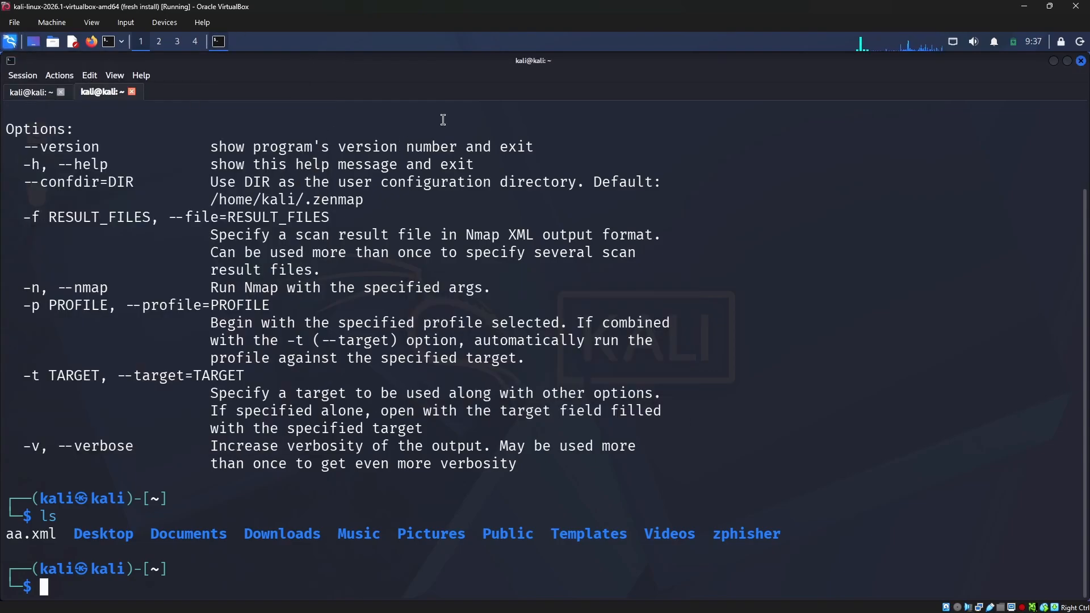
pyautogui.moveTo(552, 68); pyautogui.dragTo(606, 141)
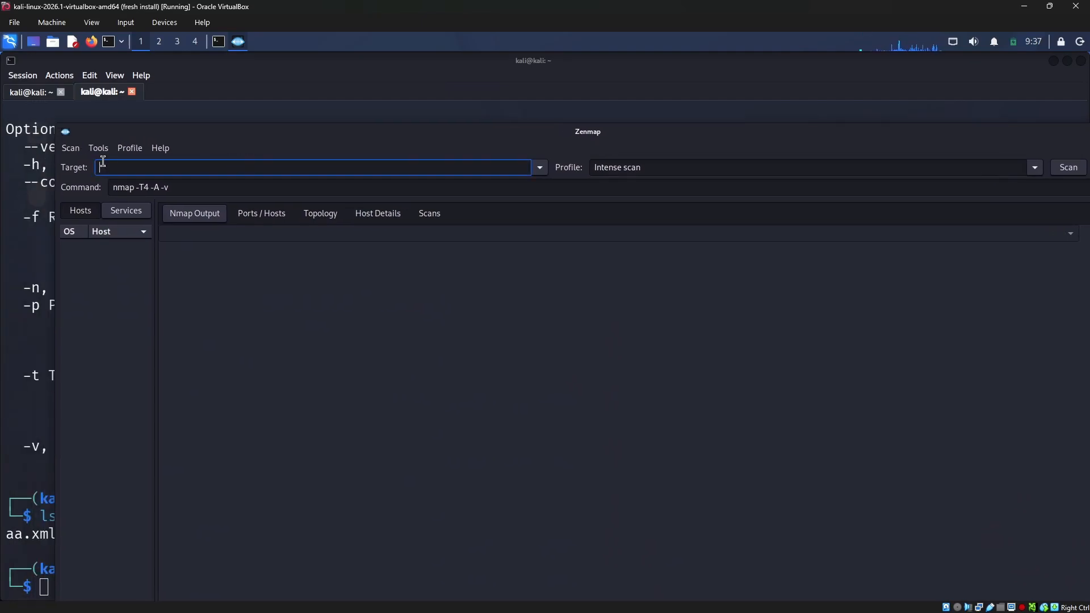
# Browse the Scan menu without choosing anything and reposition the Zenmap window
pyautogui.click(70, 148)
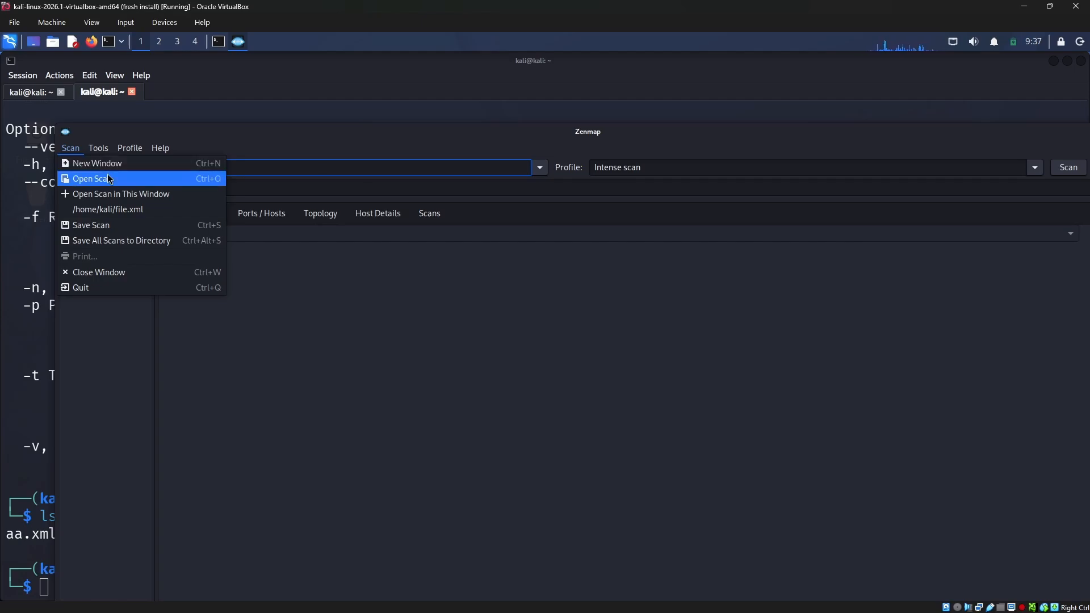
pyautogui.click(605, 136)
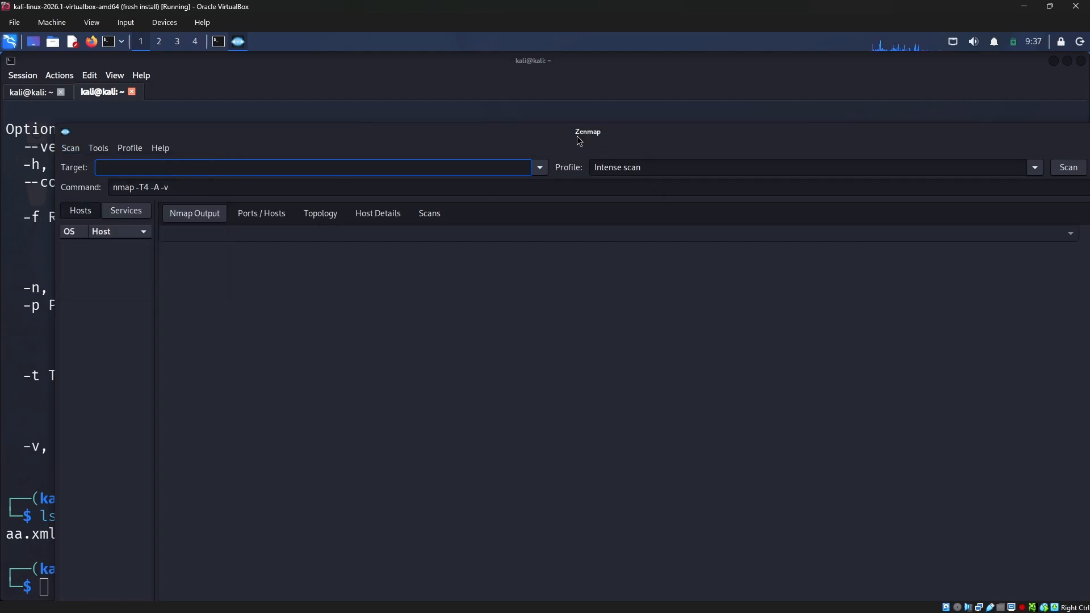
pyautogui.moveTo(579, 141); pyautogui.dragTo(568, 123)
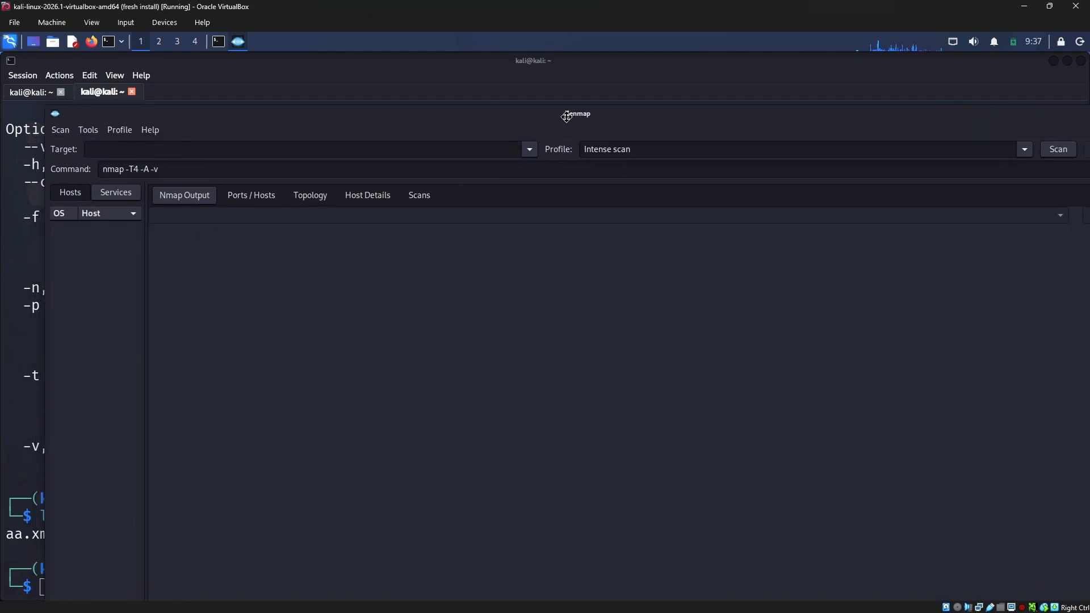
pyautogui.click(10, 41)
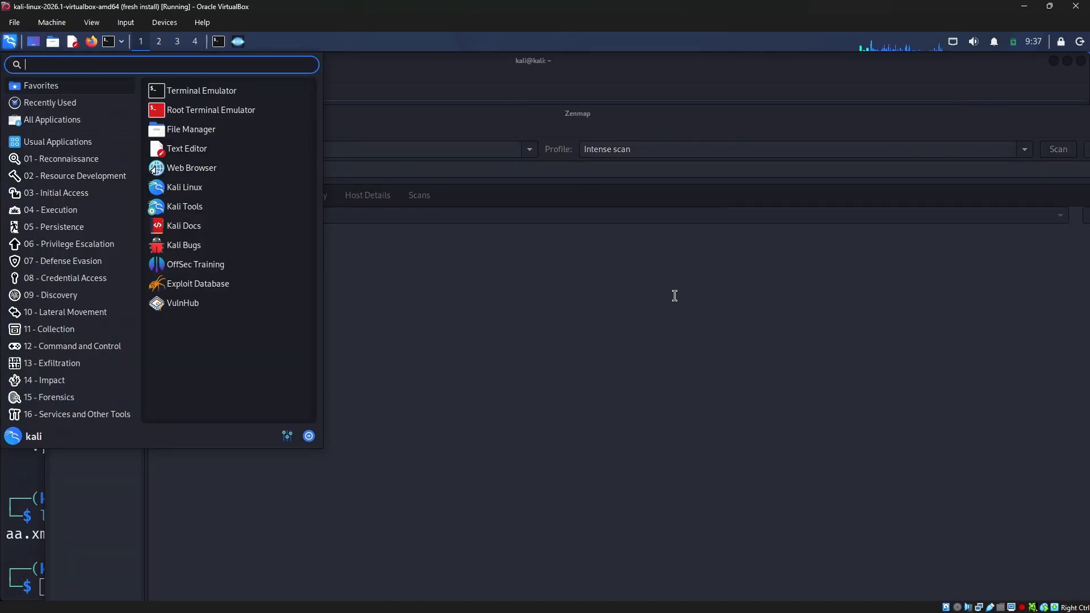
pyautogui.click(653, 253)
pyautogui.moveTo(597, 111); pyautogui.dragTo(613, 108)
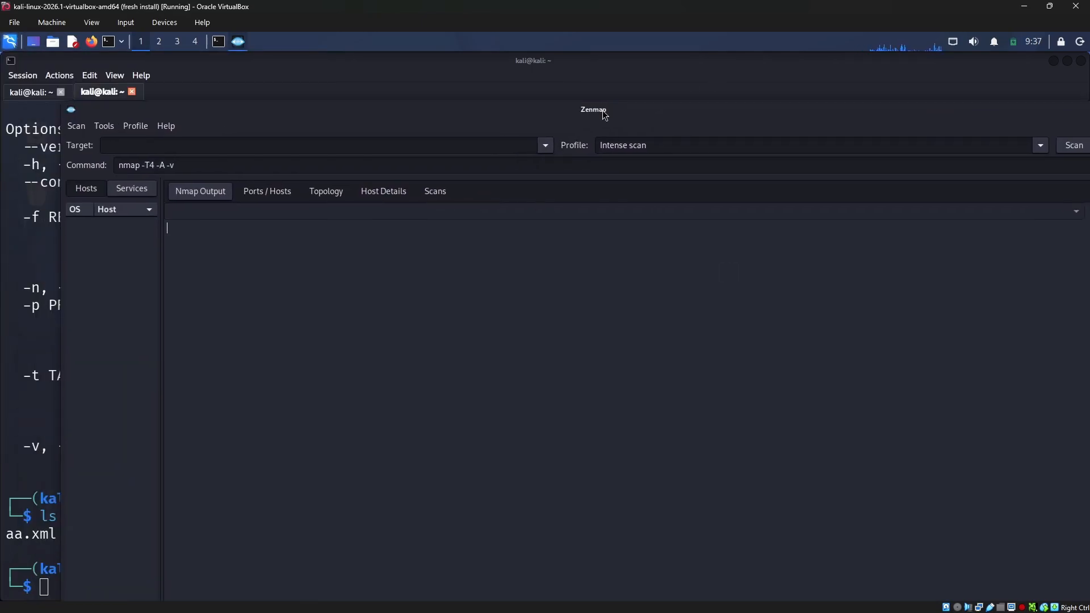
# Reopen the recent scan /home/kali/file.xml and view its Nmap Output
pyautogui.click(78, 126)
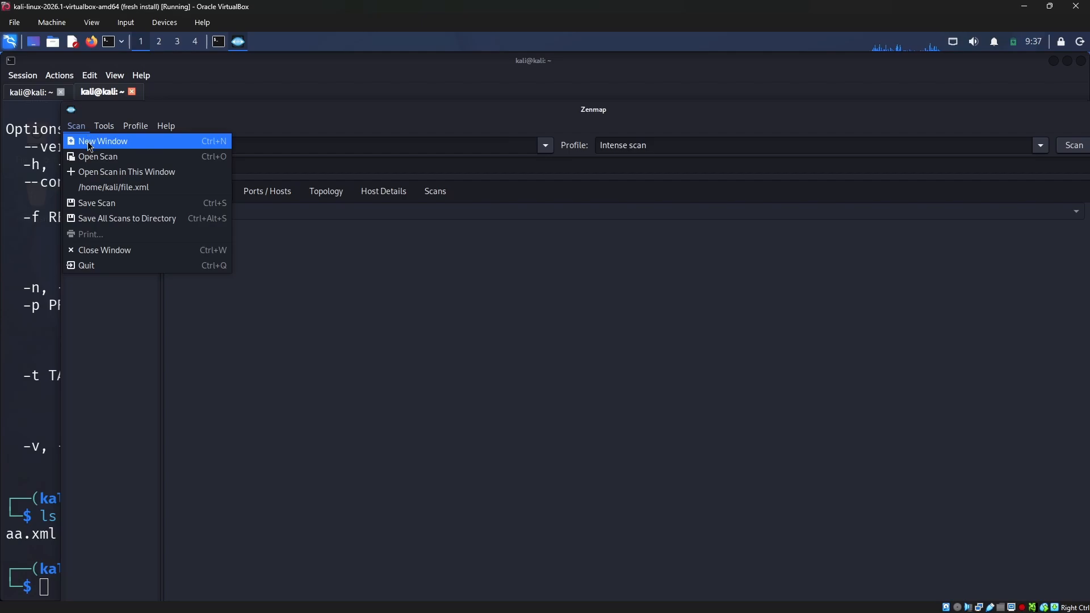
pyautogui.click(141, 318)
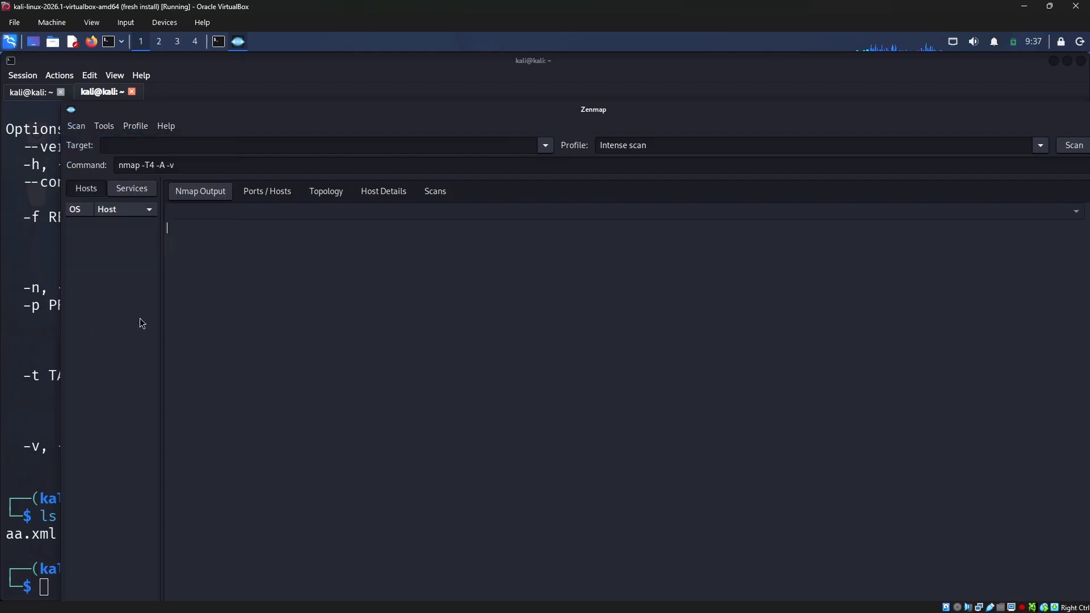
pyautogui.click(86, 130)
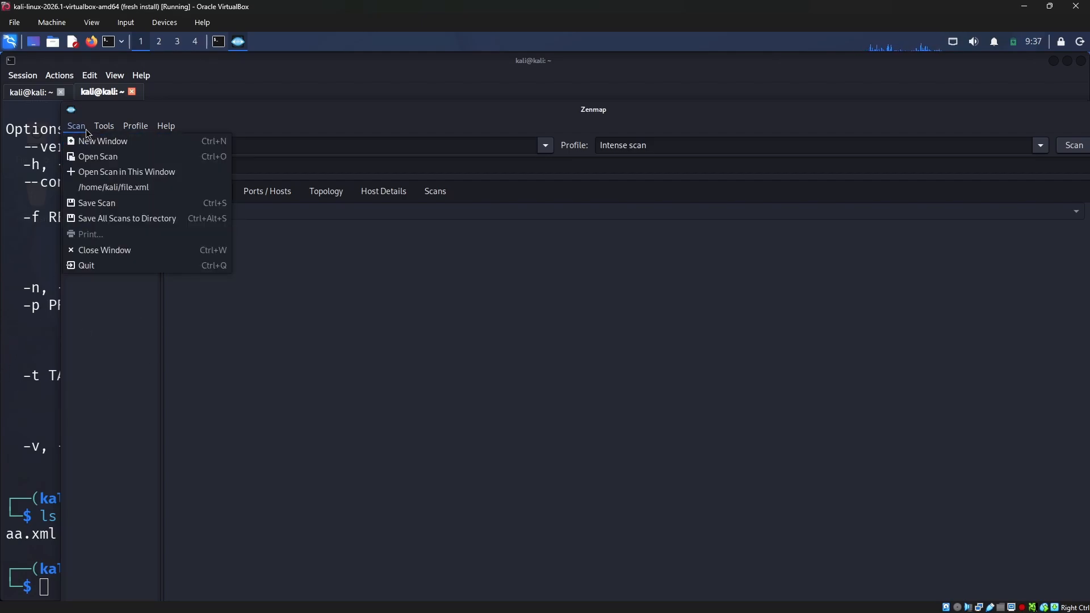
pyautogui.click(113, 187)
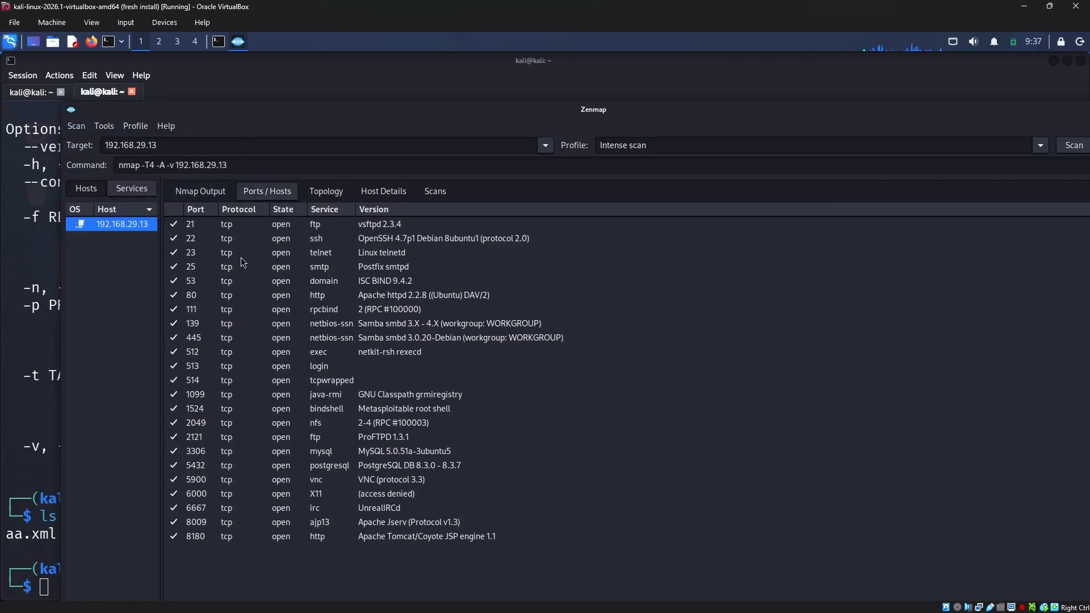
pyautogui.click(187, 193)
pyautogui.click(76, 126)
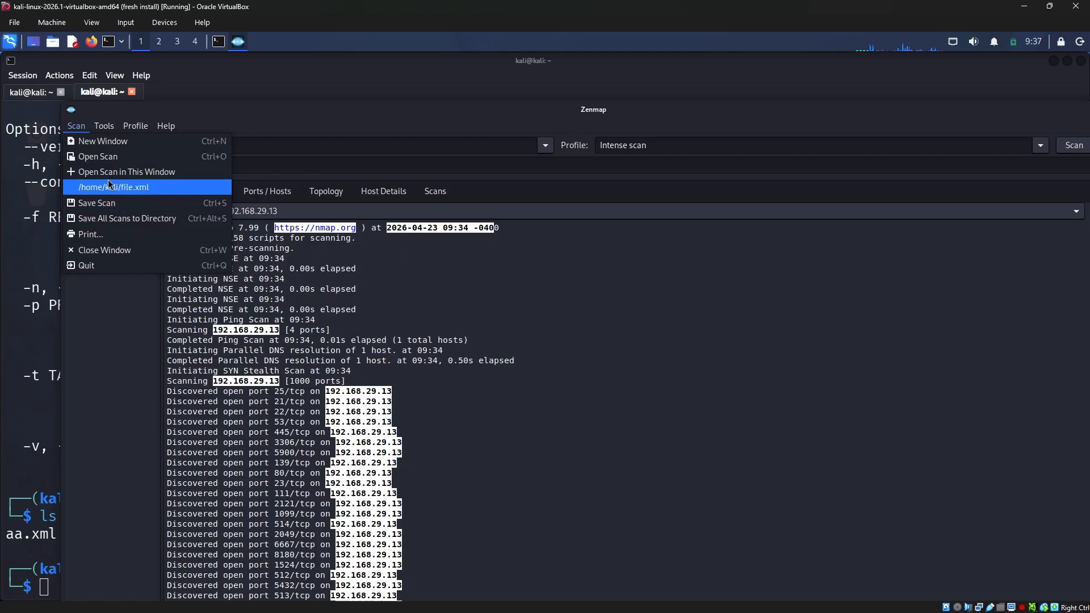
# Open file.xml again through the Open Scan file chooser
pyautogui.click(101, 156)
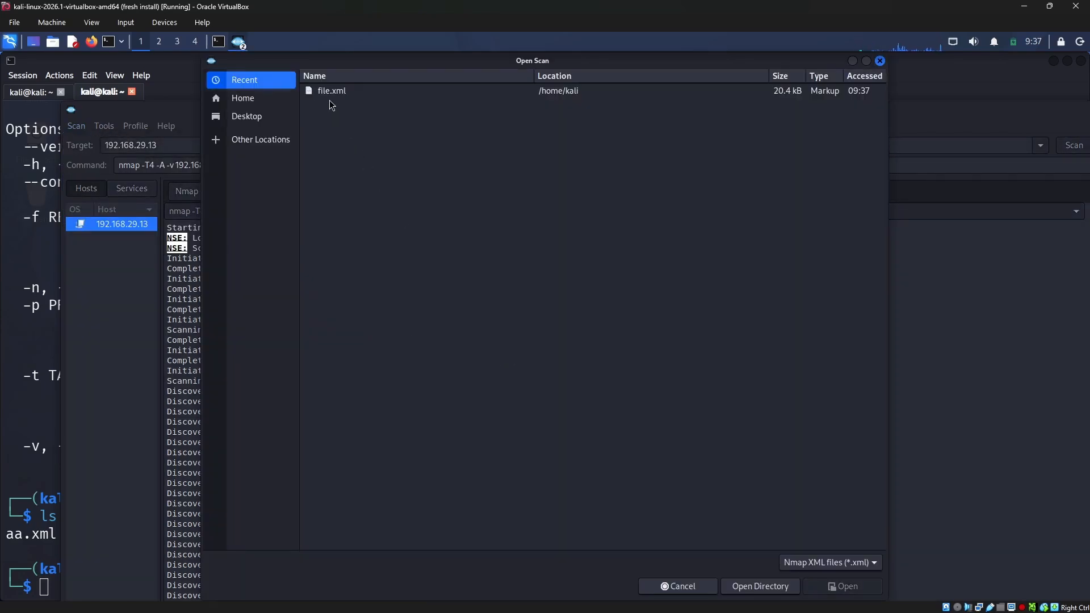
pyautogui.click(330, 101)
pyautogui.click(844, 586)
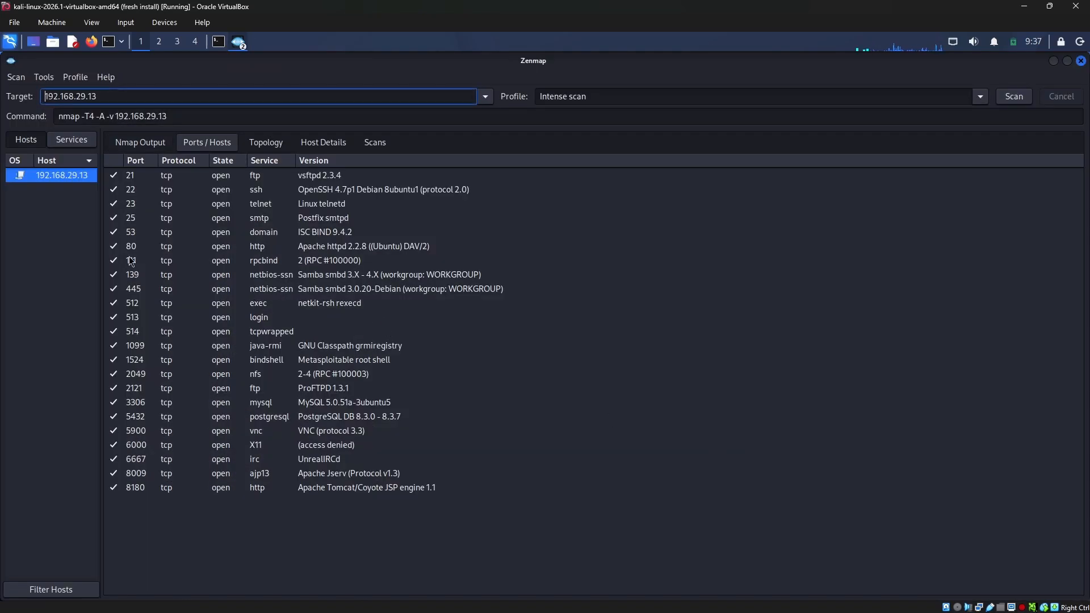
# Look through Topology, Host Details, Scans and Services views, then close the extra Zenmap window
pyautogui.click(266, 143)
pyautogui.click(323, 142)
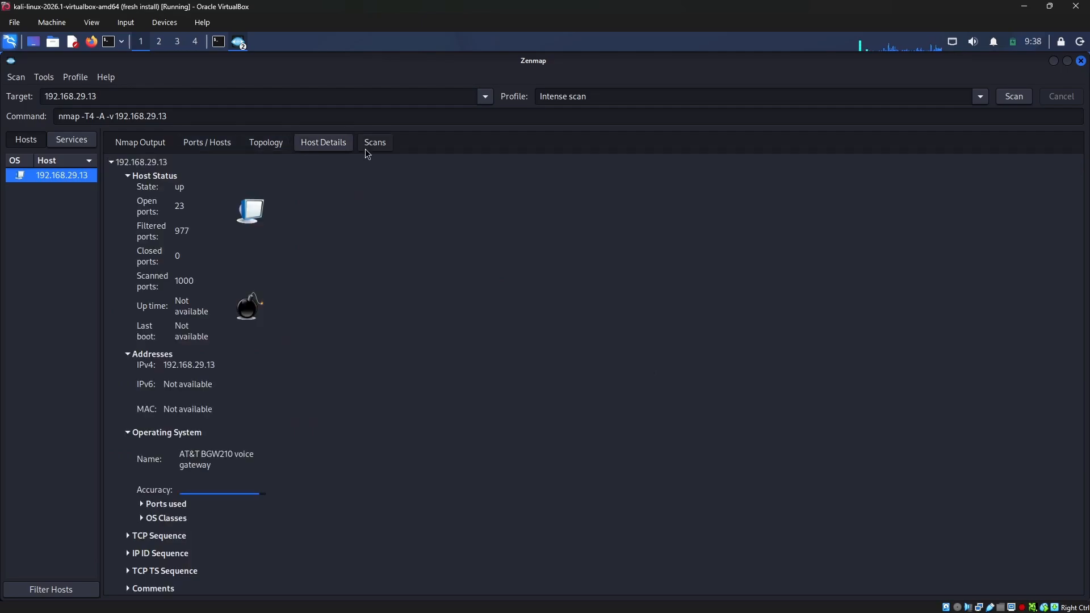
pyautogui.click(367, 149)
pyautogui.click(50, 146)
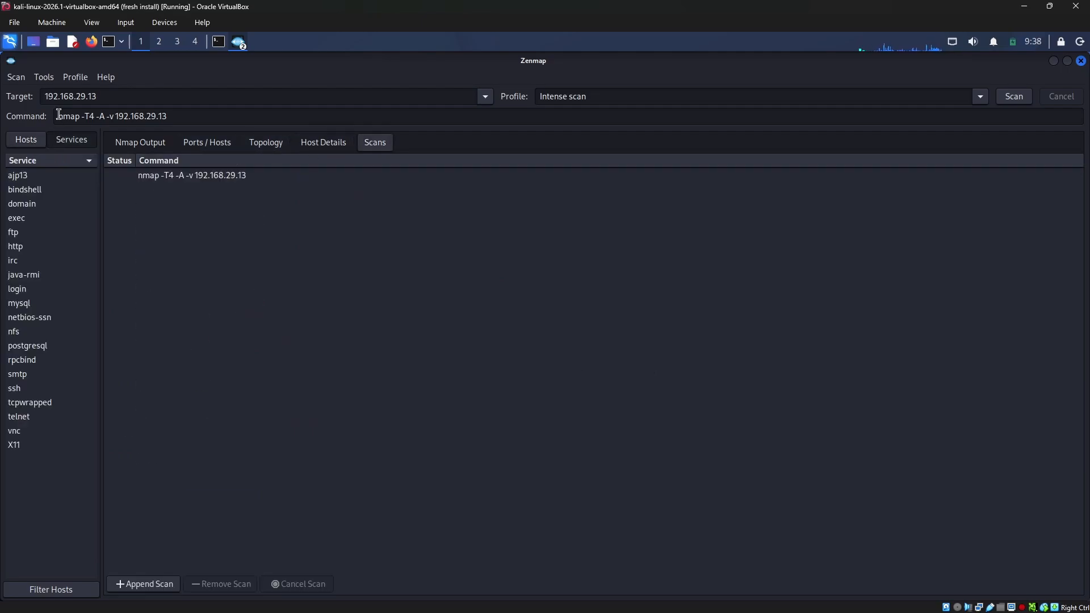
pyautogui.click(17, 78)
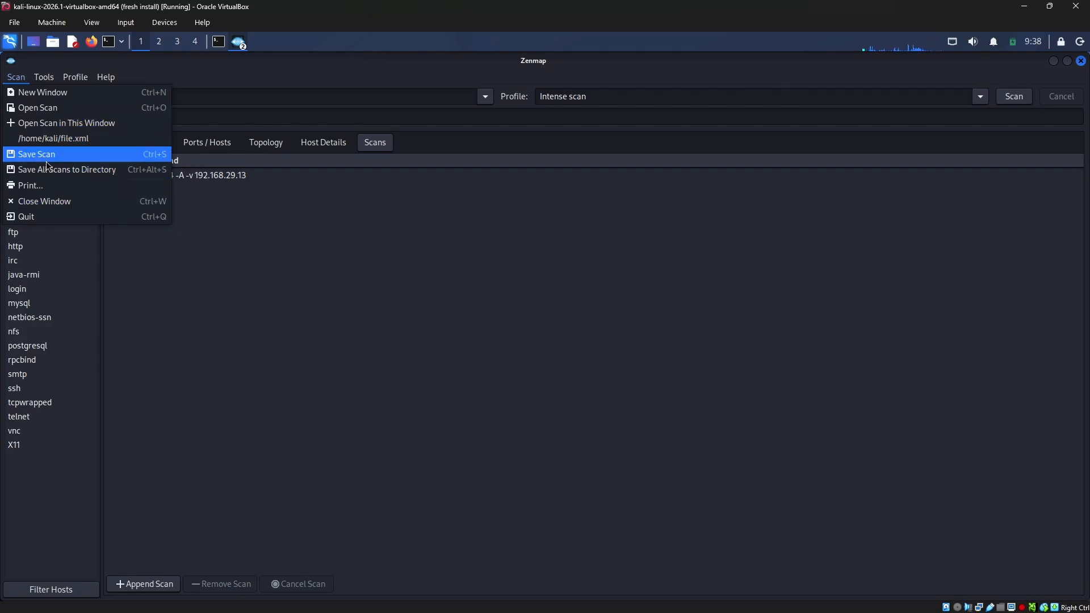
pyautogui.click(49, 217)
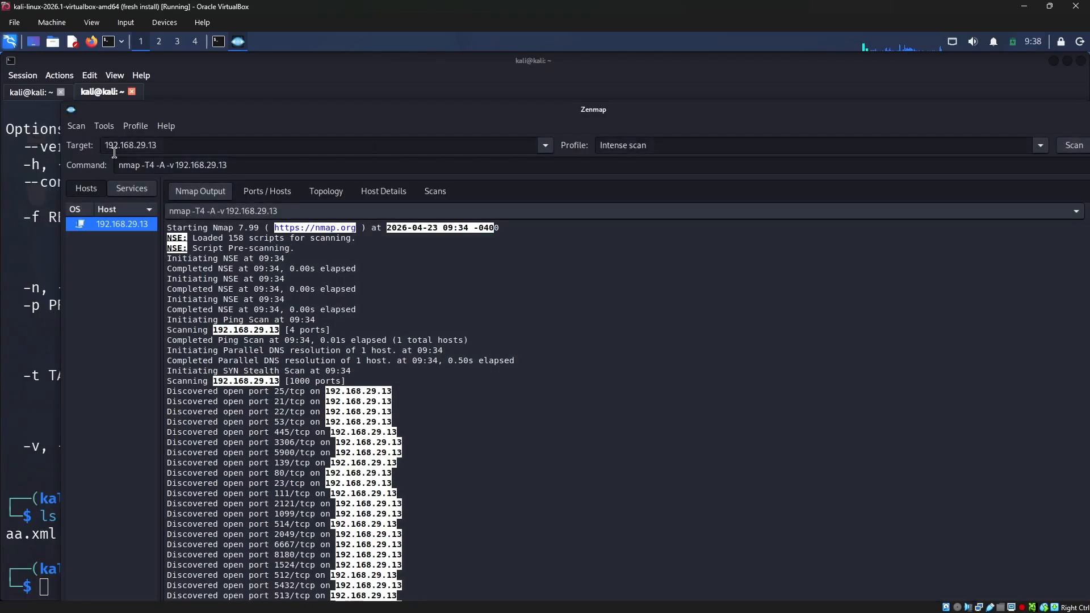
# Start Compare Results with the 192.168.29.13 intense scan as A Scan
pyautogui.click(104, 125)
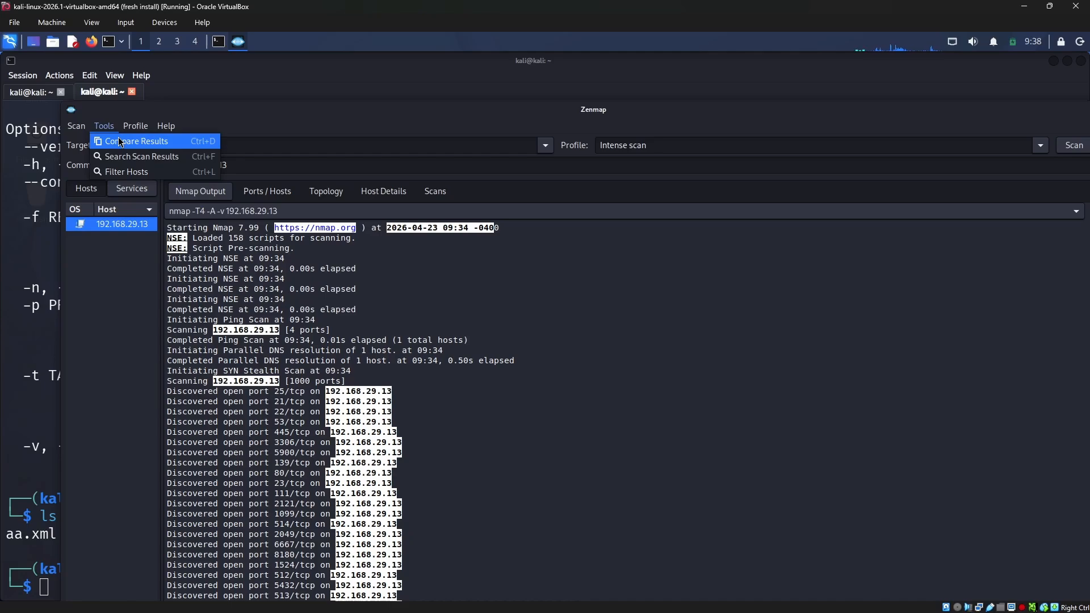
pyautogui.click(119, 141)
pyautogui.click(486, 220)
pyautogui.click(441, 240)
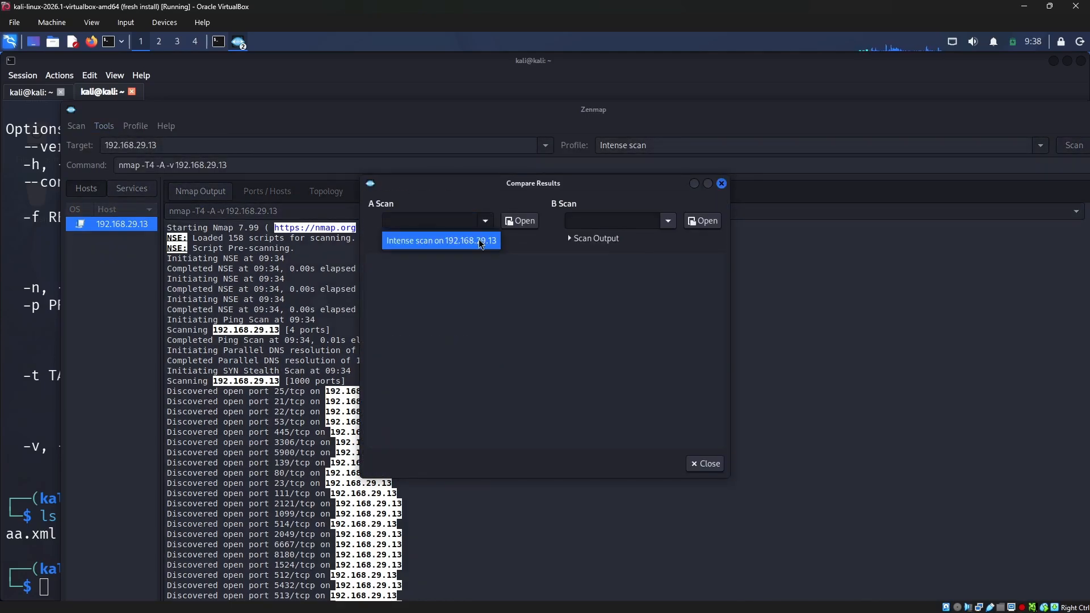
pyautogui.click(668, 221)
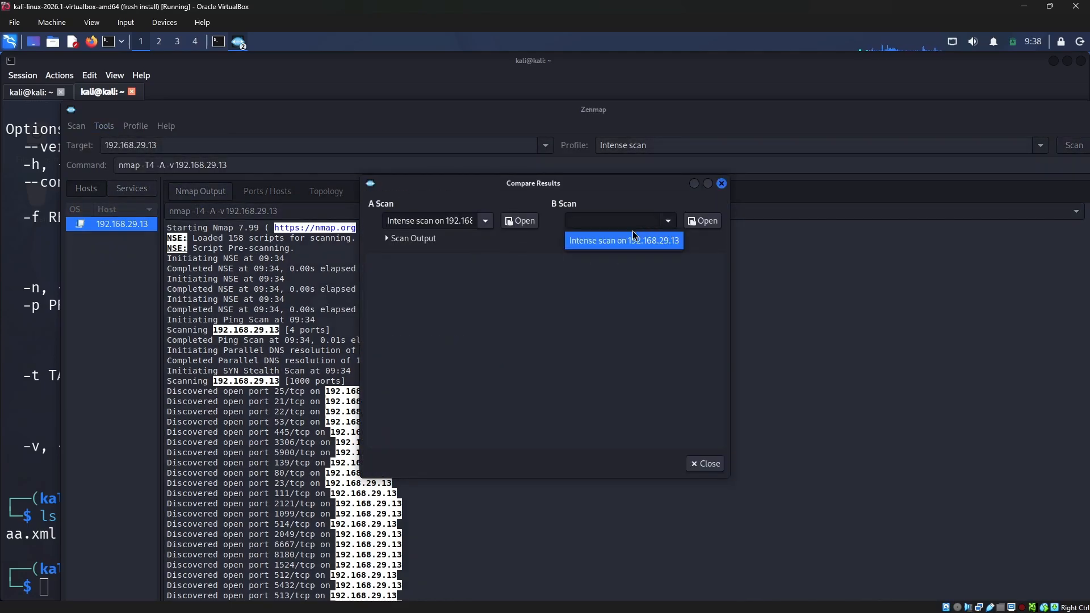
pyautogui.click(612, 311)
# Load /home/kali/aa.xml as the B Scan to compare against
pyautogui.click(708, 224)
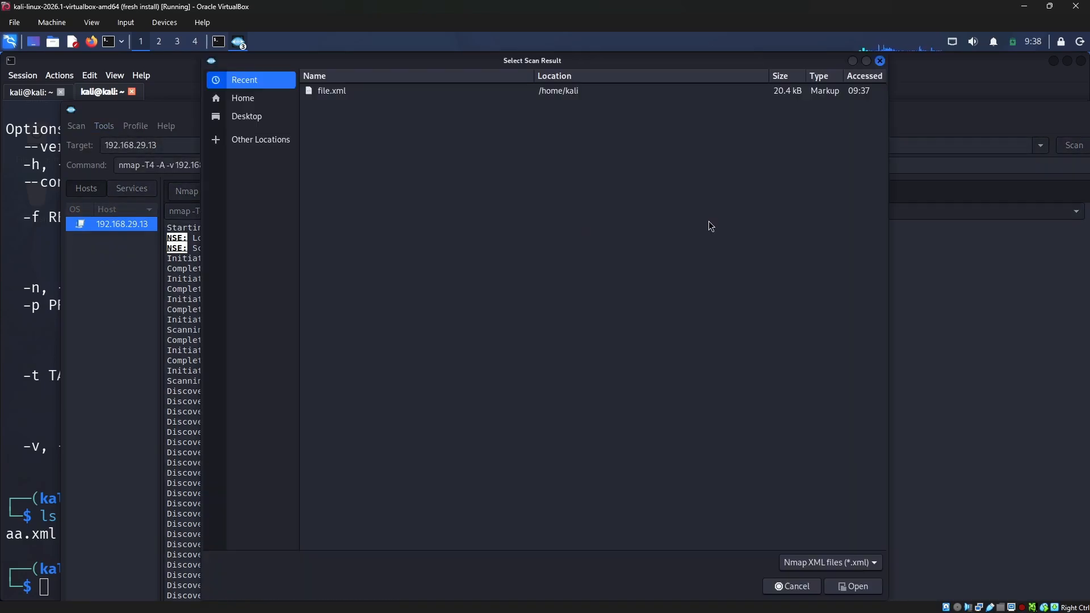
pyautogui.click(260, 98)
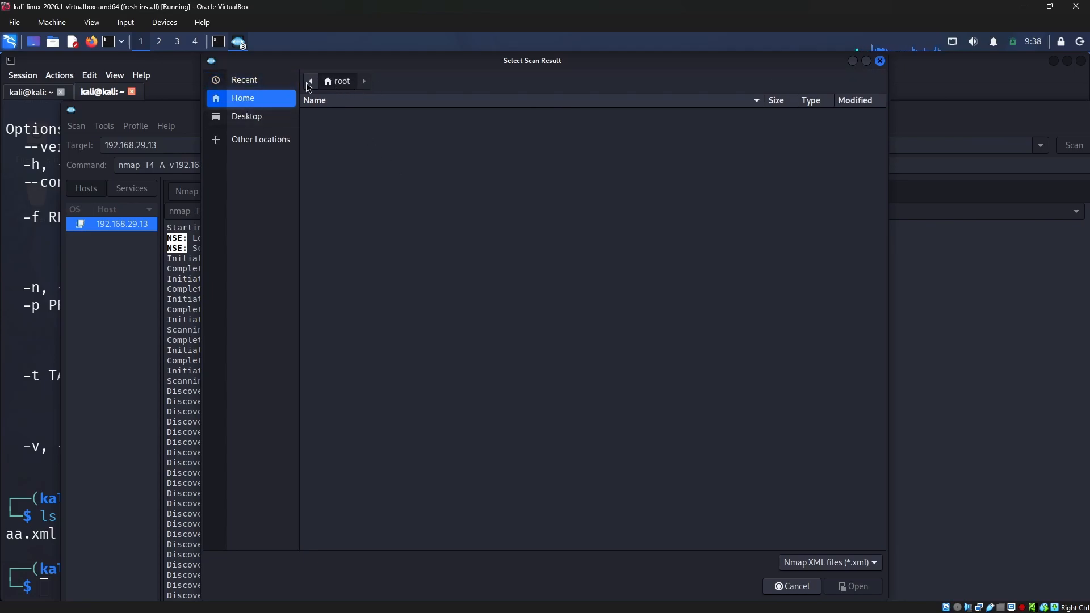
pyautogui.click(309, 84)
pyautogui.click(328, 84)
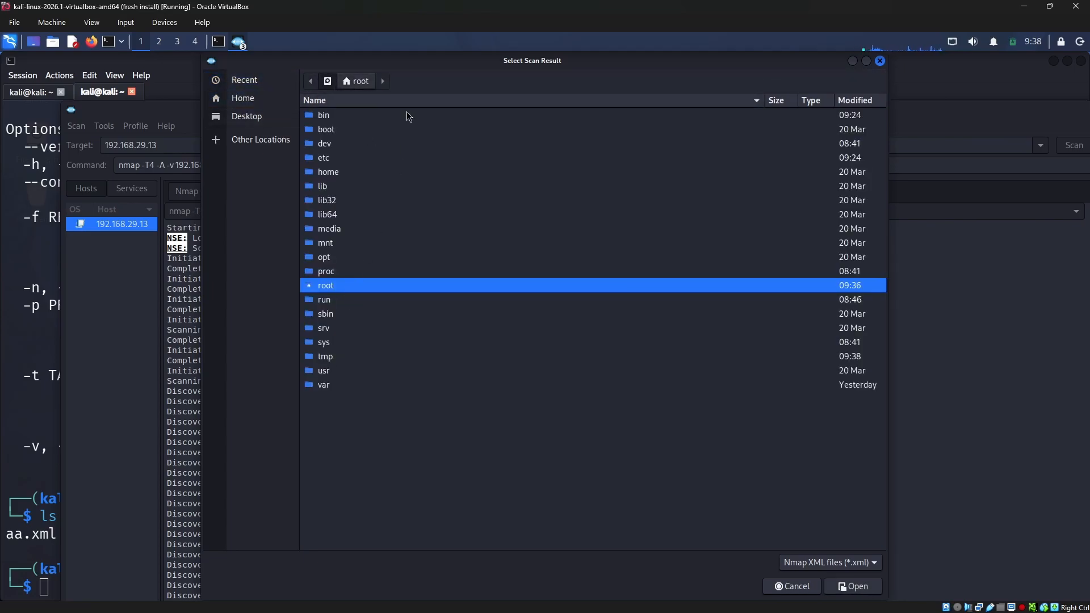
pyautogui.click(338, 173)
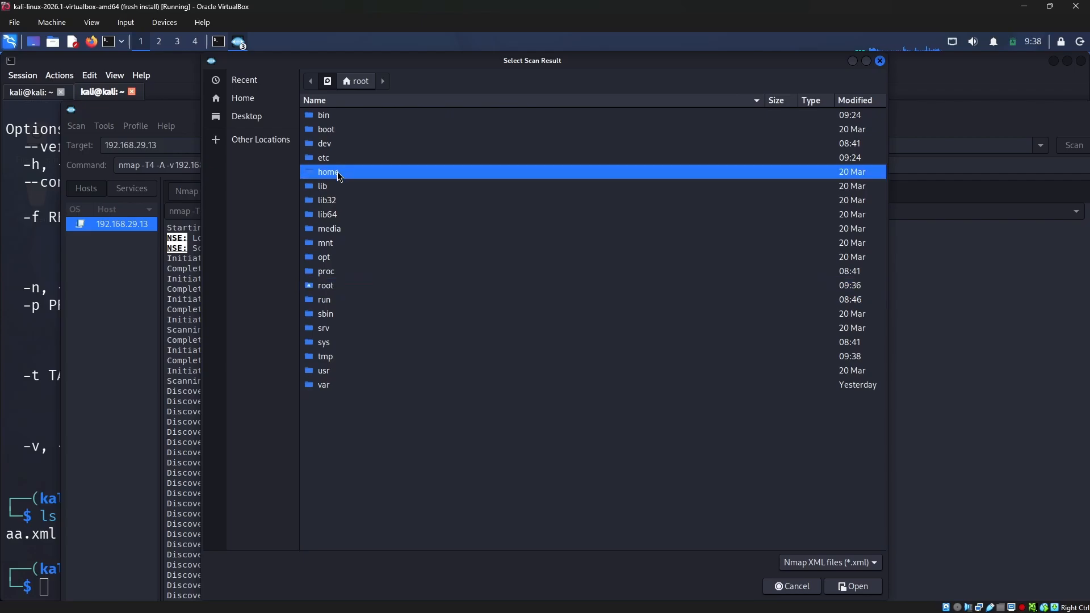
pyautogui.doubleClick(339, 174)
pyautogui.doubleClick(333, 117)
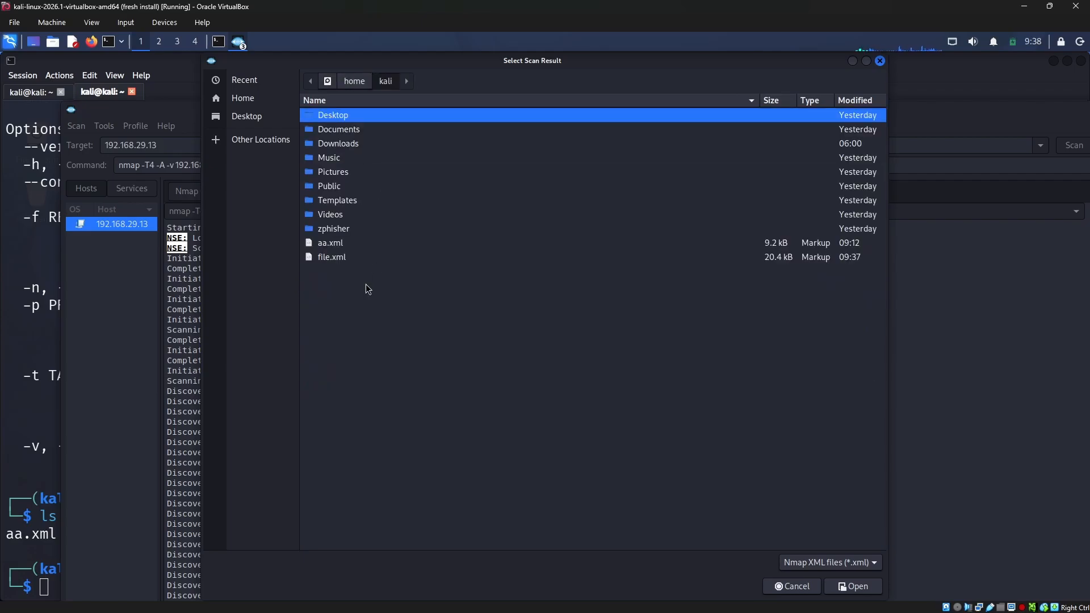
pyautogui.click(347, 244)
pyautogui.click(858, 587)
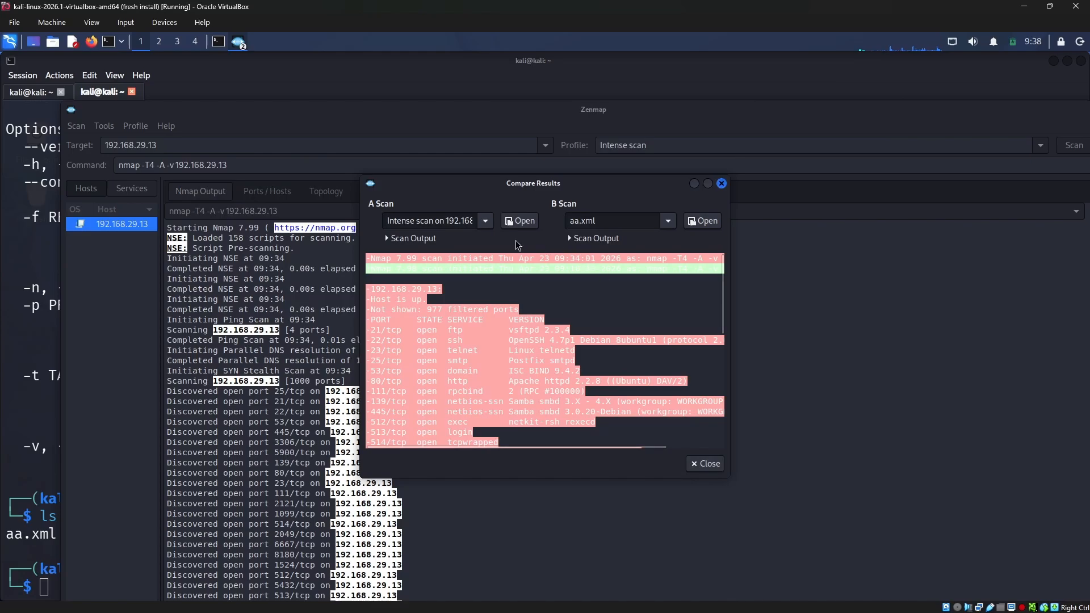
pyautogui.scroll(-10, 511, 369)
pyautogui.scroll(10, 471, 318)
pyautogui.scroll(-10, 491, 342)
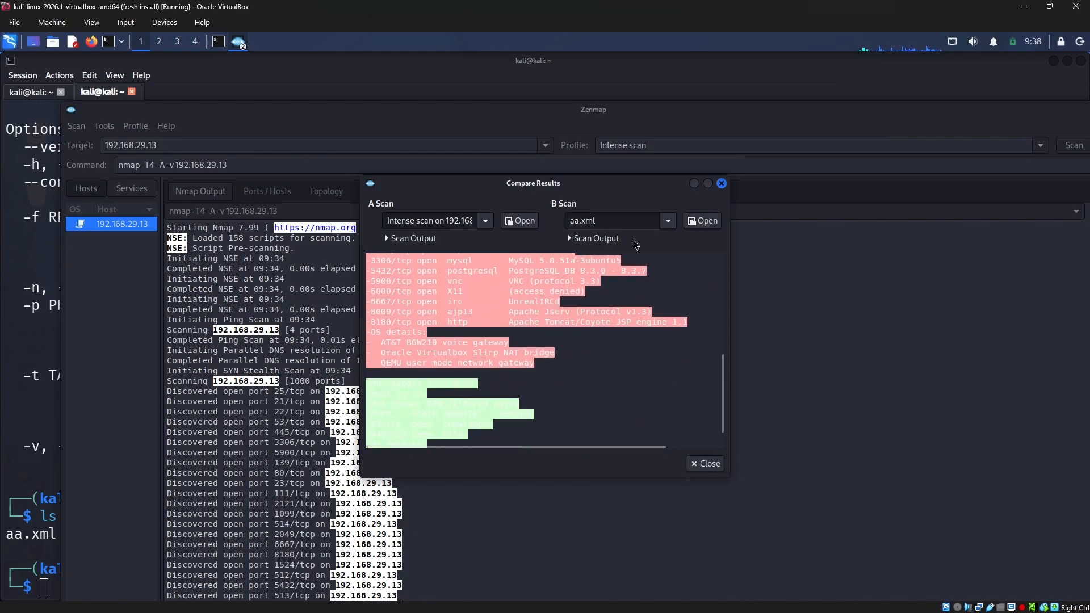
pyautogui.click(707, 184)
pyautogui.scroll(2, 104, 240)
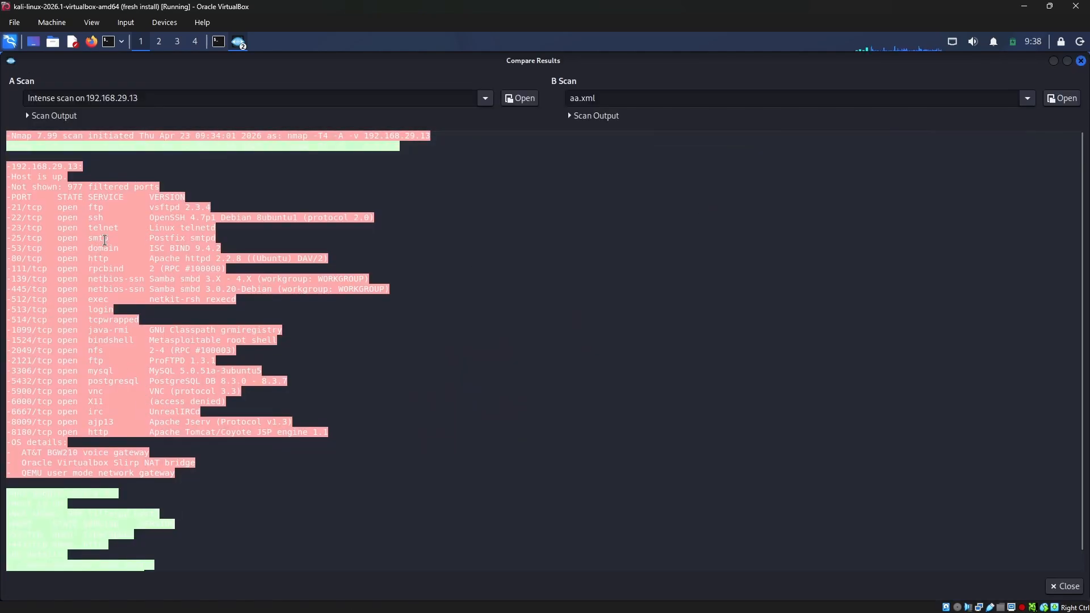
pyautogui.click(43, 120)
pyautogui.click(38, 119)
pyautogui.moveTo(102, 535); pyautogui.dragTo(7, 492)
pyautogui.scroll(-1, 73, 494)
pyautogui.moveTo(74, 566); pyautogui.dragTo(10, 465)
pyautogui.click(156, 518)
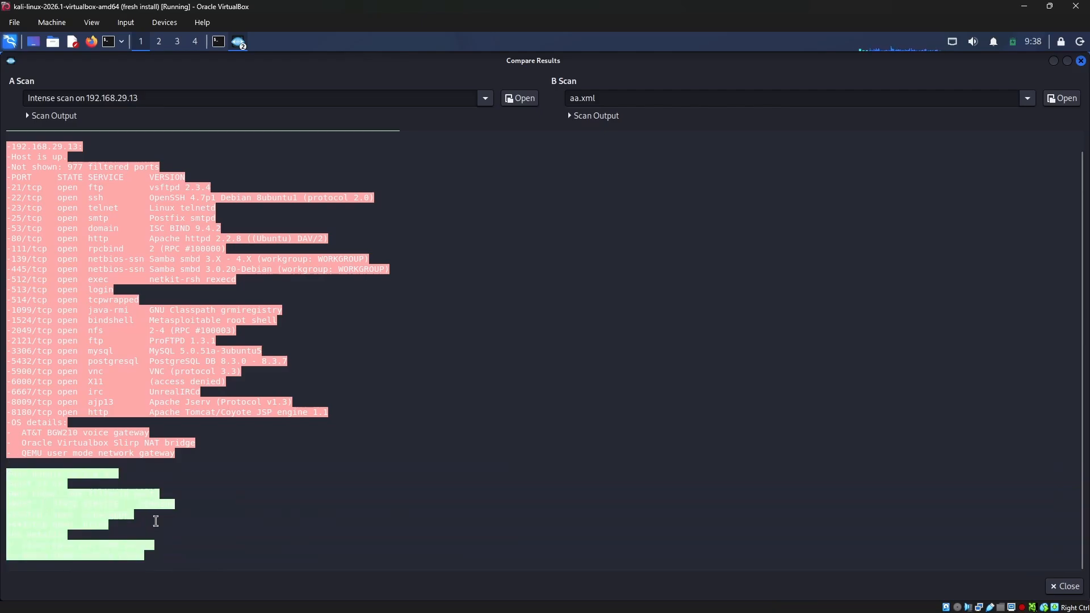
pyautogui.moveTo(145, 555); pyautogui.dragTo(4, 473)
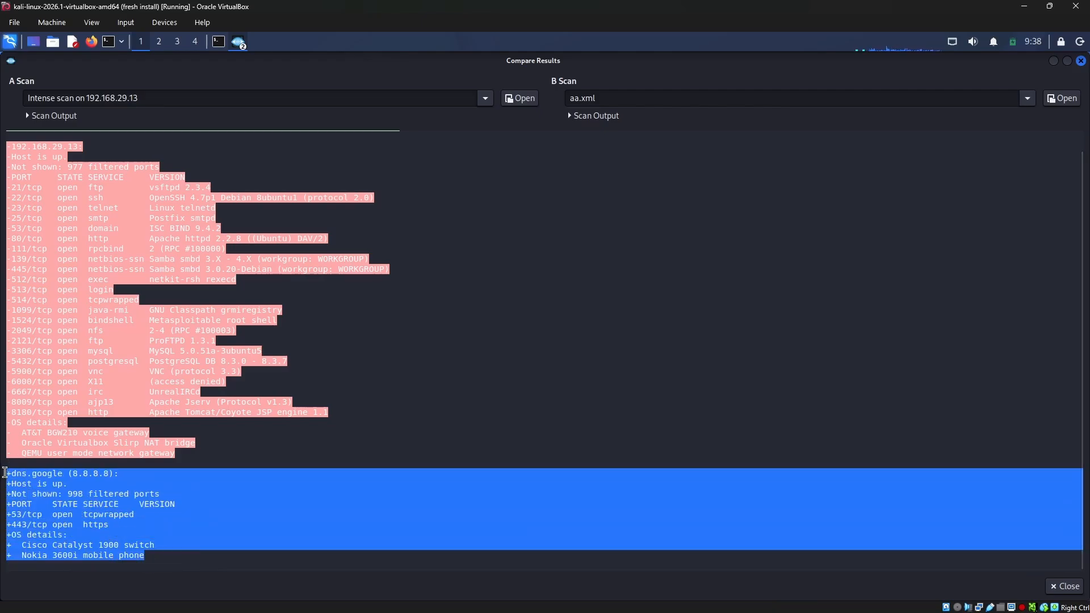
pyautogui.scroll(1, 92, 416)
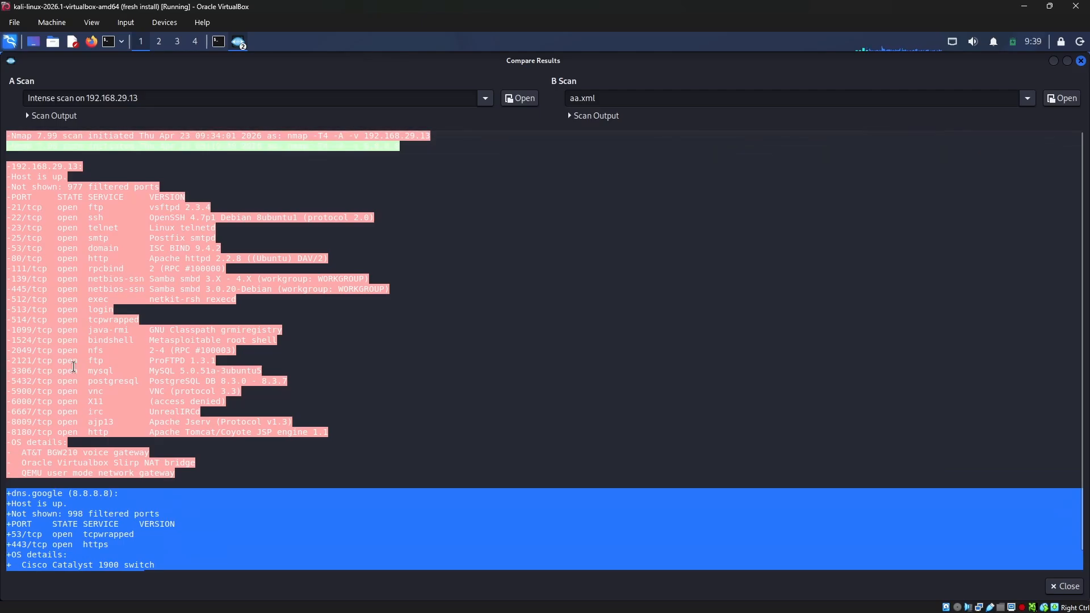
pyautogui.moveTo(169, 484); pyautogui.dragTo(1, 139)
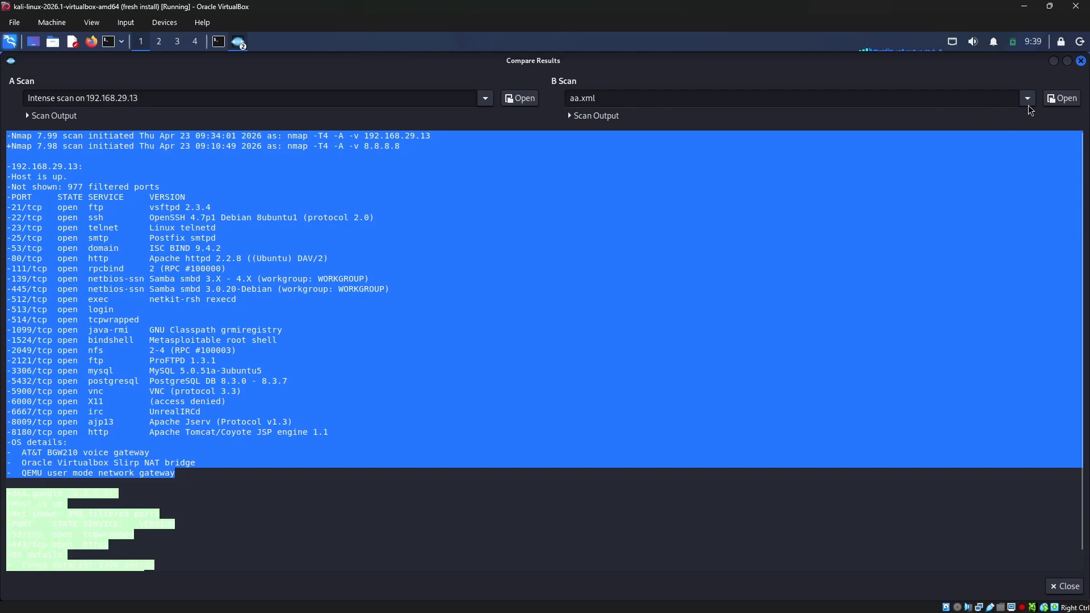
pyautogui.click(855, 529)
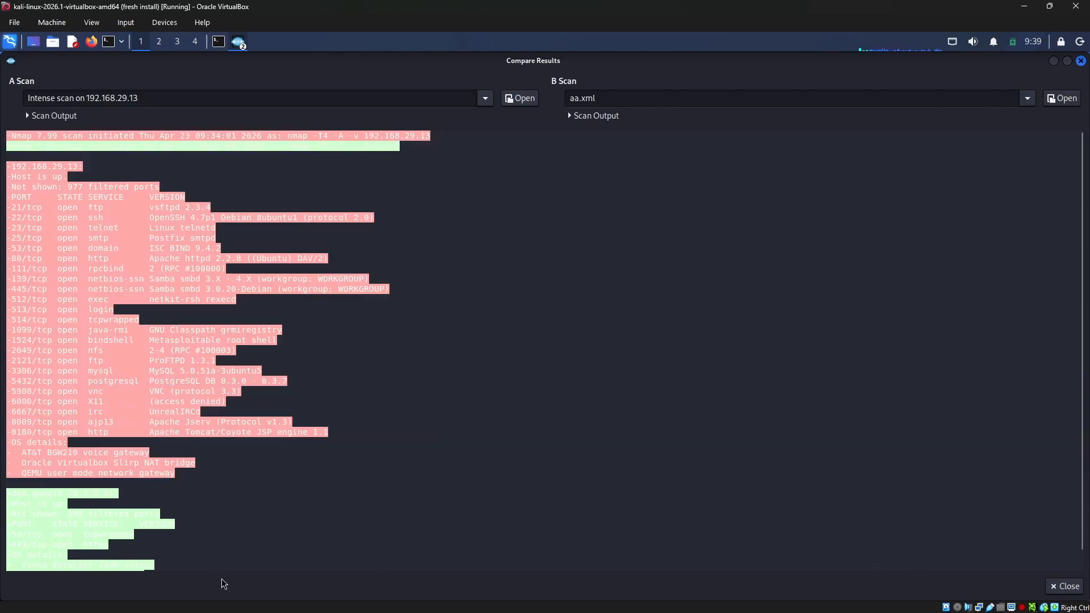
pyautogui.moveTo(67, 555); pyautogui.dragTo(8, 476)
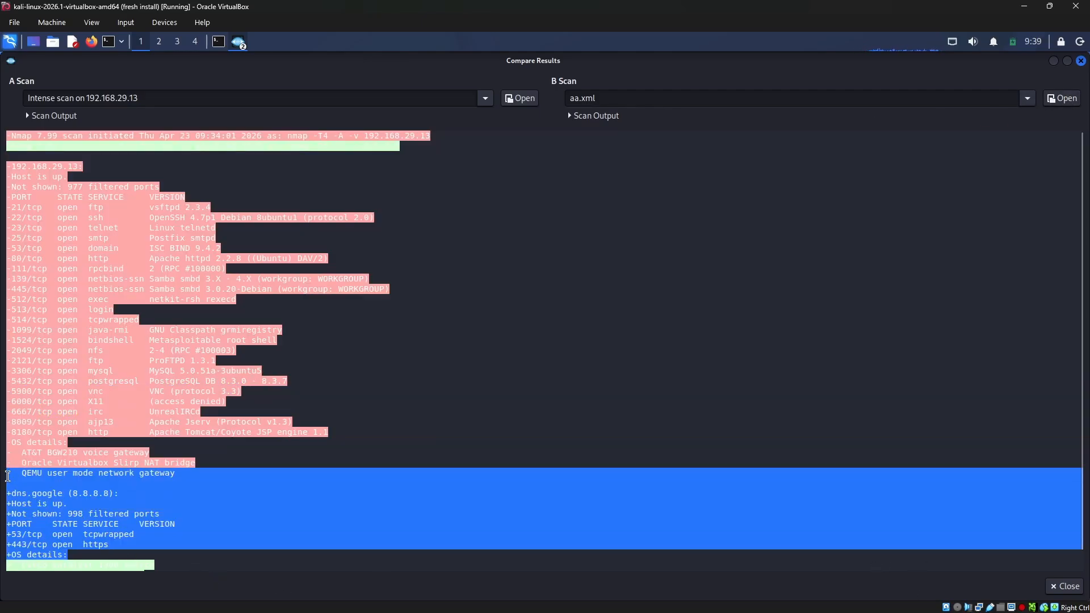
pyautogui.click(388, 432)
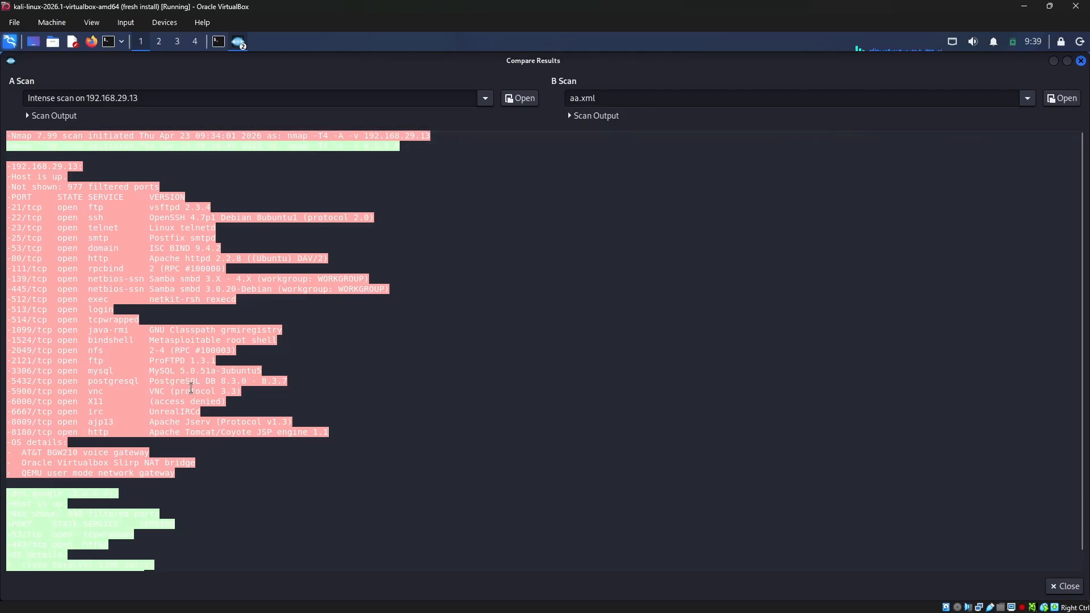
pyautogui.moveTo(187, 475); pyautogui.dragTo(3, 164)
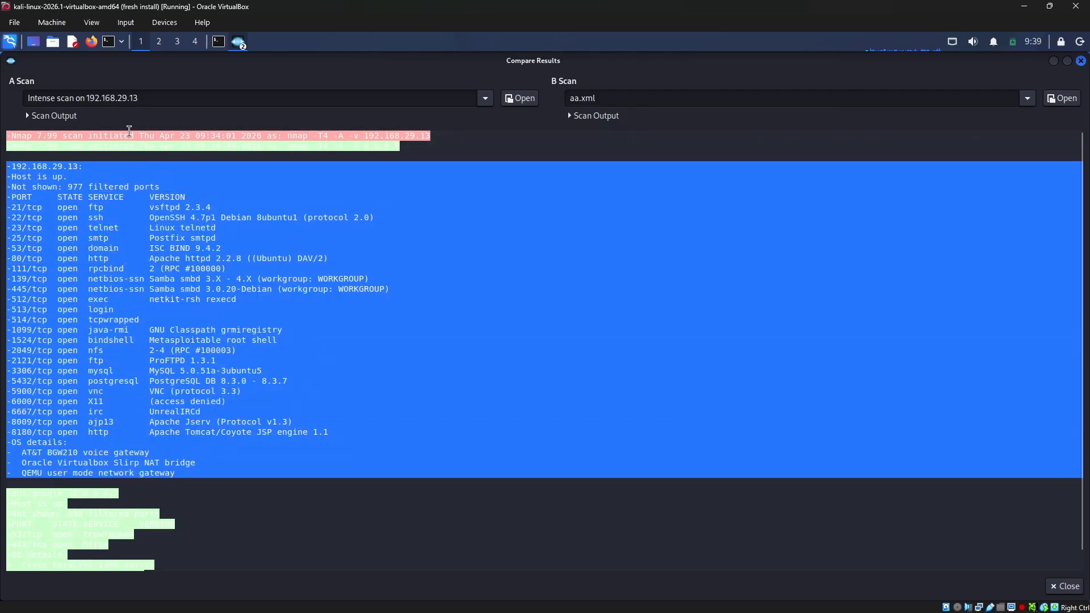
pyautogui.click(129, 131)
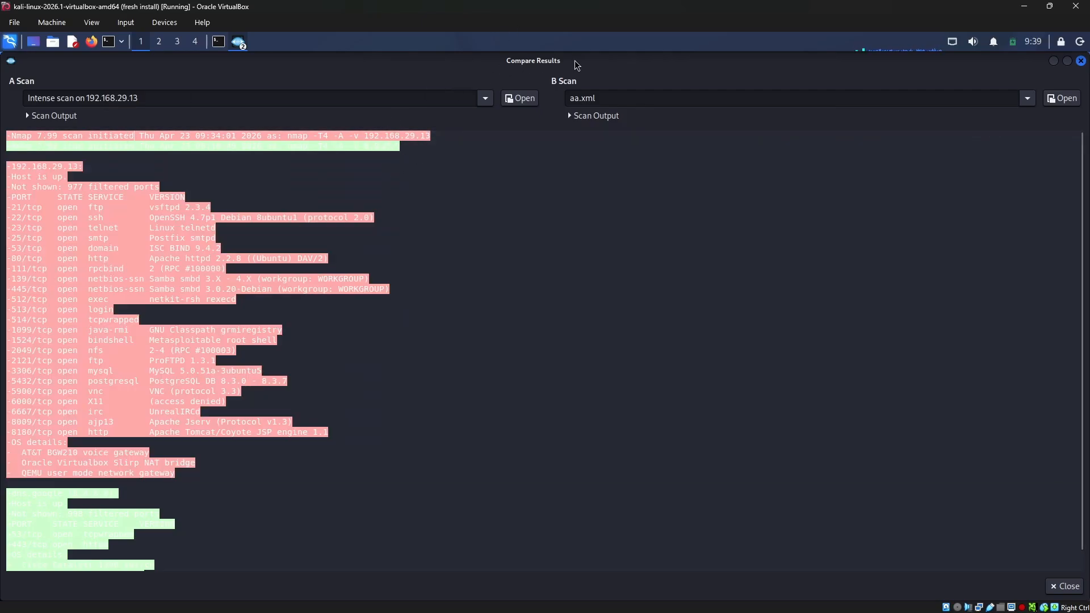
pyautogui.moveTo(576, 64); pyautogui.dragTo(542, 184)
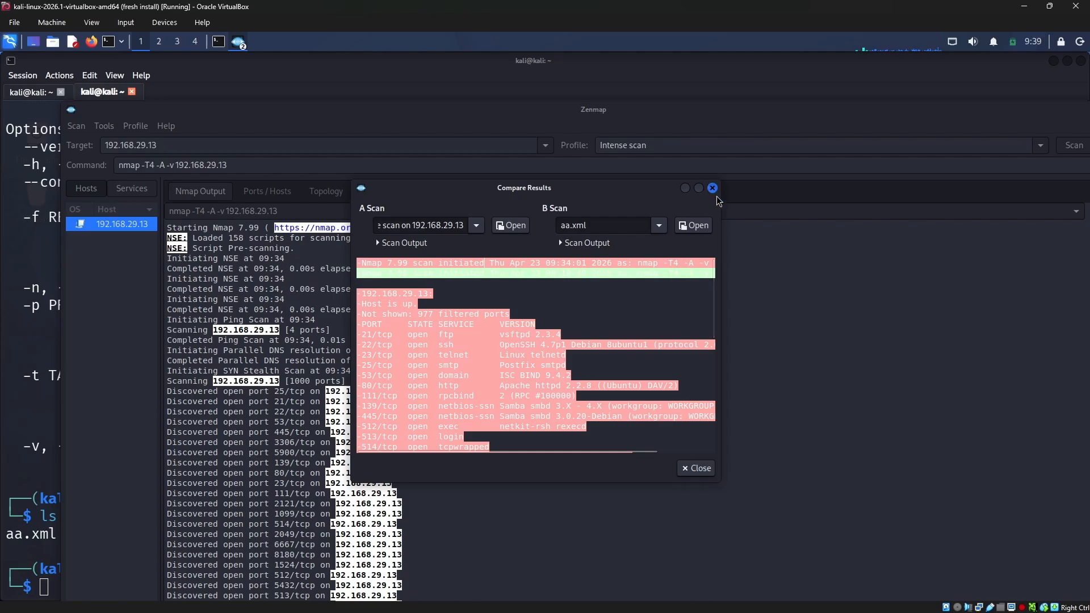
# Set B Scan to the intense scan, maximize the comparison window and select its output
pyautogui.click(658, 225)
pyautogui.click(596, 242)
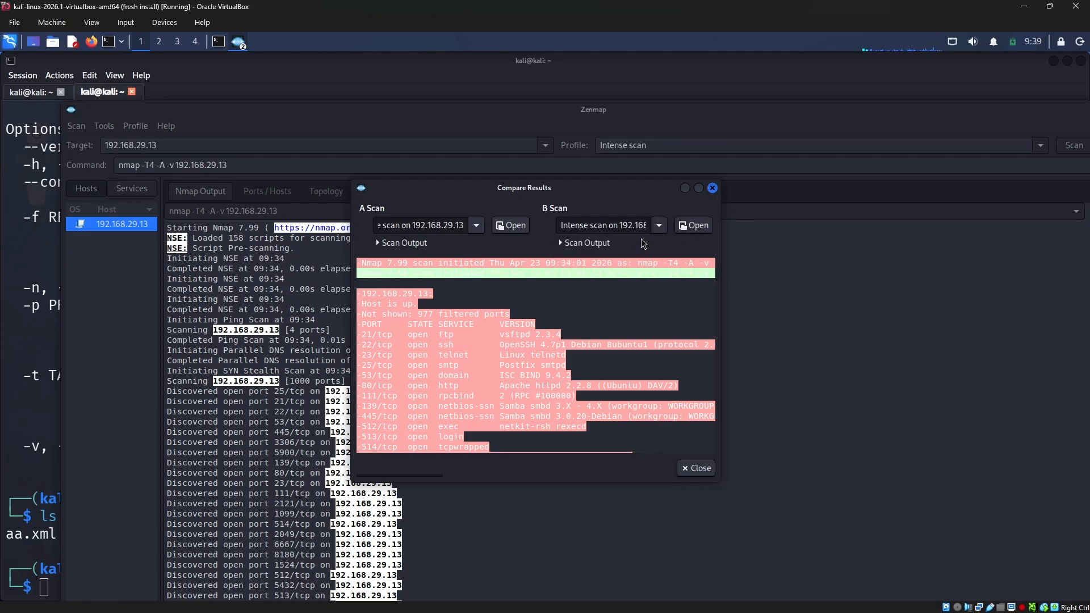
pyautogui.click(699, 189)
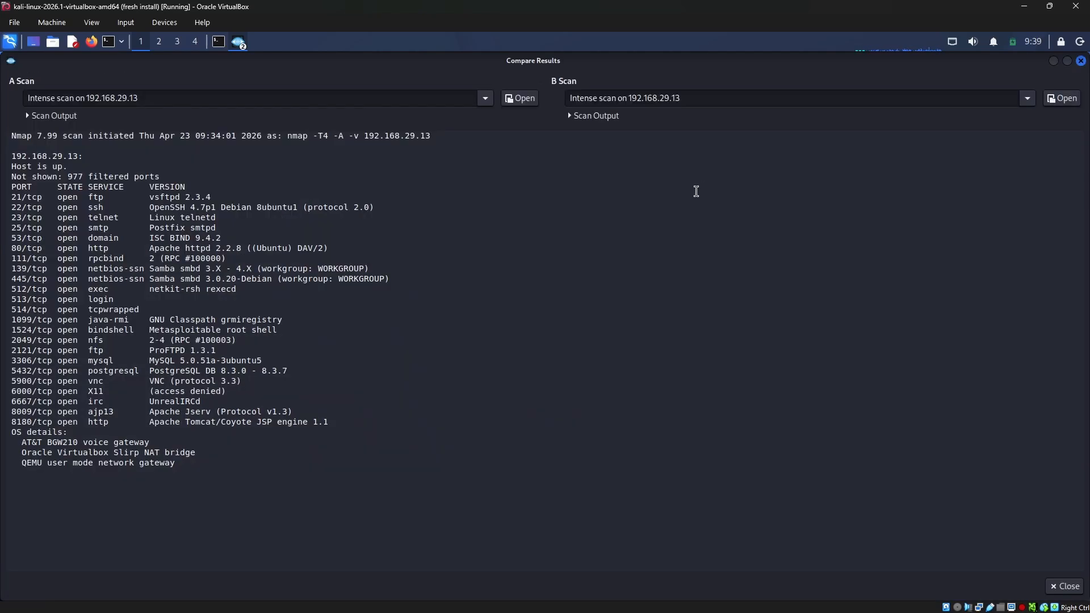
pyautogui.moveTo(267, 531); pyautogui.dragTo(1, 146)
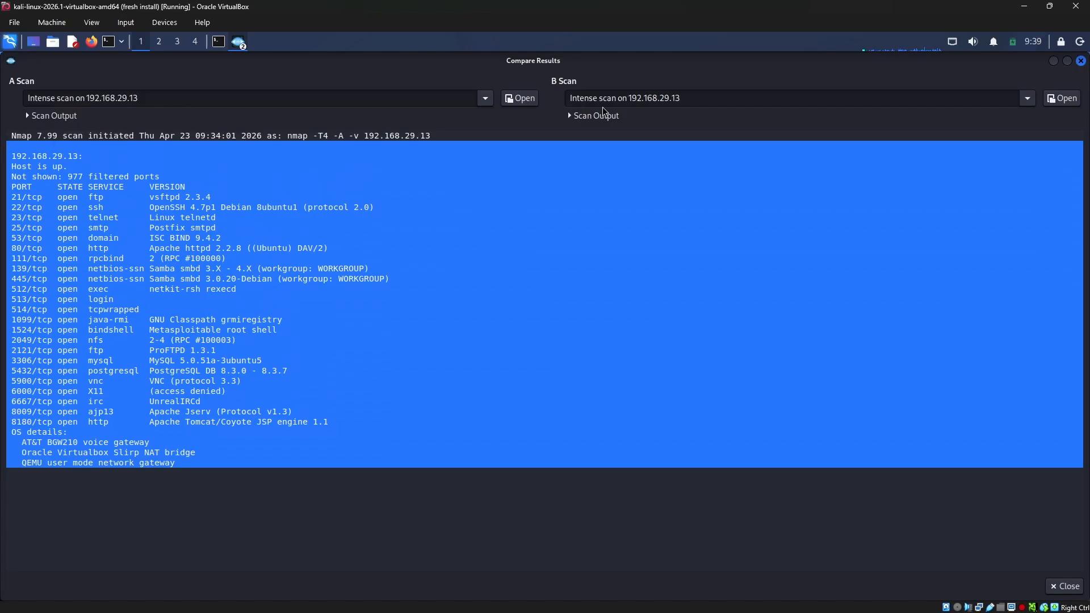
# Switch B back to aa.xml, highlight the 8.8.8.8, dns.google and 192.168.29.13 lines, then close the comparison
pyautogui.click(1027, 98)
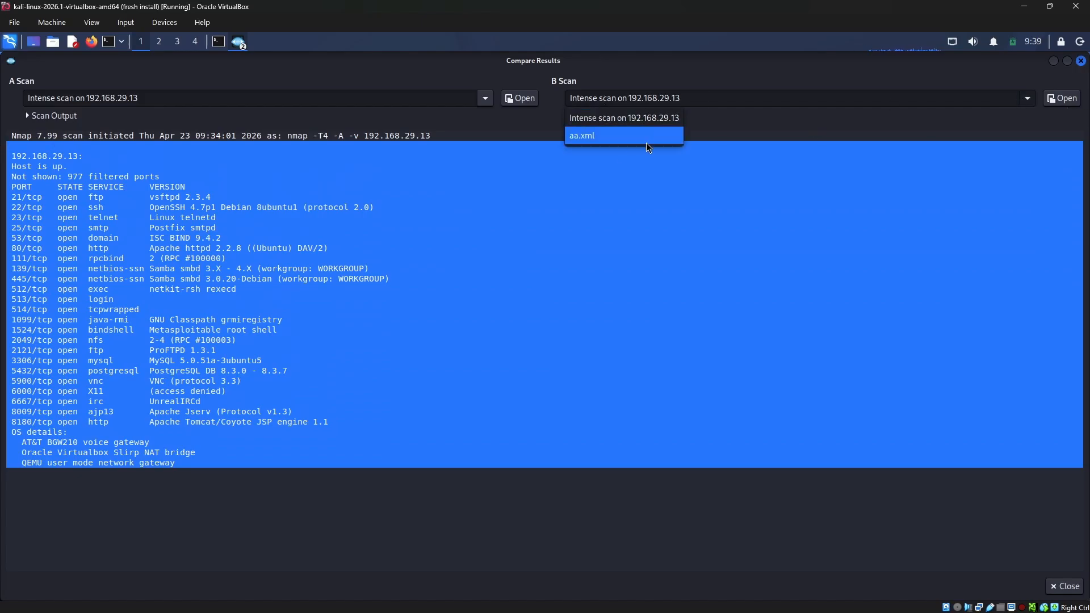
pyautogui.click(605, 138)
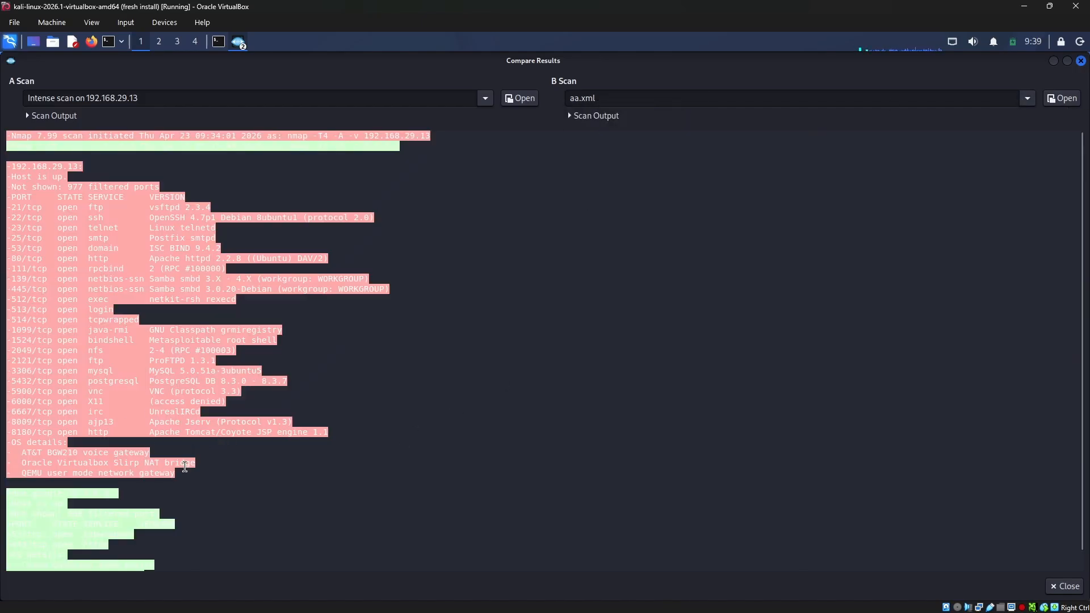
pyautogui.moveTo(185, 466); pyautogui.dragTo(1, 146)
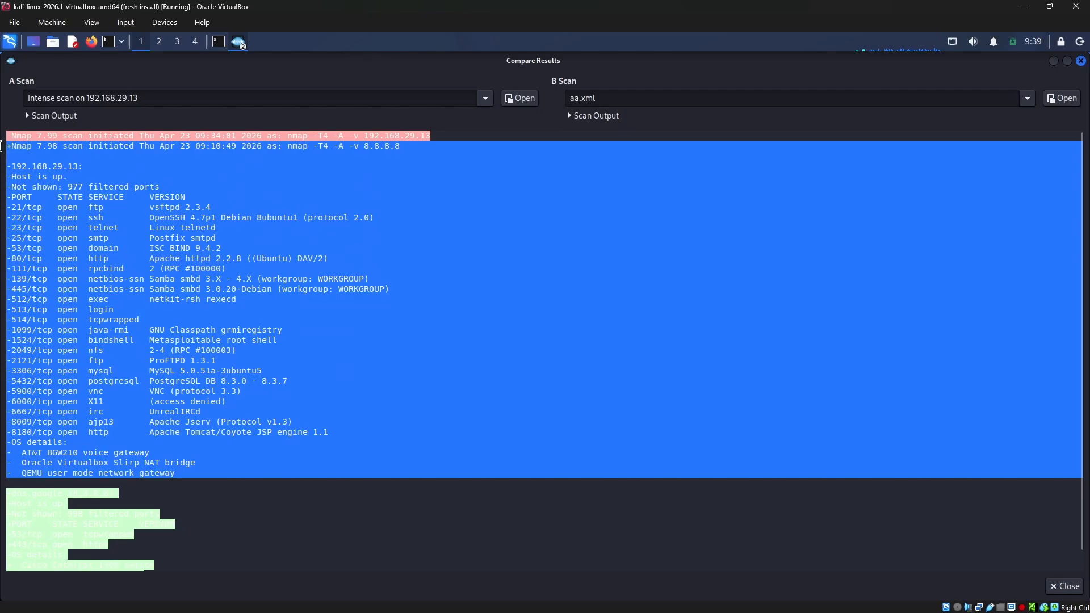
pyautogui.moveTo(362, 146); pyautogui.dragTo(416, 145)
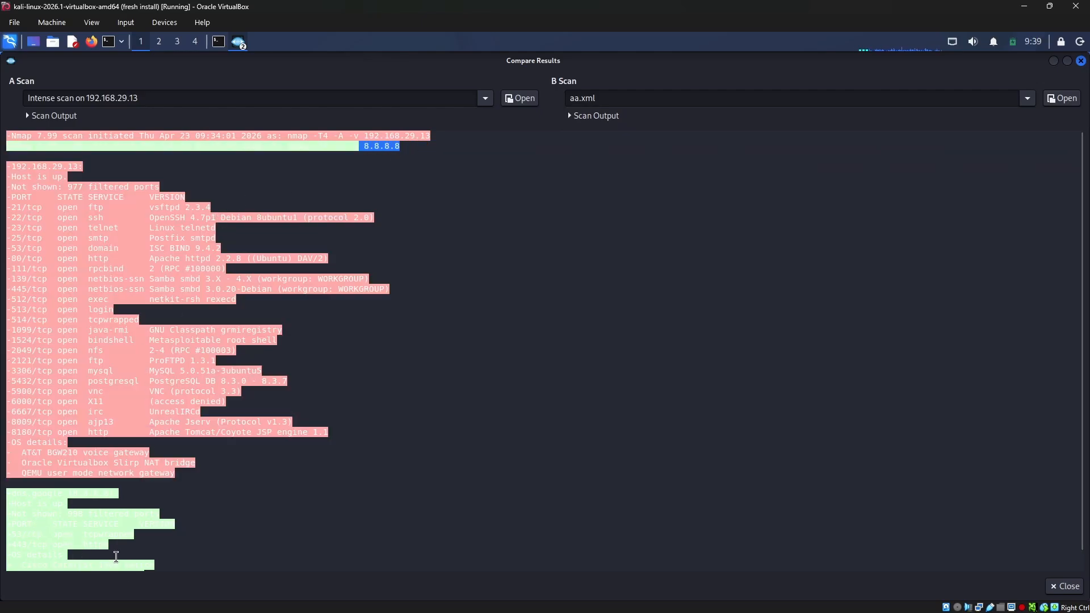
pyautogui.moveTo(115, 556); pyautogui.dragTo(29, 489)
pyautogui.click(398, 210)
pyautogui.moveTo(355, 133); pyautogui.dragTo(462, 126)
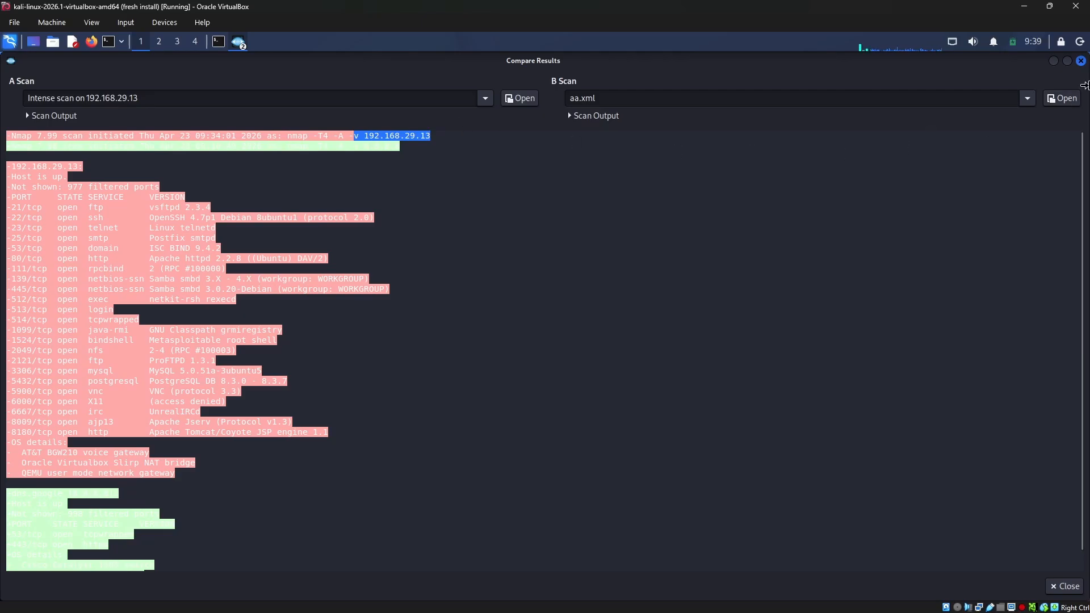
pyautogui.click(1080, 61)
pyautogui.click(261, 193)
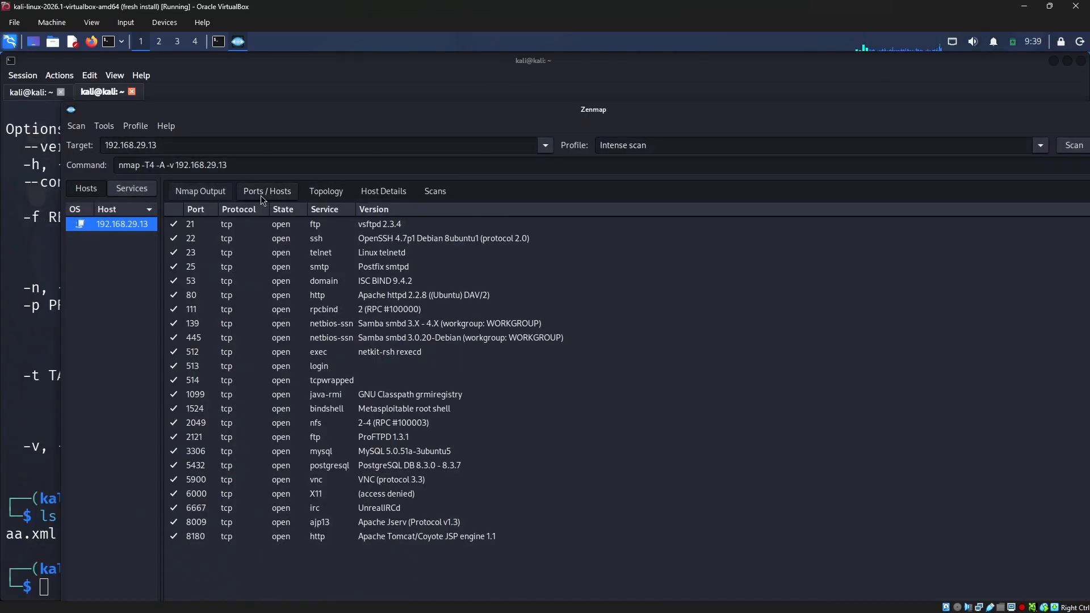
pyautogui.click(544, 146)
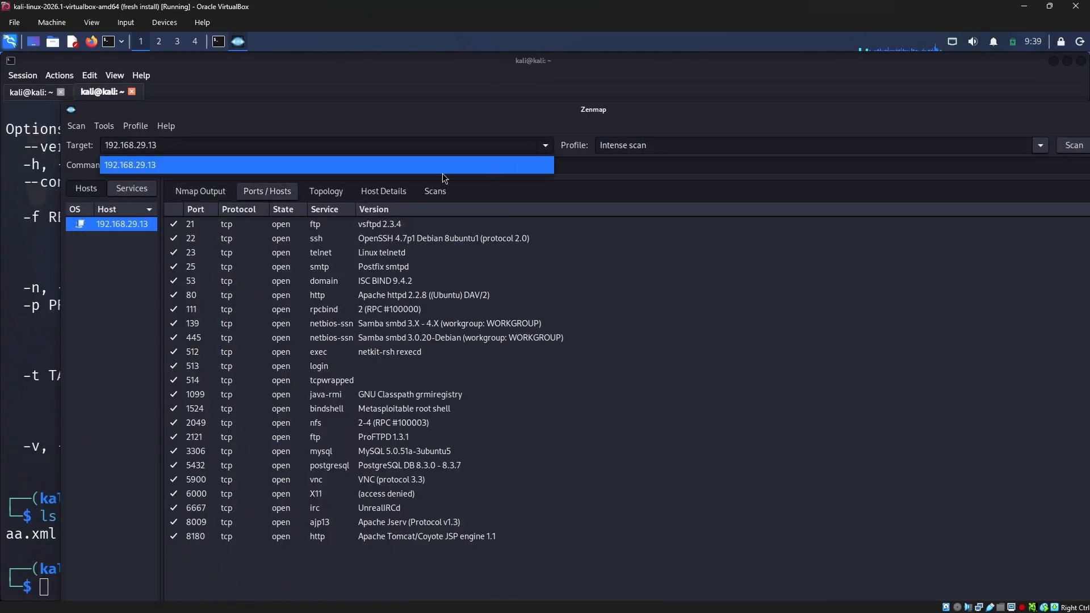
pyautogui.click(364, 145)
pyautogui.click(135, 126)
pyautogui.moveTo(104, 125)
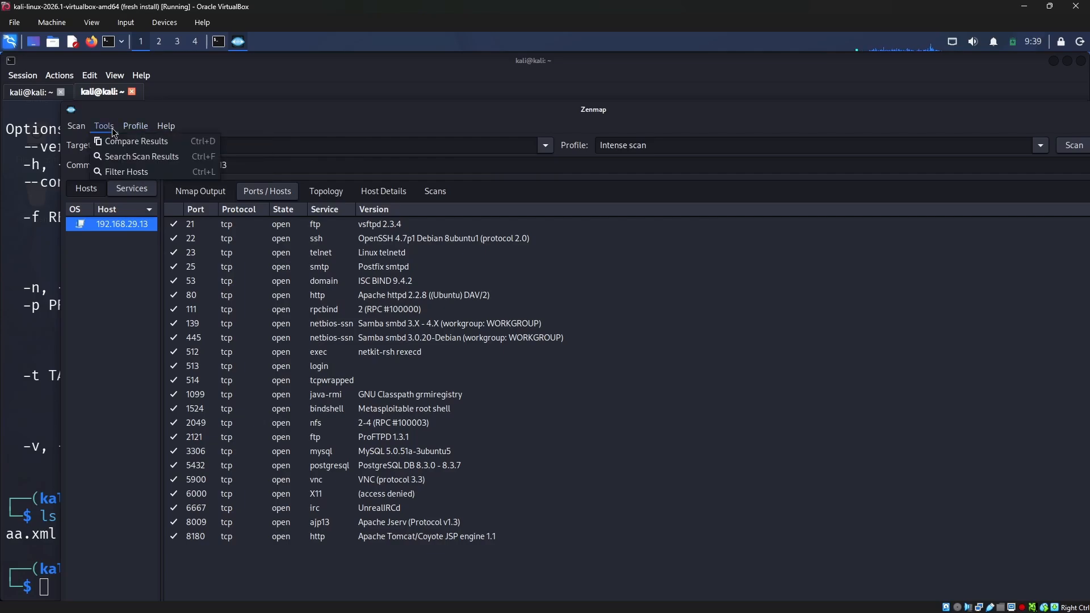
pyautogui.click(147, 162)
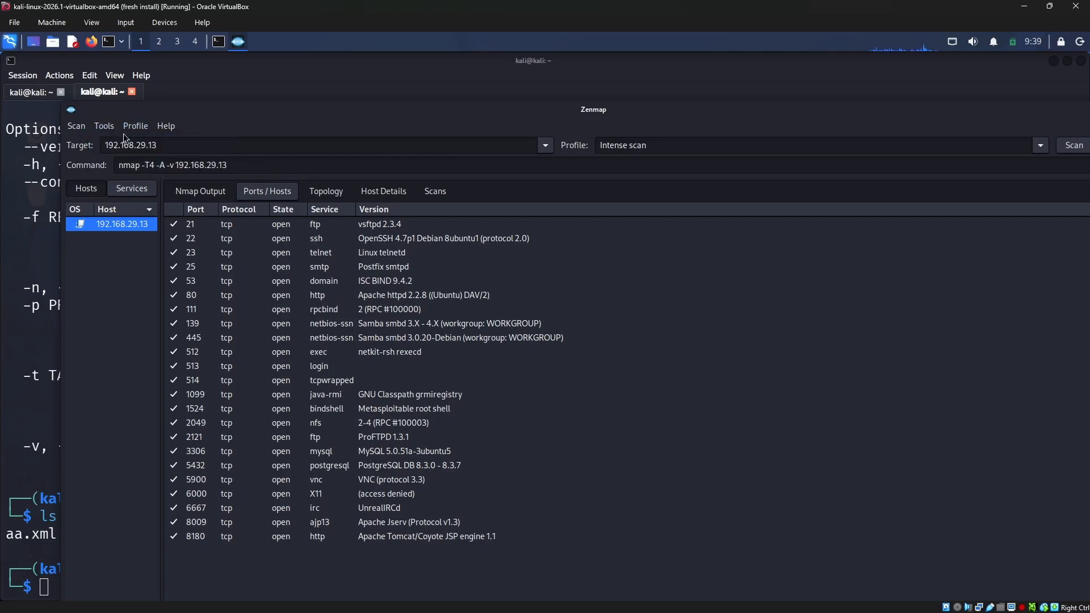
# Open Search Scan Results and add a Port criterion with value 21
pyautogui.click(104, 125)
pyautogui.click(155, 154)
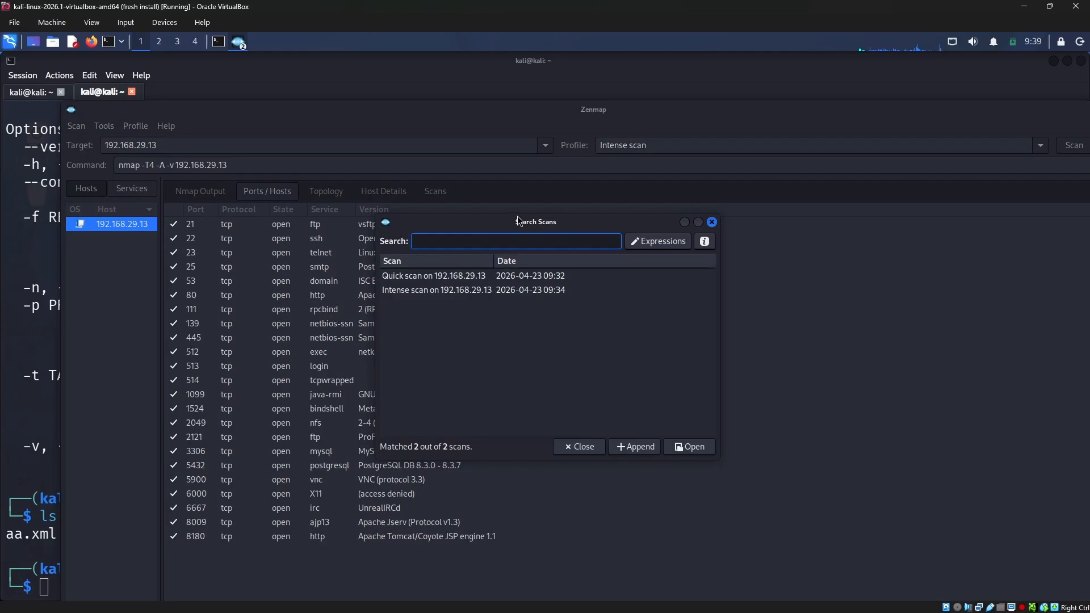
pyautogui.moveTo(517, 217); pyautogui.dragTo(570, 222)
pyautogui.click(713, 238)
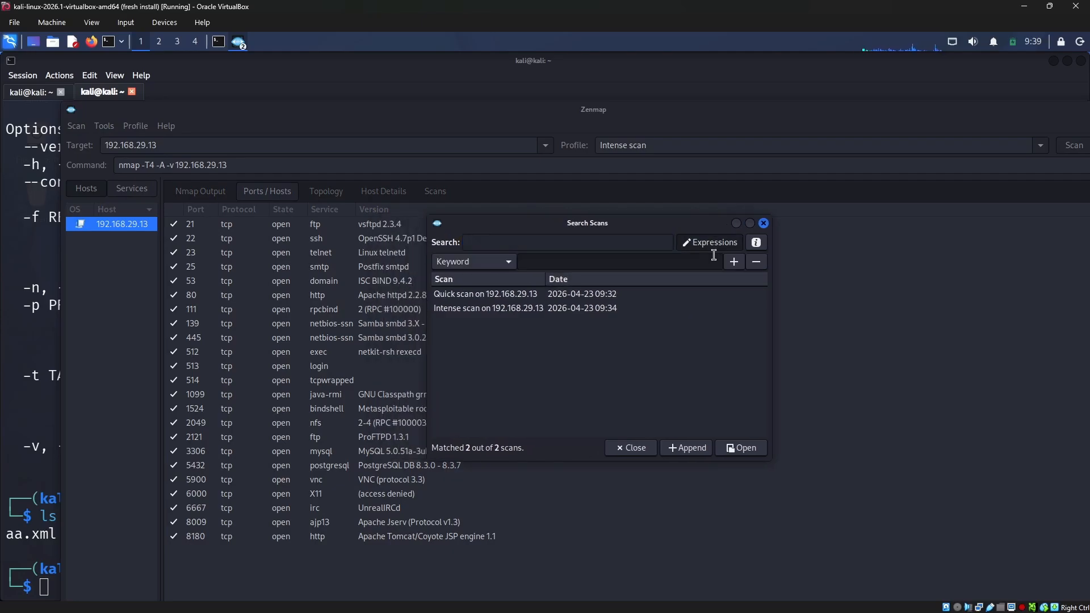
pyautogui.click(484, 263)
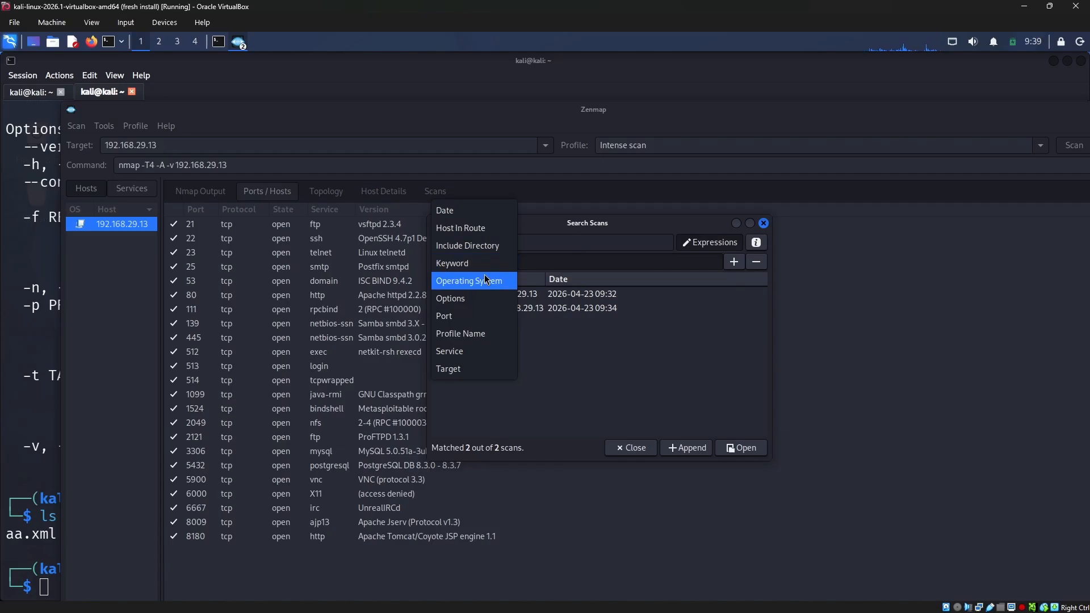
pyautogui.click(480, 317)
pyautogui.click(560, 261)
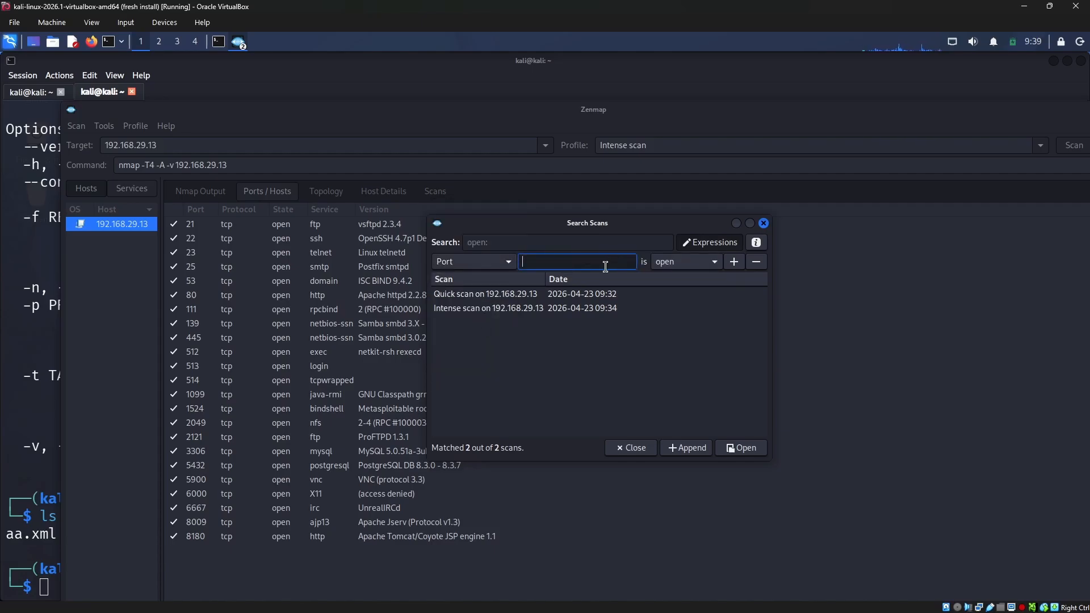
pyautogui.write('21')
# Select the matching Quick and Intense scans and view the search operators help
pyautogui.click(734, 261)
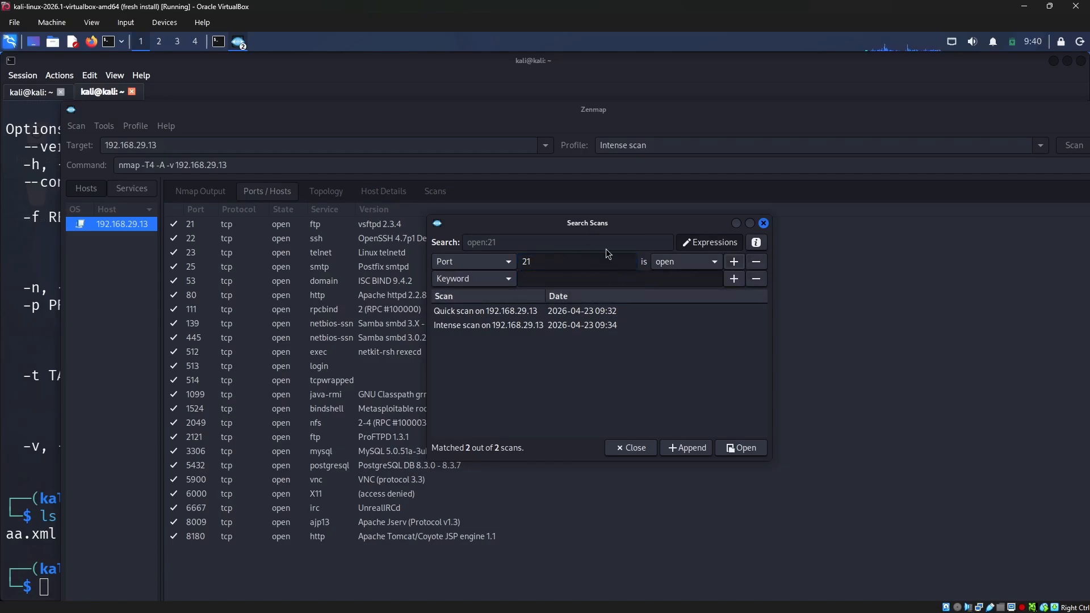
pyautogui.click(578, 262)
pyautogui.click(579, 313)
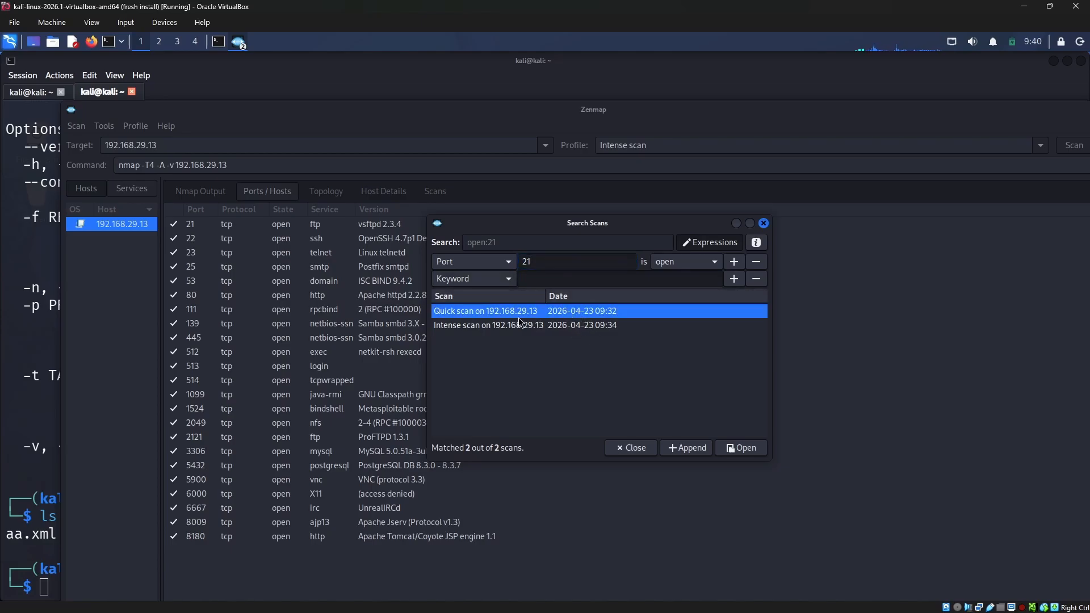
pyautogui.click(550, 325)
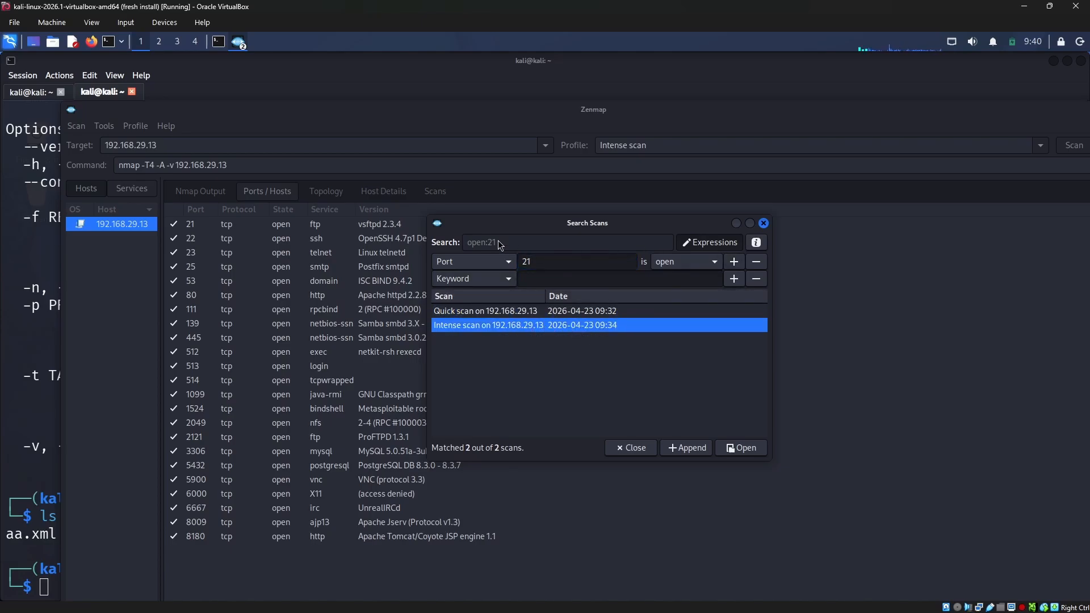
pyautogui.click(757, 244)
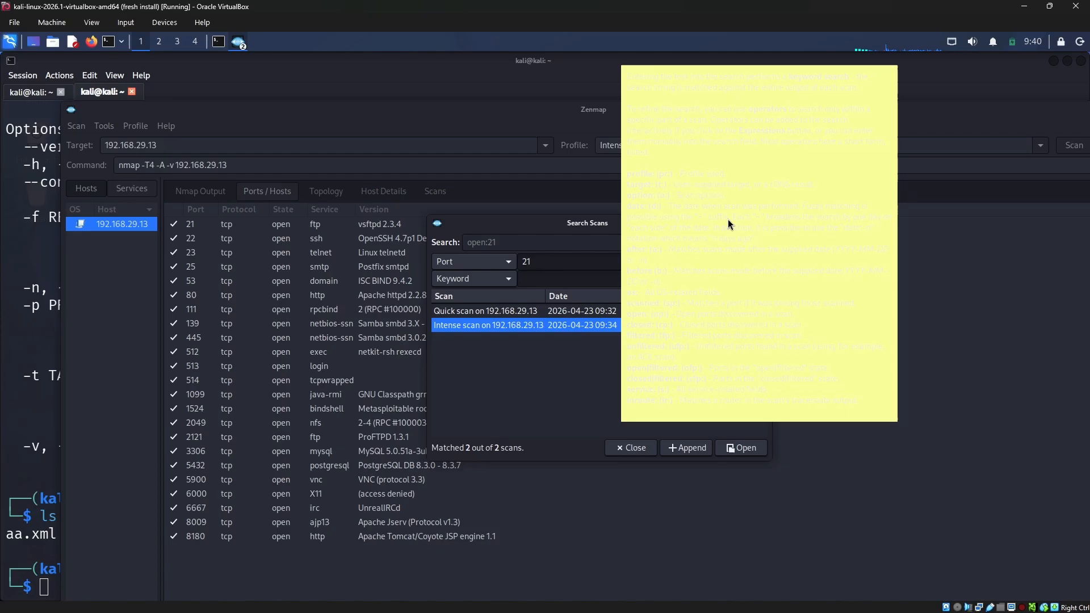
pyautogui.click(719, 168)
pyautogui.click(757, 243)
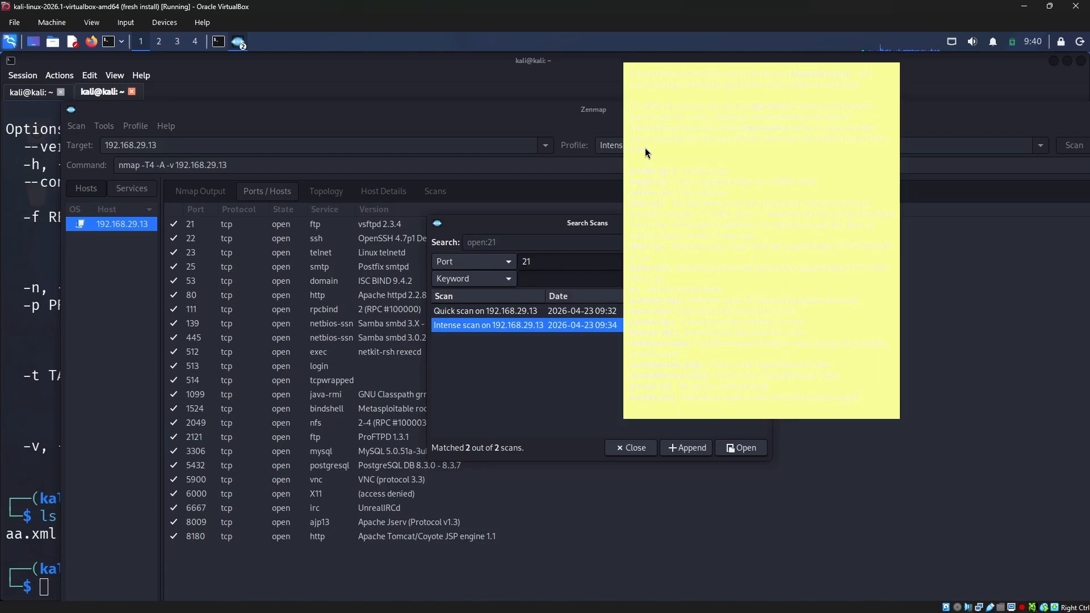
pyautogui.click(645, 147)
# Maximise the Search Scans window and browse the keyword and port criterion types
pyautogui.click(750, 223)
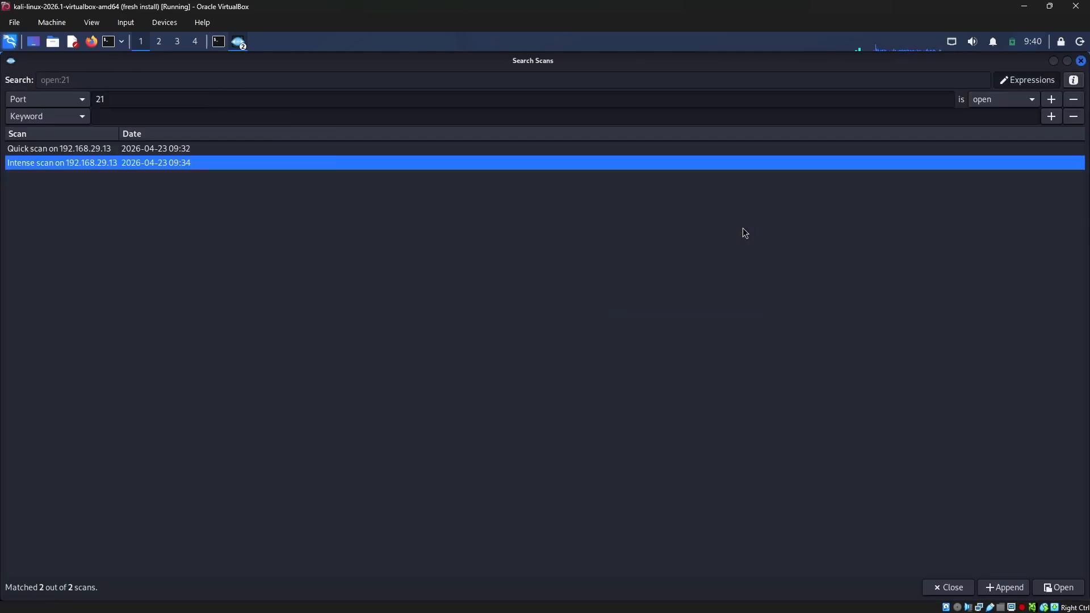
pyautogui.click(153, 146)
pyautogui.click(81, 117)
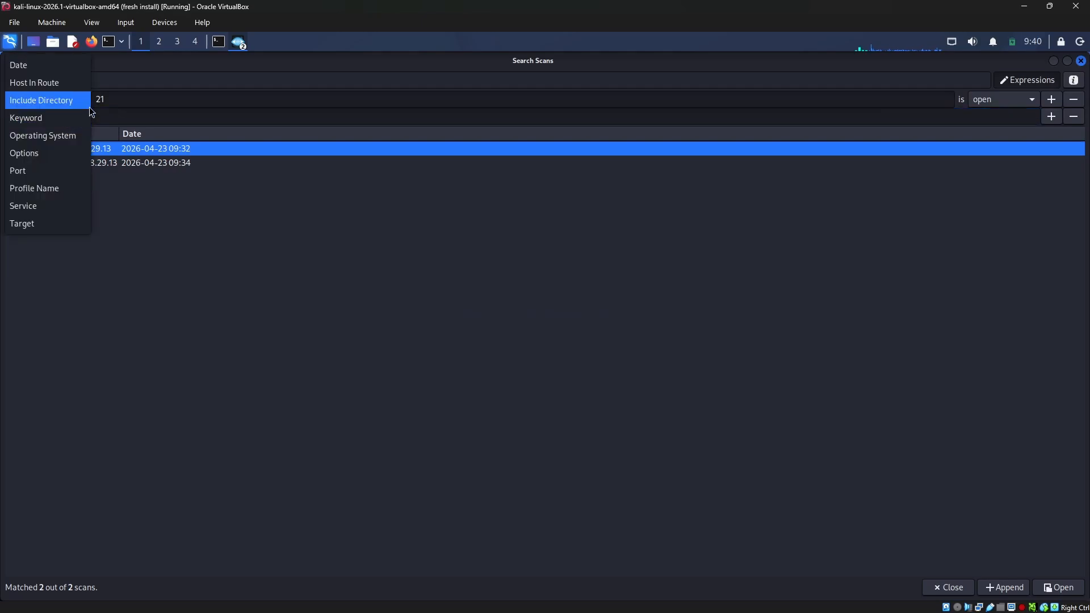
pyautogui.click(160, 242)
pyautogui.click(80, 102)
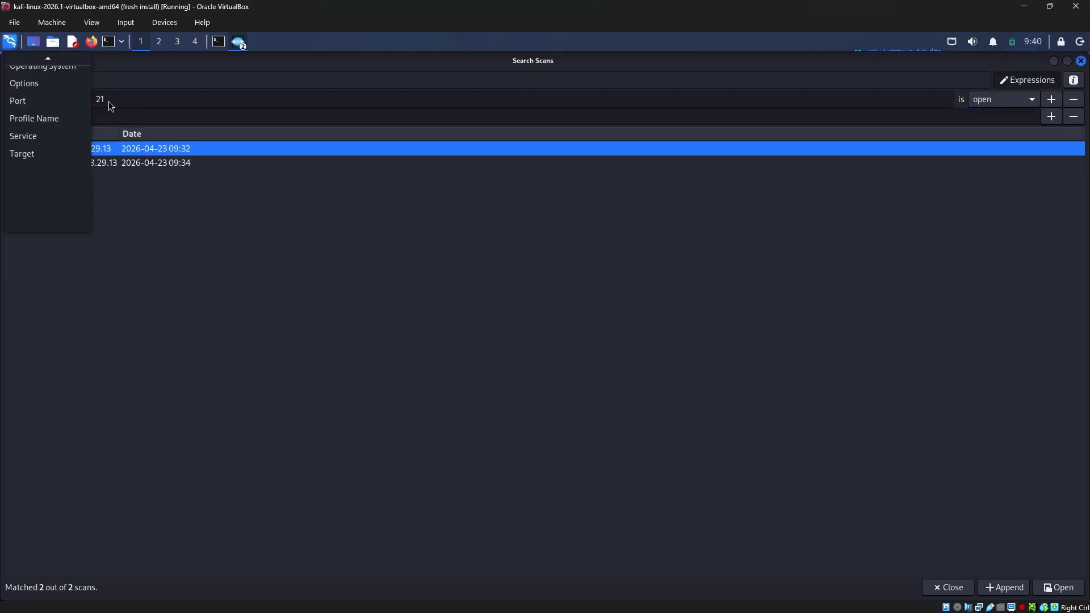
pyautogui.click(109, 101)
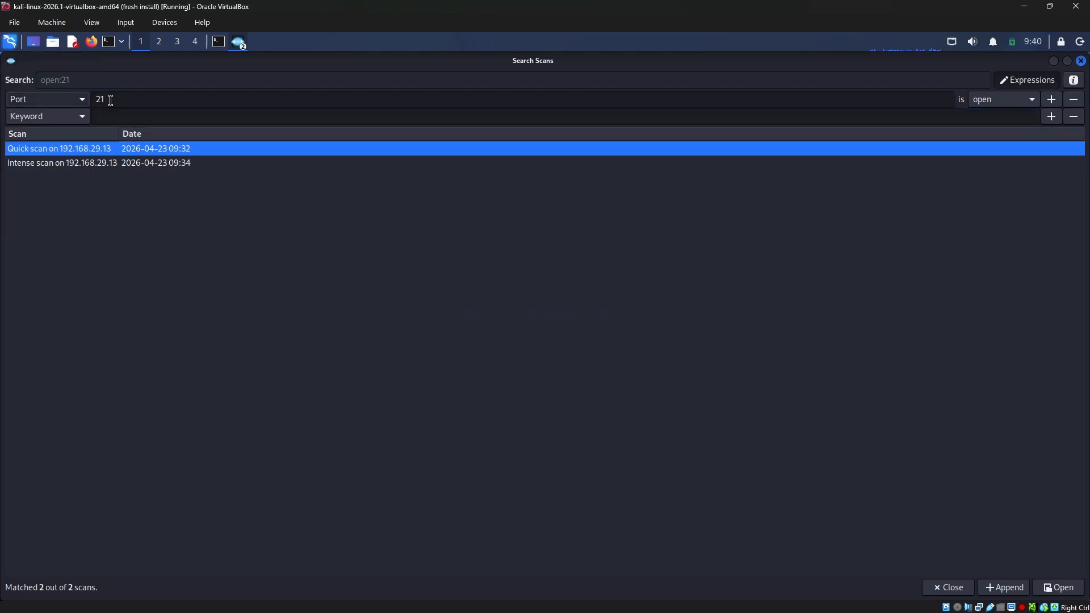
# Switch the port 21 state to scanned, then back to open, checking the Quick and Intense results
pyautogui.click(1000, 104)
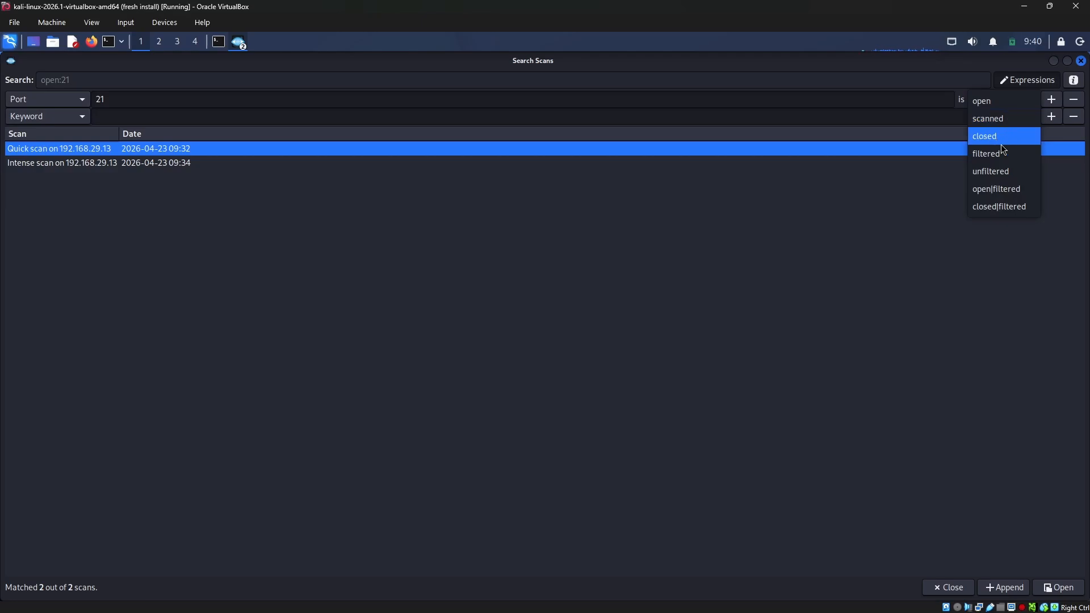
pyautogui.click(983, 106)
pyautogui.click(988, 103)
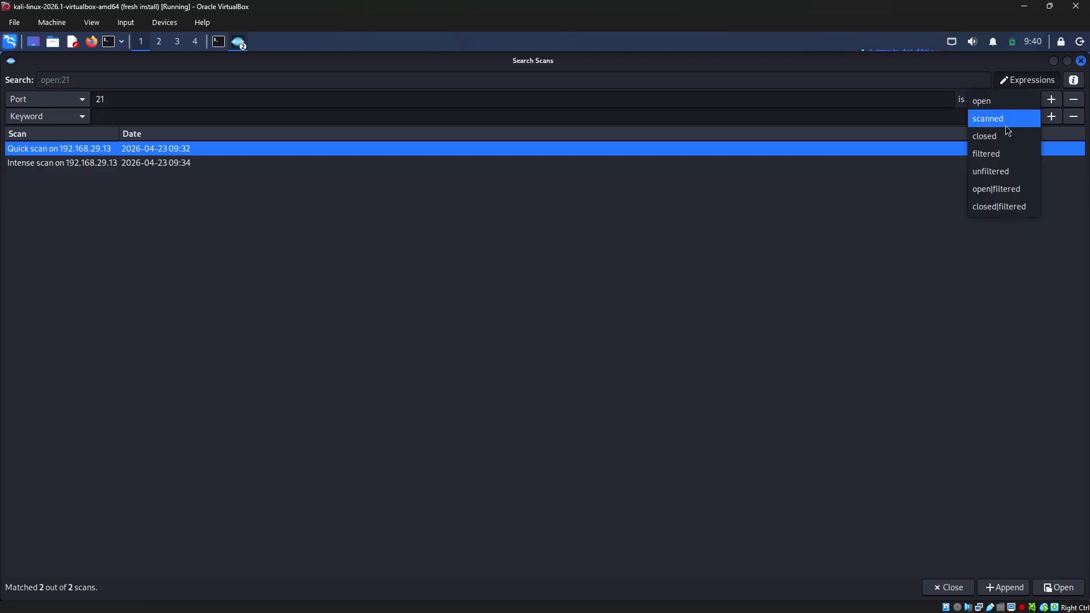
pyautogui.click(1004, 120)
pyautogui.click(994, 105)
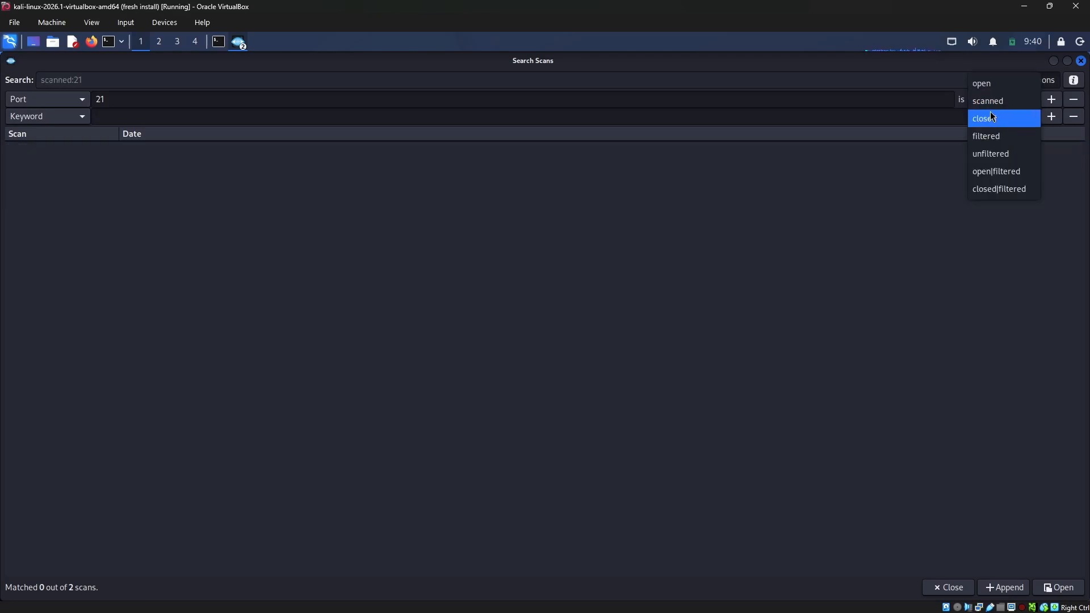
pyautogui.click(980, 84)
pyautogui.click(206, 149)
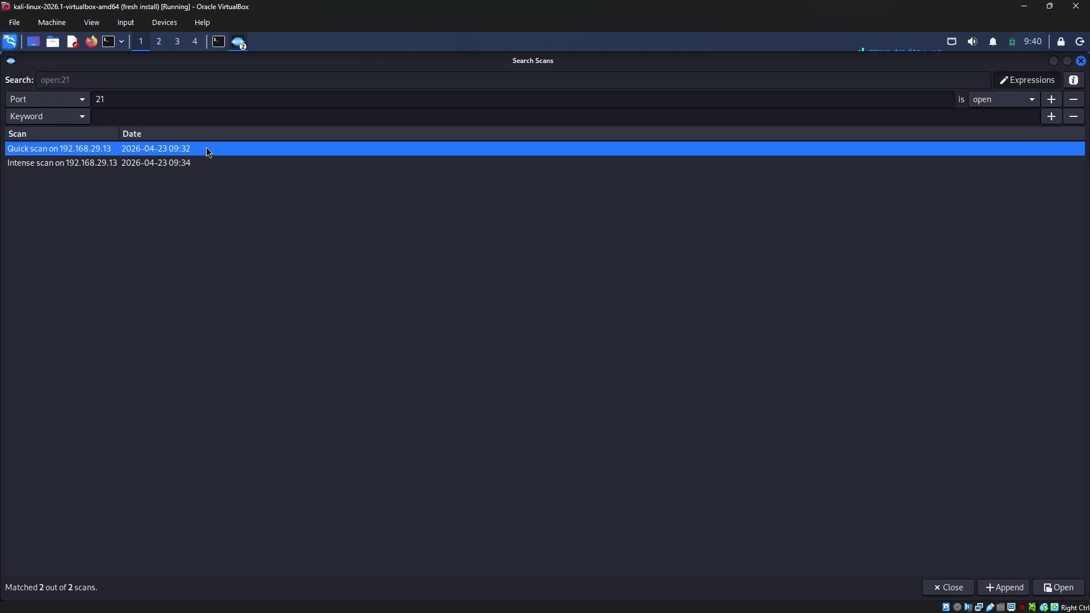
pyautogui.click(146, 163)
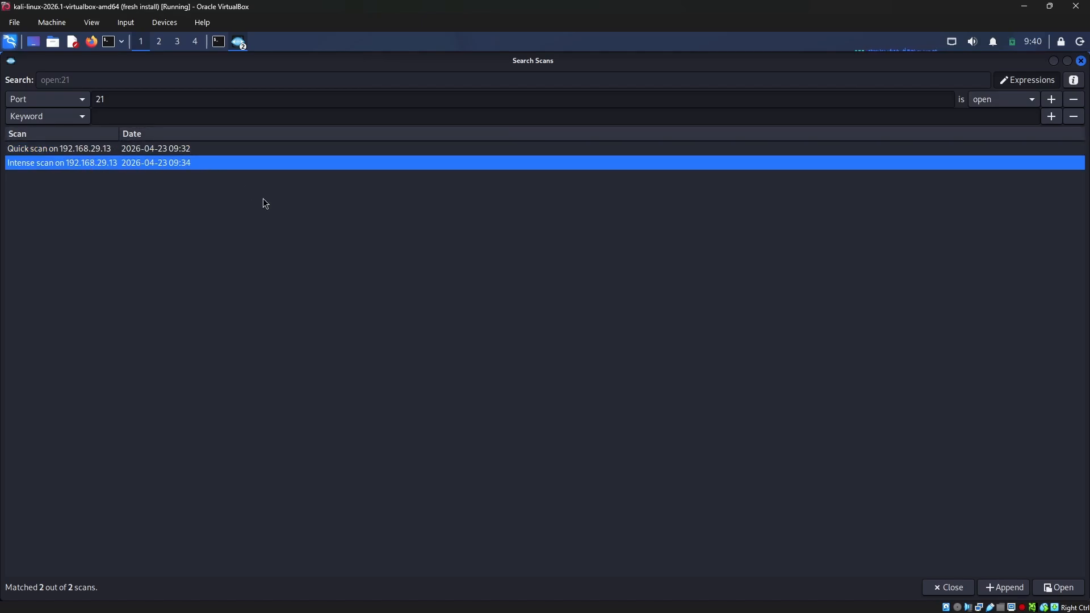
# Change the port row's criterion to Service, trying Profile Name first, leaving the value empty
pyautogui.click(107, 102)
pyautogui.click(77, 101)
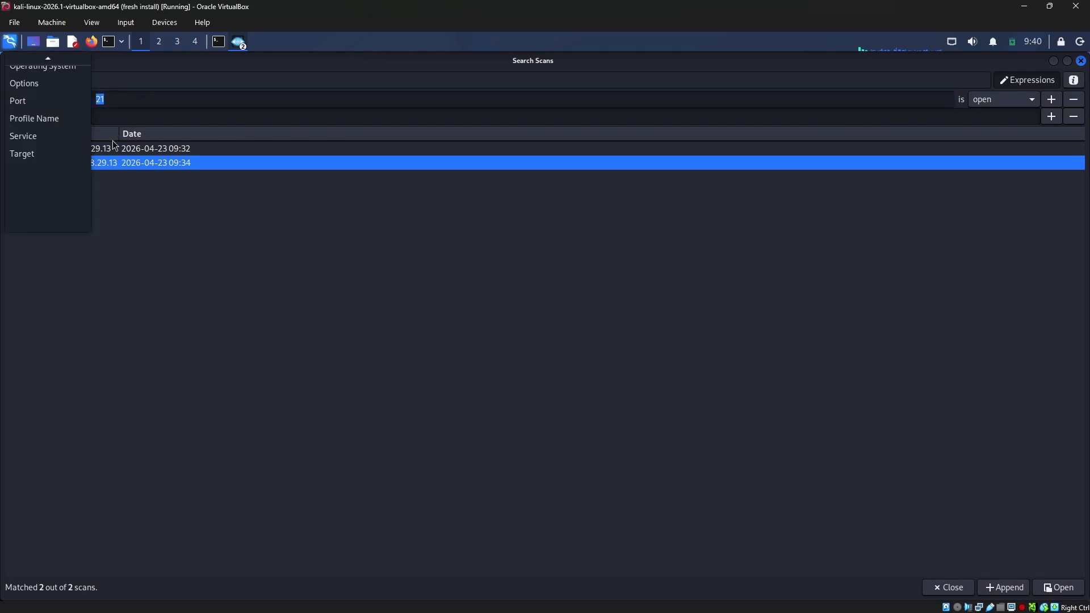
pyautogui.click(62, 118)
pyautogui.click(63, 101)
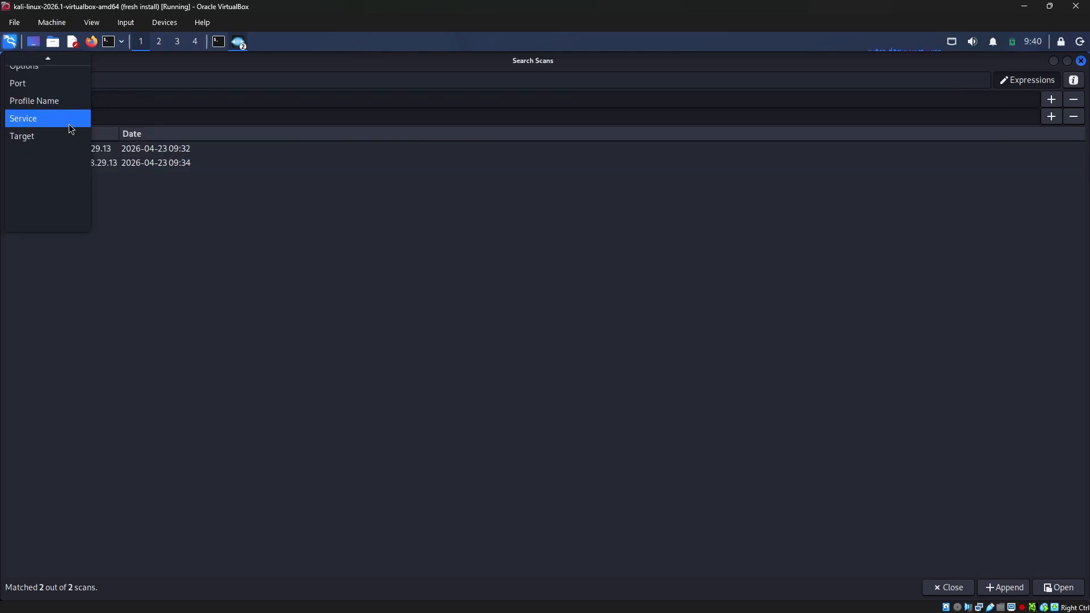
pyautogui.click(69, 124)
pyautogui.click(146, 105)
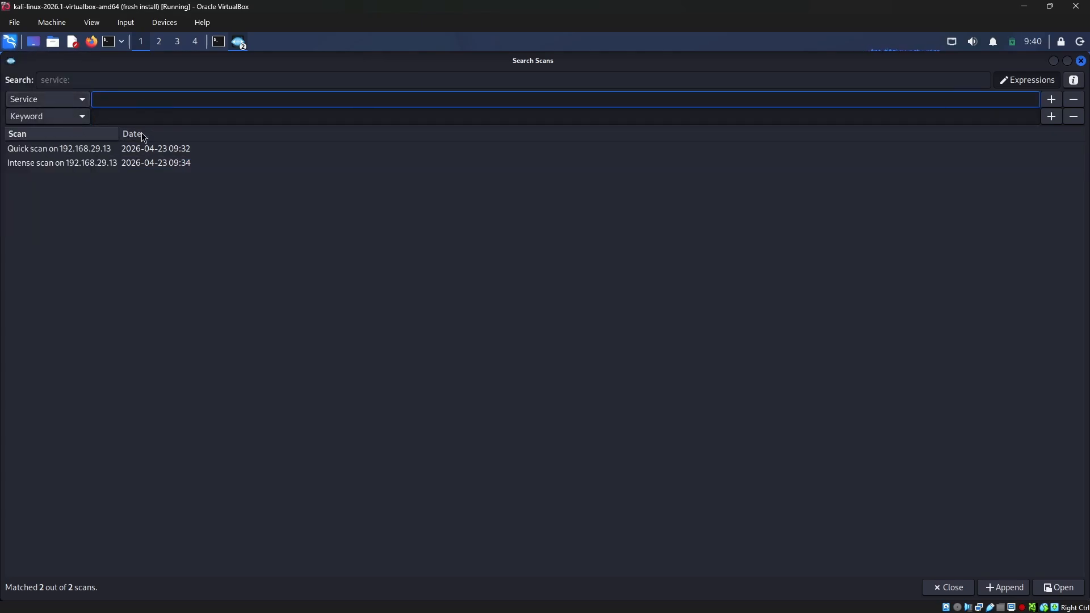
# Search by service ssh and add a second keyword criterion row, checking both scan results
pyautogui.write('ssh')
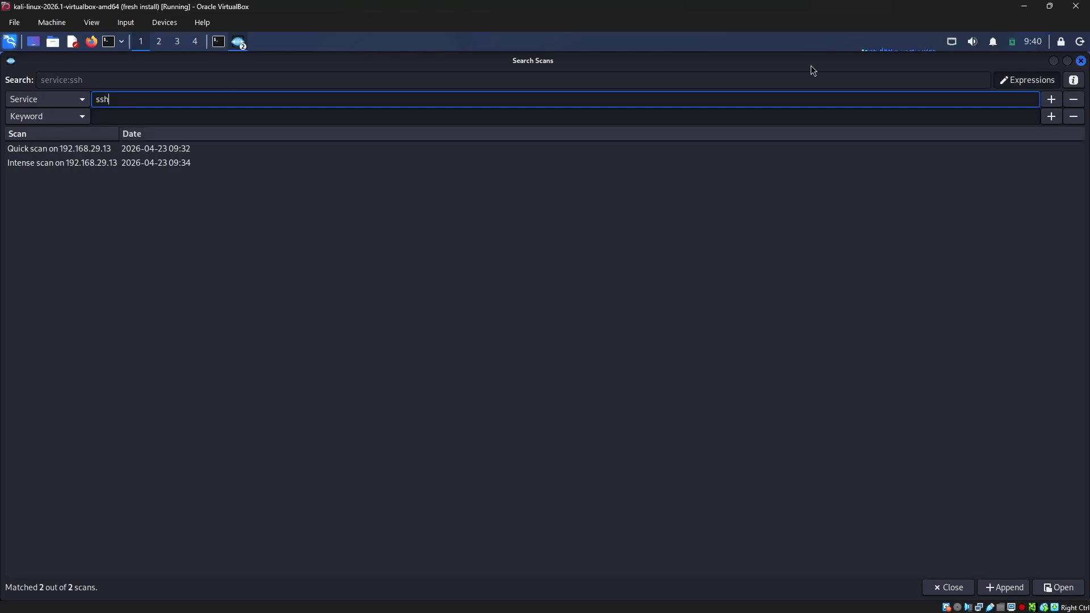
pyautogui.click(1052, 100)
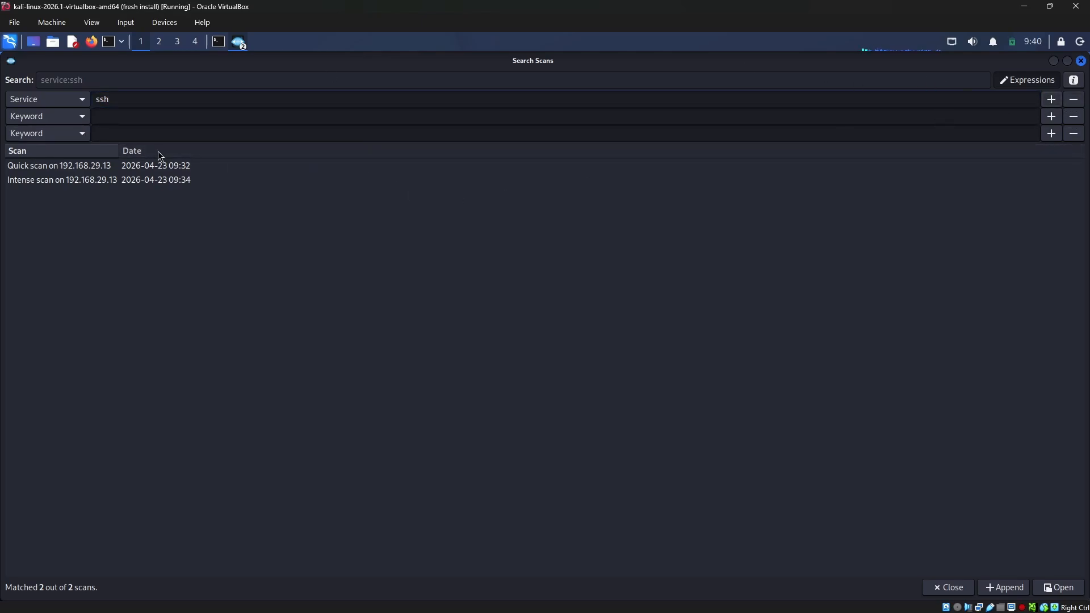
pyautogui.click(114, 180)
pyautogui.click(114, 166)
pyautogui.click(127, 180)
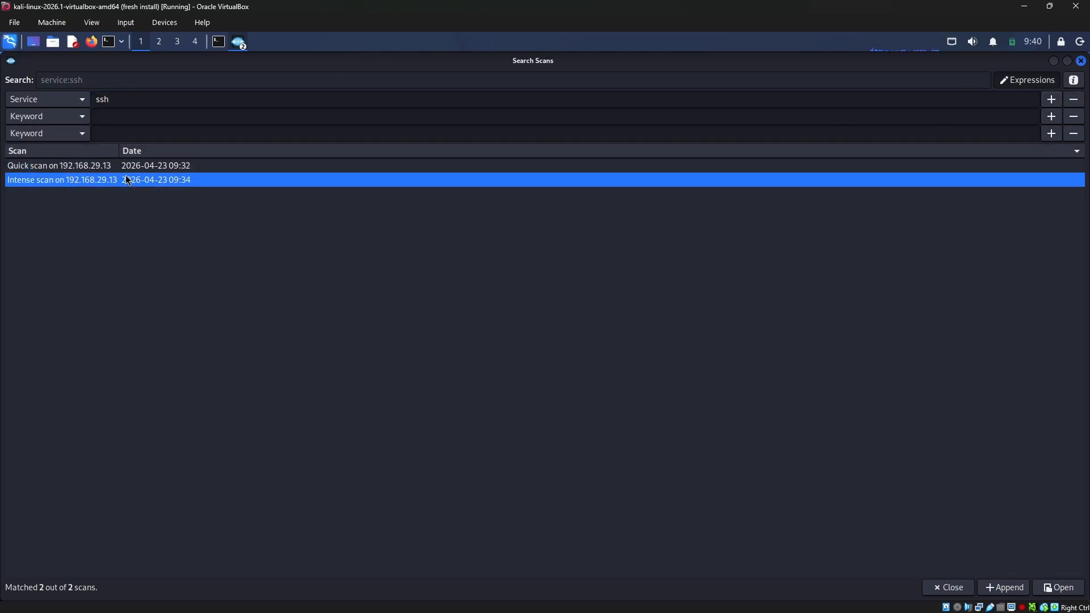
pyautogui.click(122, 165)
pyautogui.click(129, 180)
# Replace the service value with rdp, then http, then aa, and close the search window
pyautogui.click(104, 99)
pyautogui.doubleClick(104, 98)
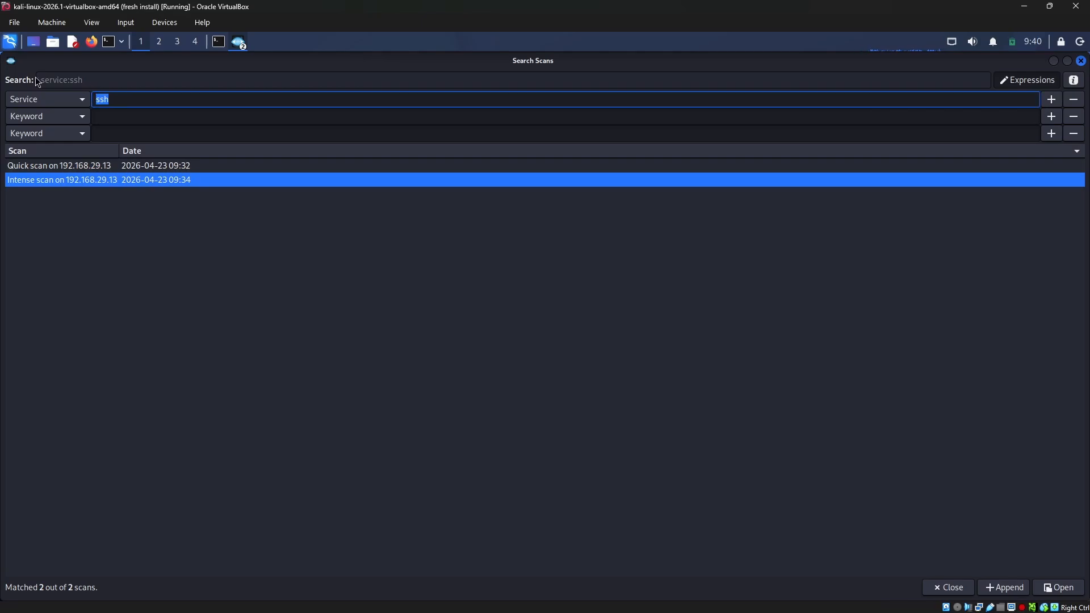
pyautogui.write('rdp')
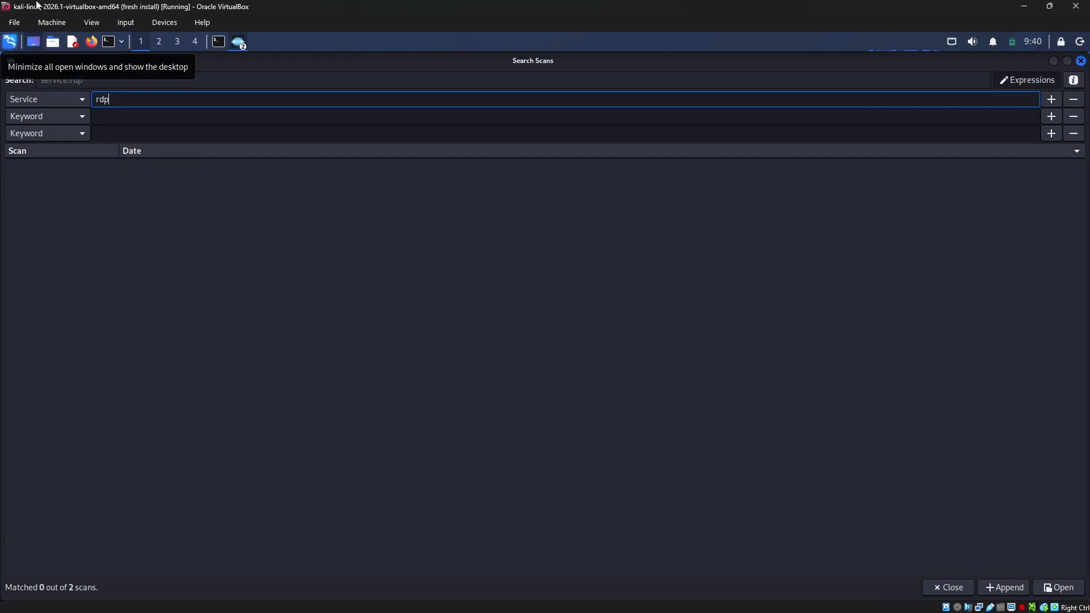
pyautogui.press('BackSpace')
pyautogui.press('BackSpace')
pyautogui.press('BackSpace')
pyautogui.write('http')
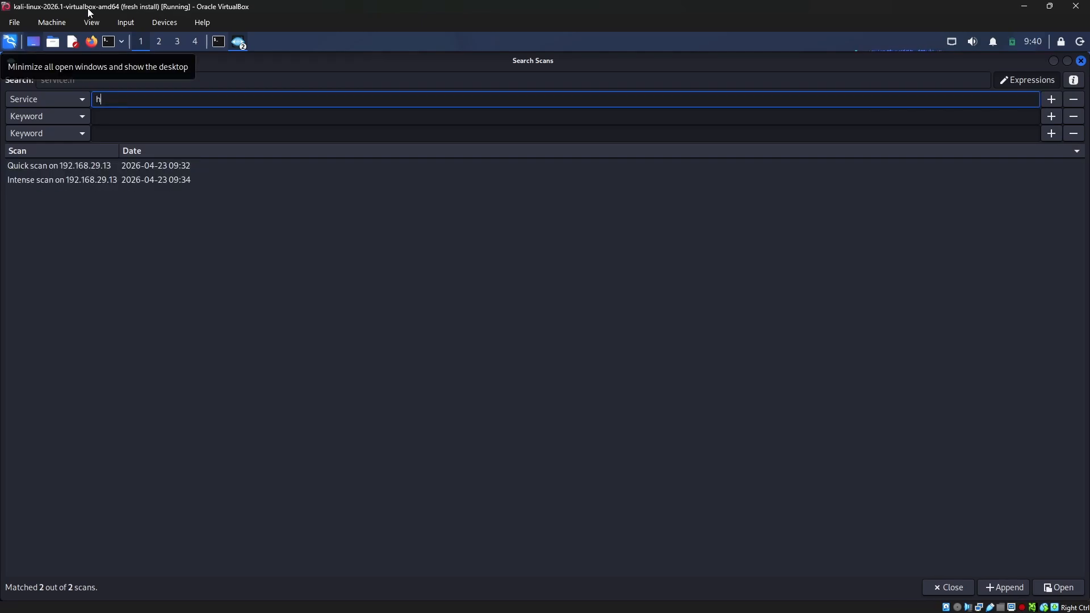
pyautogui.press('BackSpace')
pyautogui.press('BackSpace')
pyautogui.press('BackSpace')
pyautogui.press('BackSpace')
pyautogui.write('aa')
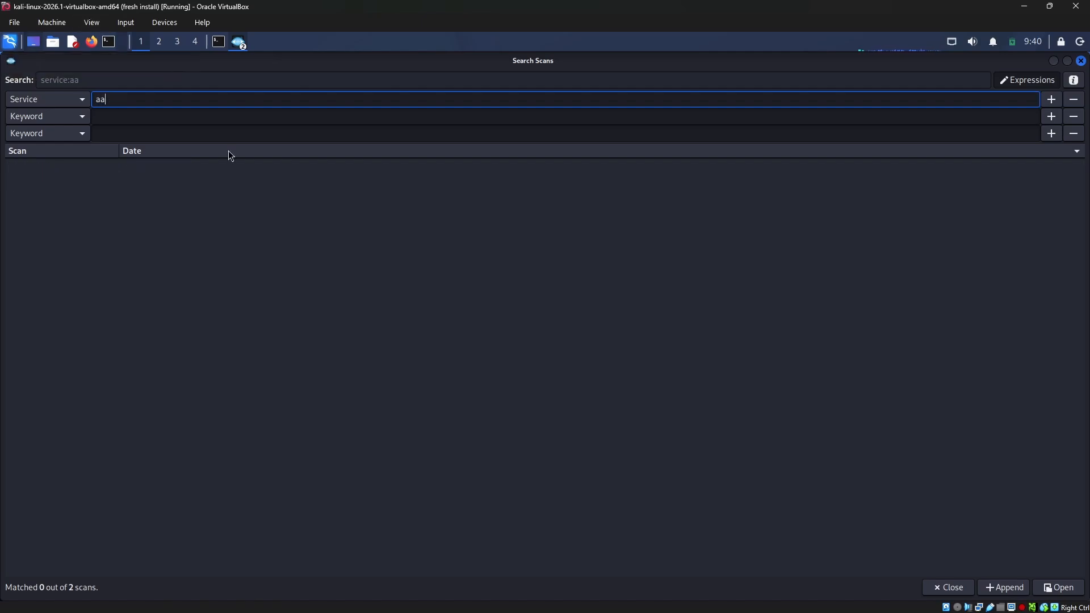
pyautogui.click(155, 192)
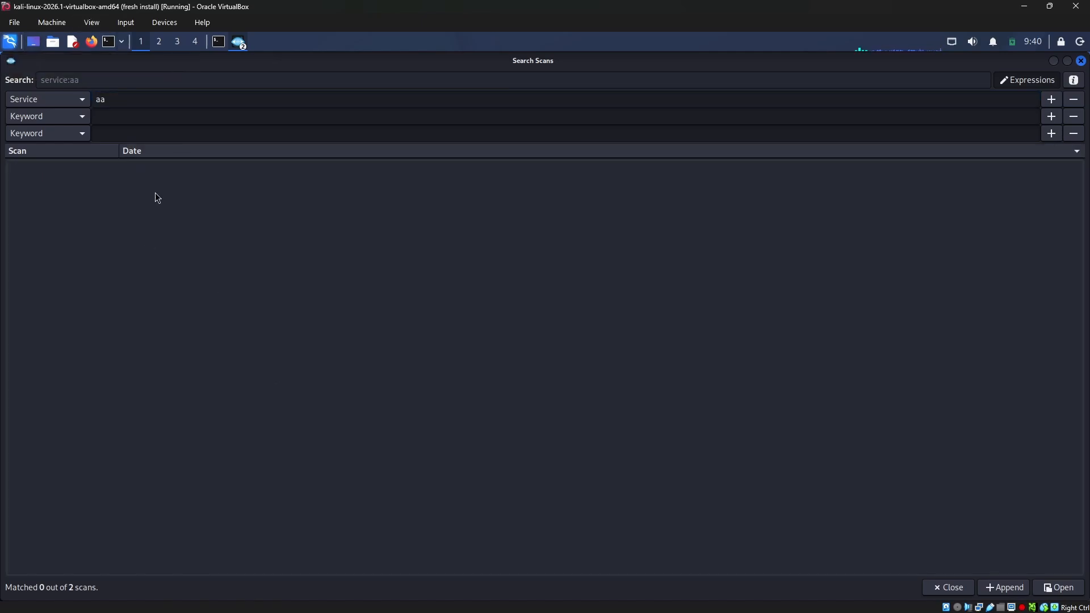
pyautogui.click(64, 98)
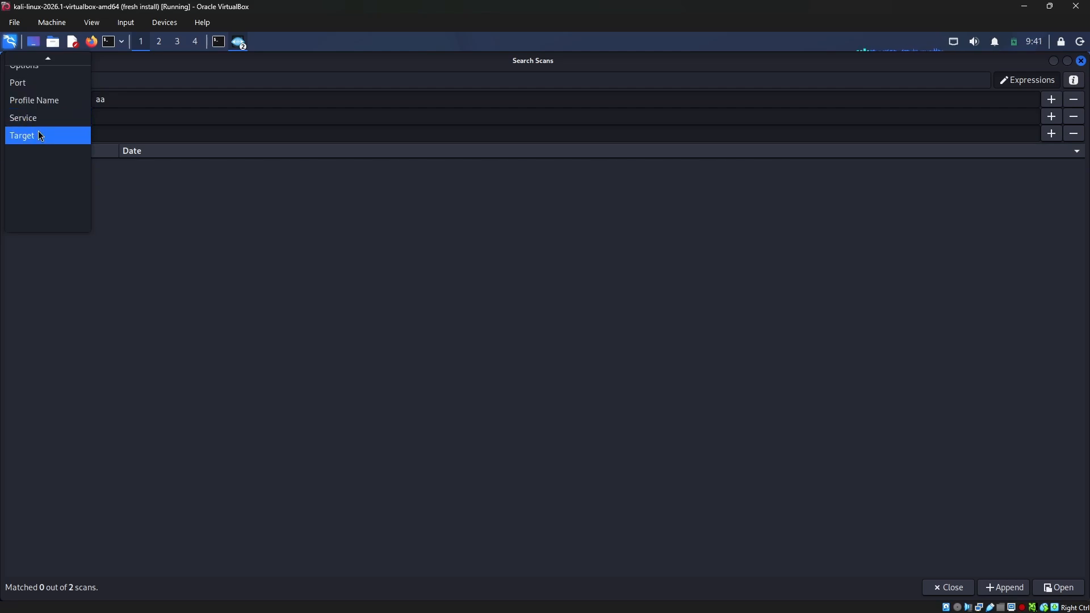
pyautogui.click(572, 318)
pyautogui.click(1081, 61)
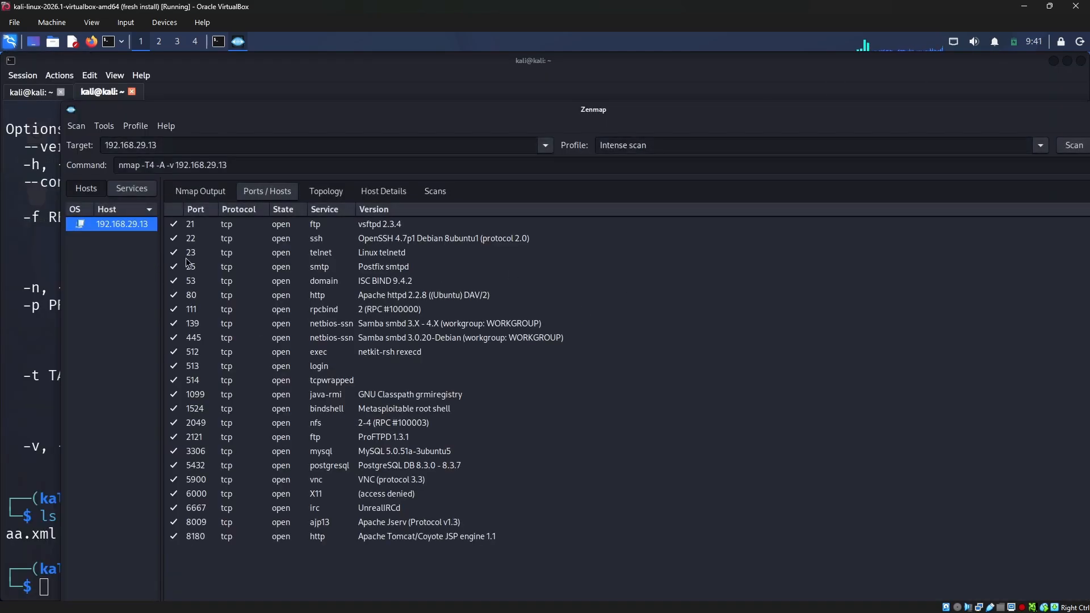
# Toggle Filter Hosts on and off several times from the Tools menu
pyautogui.click(131, 130)
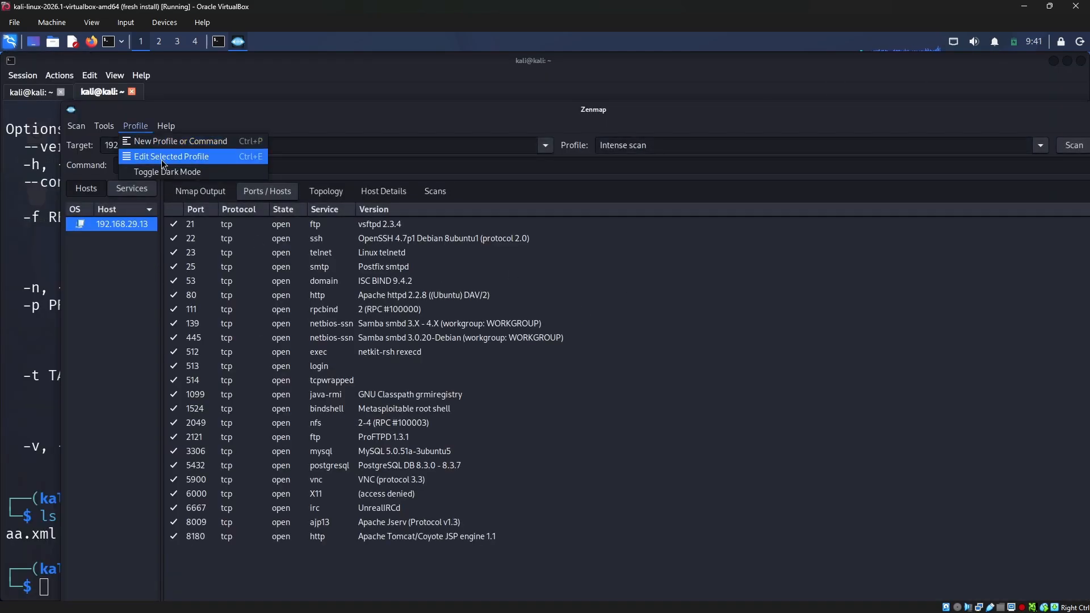
pyautogui.moveTo(104, 126)
pyautogui.click(147, 177)
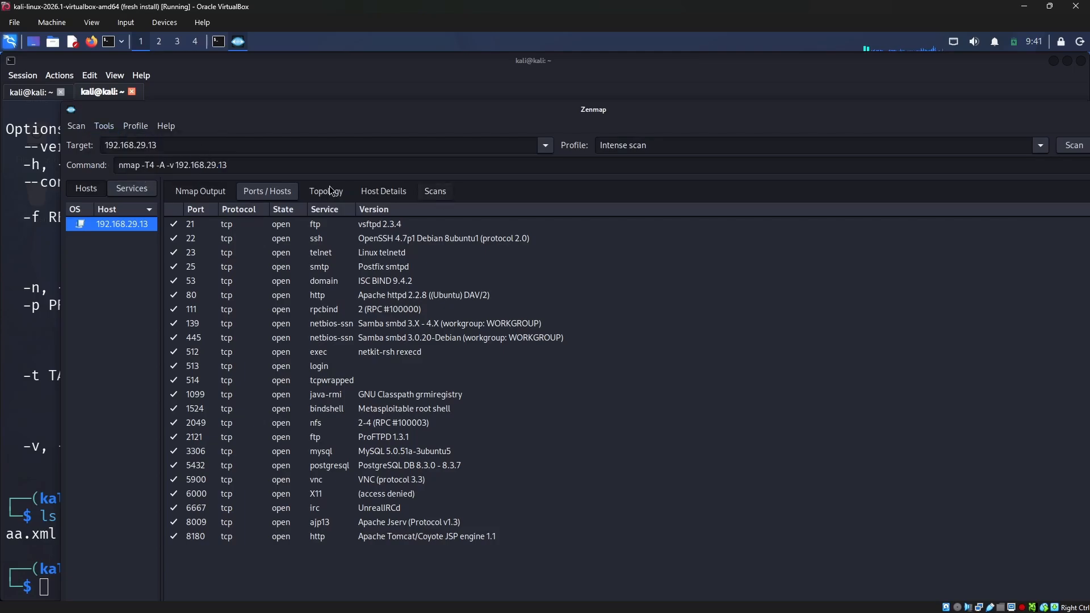
pyautogui.click(108, 127)
pyautogui.click(171, 171)
pyautogui.click(109, 125)
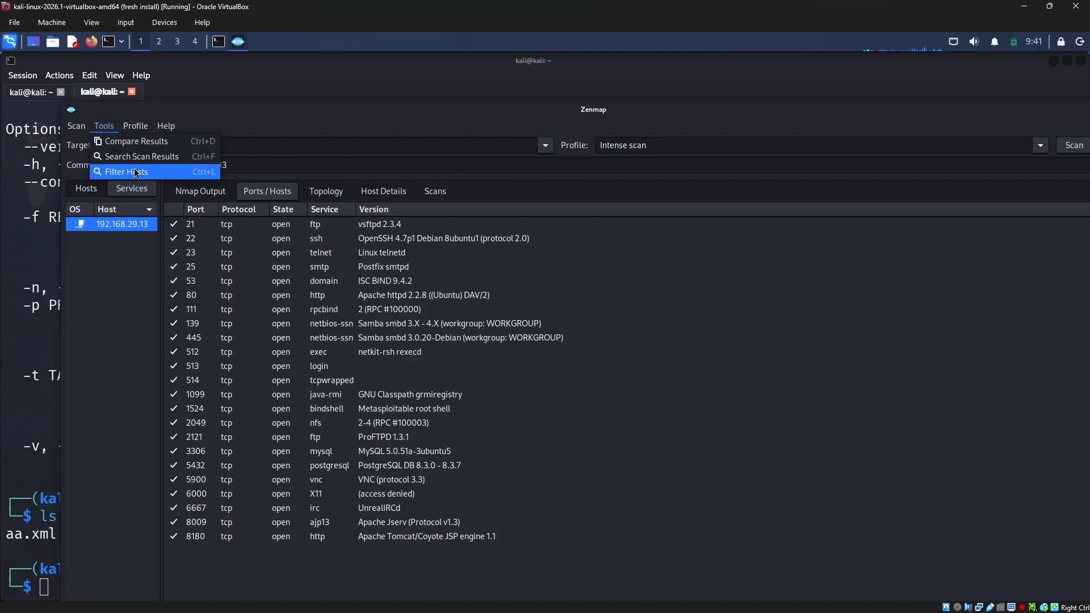
pyautogui.click(136, 173)
pyautogui.click(104, 126)
pyautogui.click(131, 168)
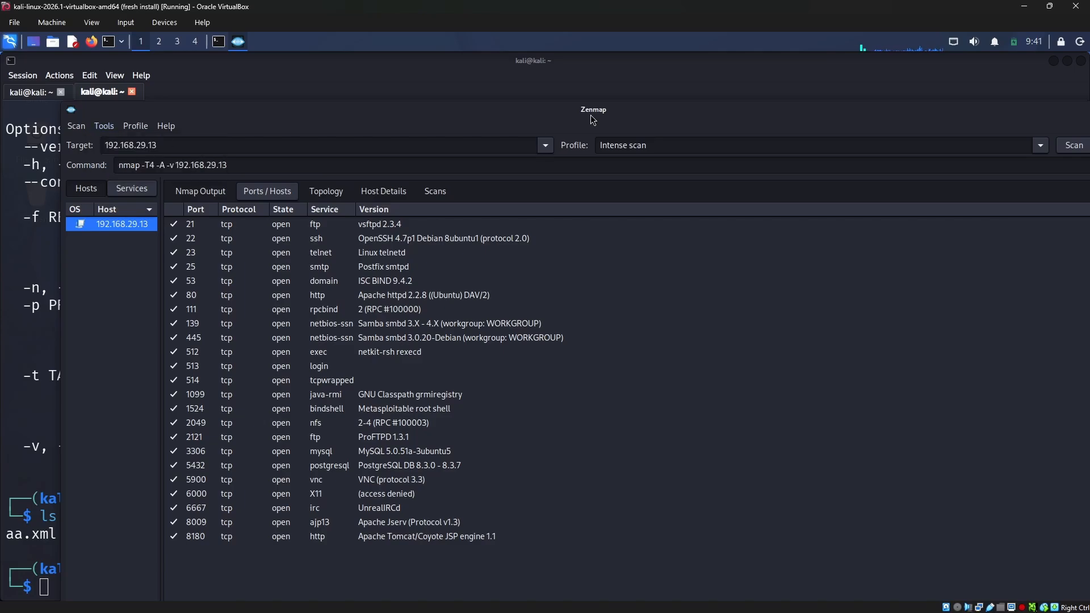
# Maximise the Zenmap window and show the Host Filter field
pyautogui.moveTo(590, 112); pyautogui.dragTo(331, 32)
pyautogui.click(55, 78)
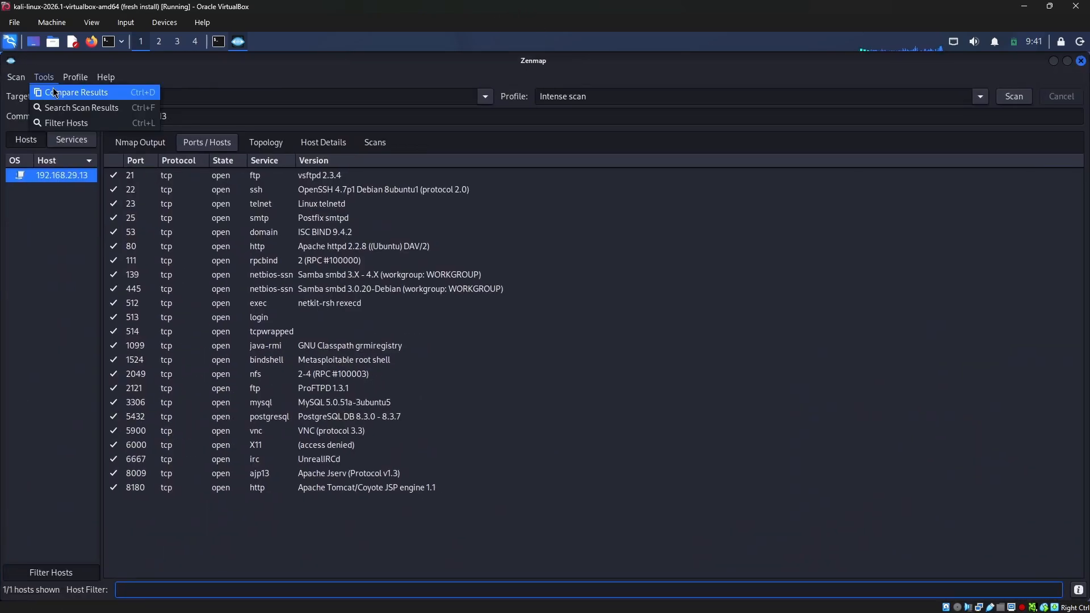
pyautogui.click(61, 126)
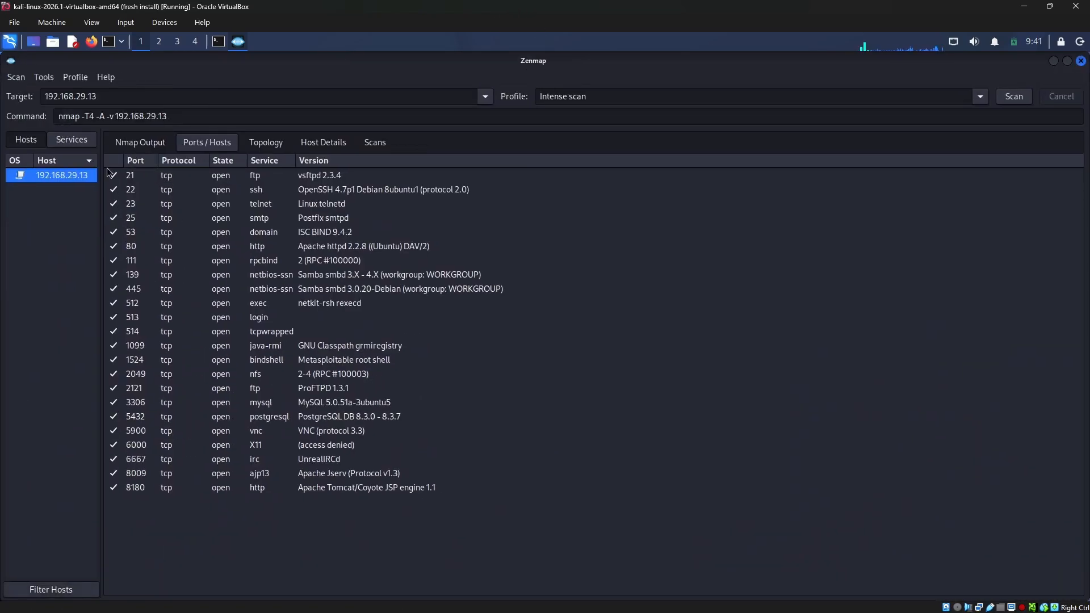
pyautogui.click(50, 80)
pyautogui.click(62, 123)
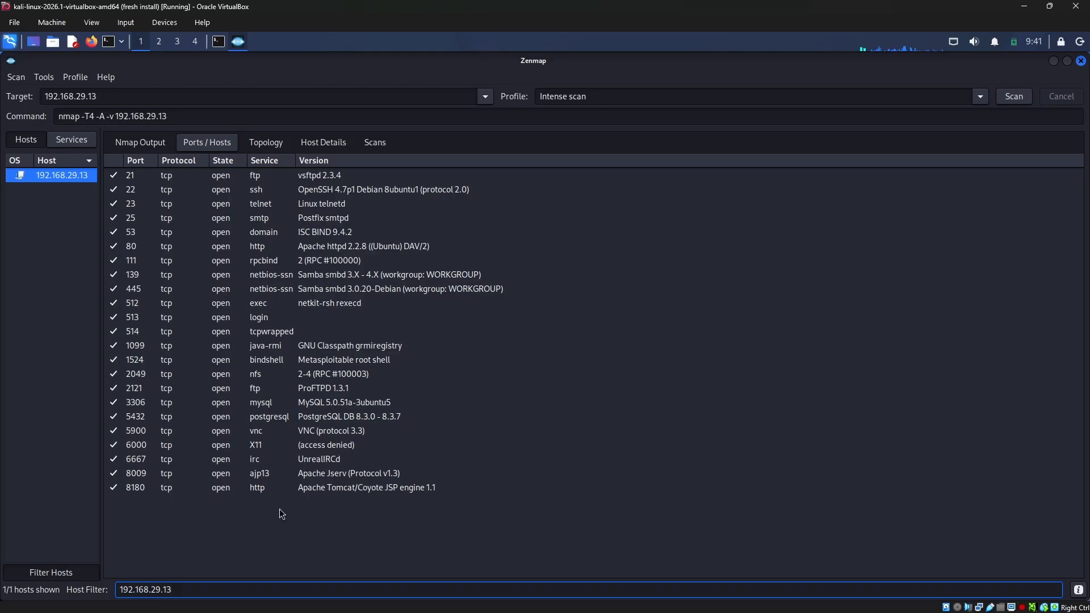
# Filter hosts by 8.8.8.8, then clear it and enter ftp instead
pyautogui.moveTo(193, 590); pyautogui.dragTo(53, 580)
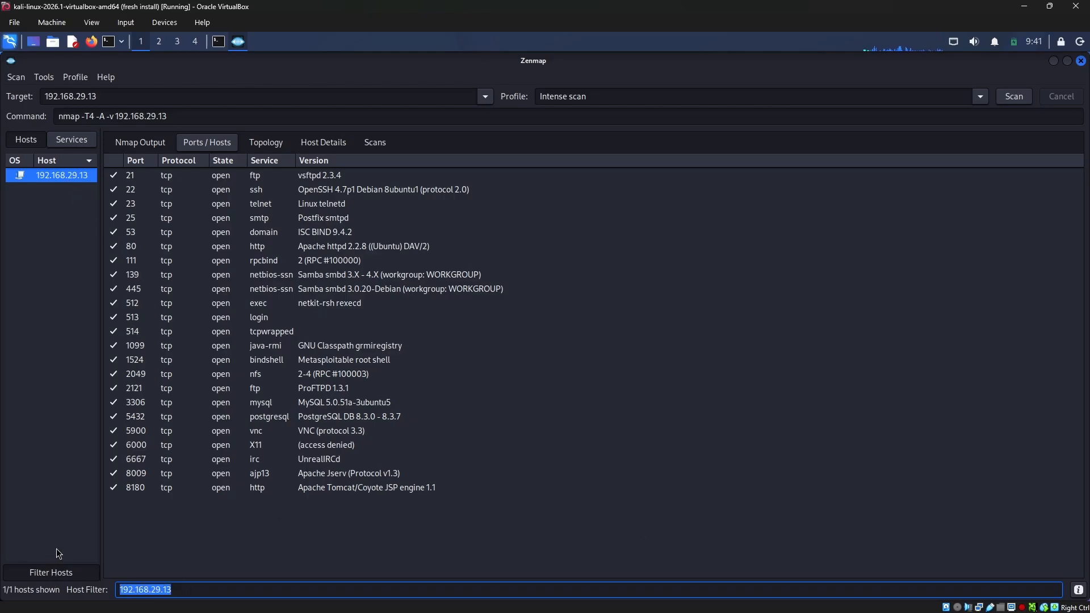
pyautogui.write('8.8.8.8')
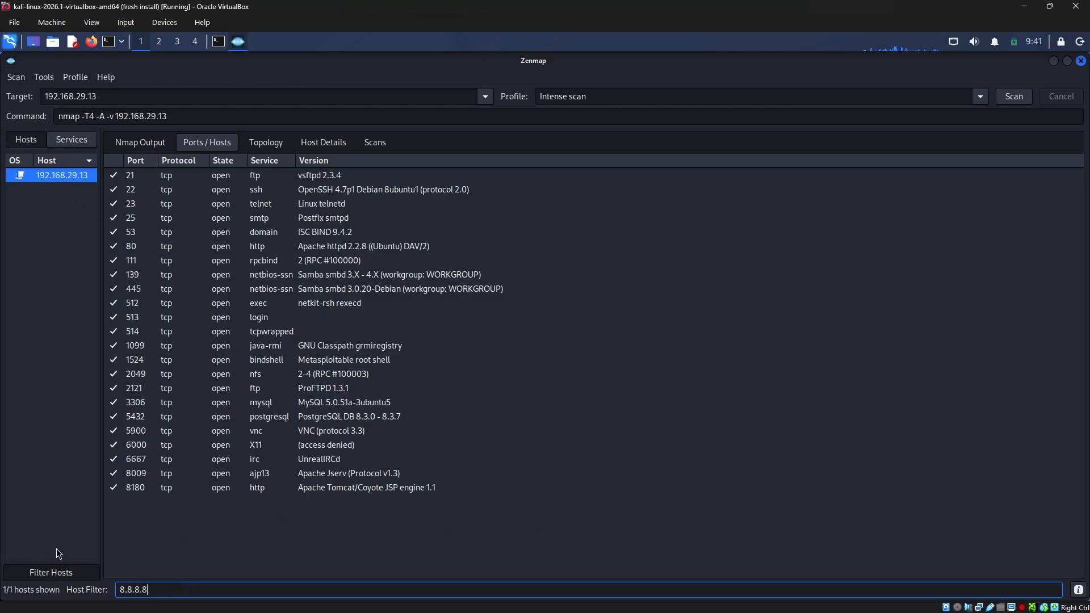
pyautogui.click(74, 573)
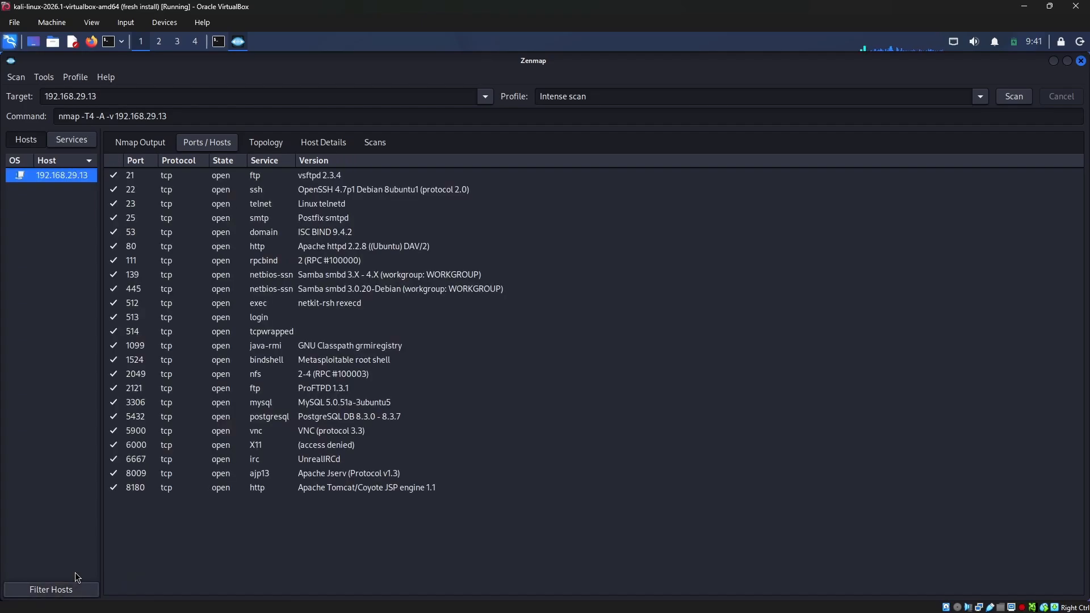
pyautogui.click(76, 590)
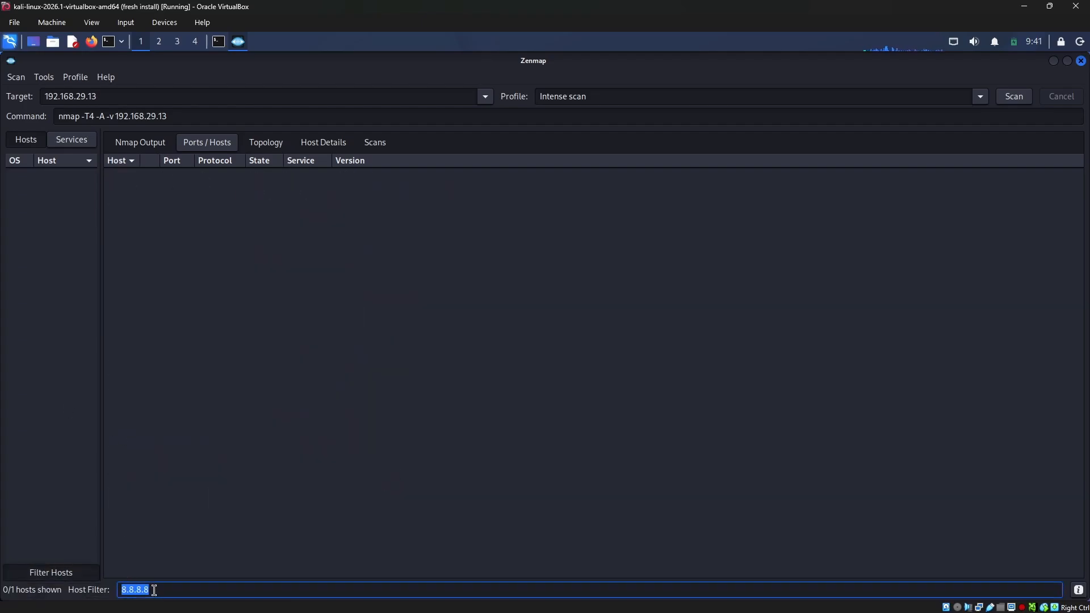
pyautogui.press('BackSpace')
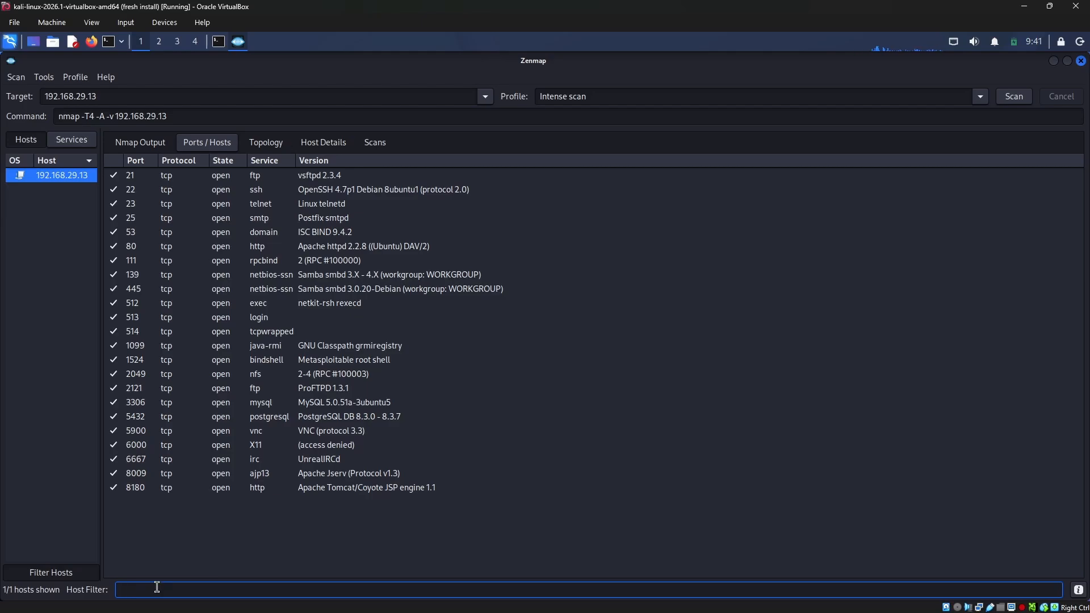
pyautogui.write('1')
# Hide and reshow the ftp host filter, then return to the raw Nmap output
pyautogui.click(81, 572)
pyautogui.click(81, 591)
pyautogui.click(59, 575)
pyautogui.click(93, 590)
pyautogui.click(158, 591)
pyautogui.click(143, 142)
# List results by service and edit the command to nmap -v scanme.nmap.org
pyautogui.click(62, 140)
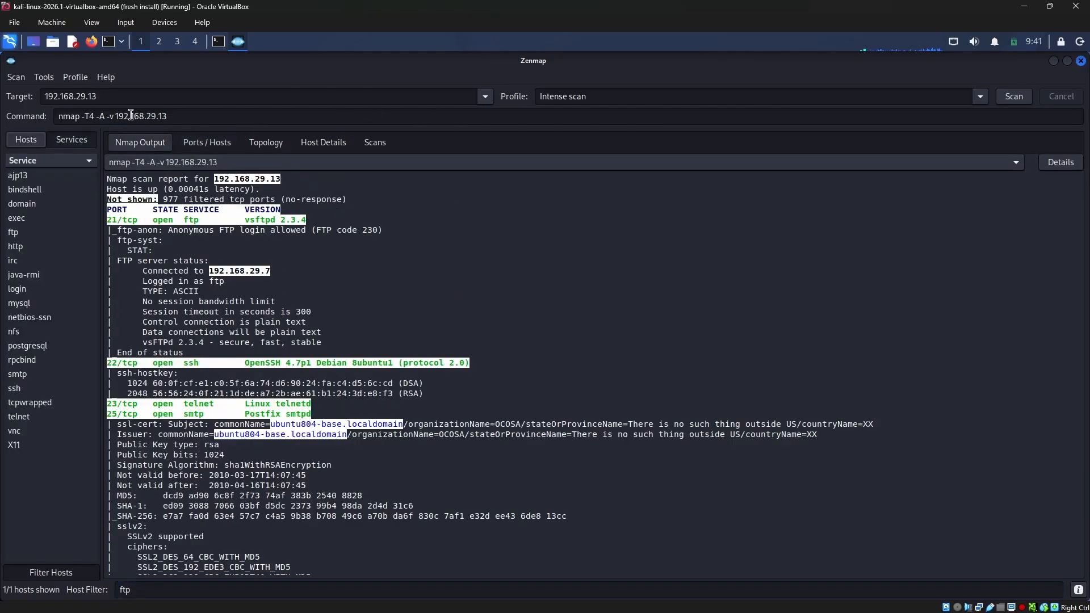
pyautogui.click(160, 116)
pyautogui.moveTo(170, 117); pyautogui.dragTo(113, 117)
pyautogui.click(113, 117)
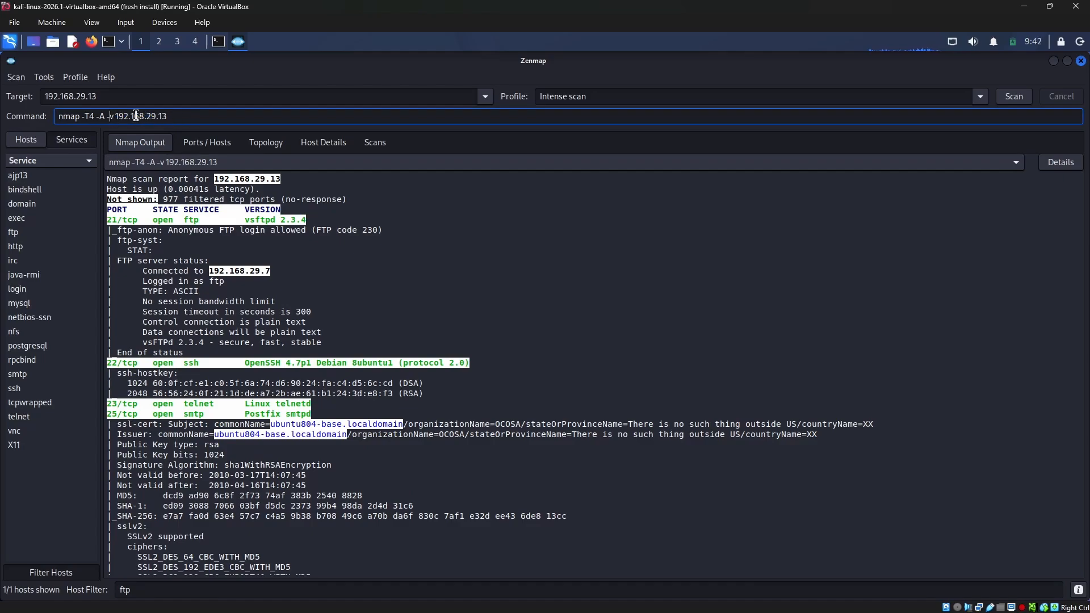
pyautogui.press('BackSpace')
pyautogui.press('BackSpace')
pyautogui.press('BackSpace')
pyautogui.press('BackSpace')
pyautogui.press('BackSpace')
pyautogui.press('BackSpace')
pyautogui.press('BackSpace')
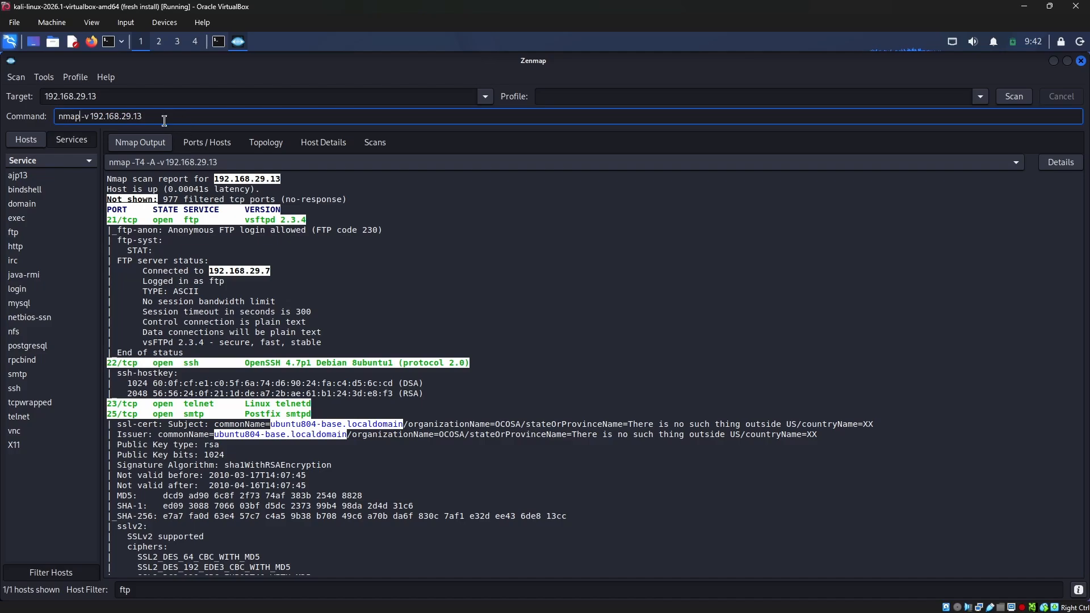
pyautogui.moveTo(156, 117); pyautogui.dragTo(95, 111)
pyautogui.write('scanm')
pyautogui.press('BackSpace')
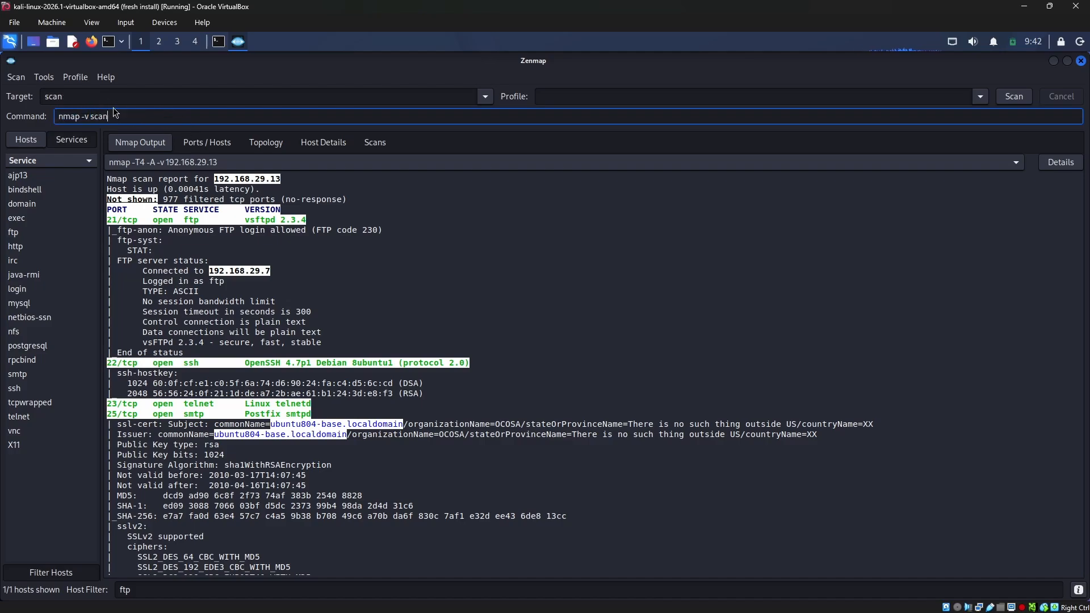
pyautogui.write('me.nmap.org')
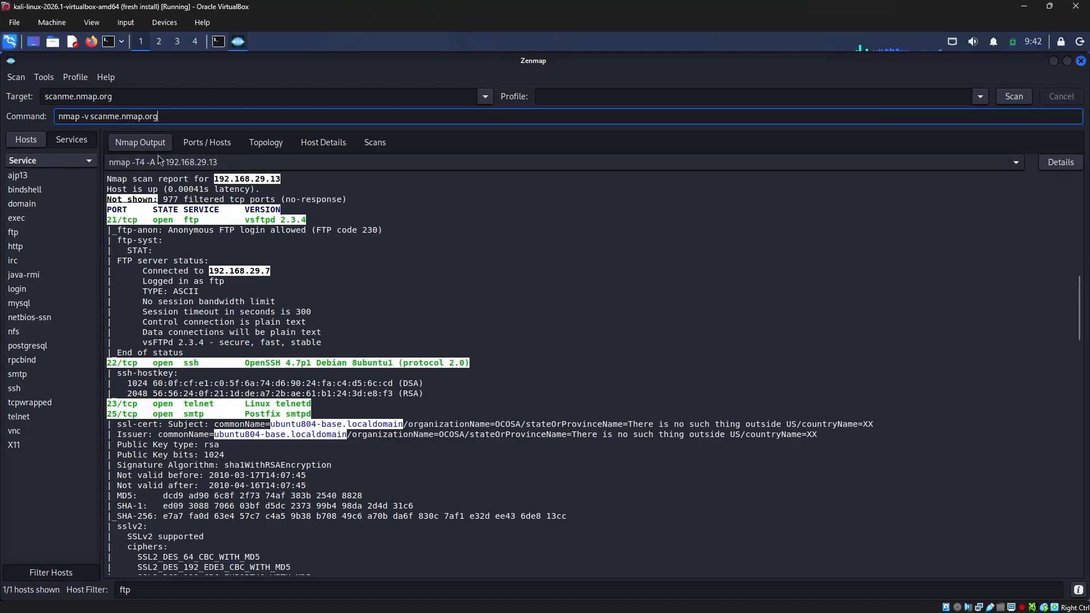
# Run the nmap -v scanme.nmap.org scan and clear the ftp host filter
pyautogui.click(1014, 97)
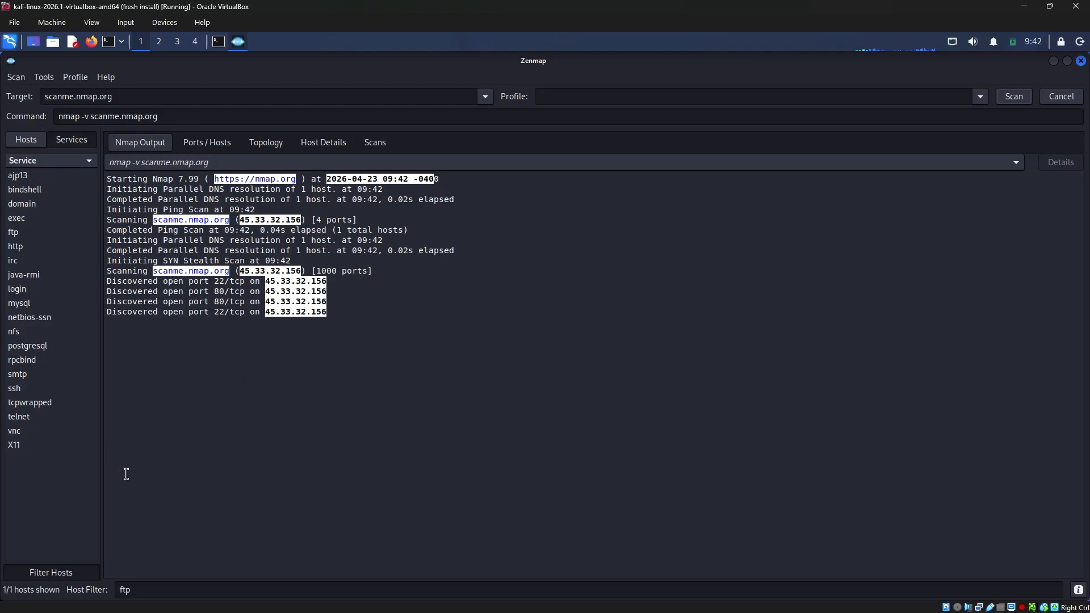
pyautogui.doubleClick(151, 593)
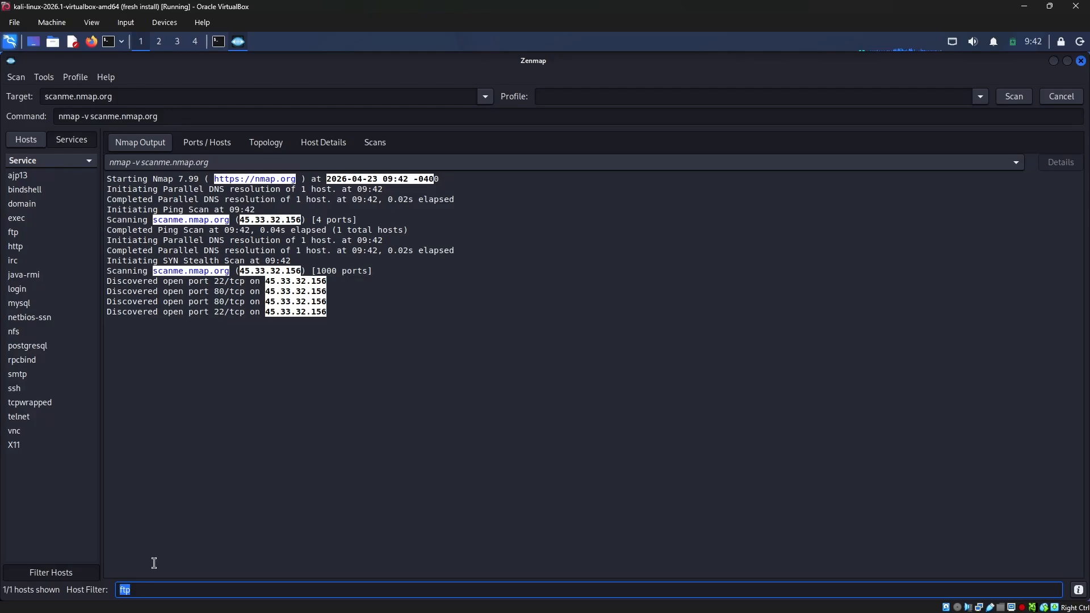
pyautogui.press('BackSpace')
# Browse the Ports/Hosts, Topology, Host Details and Scans tabs, then return to Nmap Output
pyautogui.click(196, 140)
pyautogui.click(261, 146)
pyautogui.click(321, 147)
pyautogui.click(376, 145)
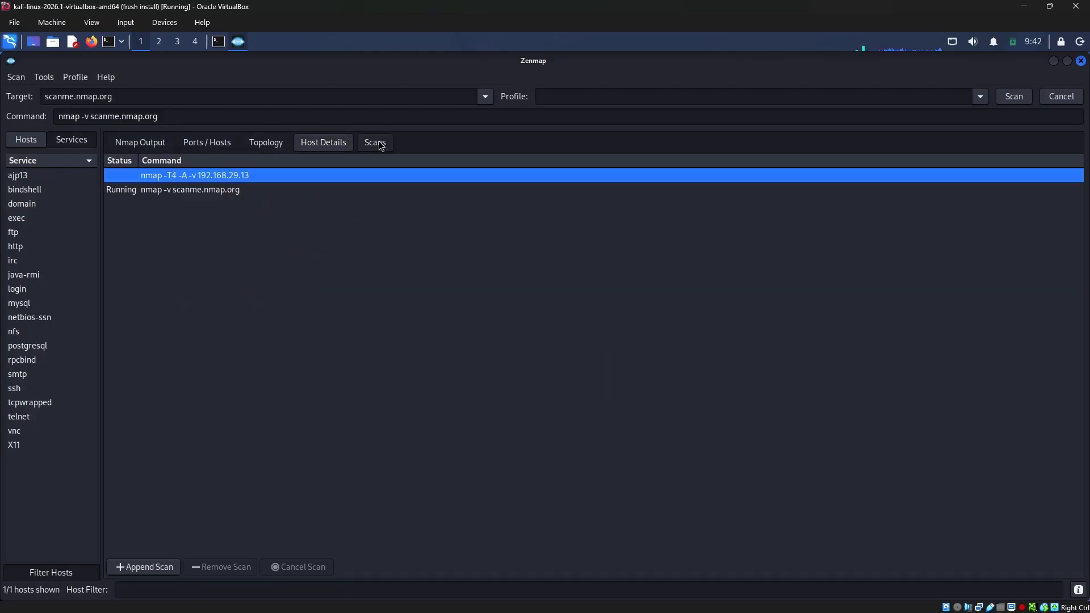
pyautogui.click(158, 145)
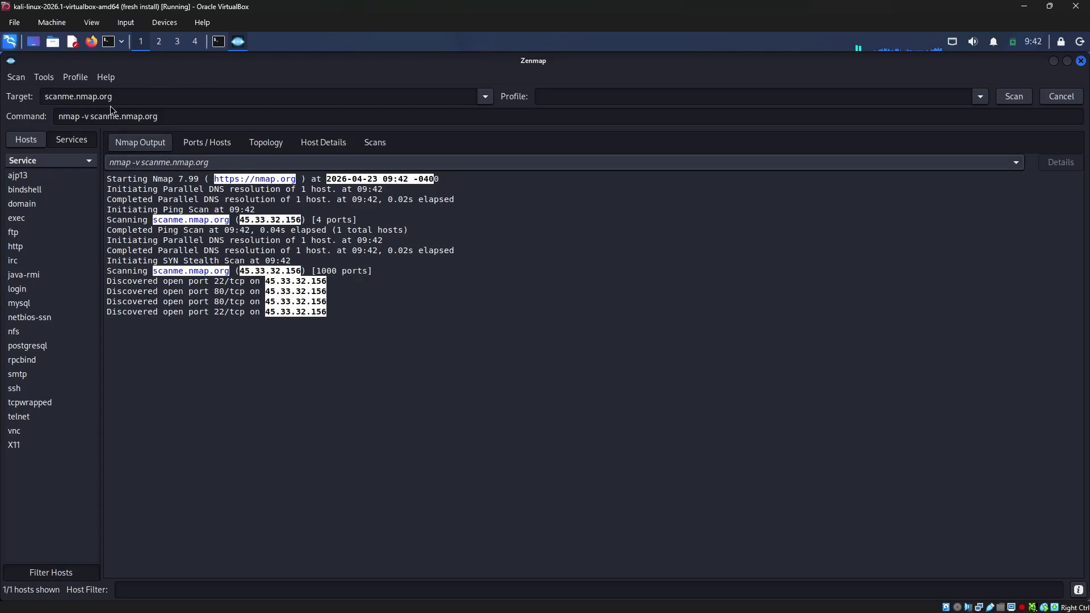
pyautogui.click(85, 80)
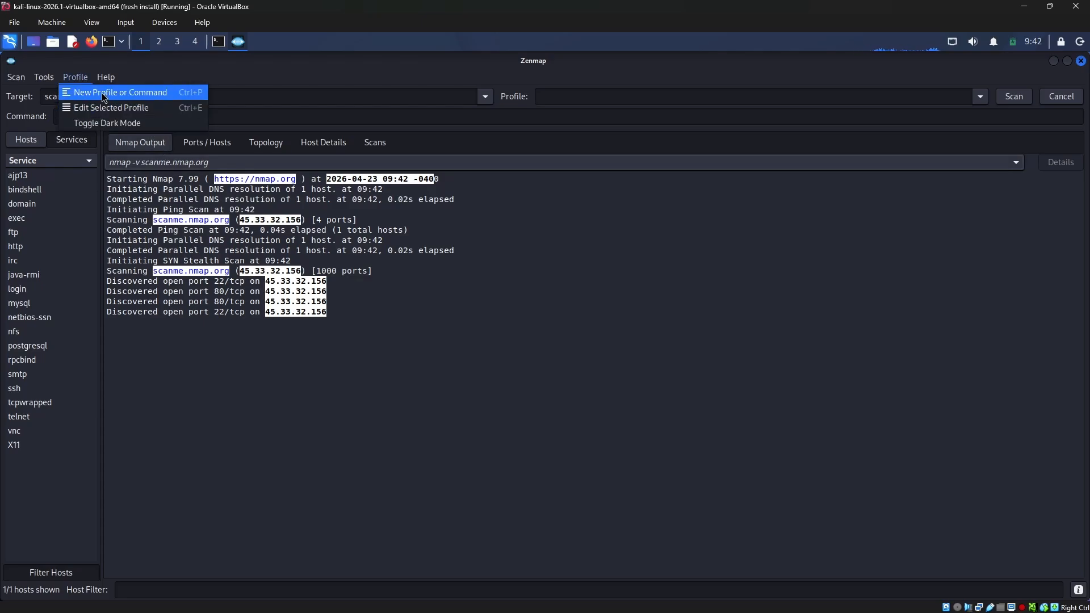
pyautogui.click(104, 93)
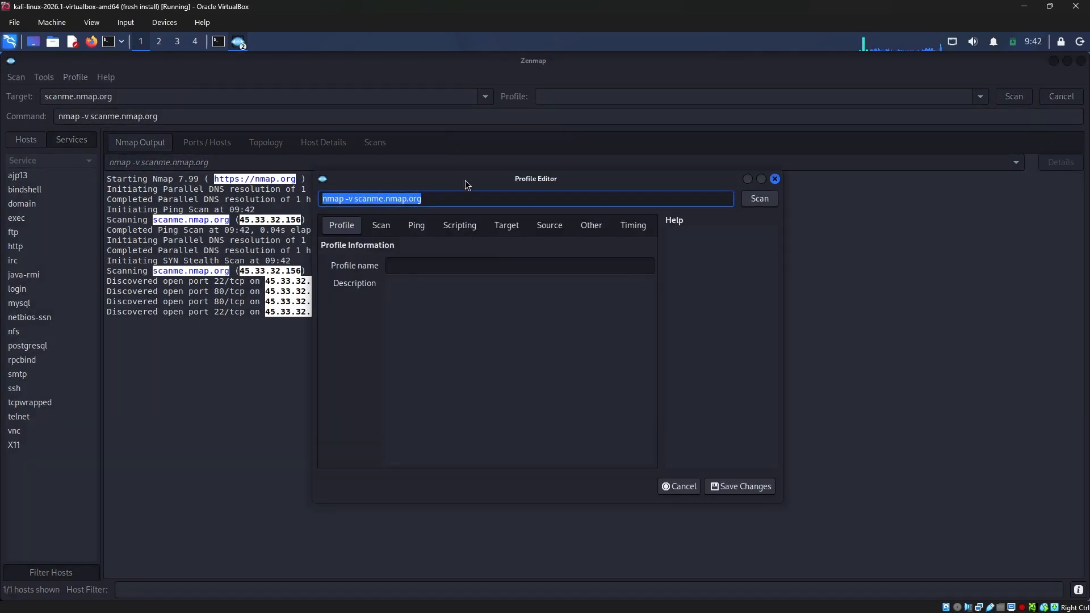
pyautogui.moveTo(465, 184); pyautogui.dragTo(447, 183)
pyautogui.click(362, 223)
pyautogui.click(428, 223)
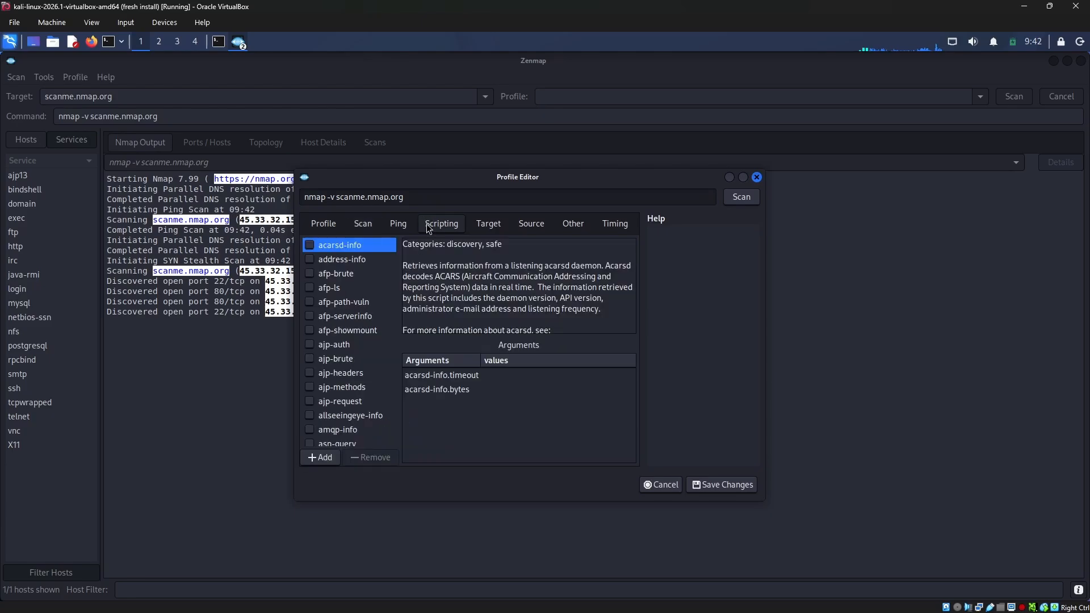
pyautogui.click(488, 225)
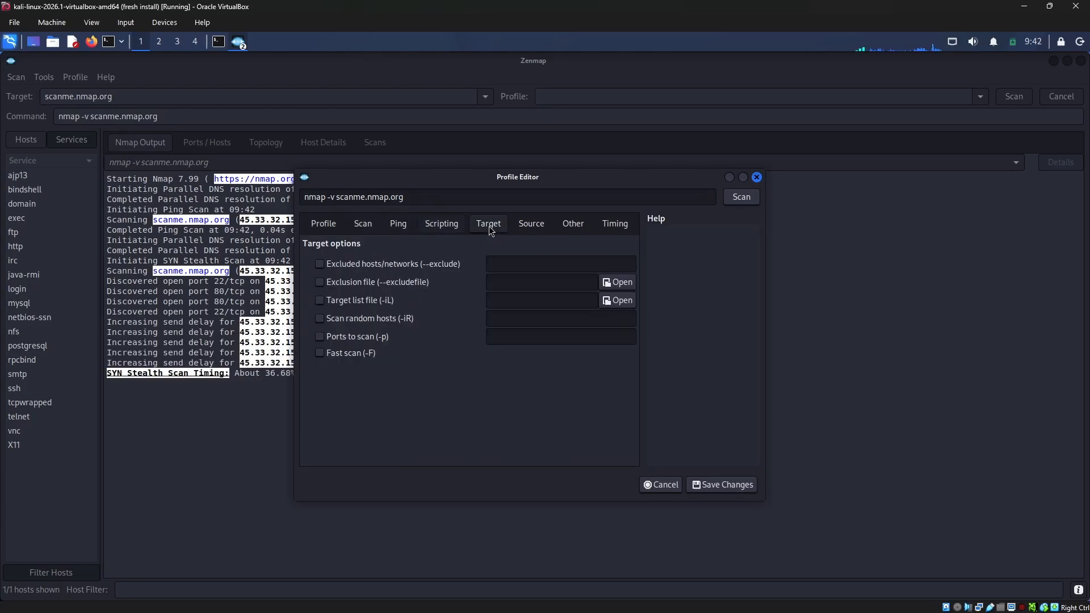
pyautogui.click(521, 224)
pyautogui.click(573, 224)
pyautogui.click(627, 224)
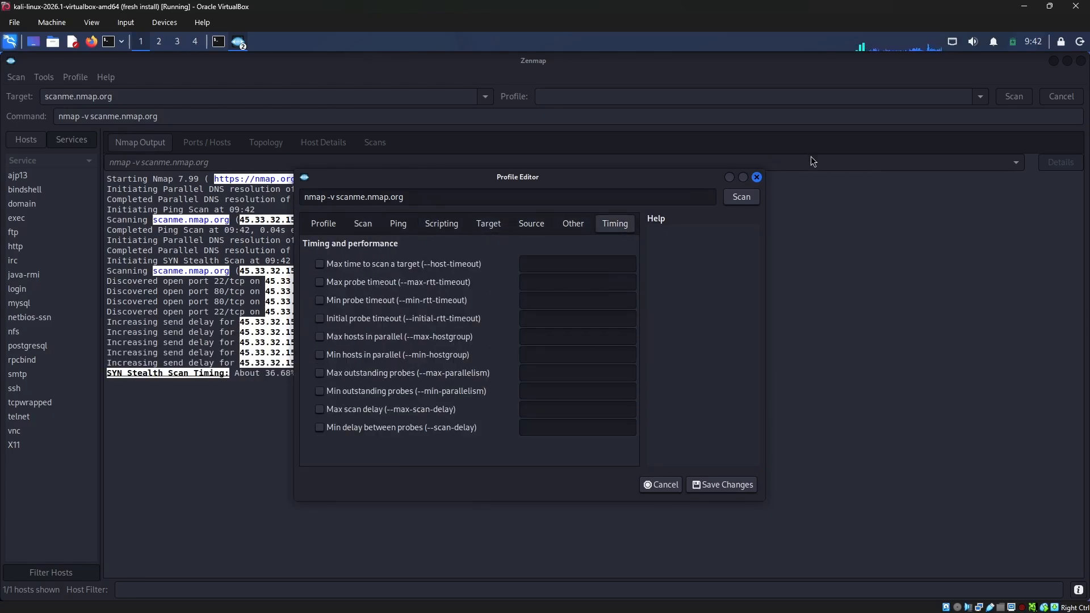
pyautogui.click(757, 177)
pyautogui.click(105, 76)
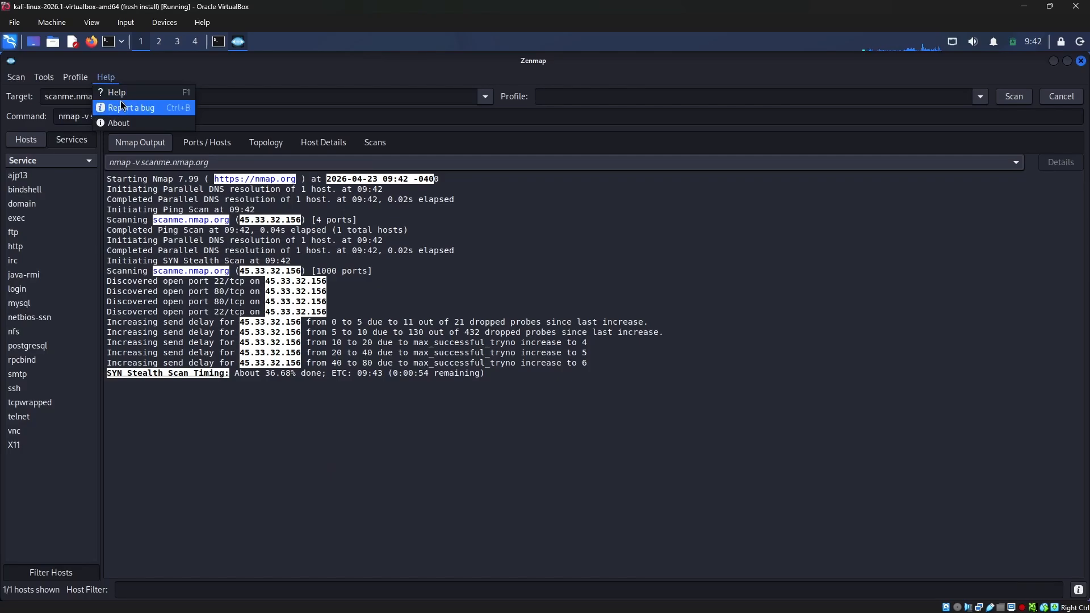
pyautogui.moveTo(79, 77)
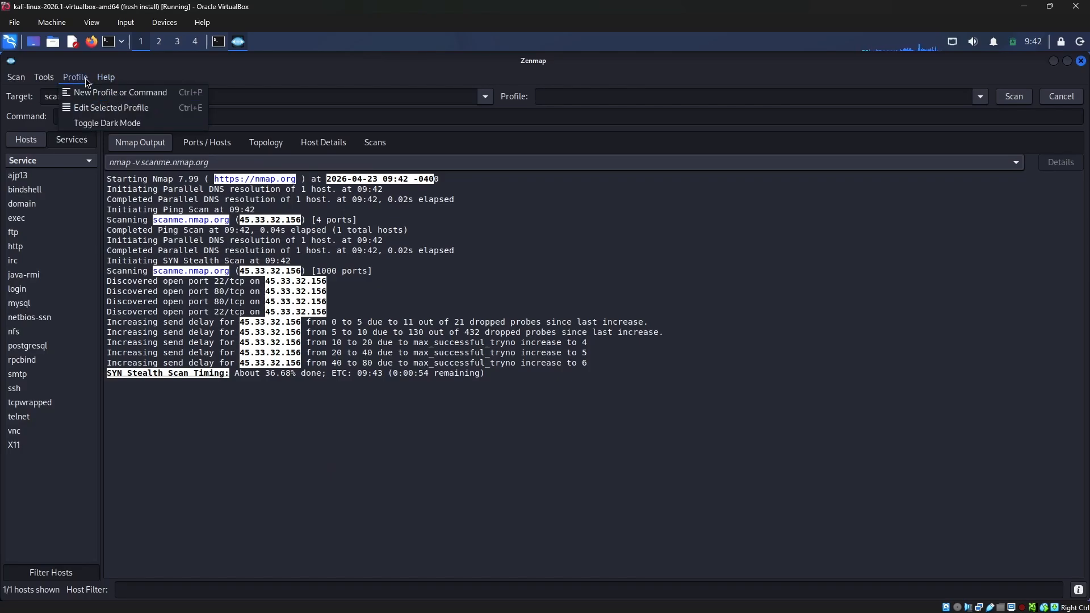
pyautogui.click(108, 107)
pyautogui.click(763, 179)
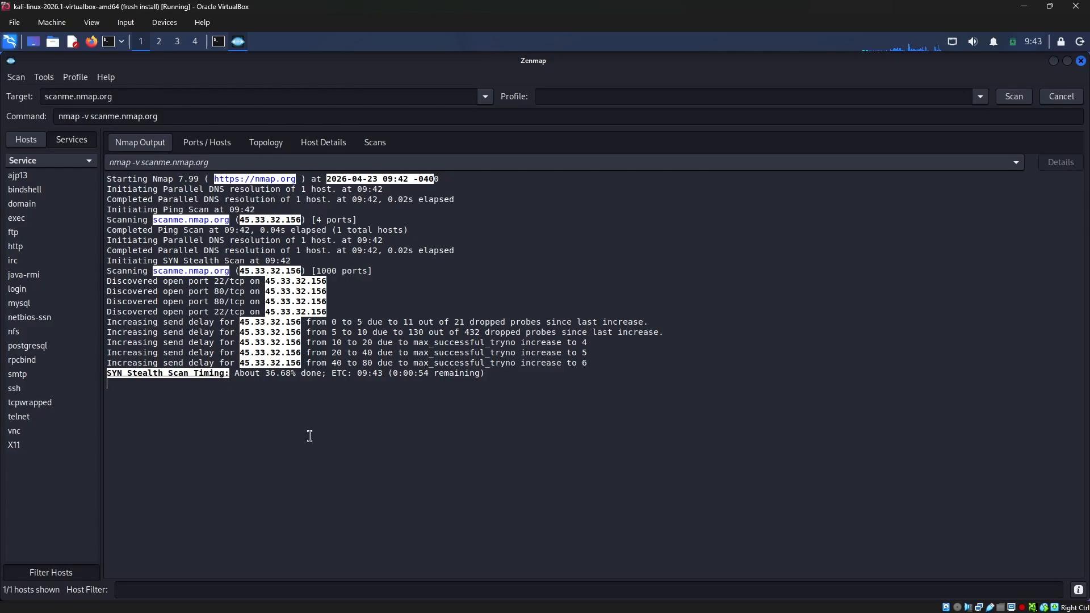
pyautogui.moveTo(265, 373); pyautogui.dragTo(436, 391)
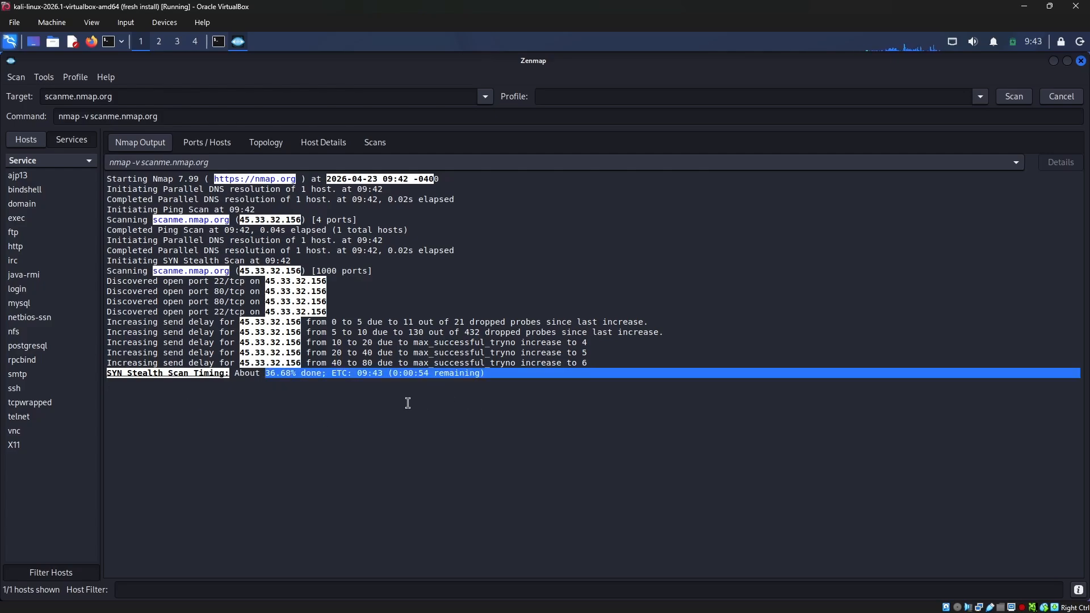
pyautogui.click(340, 423)
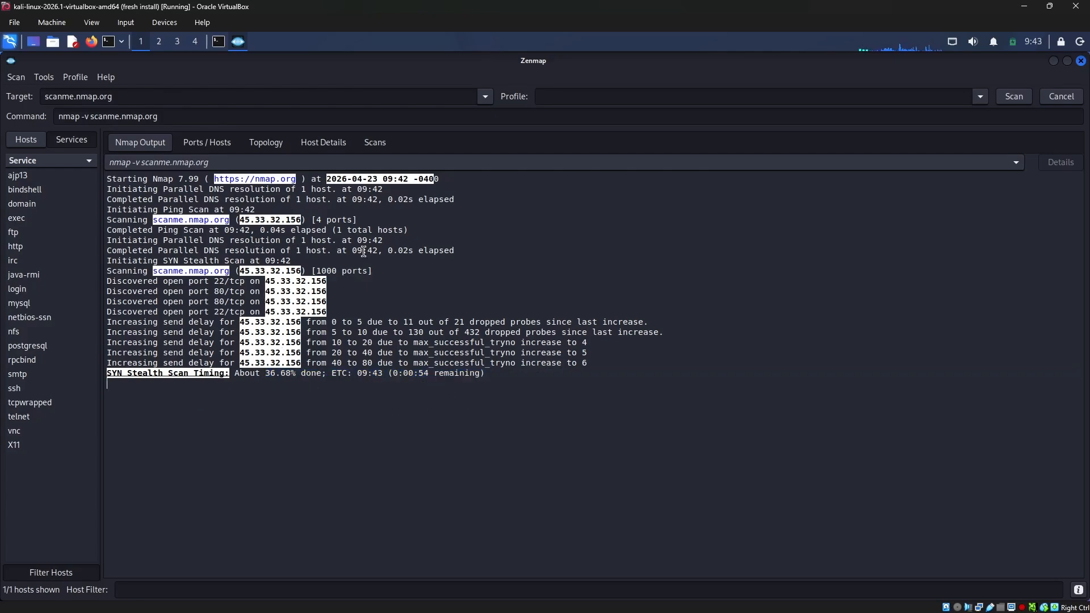
pyautogui.click(996, 165)
pyautogui.click(791, 162)
pyautogui.click(81, 573)
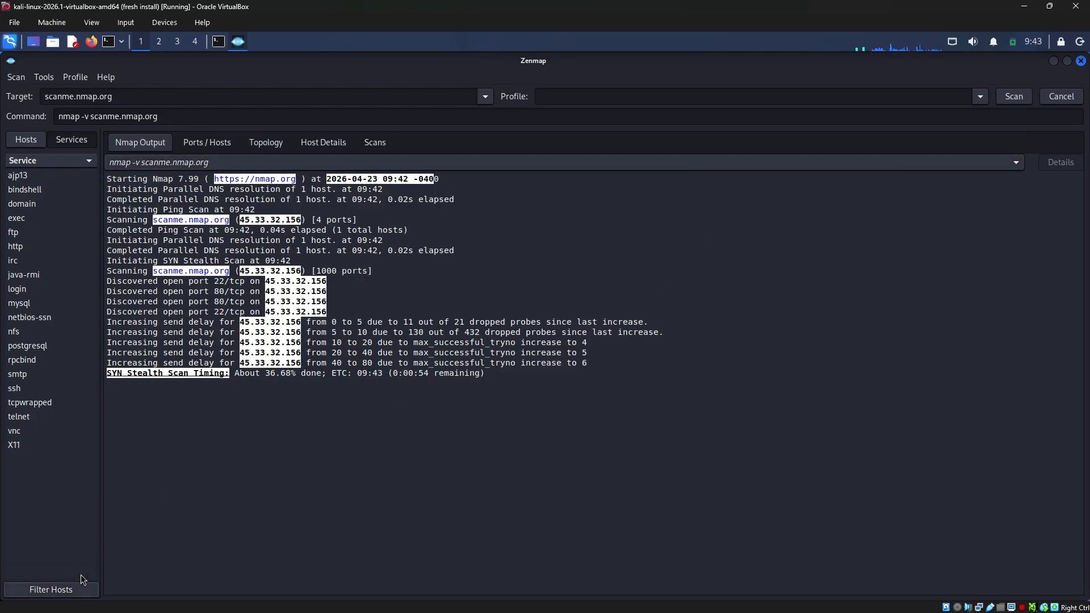
pyautogui.click(70, 588)
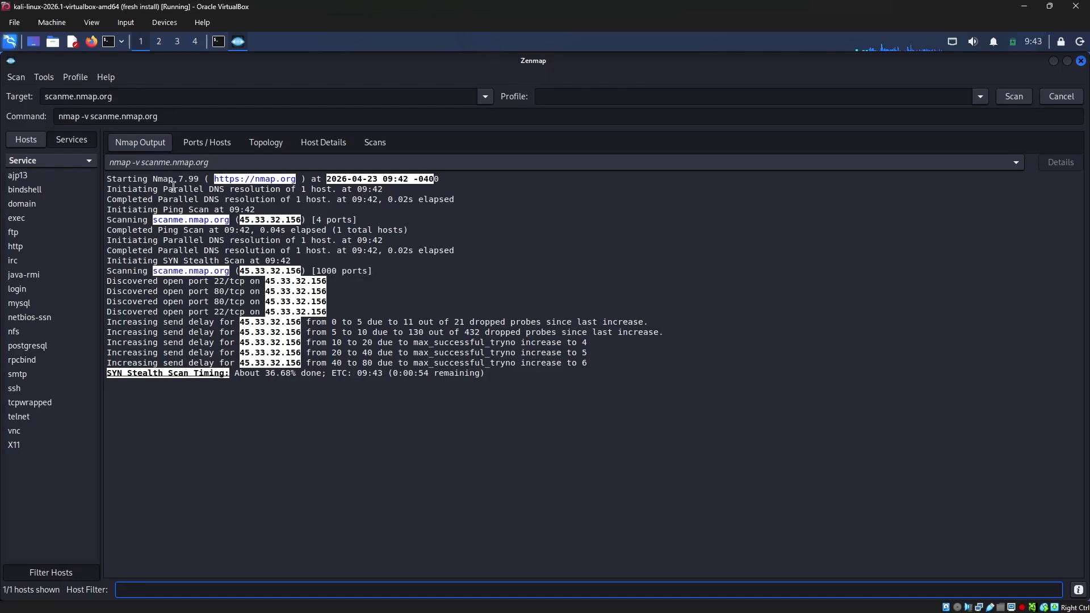
pyautogui.click(207, 142)
pyautogui.click(140, 142)
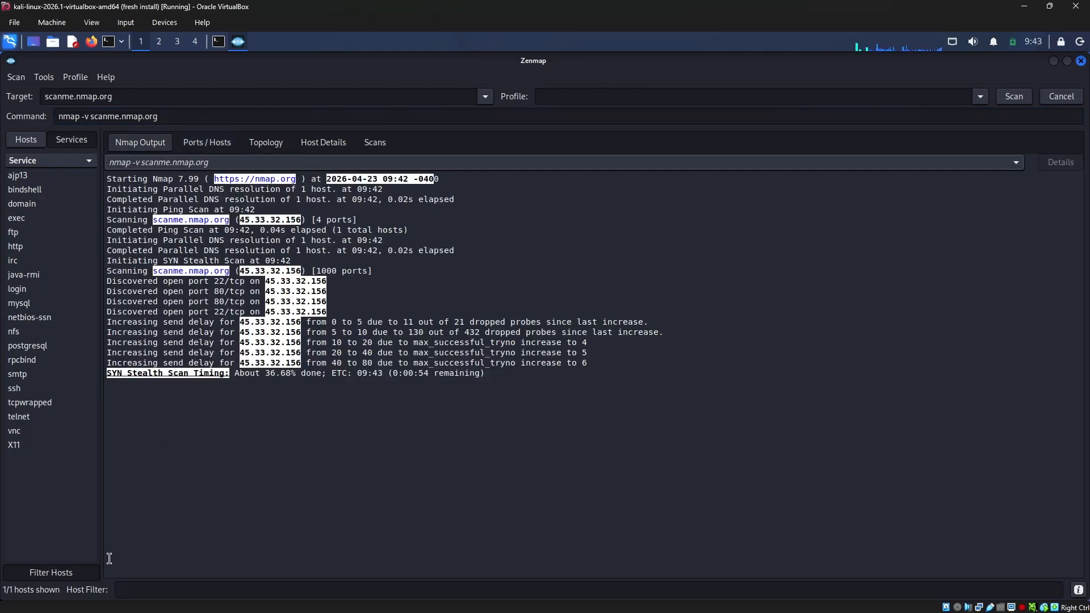
pyautogui.tripleClick(286, 375)
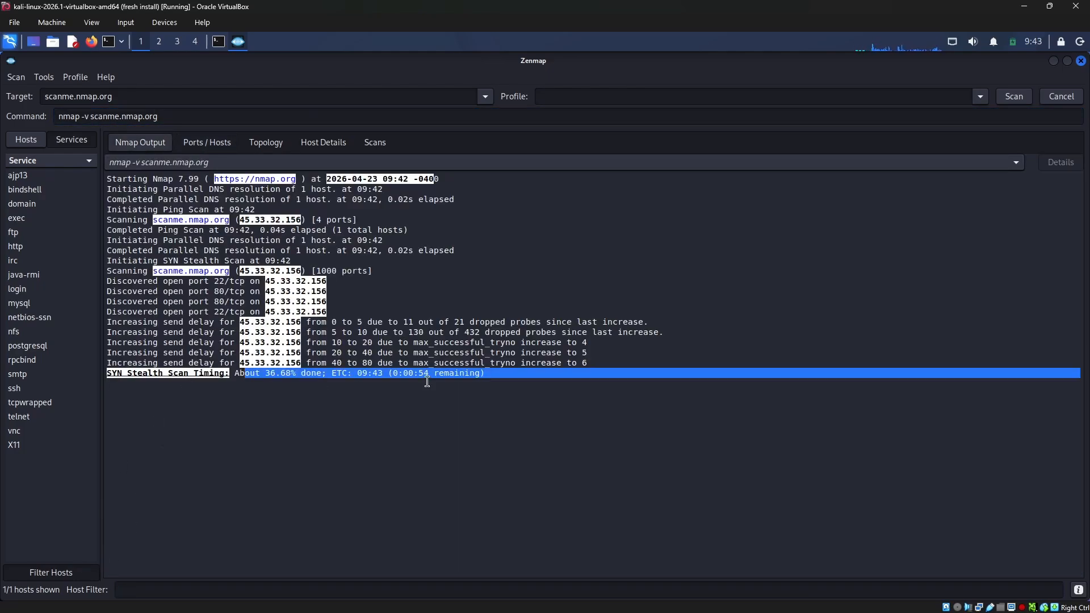
pyautogui.click(374, 353)
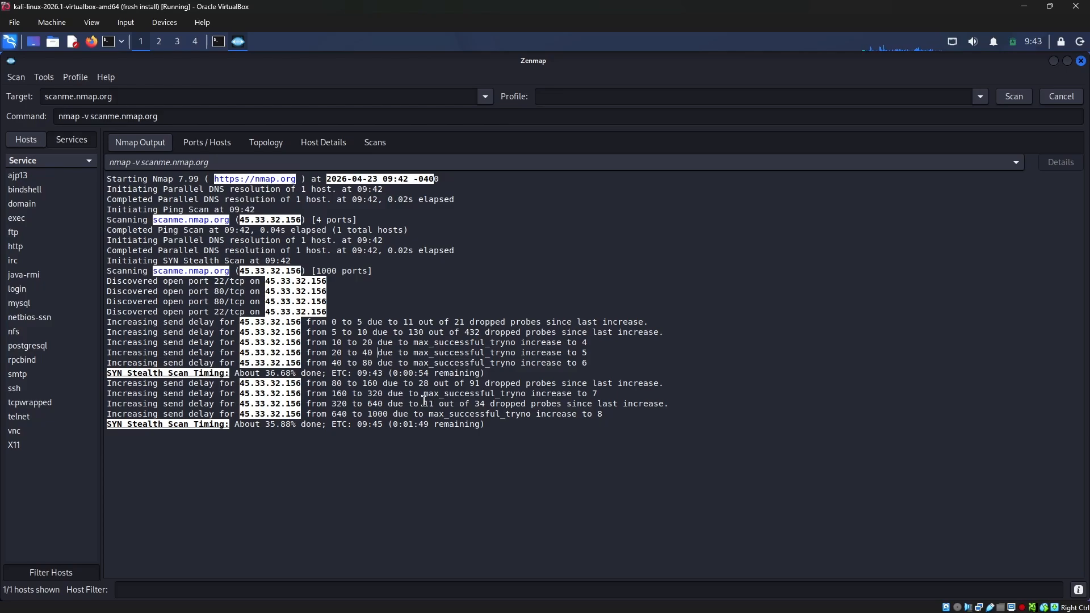
pyautogui.moveTo(234, 426); pyautogui.dragTo(307, 420)
pyautogui.click(254, 370)
pyautogui.moveTo(254, 370); pyautogui.dragTo(342, 374)
pyautogui.moveTo(250, 428); pyautogui.dragTo(383, 424)
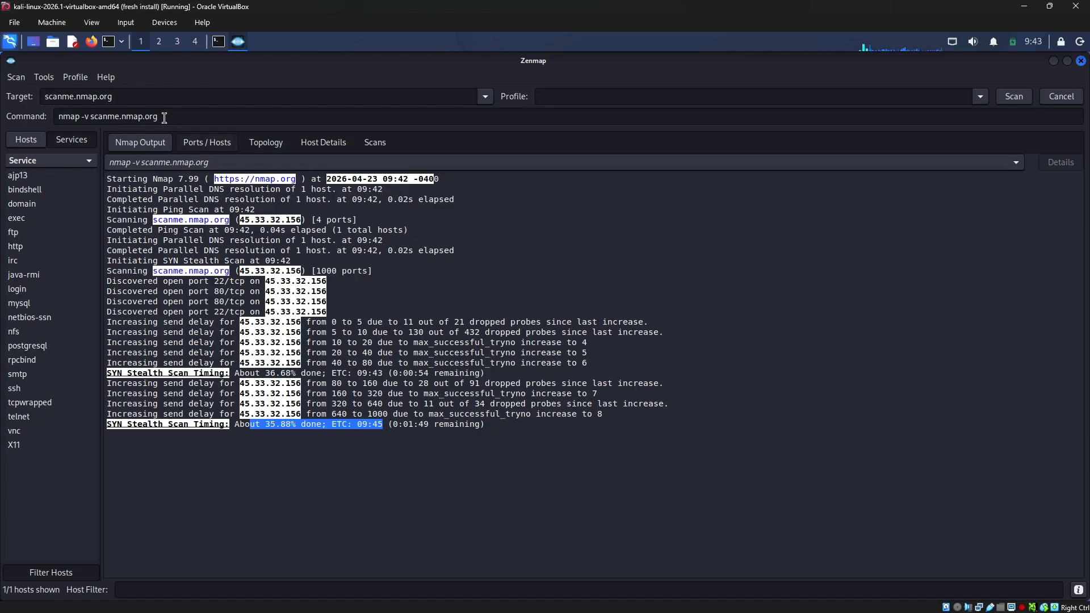
pyautogui.moveTo(175, 125); pyautogui.dragTo(95, 118)
# Run nmap -p 80 -v scanme.nmap.org and highlight port 80's filtered state in the output
pyautogui.click(195, 116)
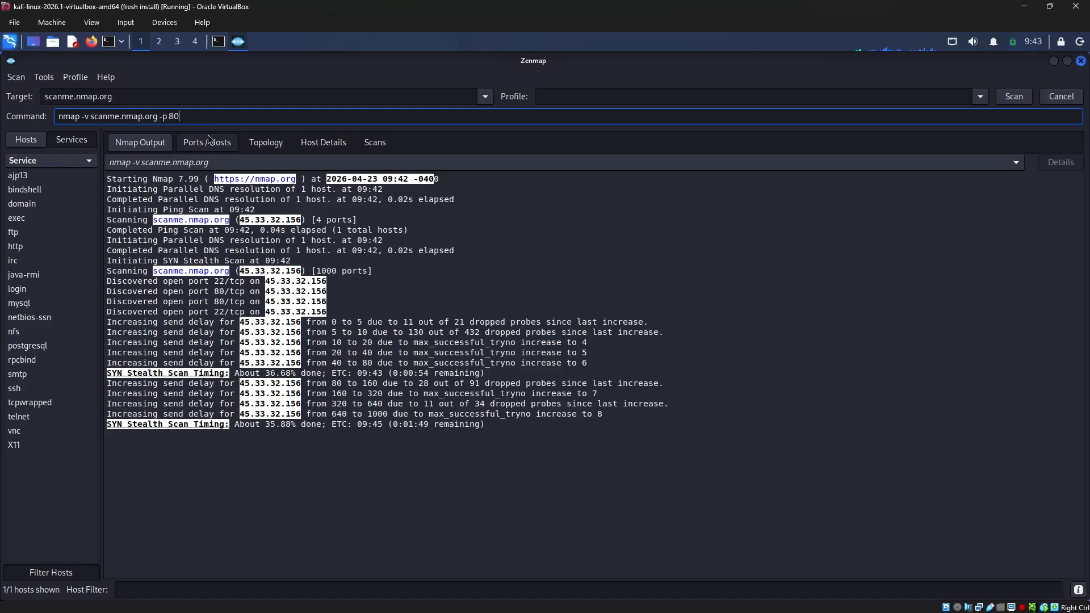
pyautogui.click(1012, 96)
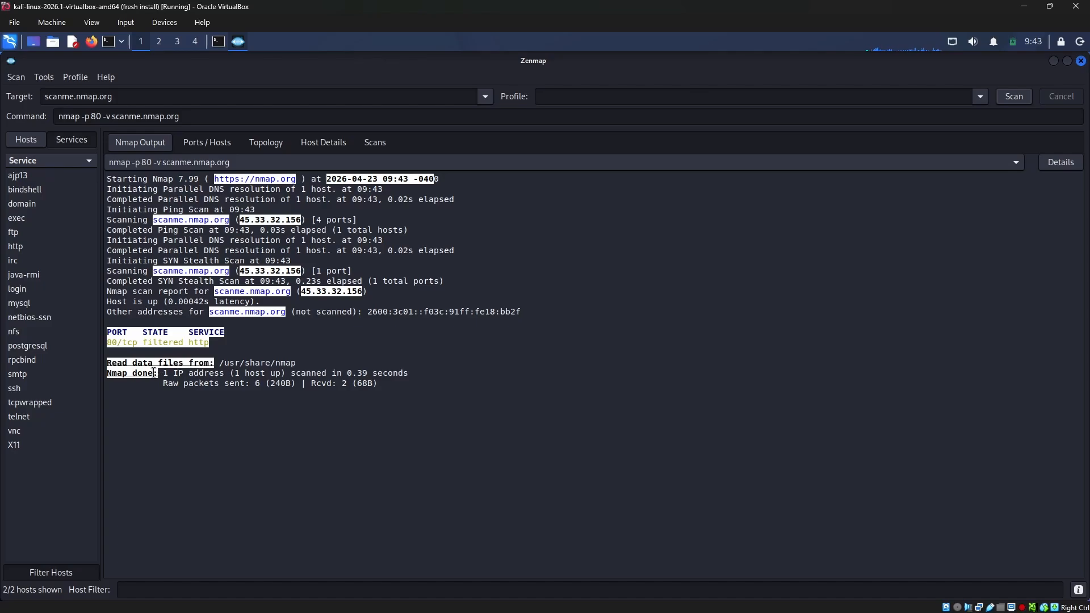
pyautogui.moveTo(155, 372); pyautogui.dragTo(83, 372)
pyautogui.moveTo(188, 343); pyautogui.dragTo(142, 344)
# Try host filters 192.168.29.13 and scanme, viewing Ports/Hosts, then set the filter to ftp
pyautogui.click(138, 589)
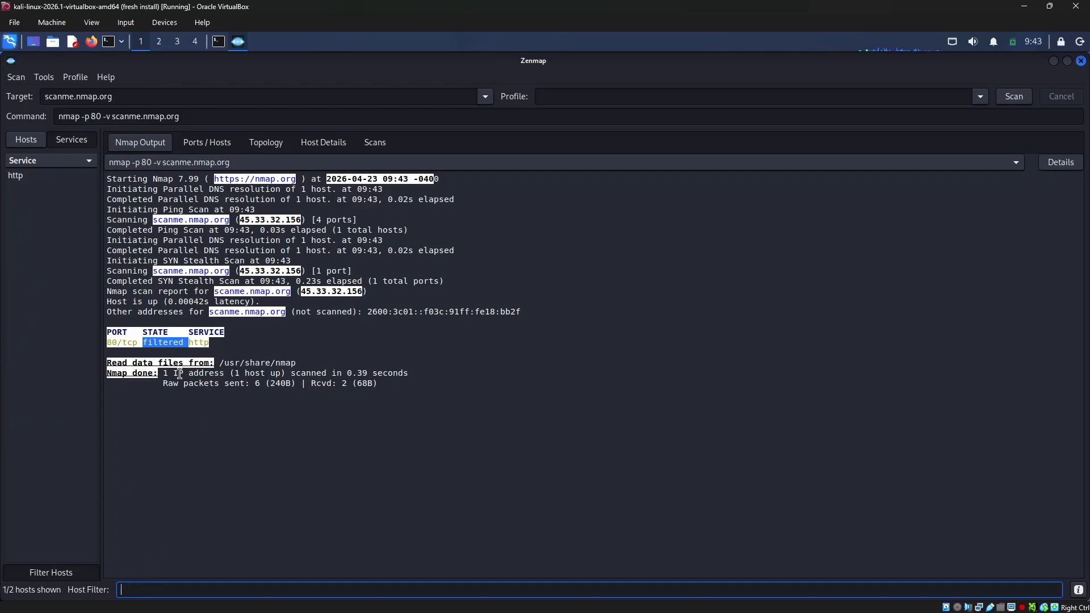
pyautogui.write('68.29.13')
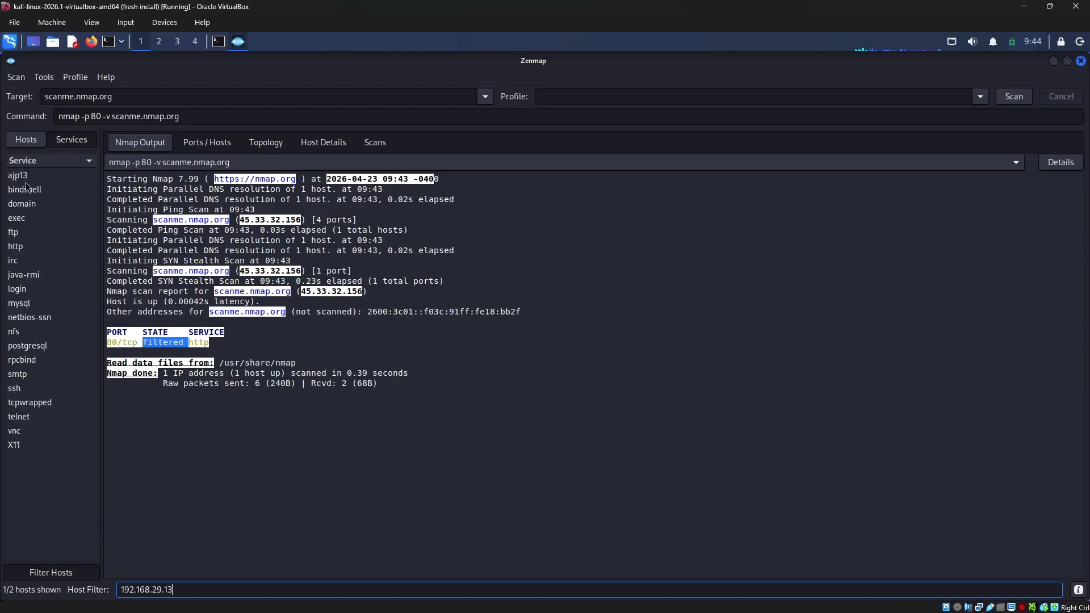
pyautogui.click(34, 461)
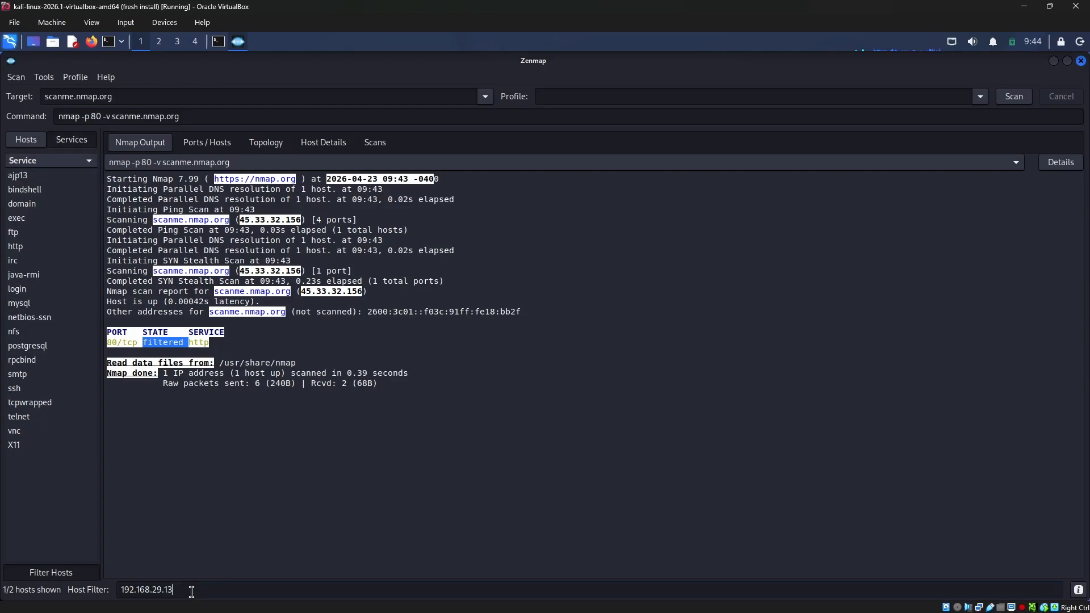
pyautogui.click(113, 593)
pyautogui.write('scanme')
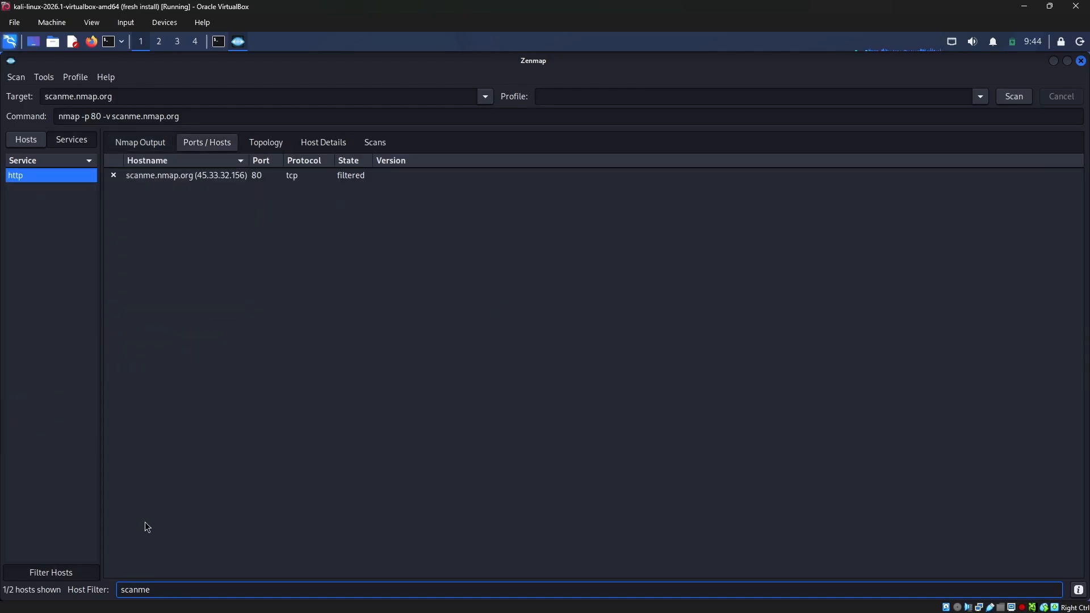
pyautogui.click(231, 176)
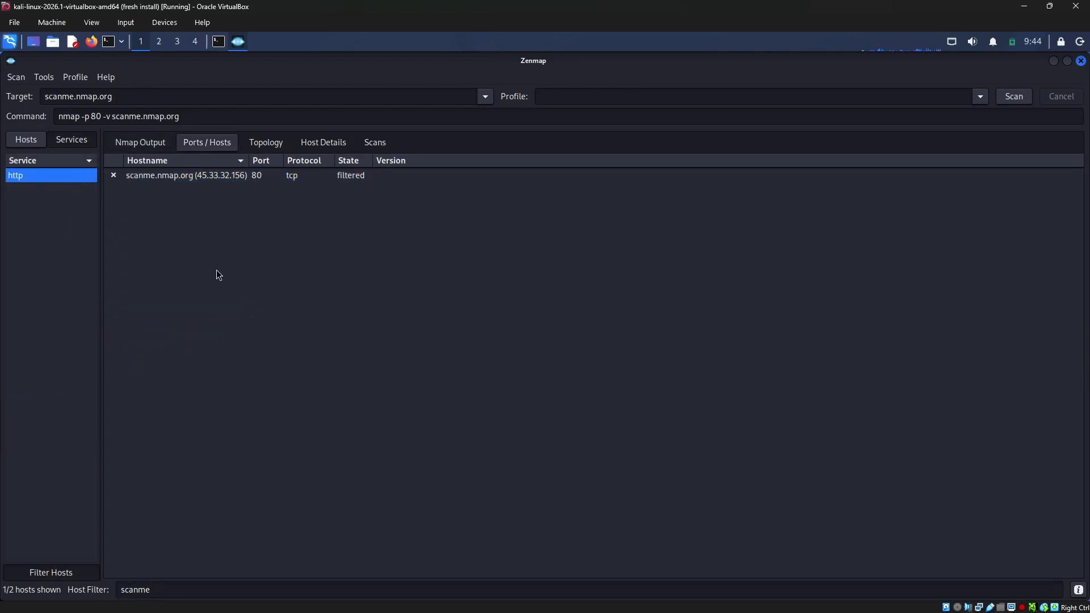
pyautogui.click(176, 589)
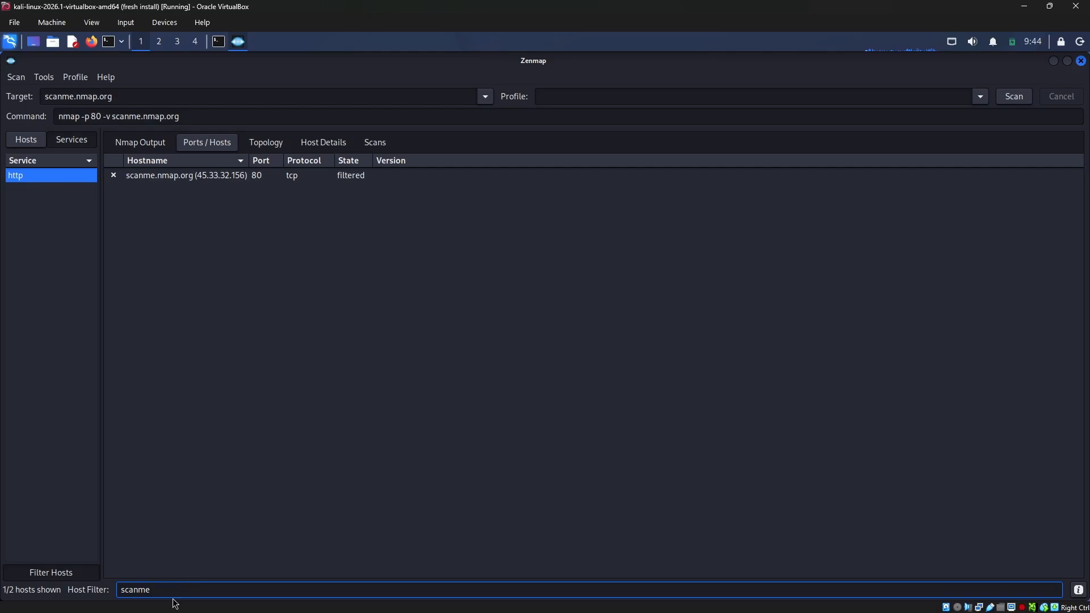
pyautogui.moveTo(168, 590); pyautogui.dragTo(102, 584)
pyautogui.write('ftp')
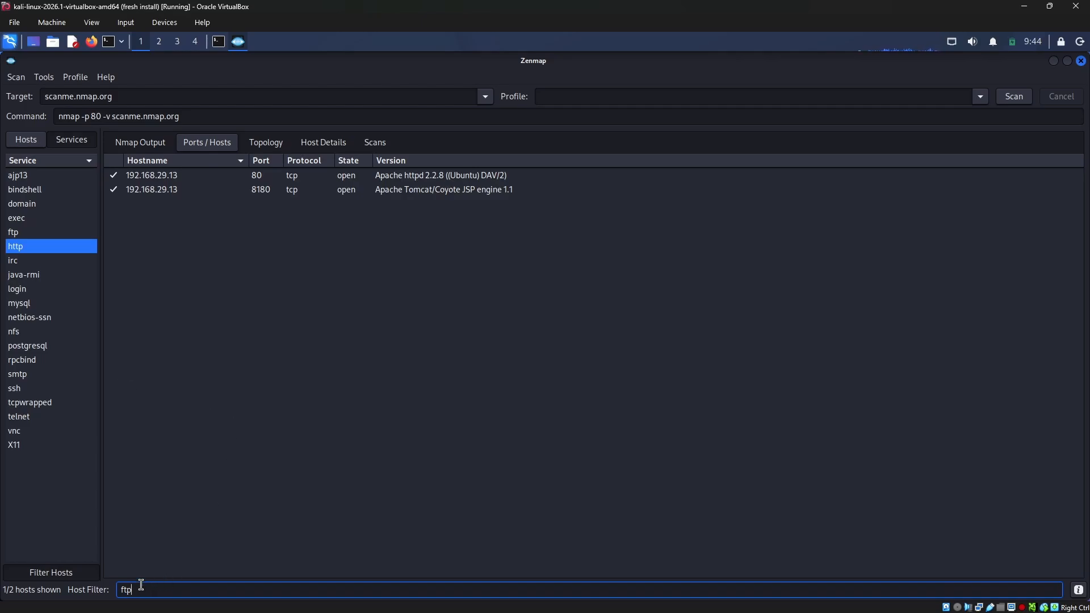
# Toggle the host filter, then try ssh and telnet as filter values
pyautogui.click(86, 572)
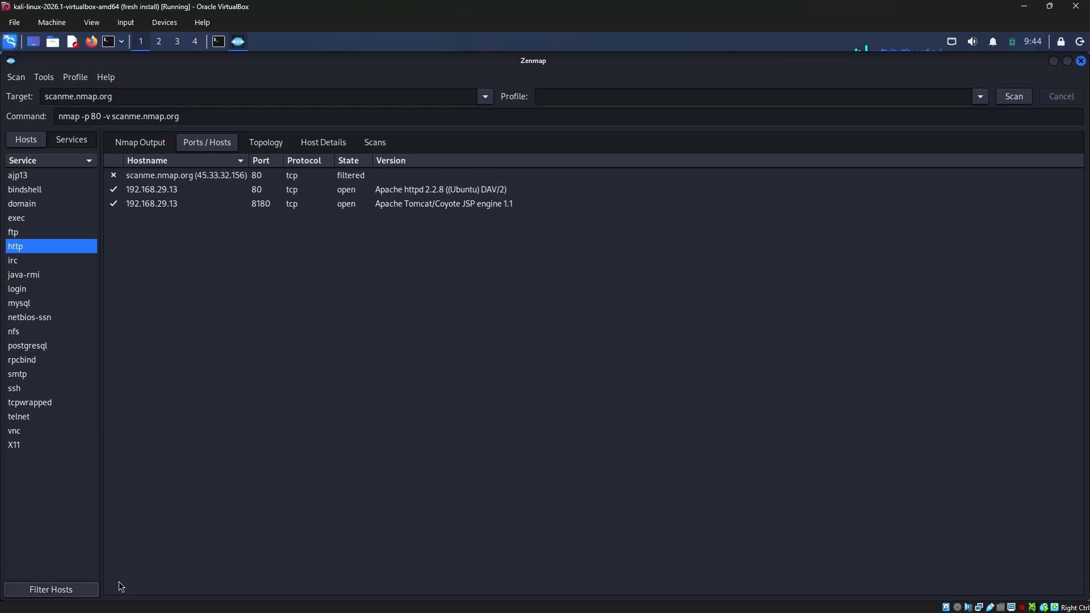
pyautogui.click(71, 590)
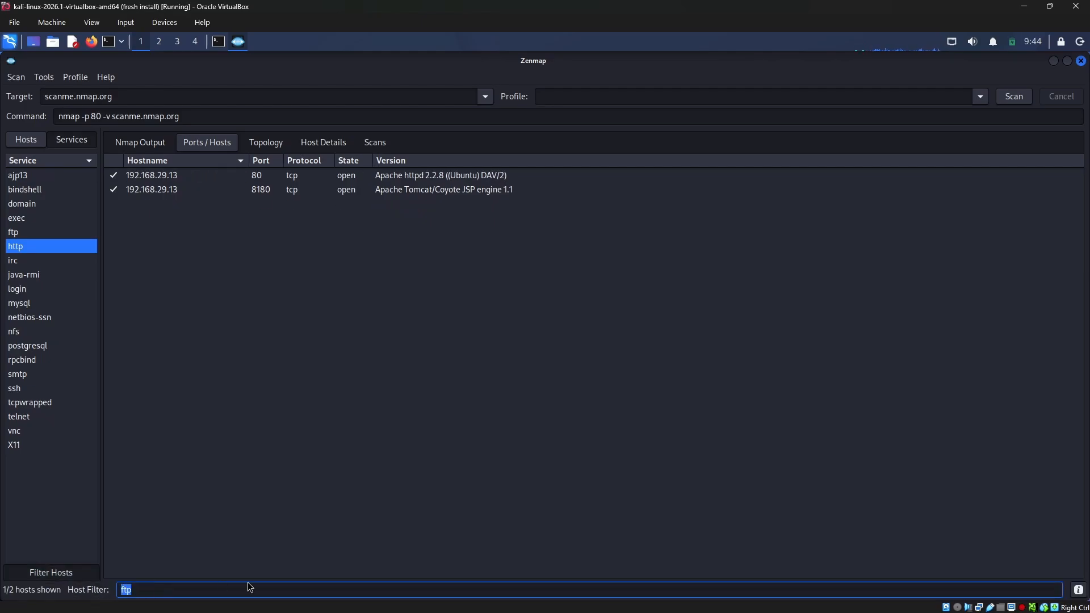
pyautogui.press('BackSpace')
pyautogui.write('ssh')
pyautogui.press('BackSpace')
pyautogui.press('BackSpace')
pyautogui.press('BackSpace')
pyautogui.write('ssh')
pyautogui.moveTo(153, 589); pyautogui.dragTo(23, 502)
pyautogui.write('telknet')
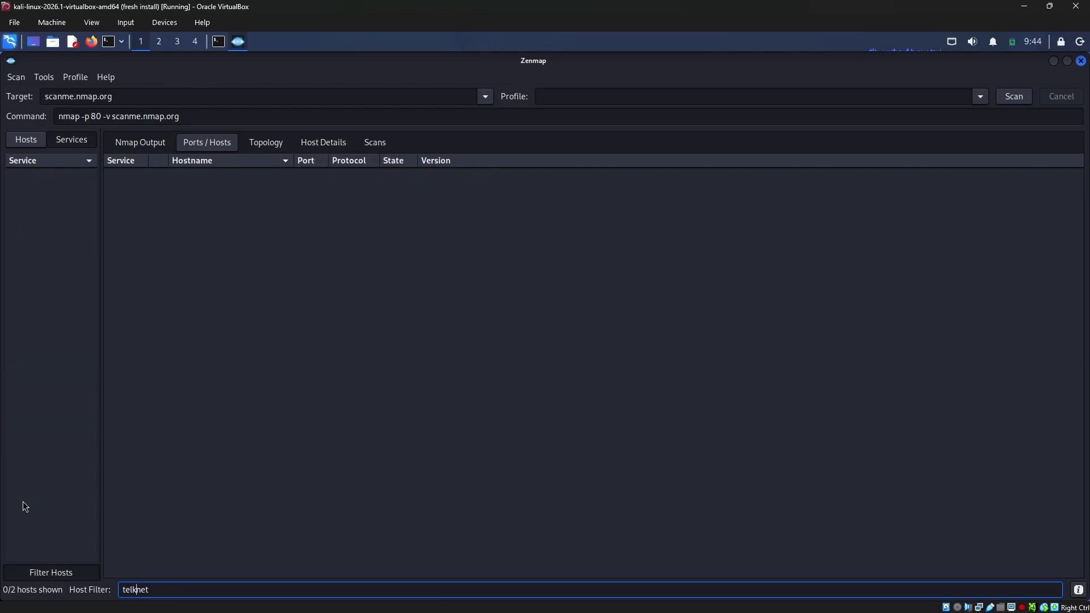
pyautogui.press('Left')
pyautogui.press('Left')
pyautogui.press('Left')
pyautogui.press('BackSpace')
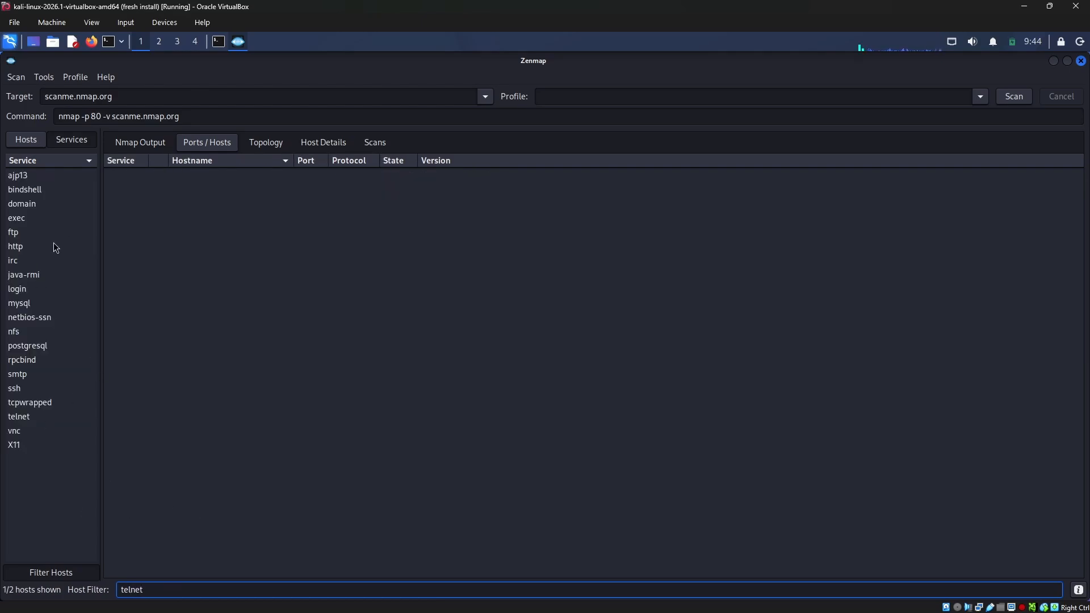
pyautogui.hotkey('ctrl', 'a')
# Set the host filter to scanme and show ports for the http service
pyautogui.write('scanme')
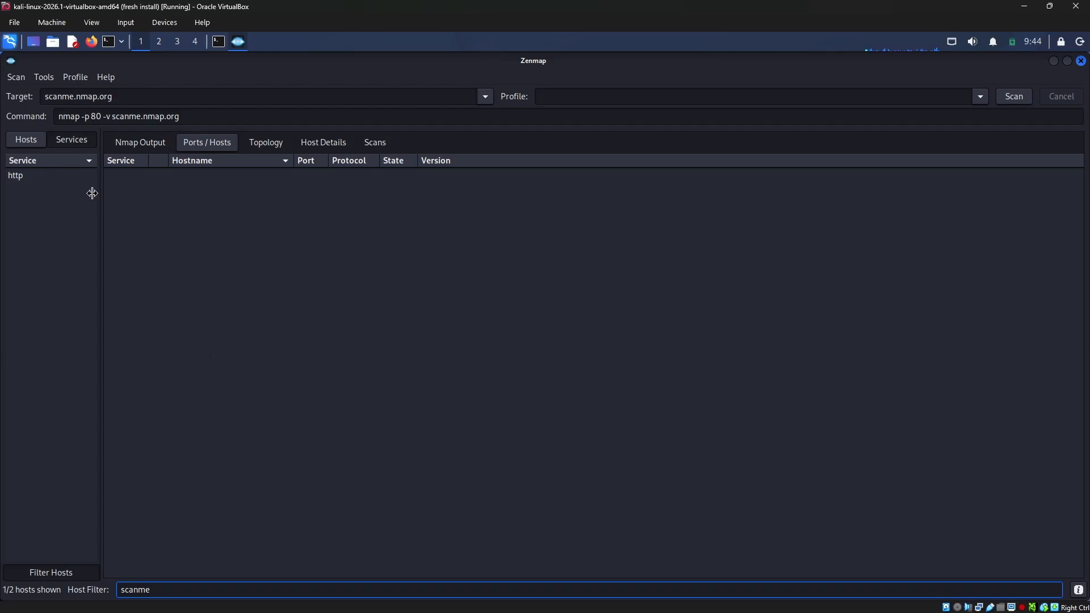
pyautogui.click(37, 165)
pyautogui.click(36, 176)
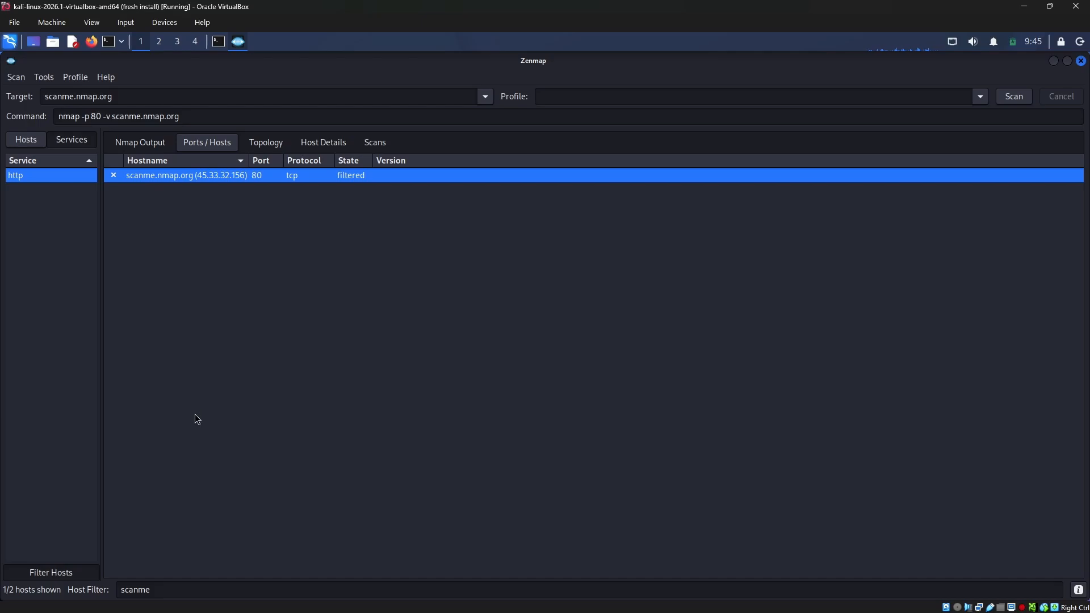
pyautogui.doubleClick(177, 581)
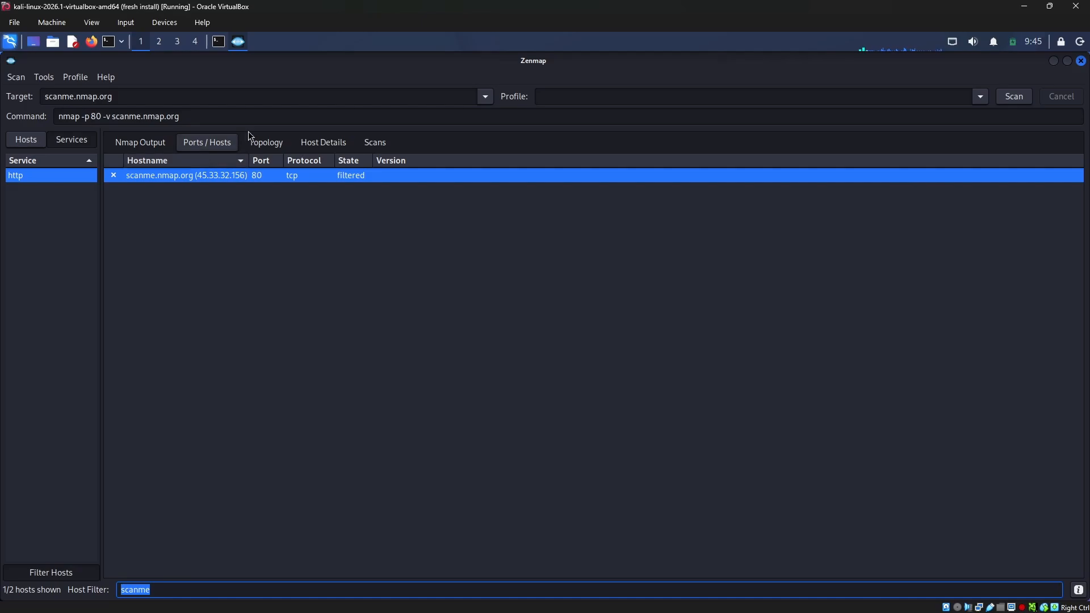
# Browse the Topology, Host Details and Scans tabs and switch the side list to Hosts
pyautogui.click(253, 145)
pyautogui.click(329, 143)
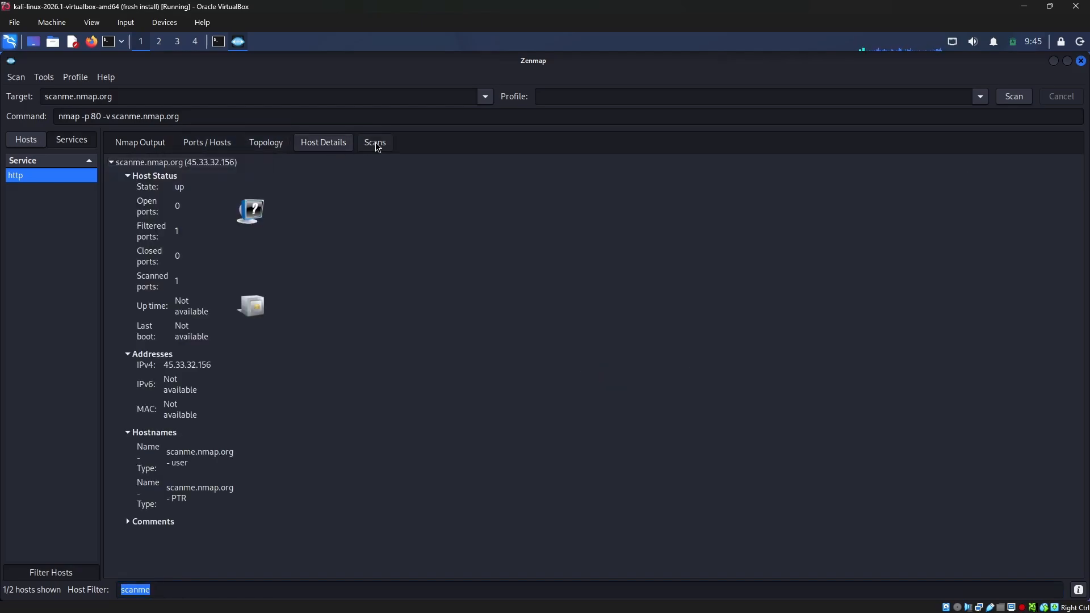
pyautogui.click(373, 148)
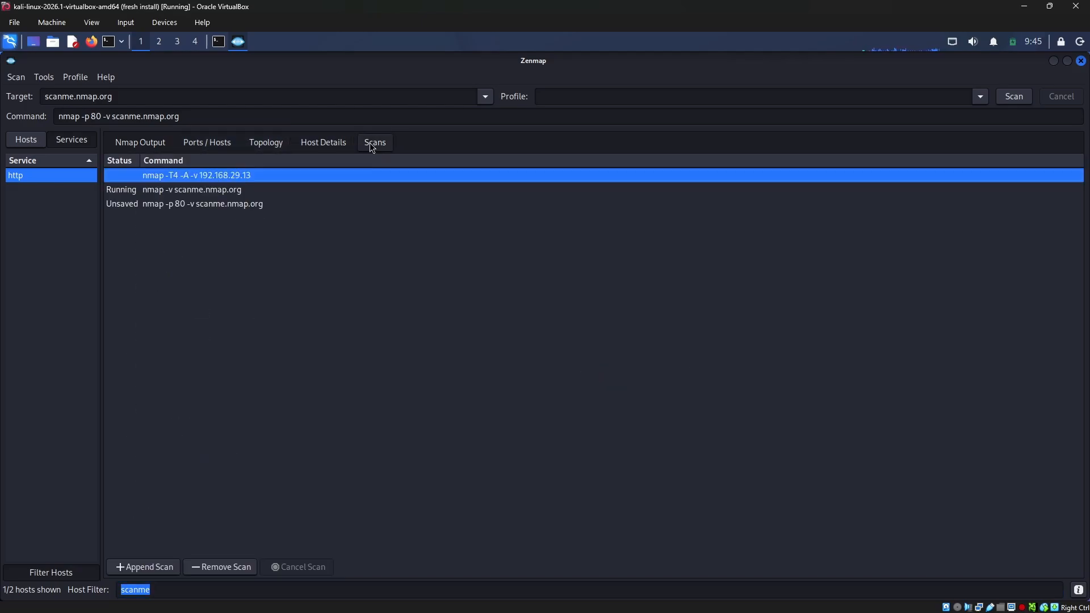
pyautogui.click(26, 139)
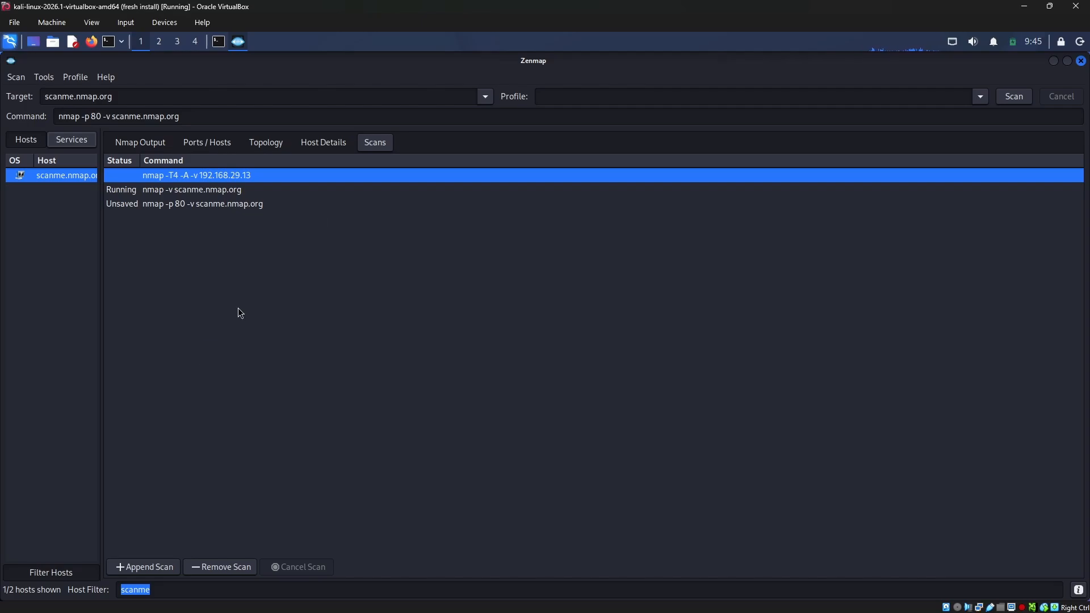
# Try saving all scans to a directory, dismiss the running-scan warning, and close Zenmap
pyautogui.moveTo(504, 85); pyautogui.dragTo(572, 164)
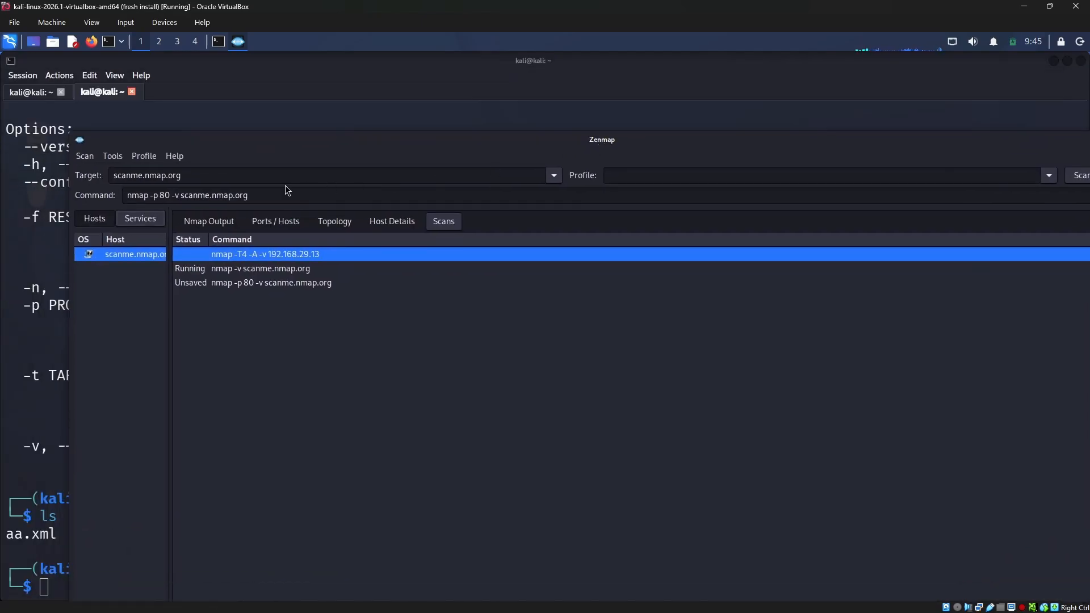
pyautogui.click(174, 156)
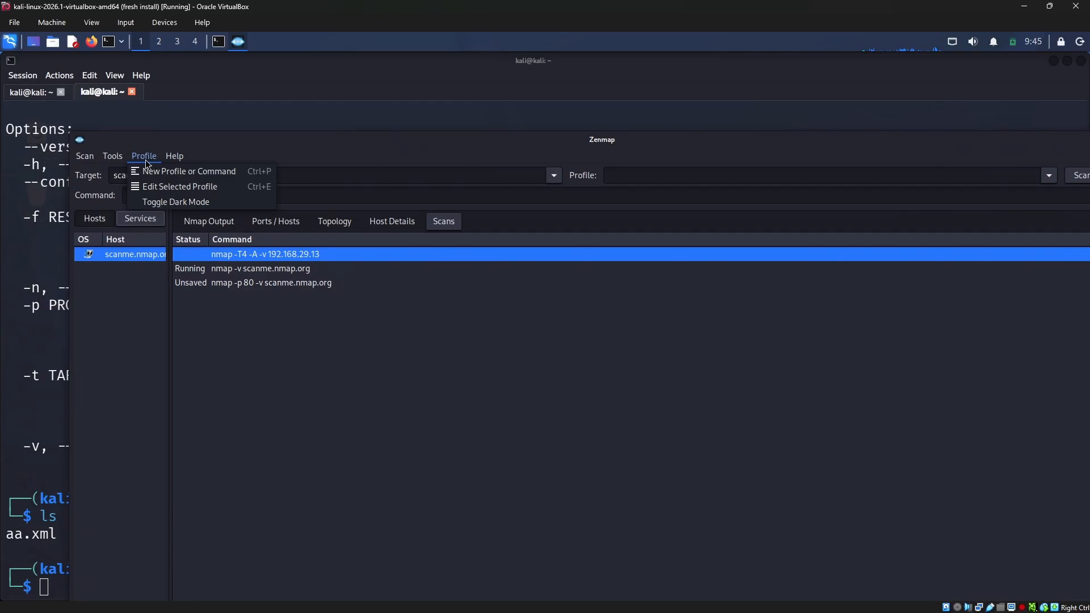
pyautogui.moveTo(106, 155)
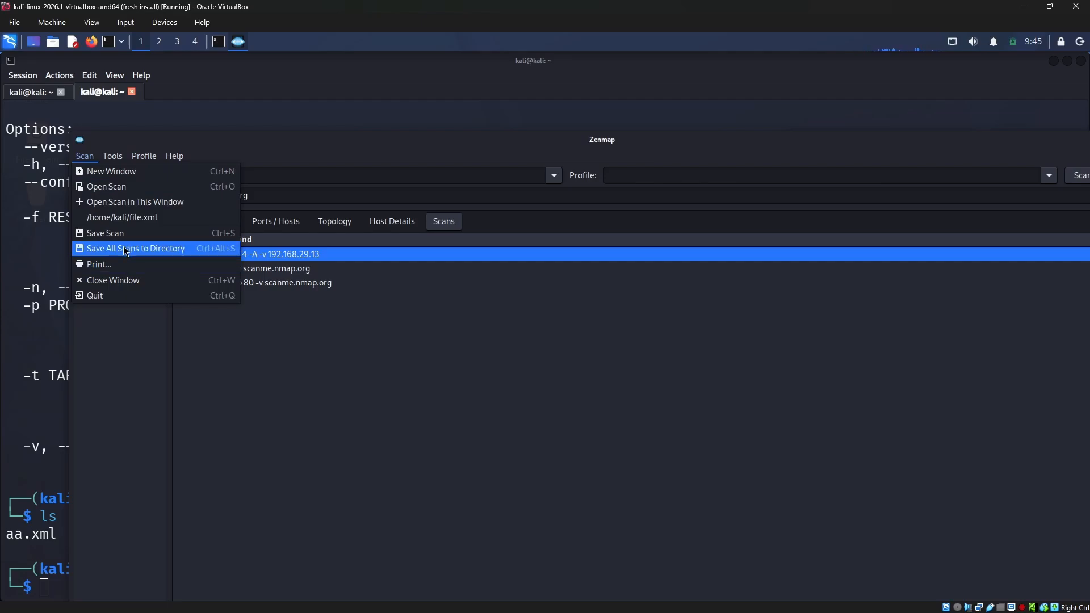
pyautogui.click(125, 251)
pyautogui.click(529, 339)
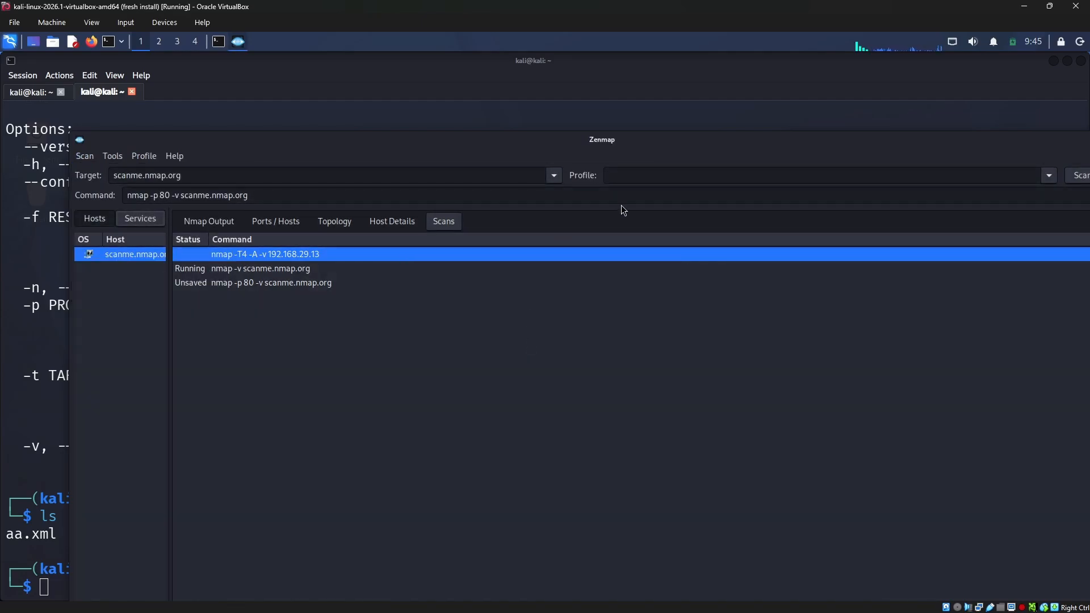
pyautogui.moveTo(703, 152); pyautogui.dragTo(594, 125)
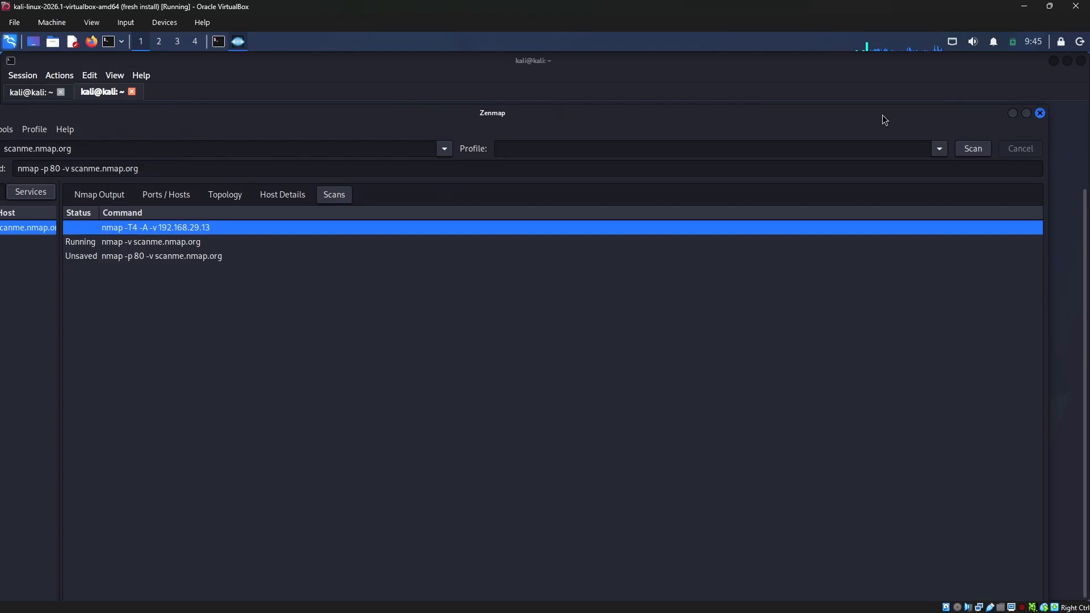
pyautogui.click(1039, 113)
# Close Zenmap without saving, try relaunching it from the app menu, and cancel the root prompt
pyautogui.click(550, 347)
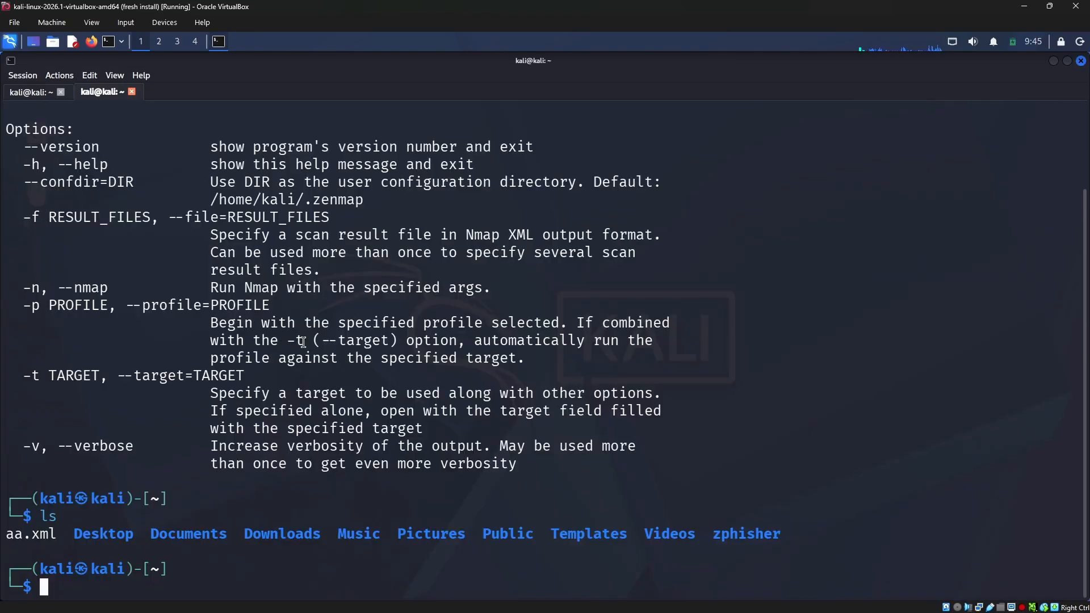
pyautogui.click(11, 44)
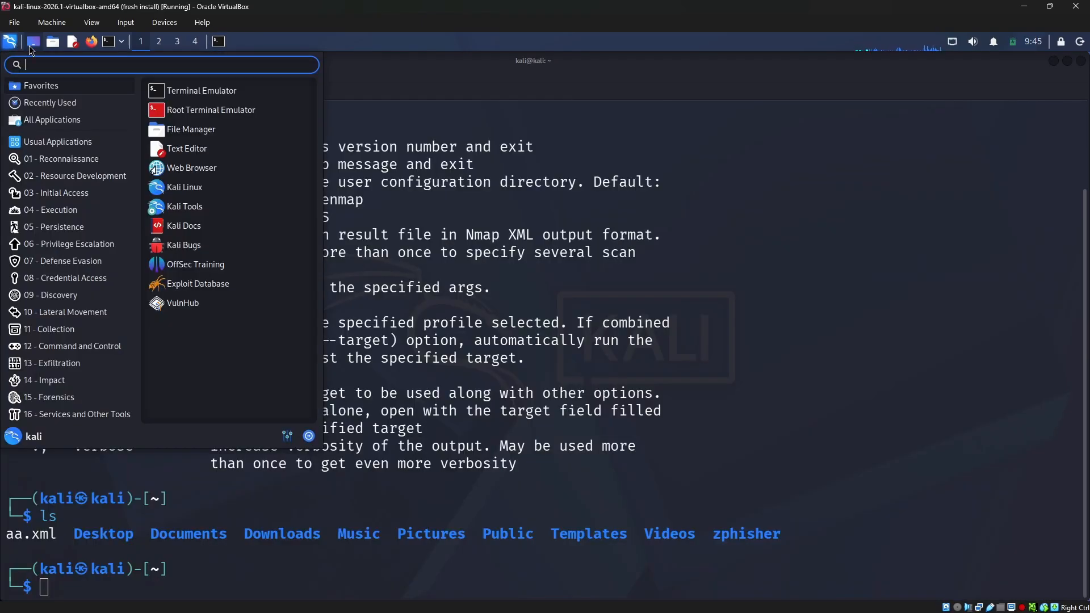
pyautogui.write('ze')
pyautogui.click(156, 97)
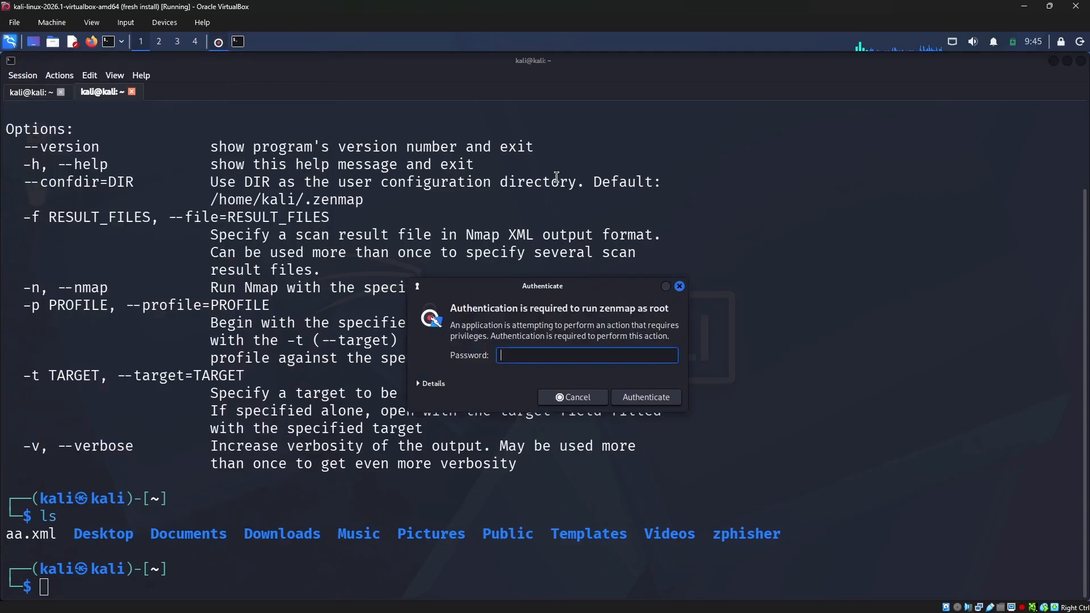
pyautogui.click(680, 287)
# Relaunch Zenmap from the terminal, set target 192.168.29.13, and maximise the window
pyautogui.write('zenmap')
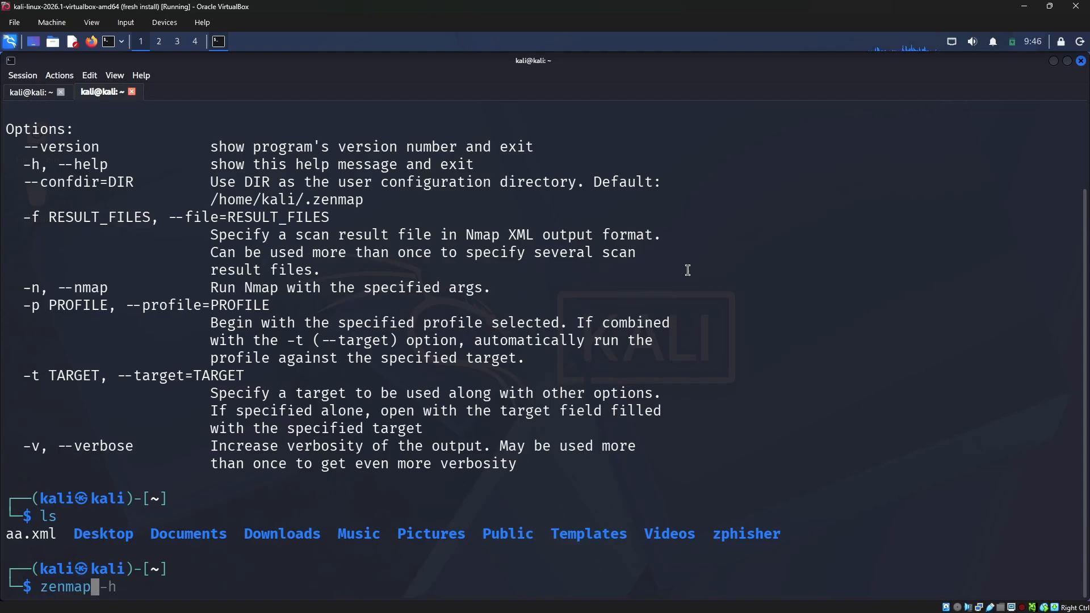
pyautogui.press('Return')
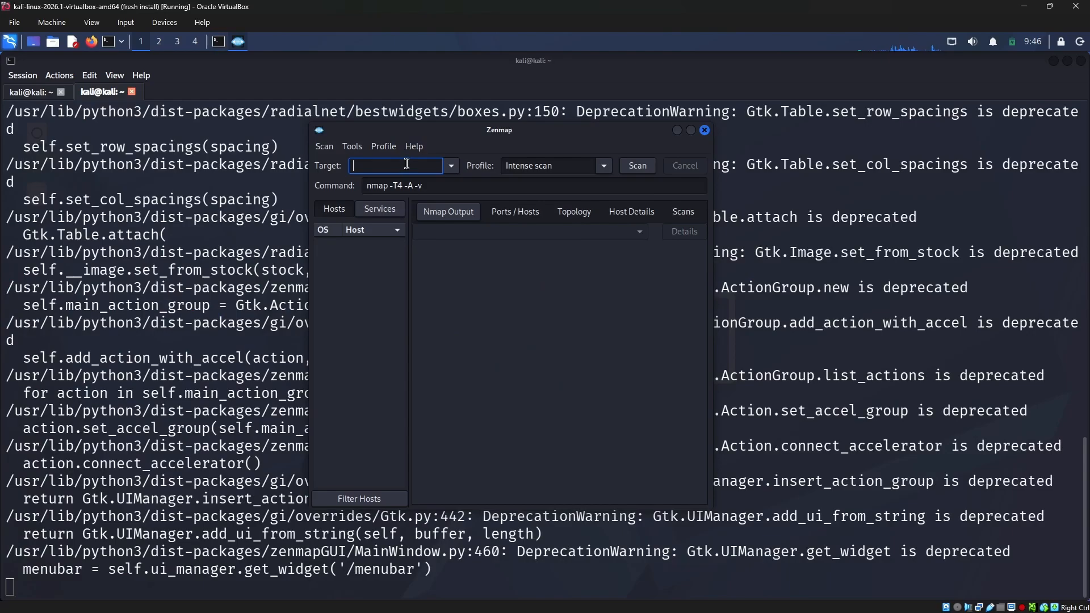
pyautogui.write('192.168.29,.13')
pyautogui.press('BackSpace')
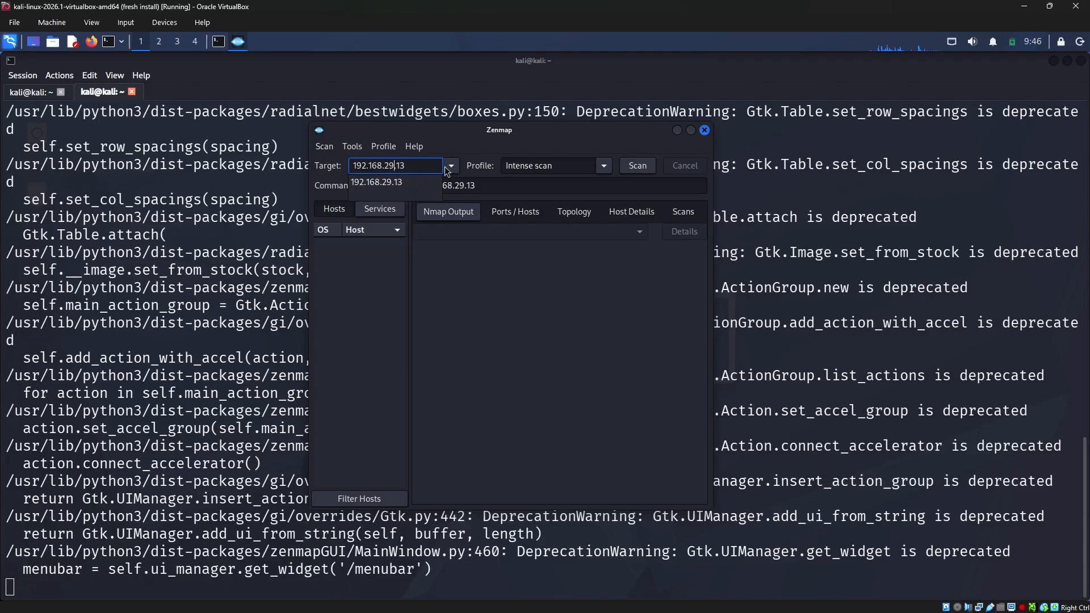
pyautogui.click(691, 130)
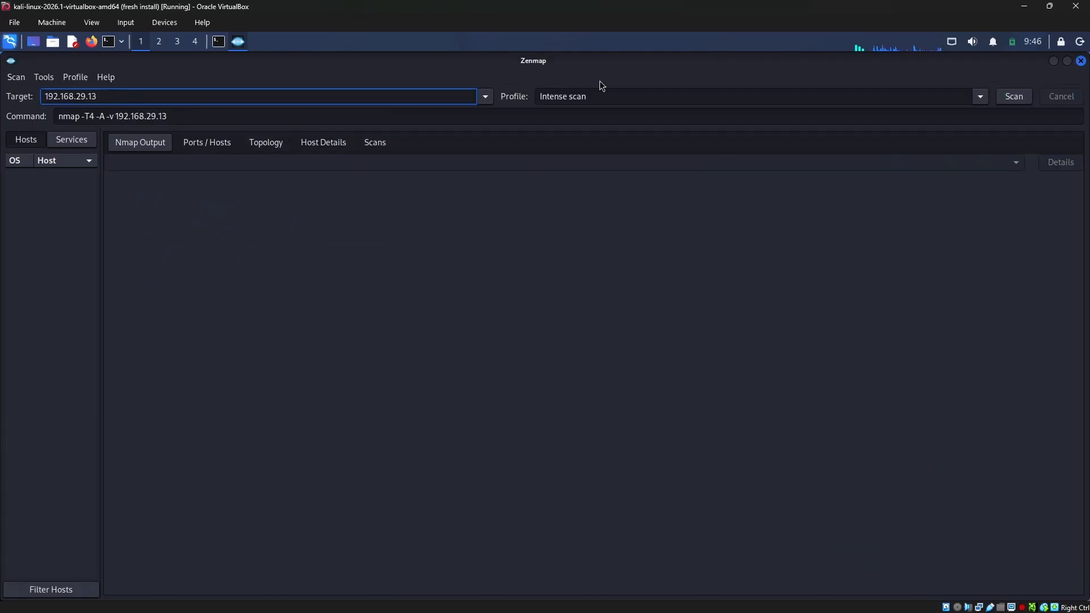
# Choose the Ping scan profile, remove '-sn' from the command, and run the plain nmap scan of 192.168.29.13
pyautogui.click(590, 98)
pyautogui.click(981, 97)
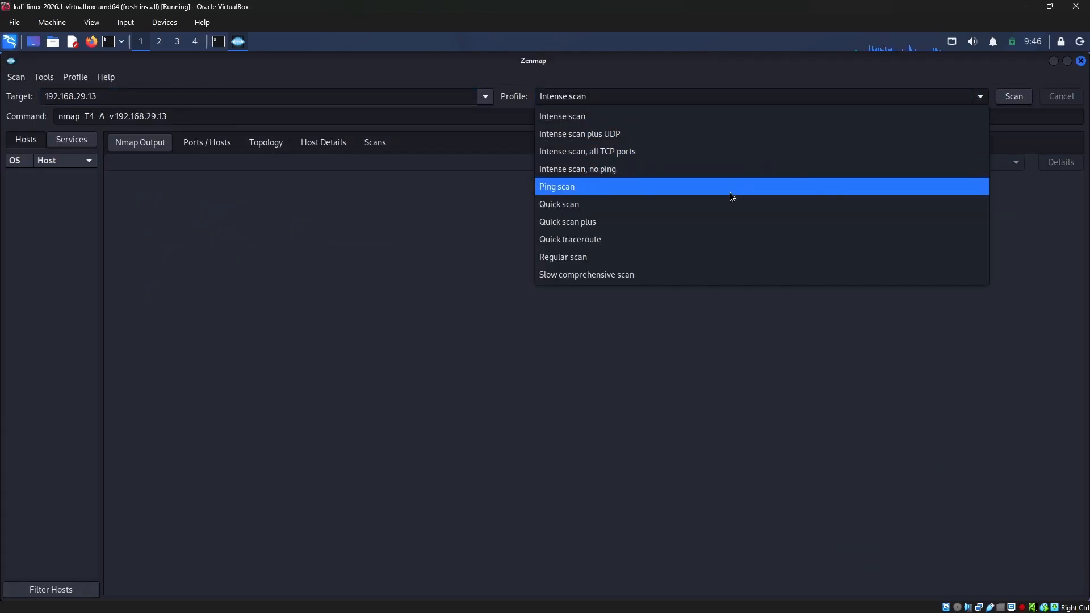
pyautogui.click(730, 192)
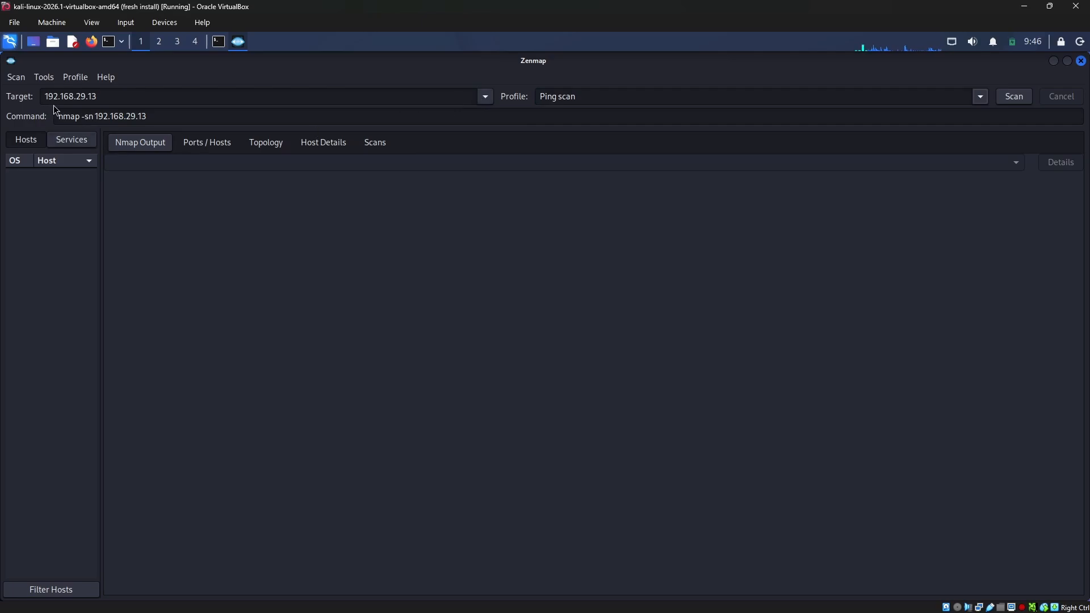
pyautogui.click(94, 117)
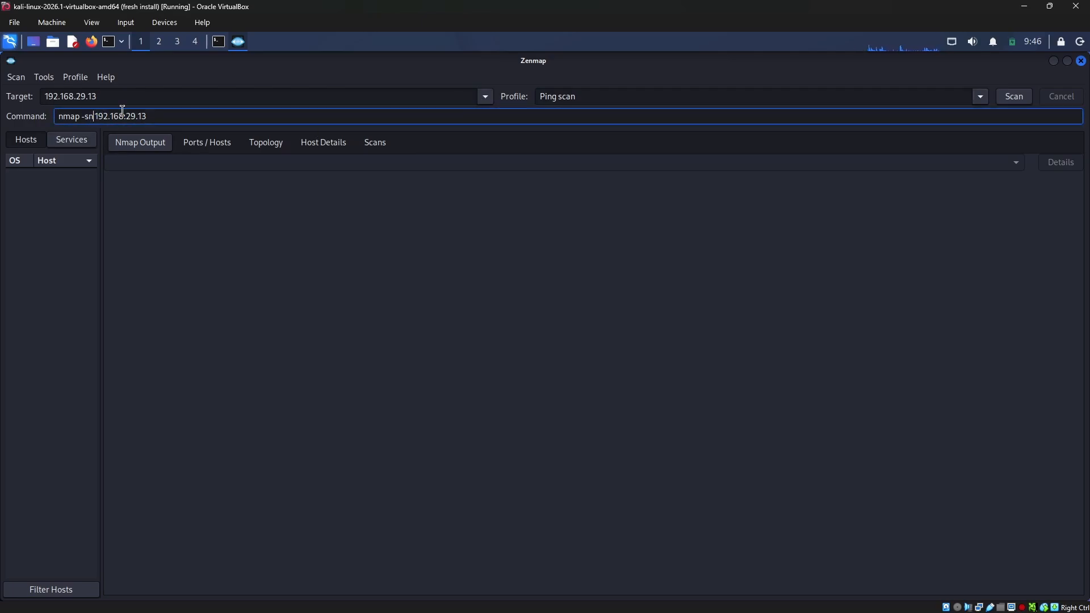
pyautogui.press('BackSpace')
pyautogui.press('BackSpace')
pyautogui.press('BackSpace')
pyautogui.press('BackSpace')
pyautogui.click(569, 95)
pyautogui.click(686, 294)
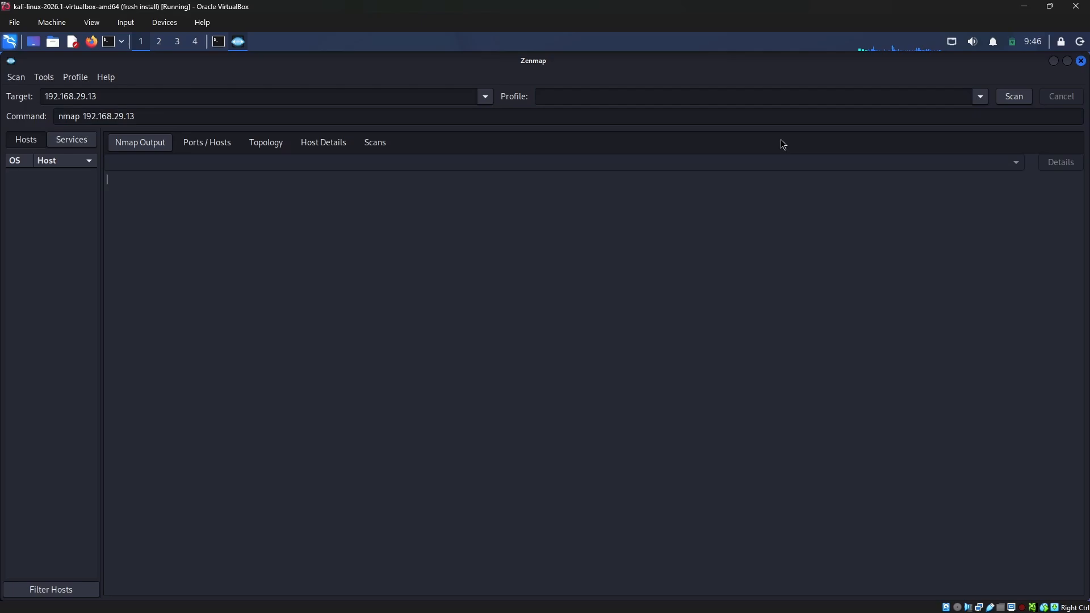
pyautogui.click(1010, 97)
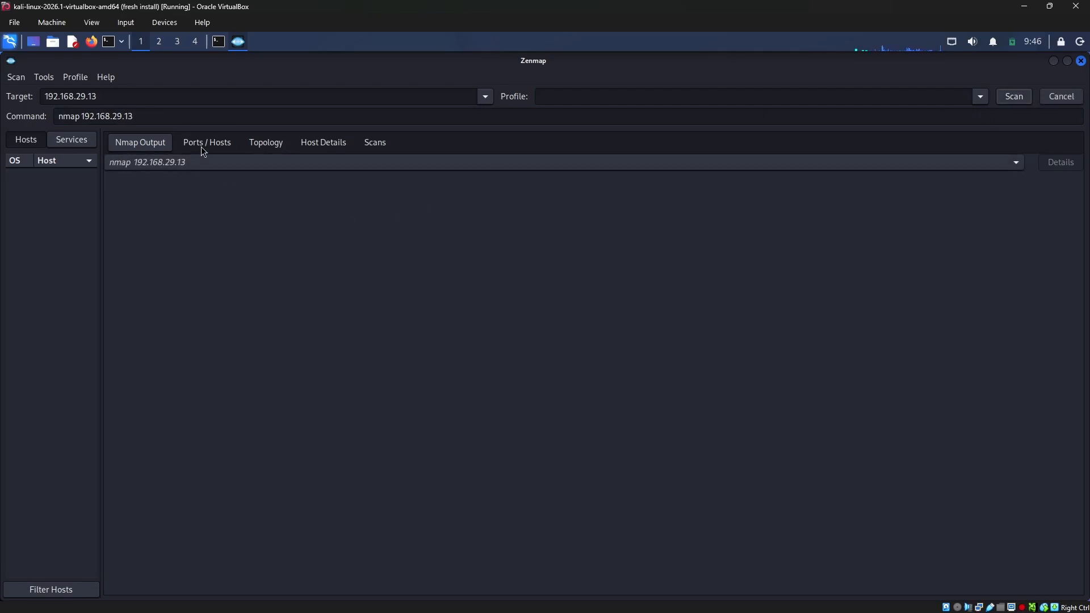
# Try Scan > Save Scan and dismiss the 'Nothing to save' notice
pyautogui.click(19, 78)
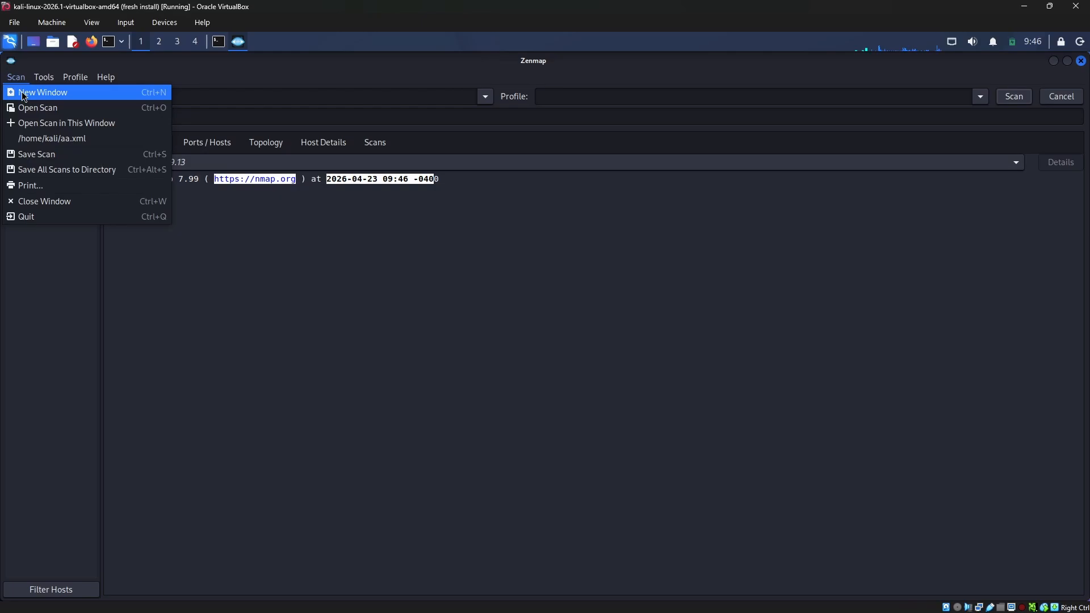
pyautogui.click(35, 163)
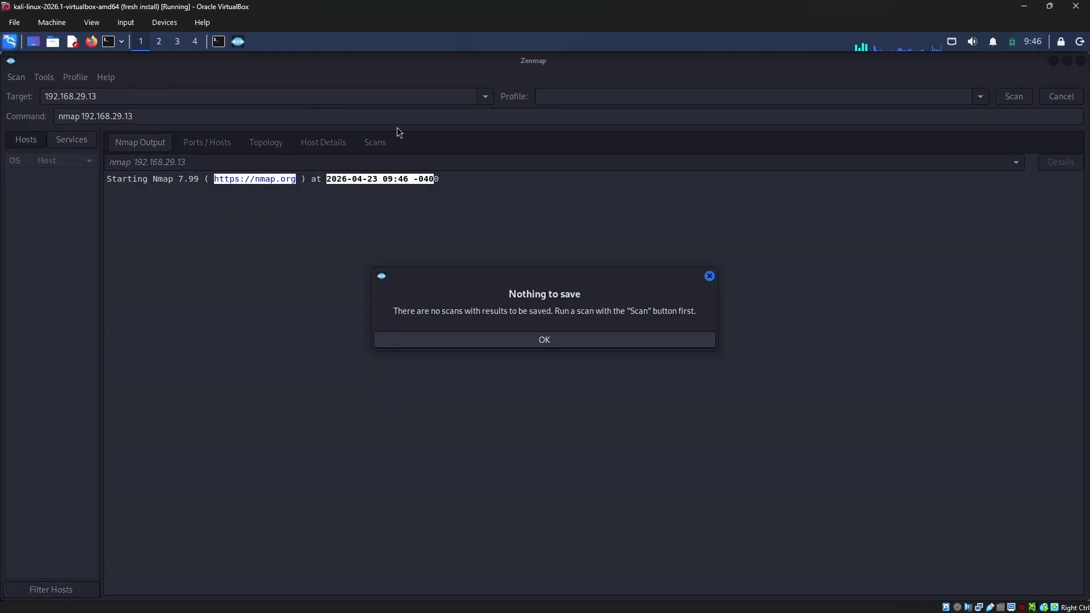
pyautogui.click(537, 338)
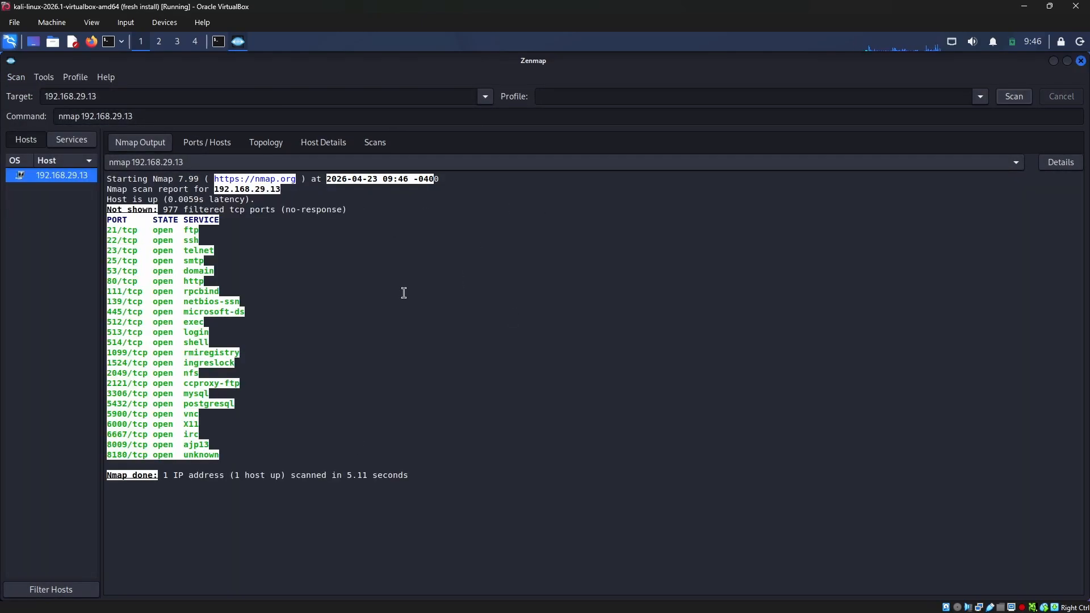
pyautogui.moveTo(107, 486); pyautogui.dragTo(155, 476)
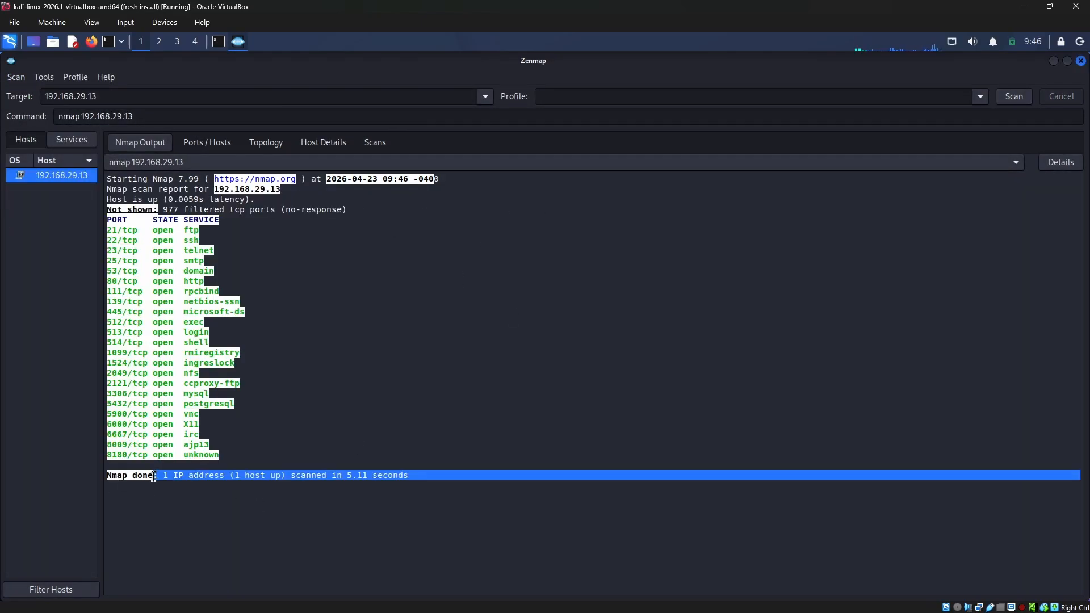
pyautogui.click(19, 79)
pyautogui.click(43, 158)
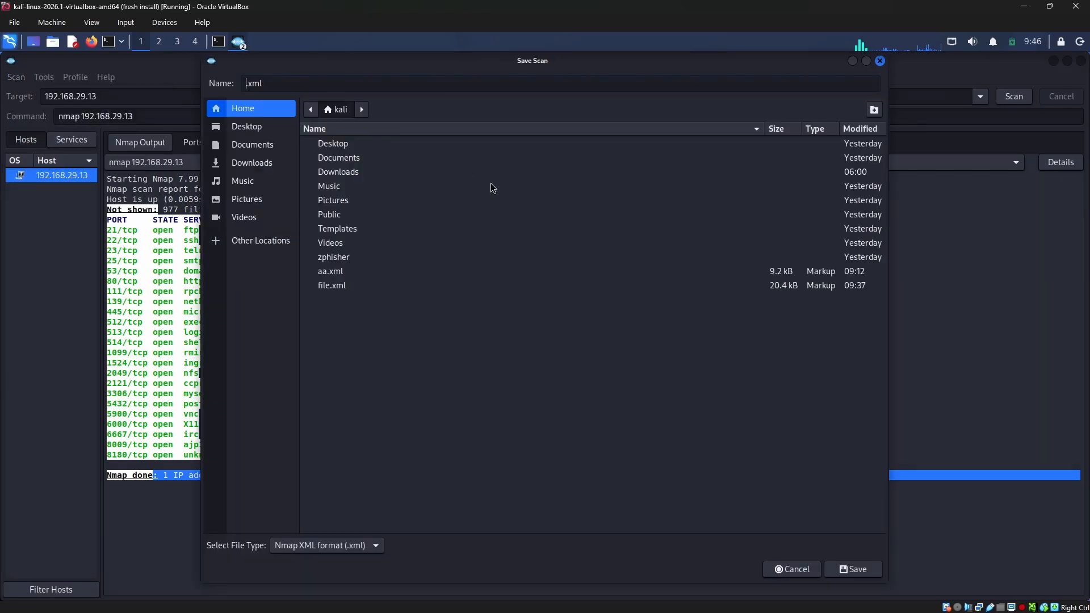
pyautogui.press('BackSpace')
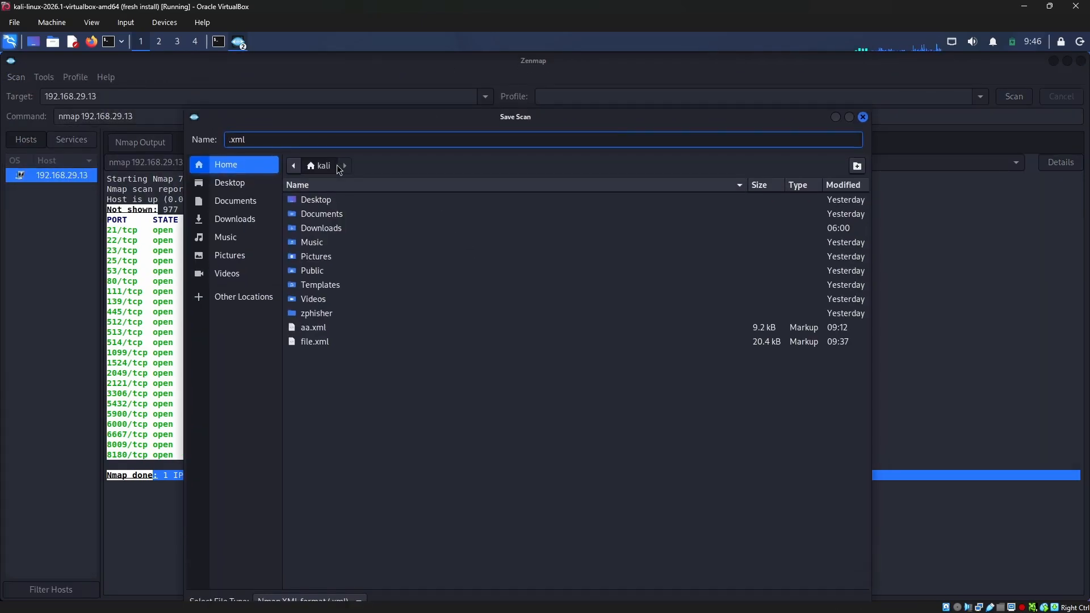
pyautogui.click(10, 42)
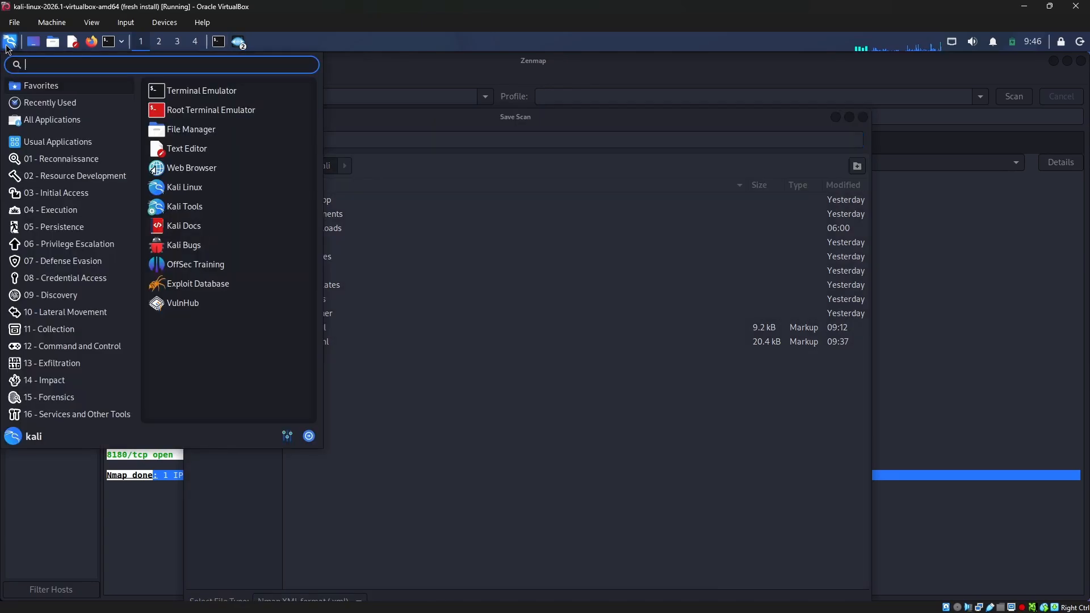
pyautogui.click(438, 458)
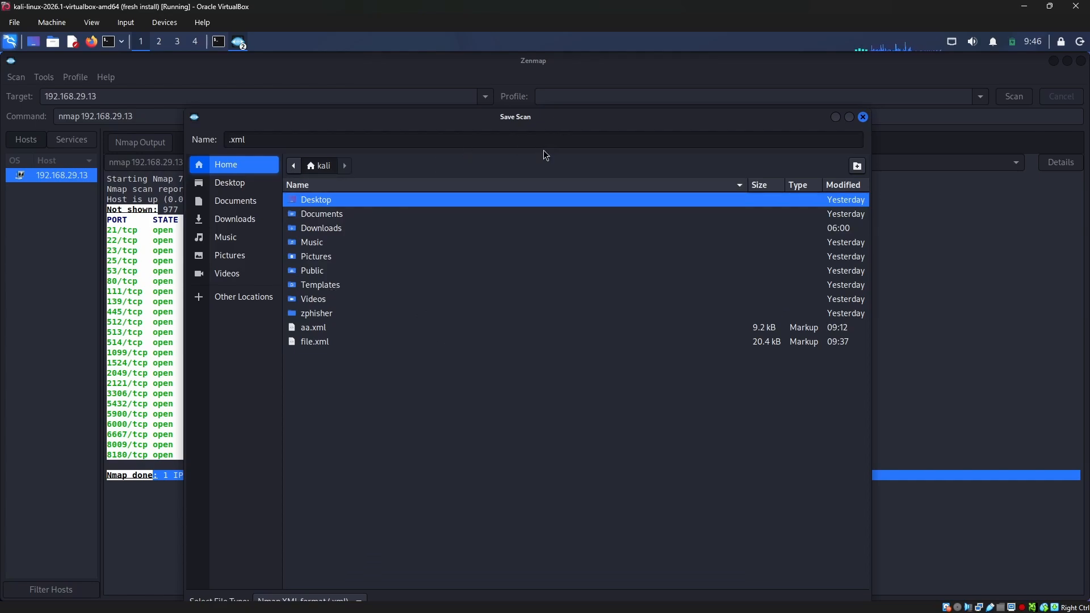
pyautogui.click(863, 118)
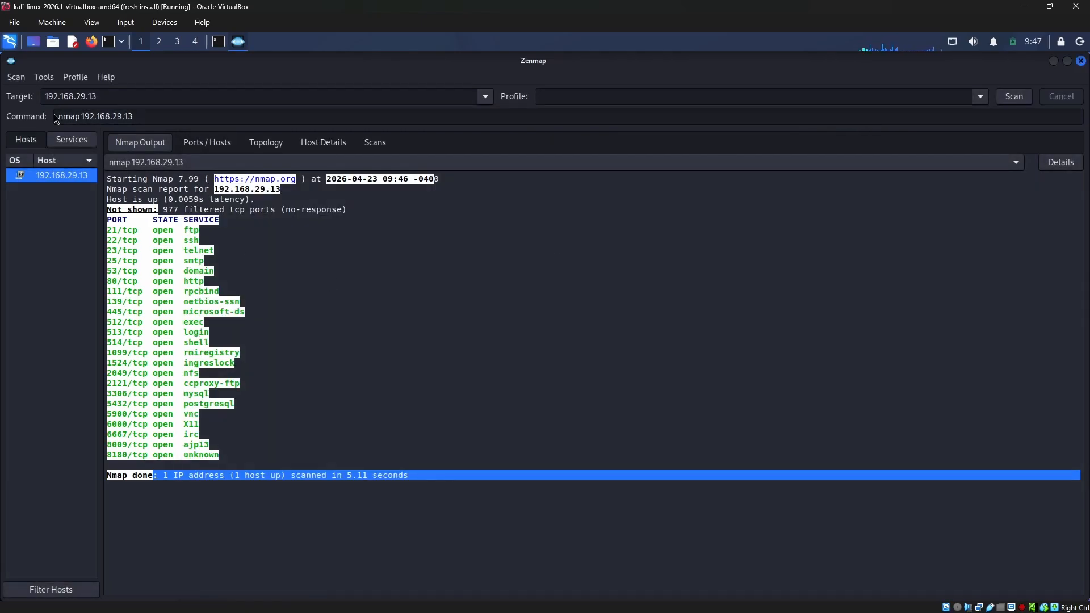
# Toggle the application launcher, restore and re-maximize the Zenmap window, and glance at the Profile menu
pyautogui.click(9, 41)
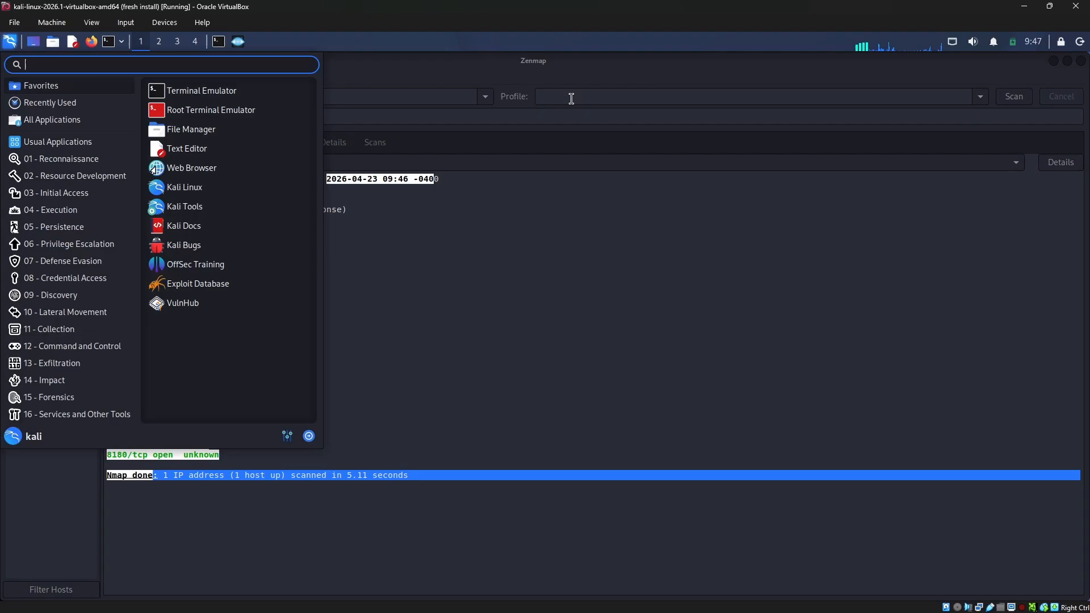
pyautogui.click(705, 364)
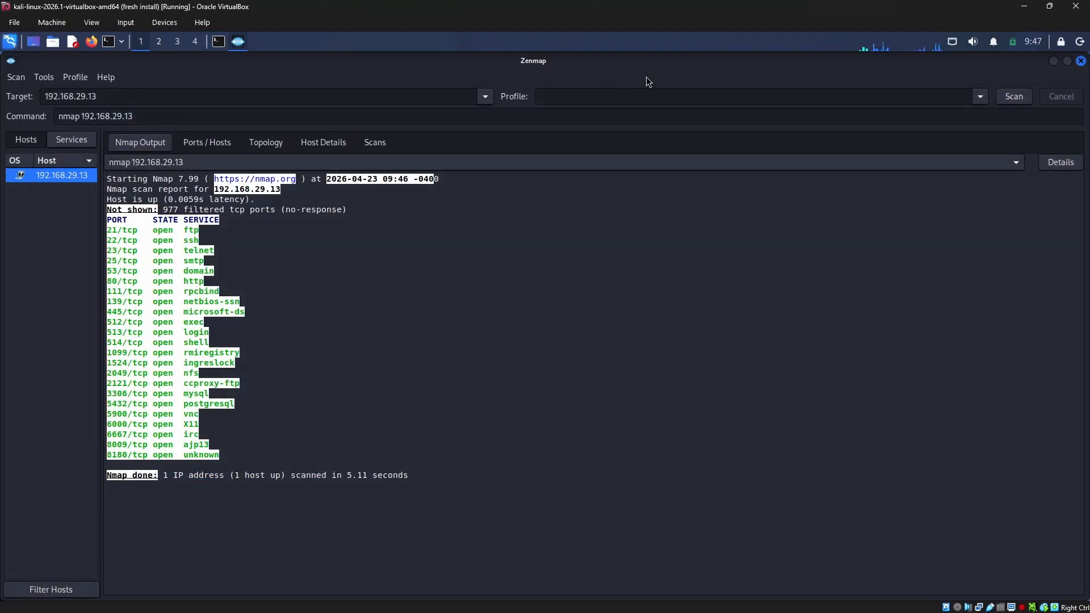
pyautogui.doubleClick(560, 61)
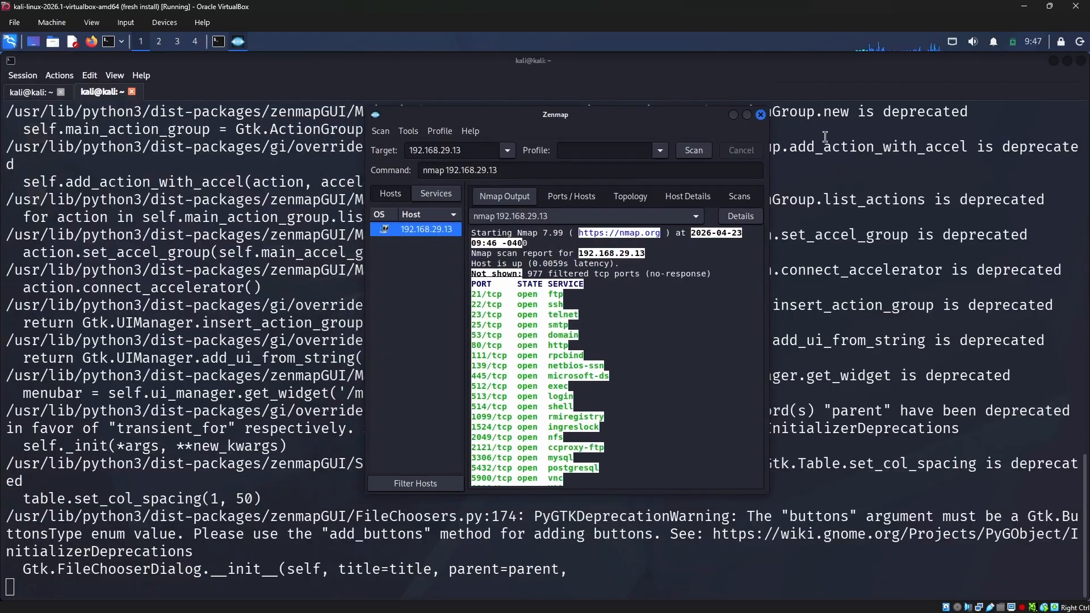
pyautogui.click(747, 115)
pyautogui.click(80, 80)
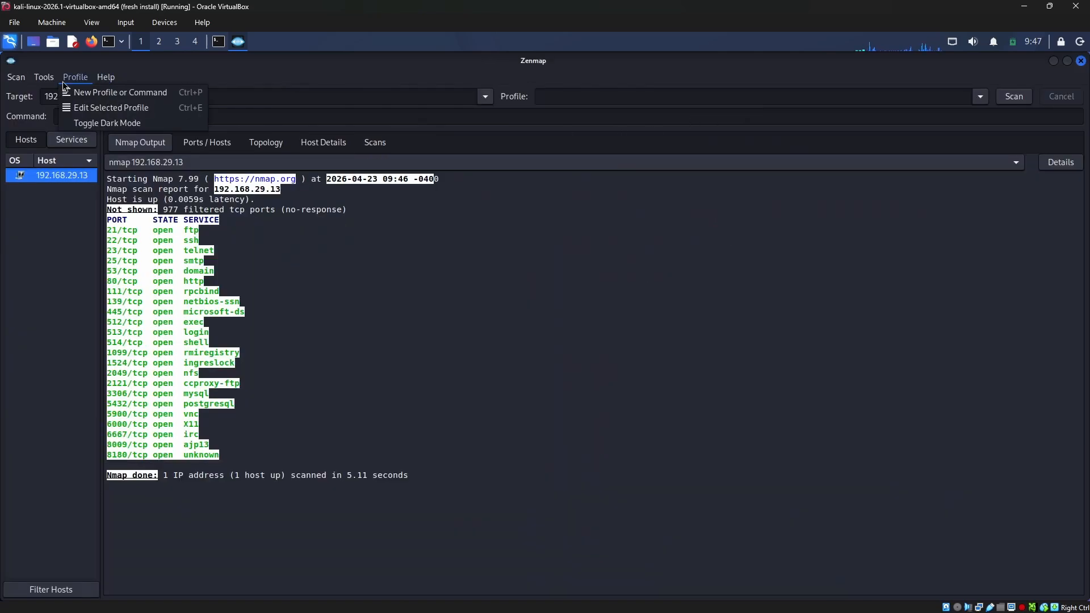
pyautogui.moveTo(16, 78)
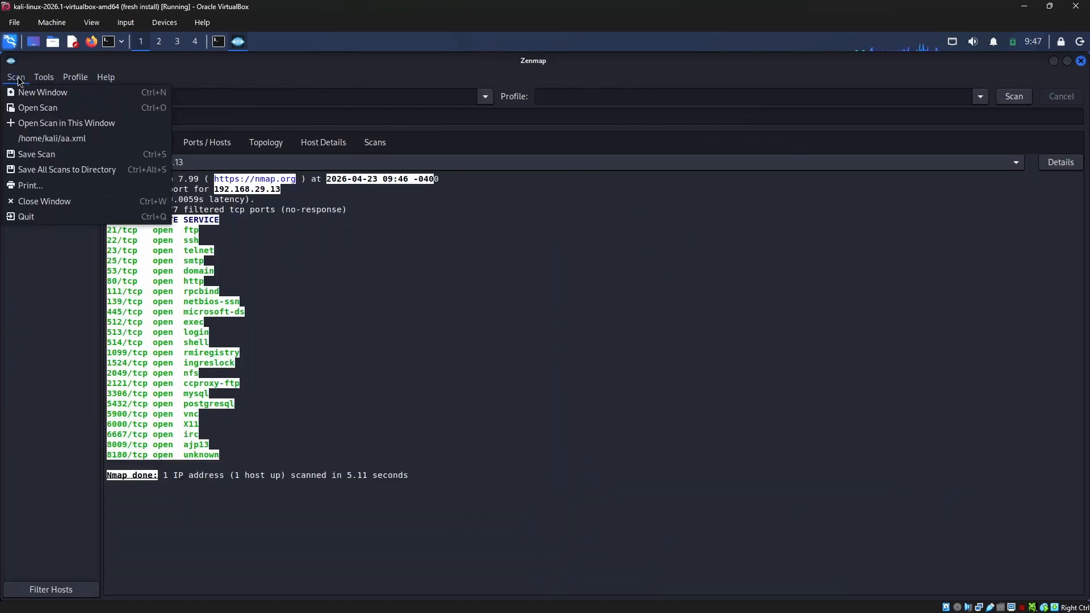
pyautogui.click(1082, 62)
# Close Zenmap with 'Close anyway' in the unsaved-changes dialog, then close the terminal window
pyautogui.click(1080, 62)
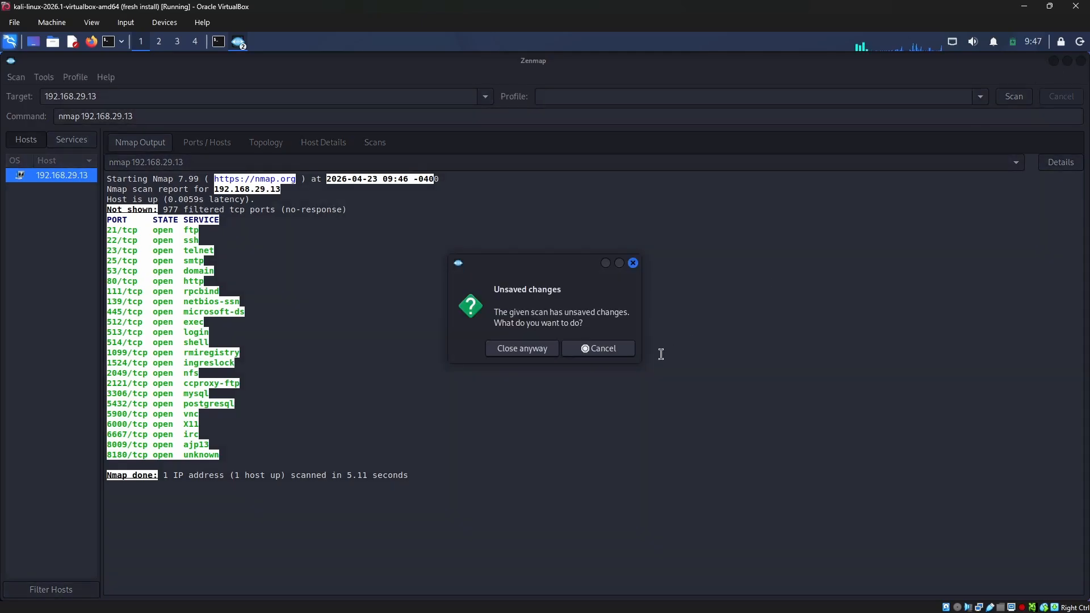
pyautogui.click(519, 348)
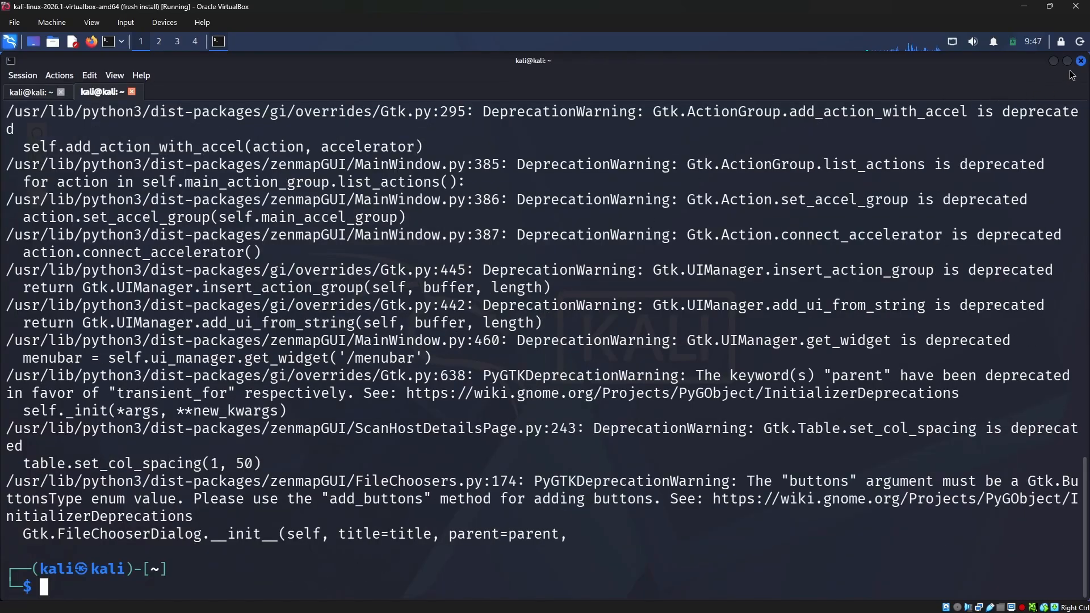
pyautogui.click(1080, 61)
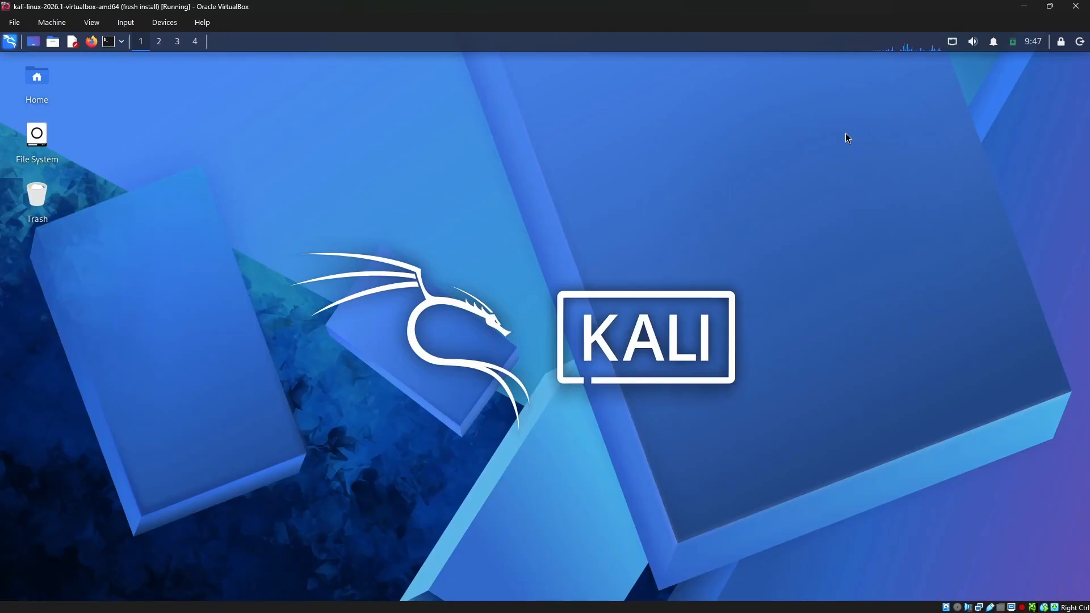